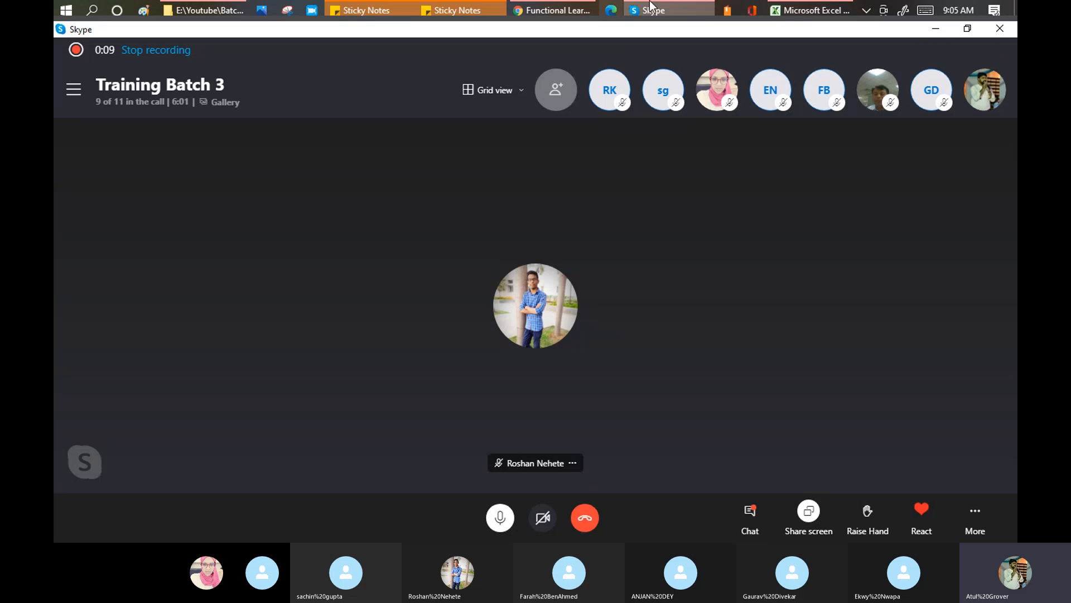
Glance at the attendance spreadsheet, return to Skype, then bring up the ServiceNow Get Started page in Chrome
{"action": "left_click", "coordinate": [796, 14]}
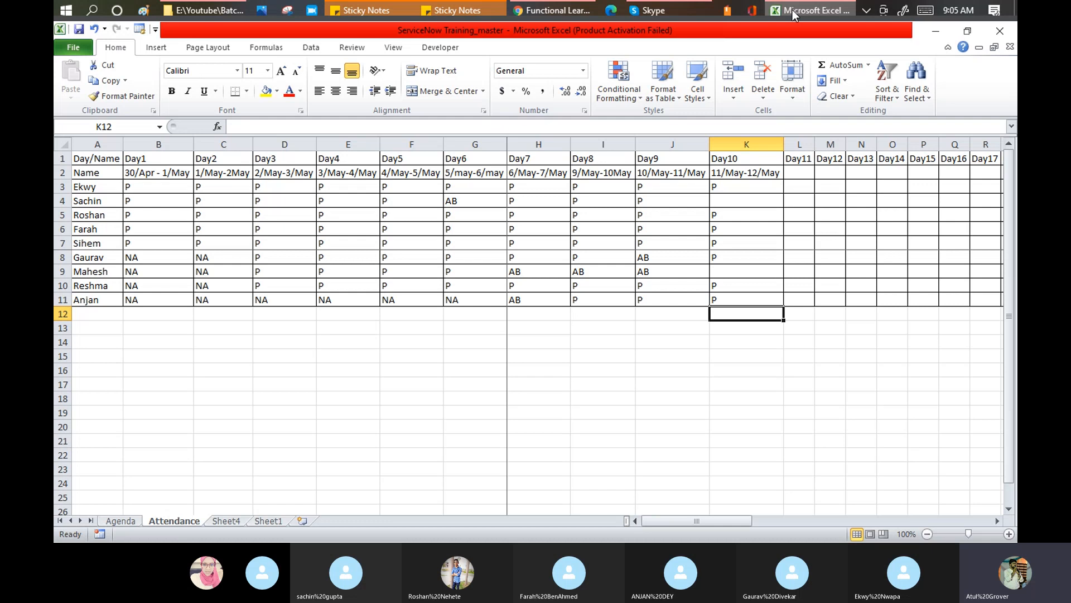
{"action": "key", "text": "alt+Tab"}
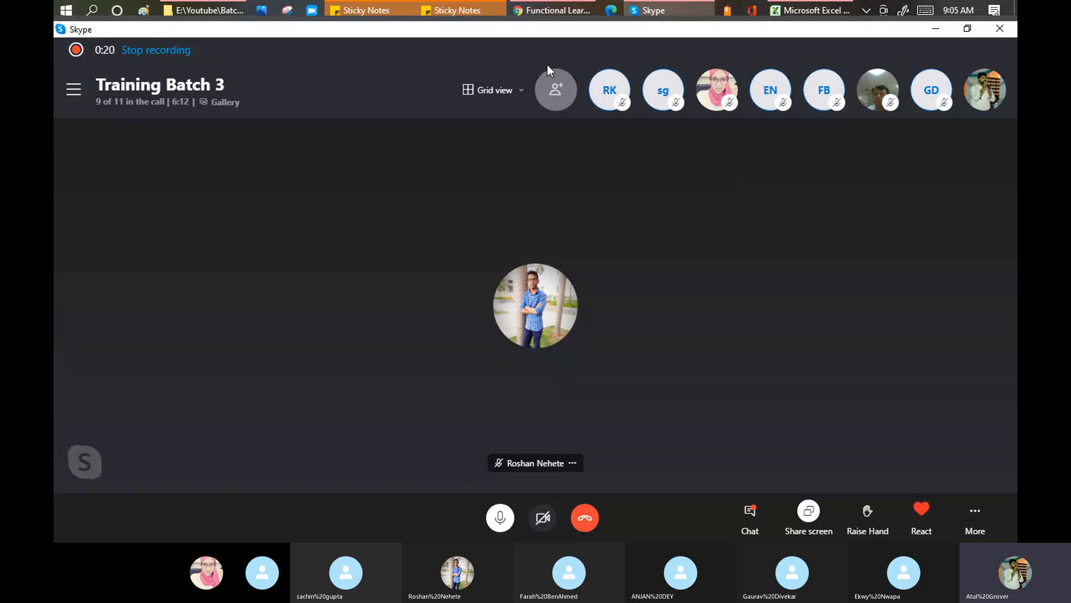
{"action": "left_click", "coordinate": [554, 12]}
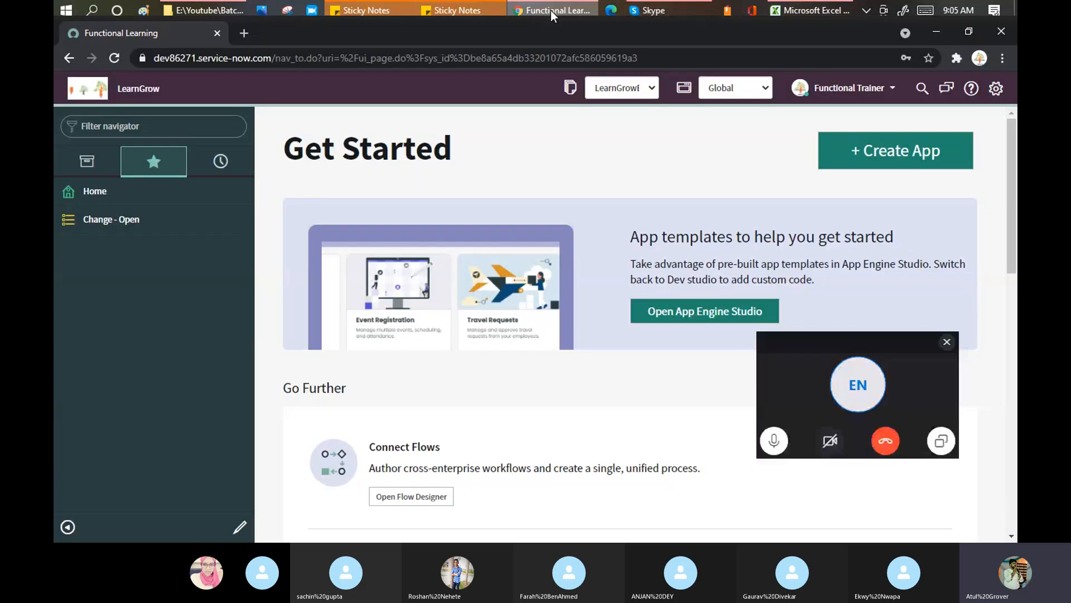
Dismiss the floating Skype mini call window covering the ServiceNow page
{"action": "left_click", "coordinate": [947, 342]}
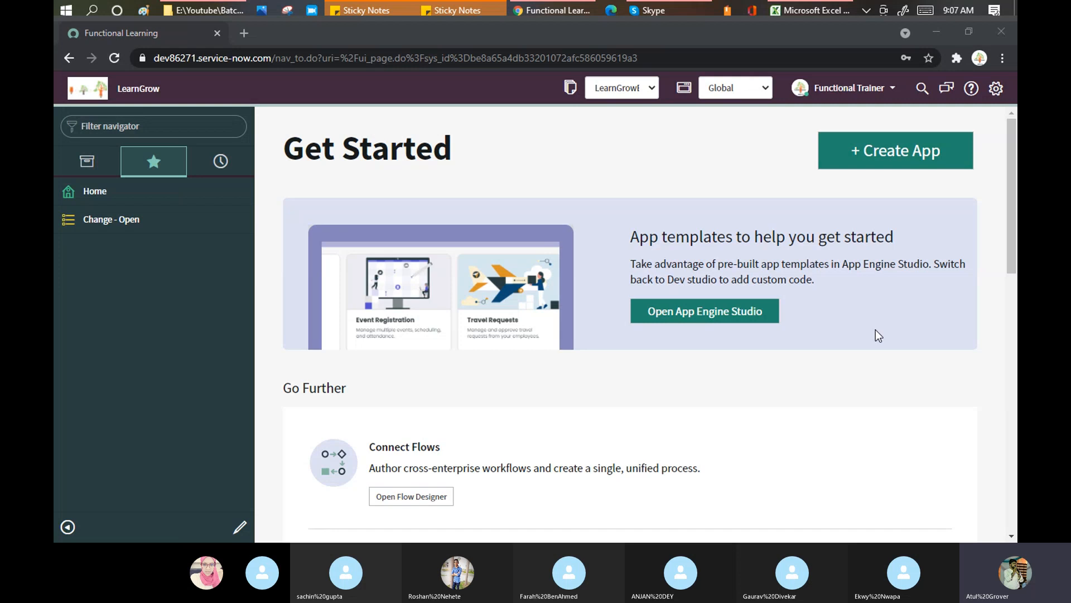
Filter the navigator by 'tables' and open System Definition > Tables, listing 4,816 records
{"action": "left_click", "coordinate": [145, 135]}
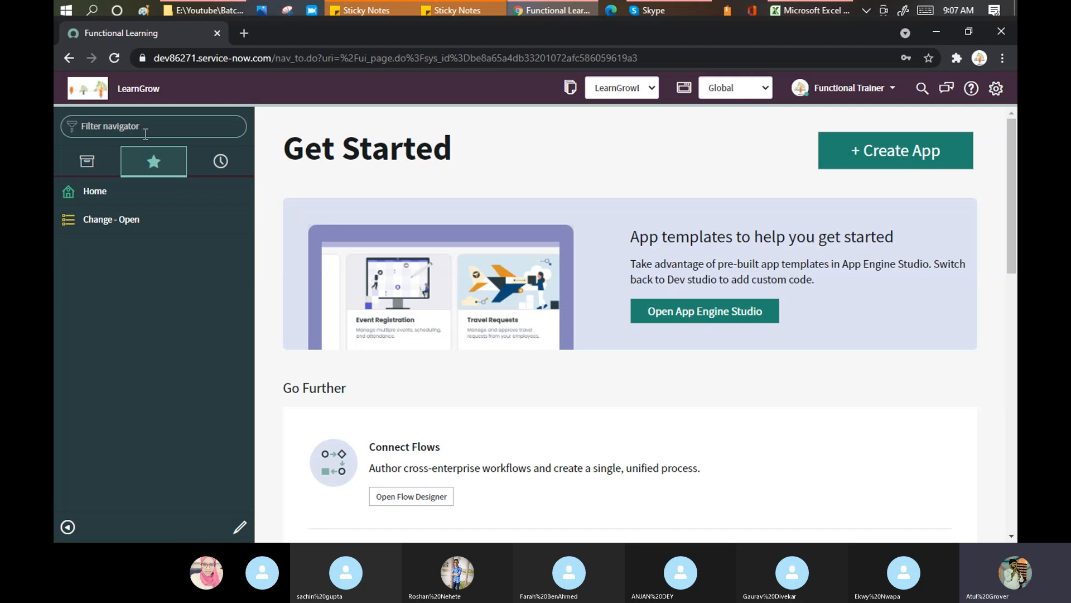
{"action": "type", "text": "tables"}
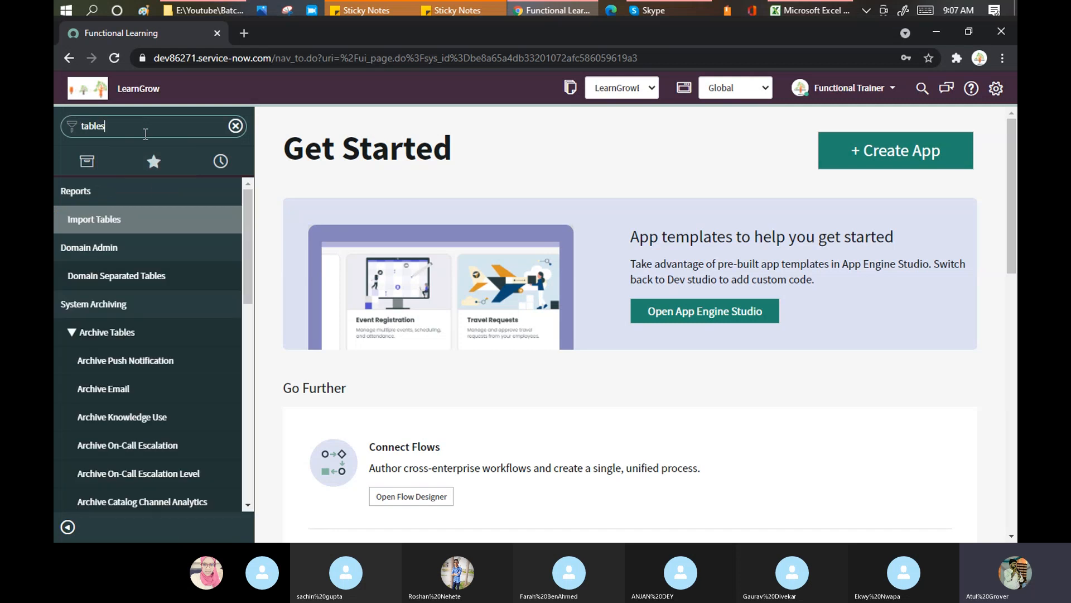
{"action": "scroll", "coordinate": [132, 286], "scroll_direction": "down", "scroll_amount": 10}
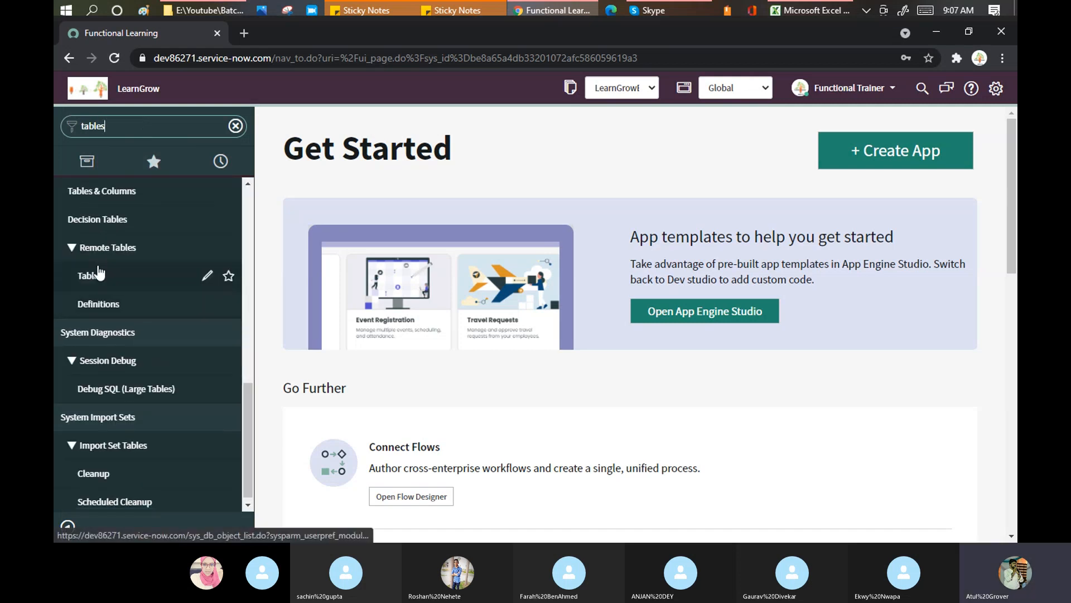
{"action": "scroll", "coordinate": [92, 281], "scroll_direction": "up", "scroll_amount": 3}
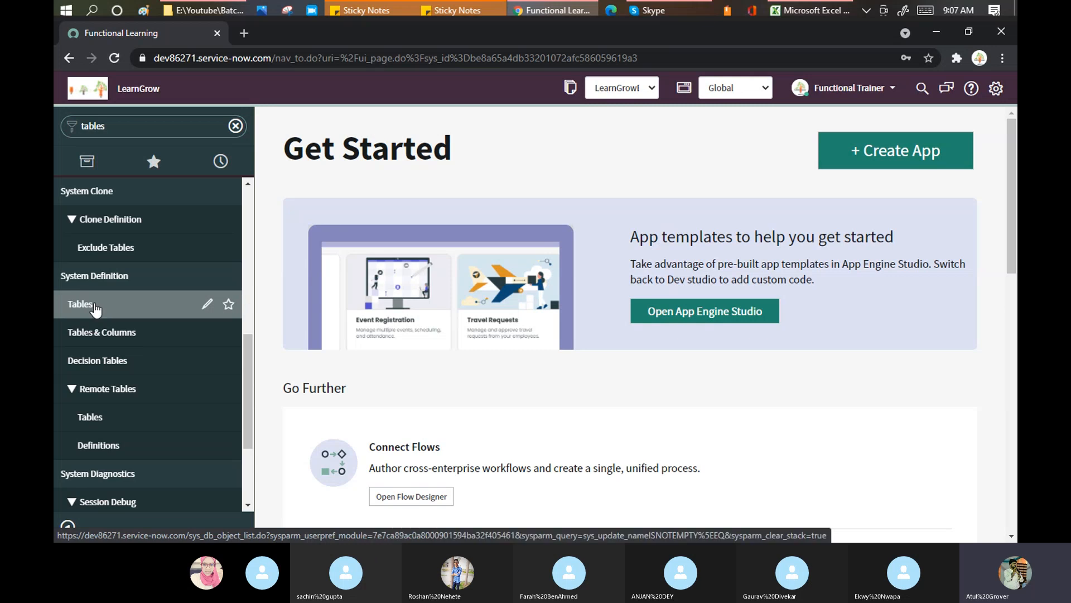
{"action": "left_click", "coordinate": [94, 305]}
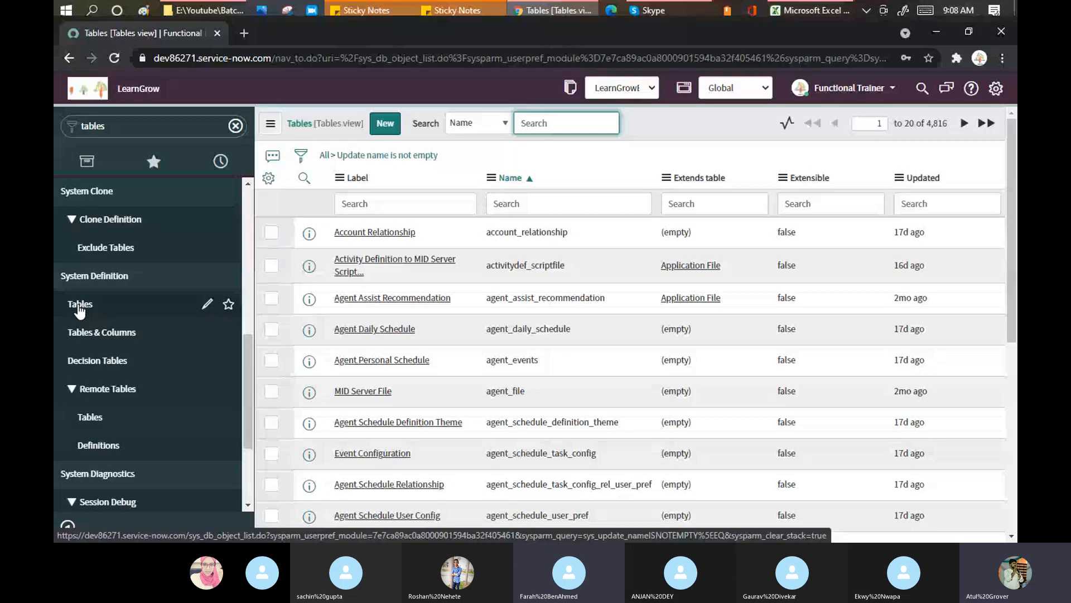
{"action": "left_click", "coordinate": [170, 125]}
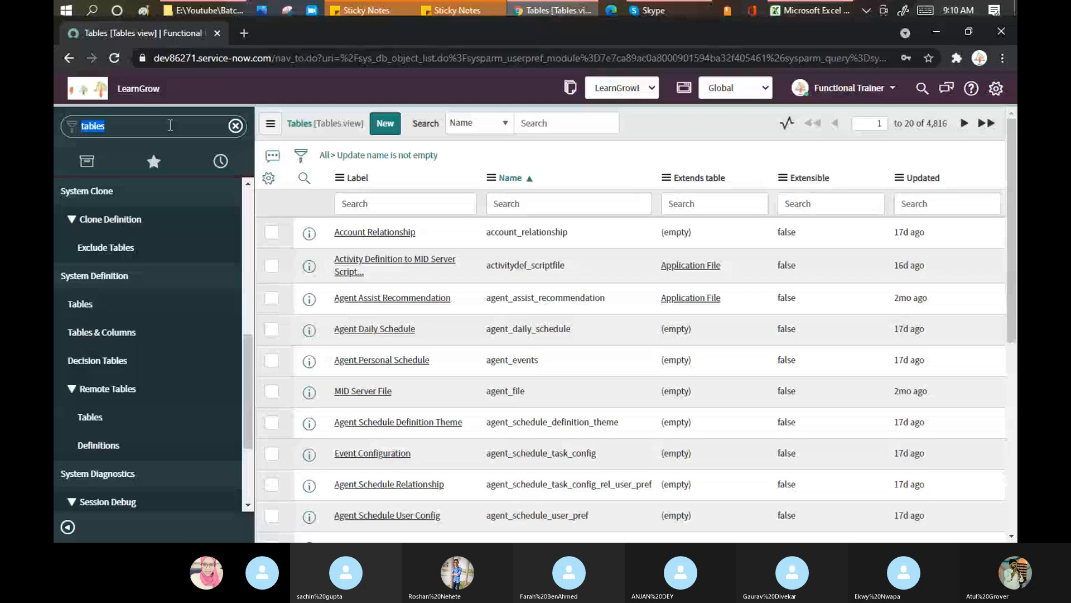
Filter the navigator by 'far' and open the Farahs module under Incident
{"action": "type", "text": "far"}
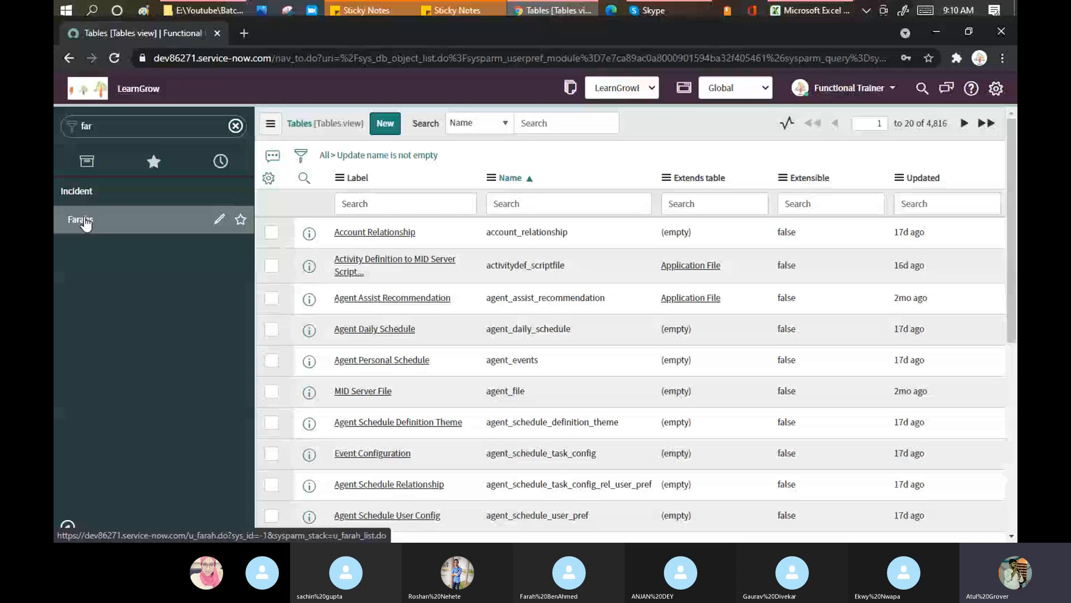
{"action": "left_click", "coordinate": [85, 221]}
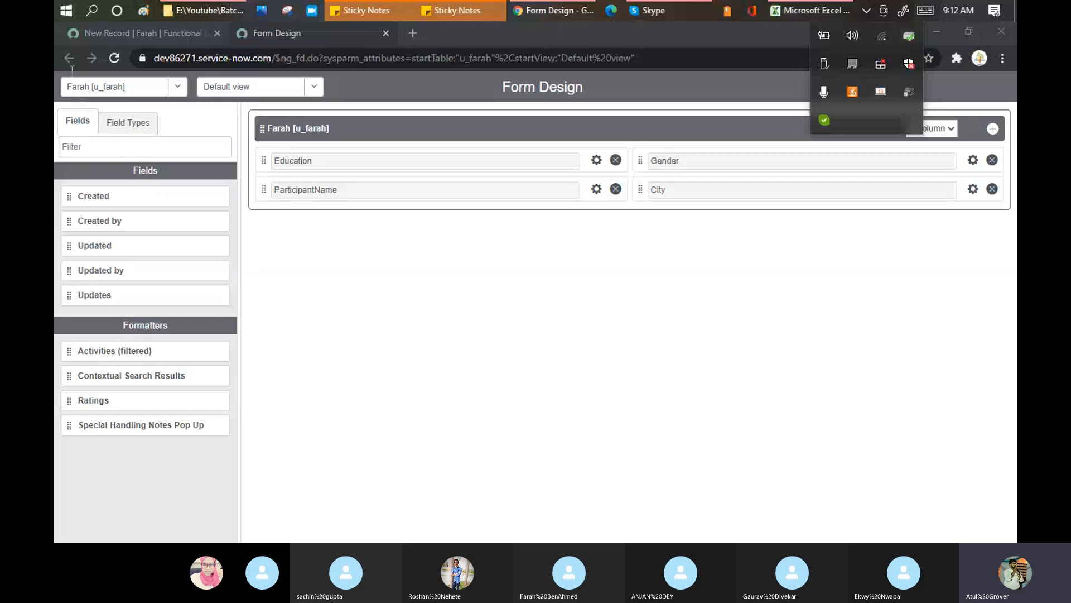
Return to the 'New Record | Farah' browser tab
{"action": "left_click", "coordinate": [154, 33]}
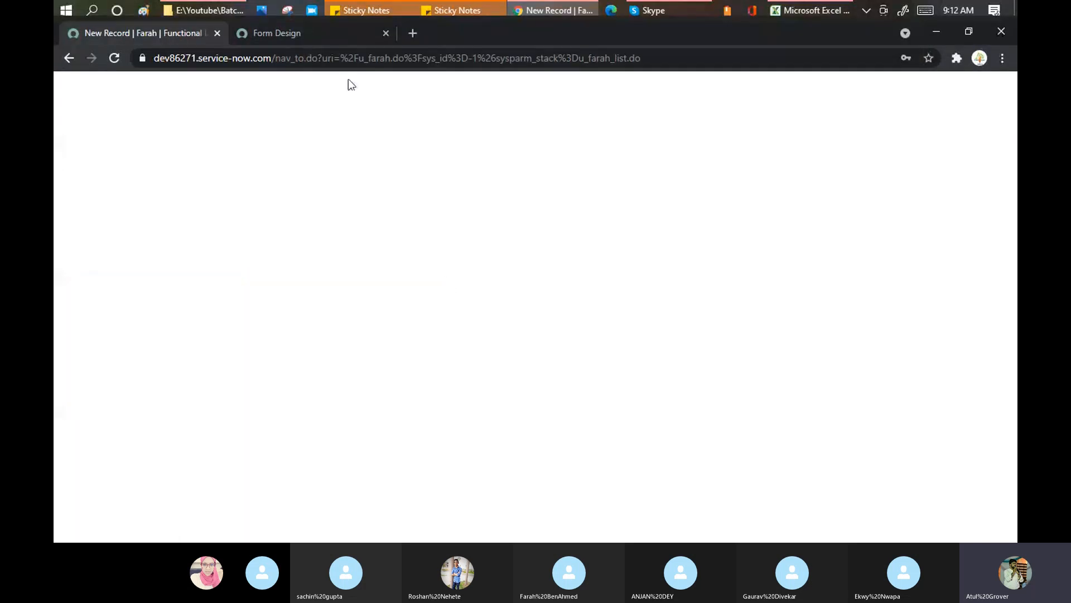
Review the Configure submenu in the Farah form header menu, then return to the Form Design tab
{"action": "right_click", "coordinate": [509, 120]}
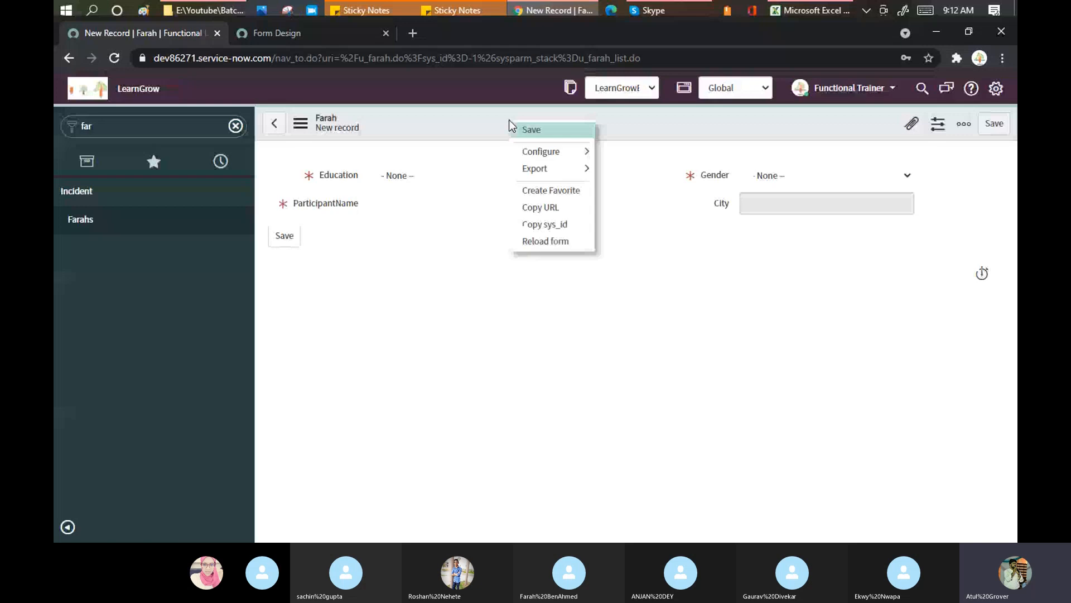
{"action": "mouse_move", "coordinate": [585, 152]}
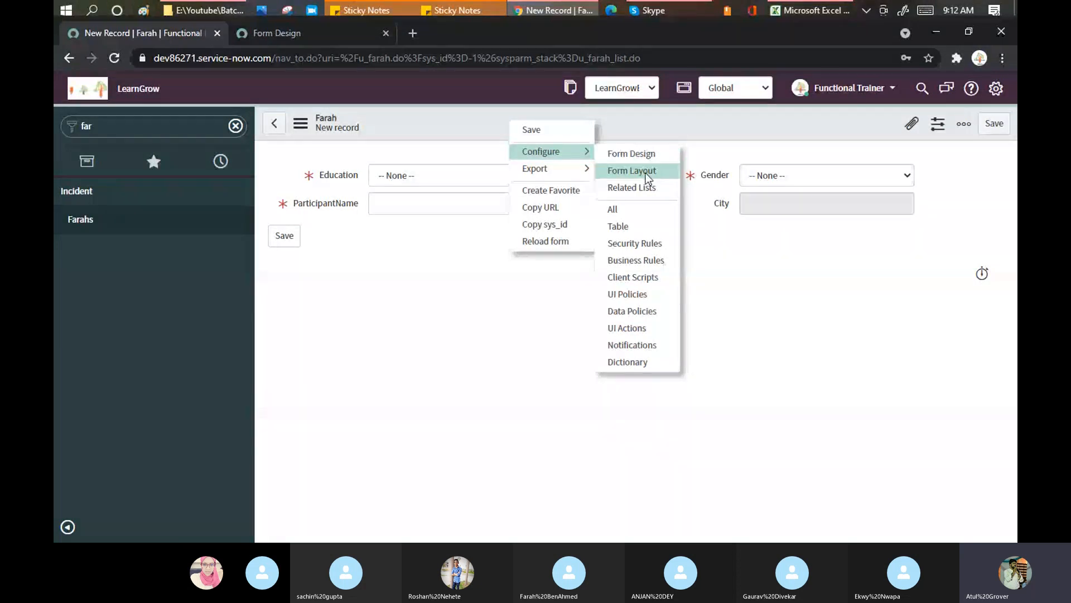
{"action": "left_click", "coordinate": [336, 35]}
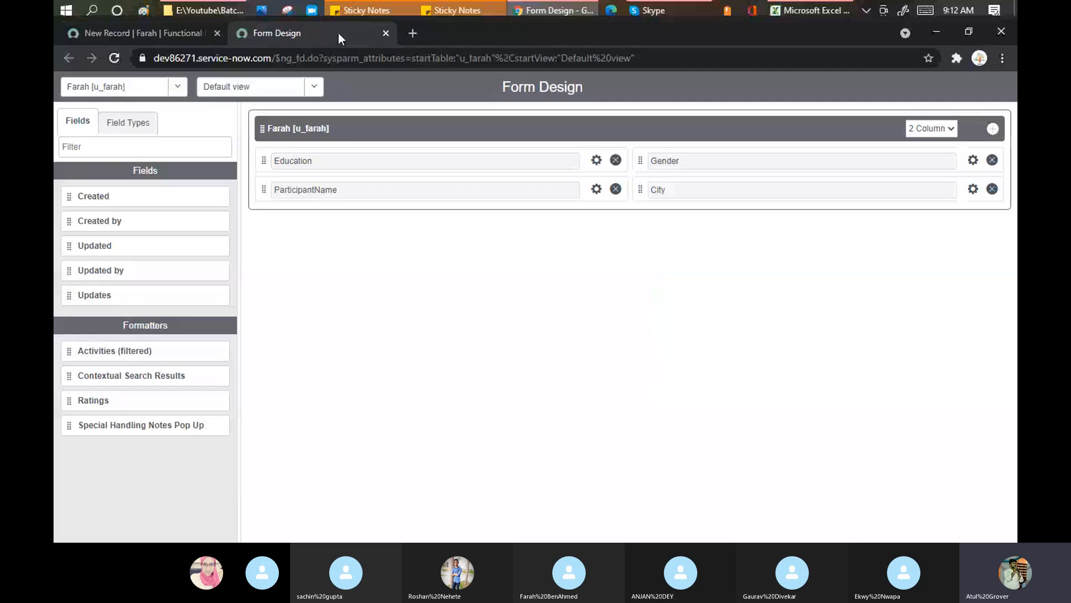
Delete the Farah section and add new sections until four empty two-column sections remain
{"action": "left_click", "coordinate": [993, 130]}
{"action": "left_click", "coordinate": [993, 130]}
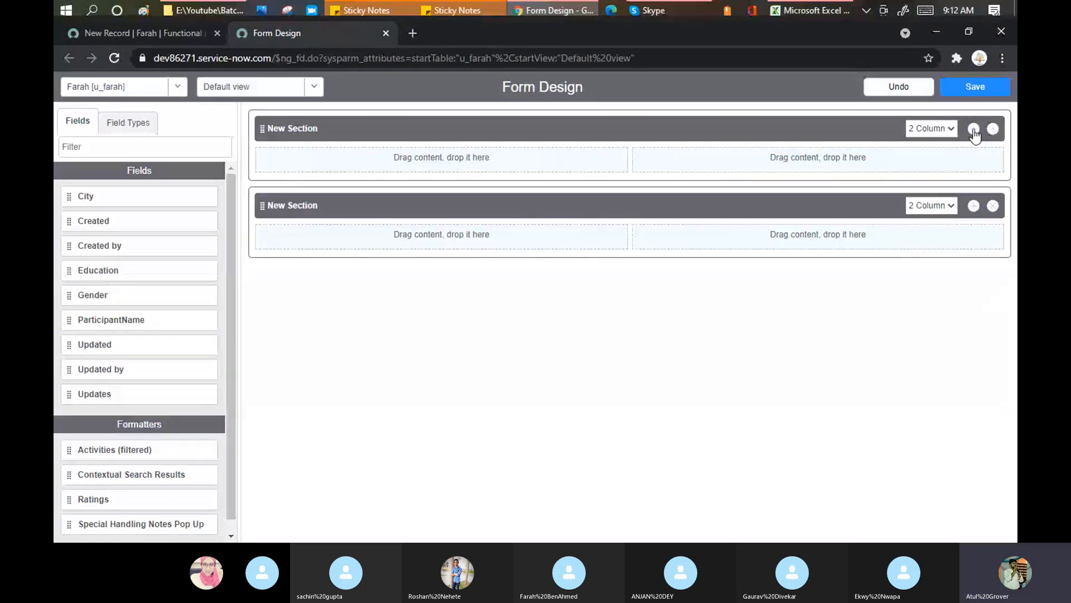
{"action": "left_click", "coordinate": [973, 130]}
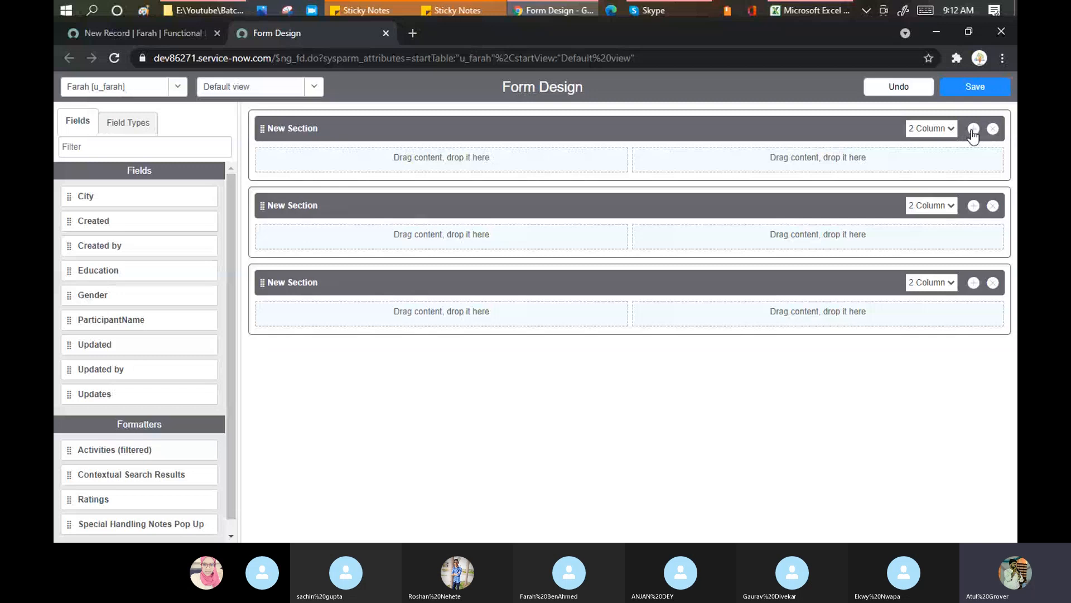
{"action": "left_click", "coordinate": [973, 129]}
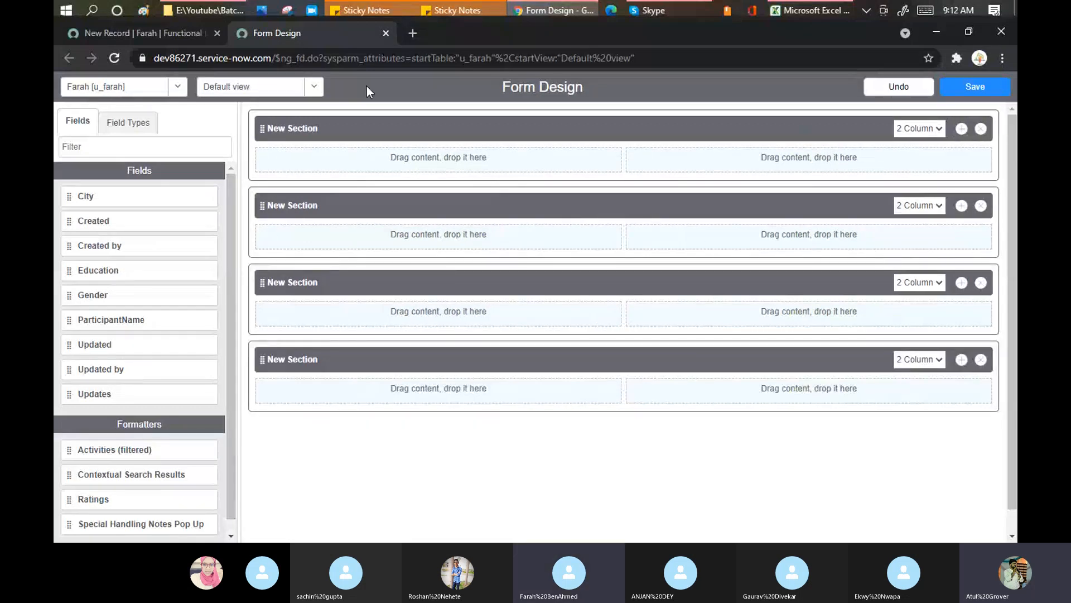
From the New Record Farah tab's header menu, open Configure > Form Layout
{"action": "left_click", "coordinate": [156, 36]}
{"action": "mouse_move", "coordinate": [577, 152]}
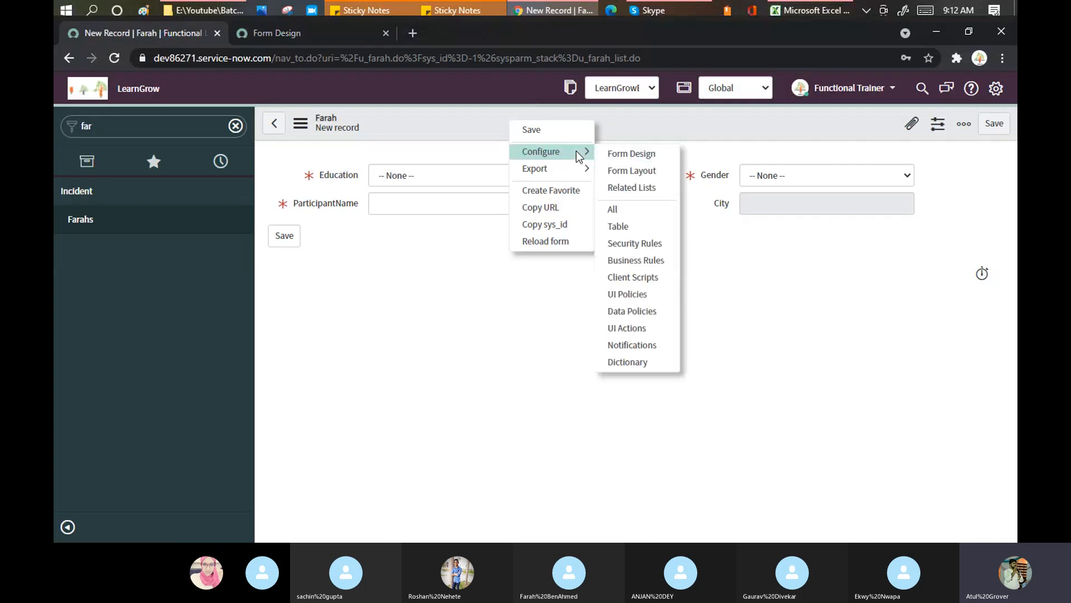
{"action": "left_click", "coordinate": [640, 177]}
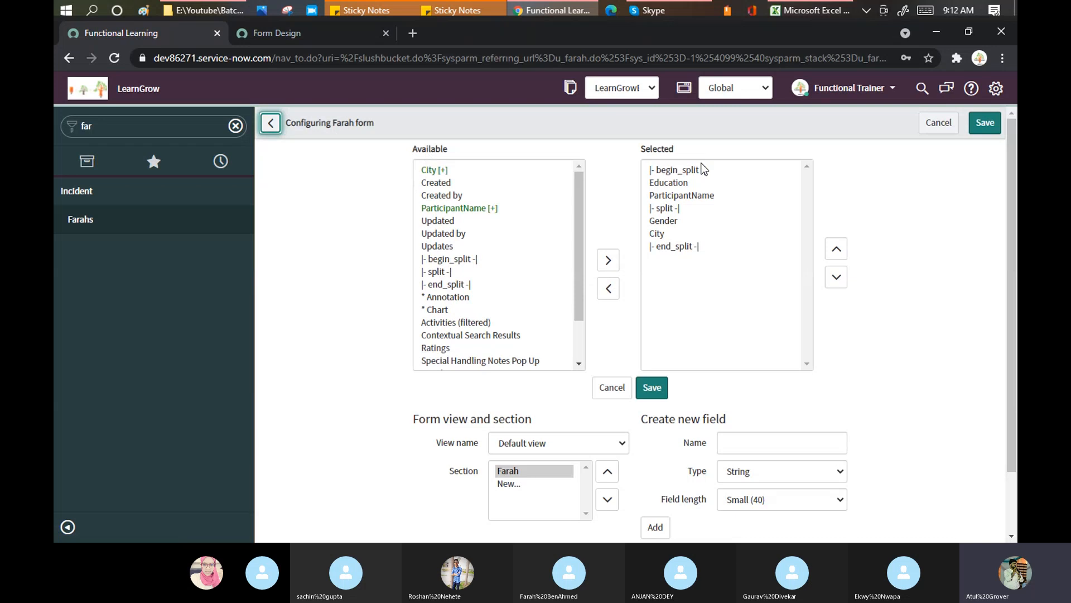
Glance at Skype, select Created by in Available, then go Back without changing the layout
{"action": "left_click", "coordinate": [674, 7]}
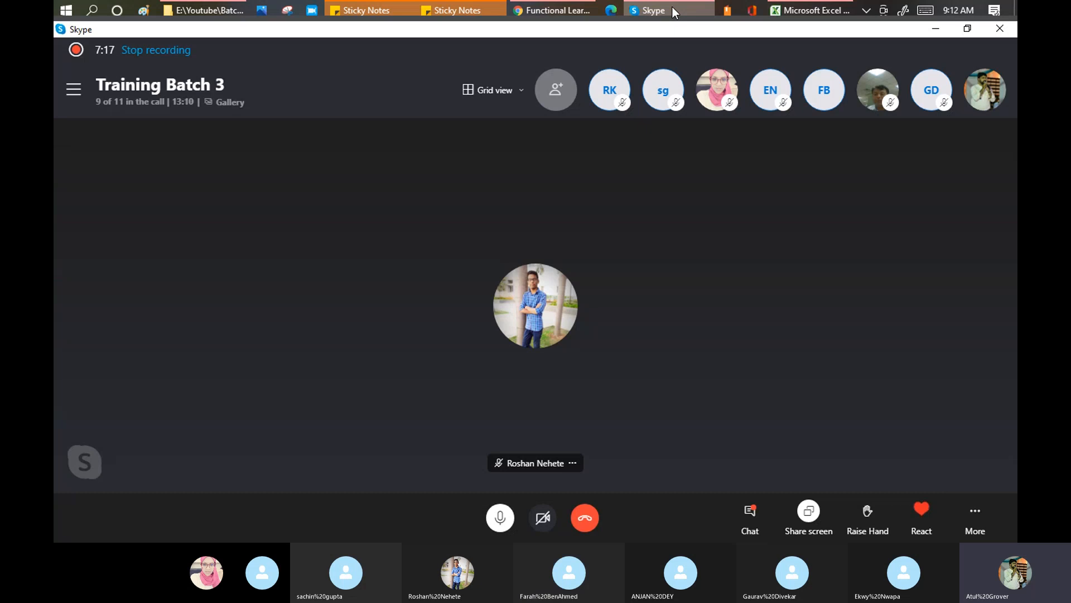
{"action": "left_click", "coordinate": [671, 7]}
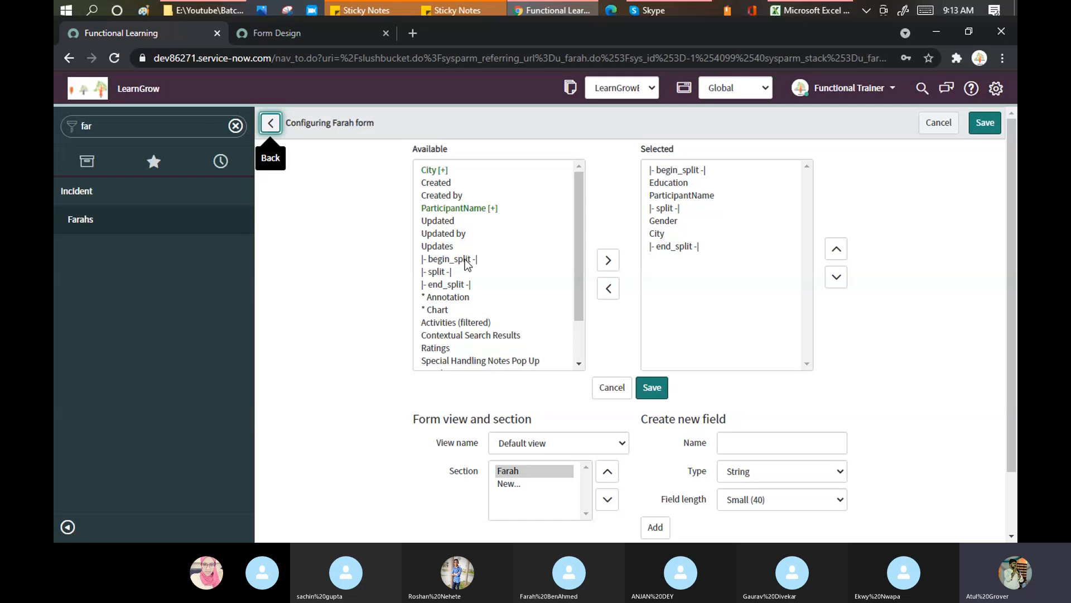
{"action": "left_click", "coordinate": [461, 190]}
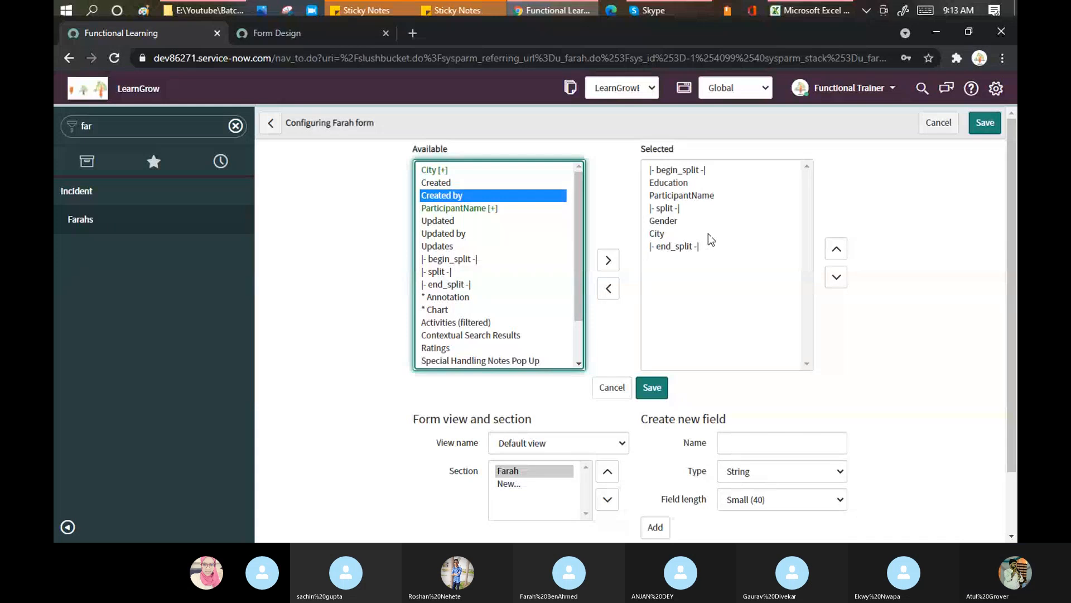
{"action": "left_click", "coordinate": [280, 35]}
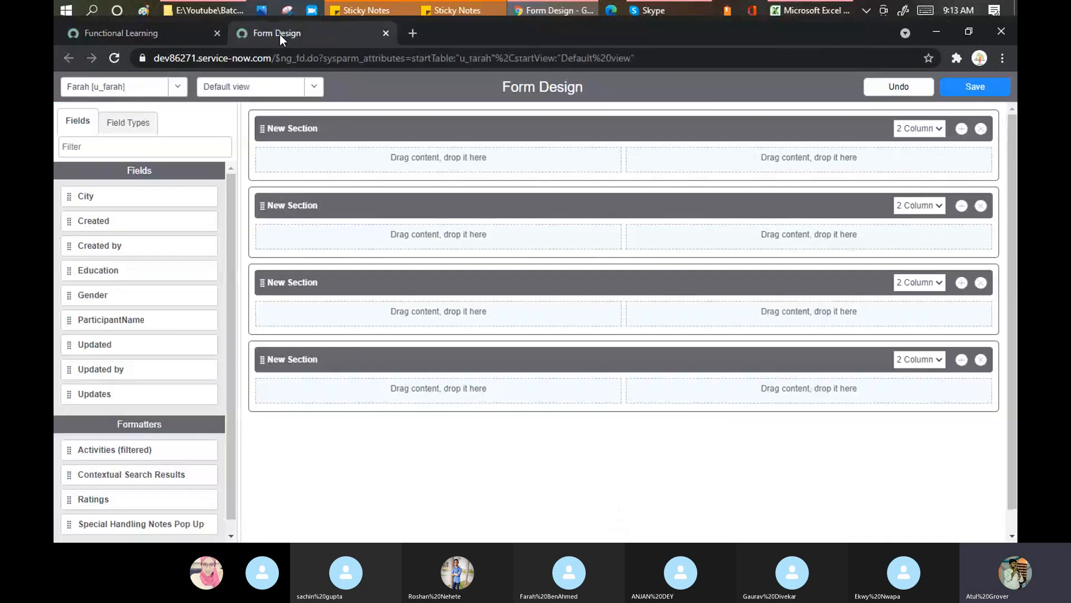
{"action": "left_click", "coordinate": [167, 32]}
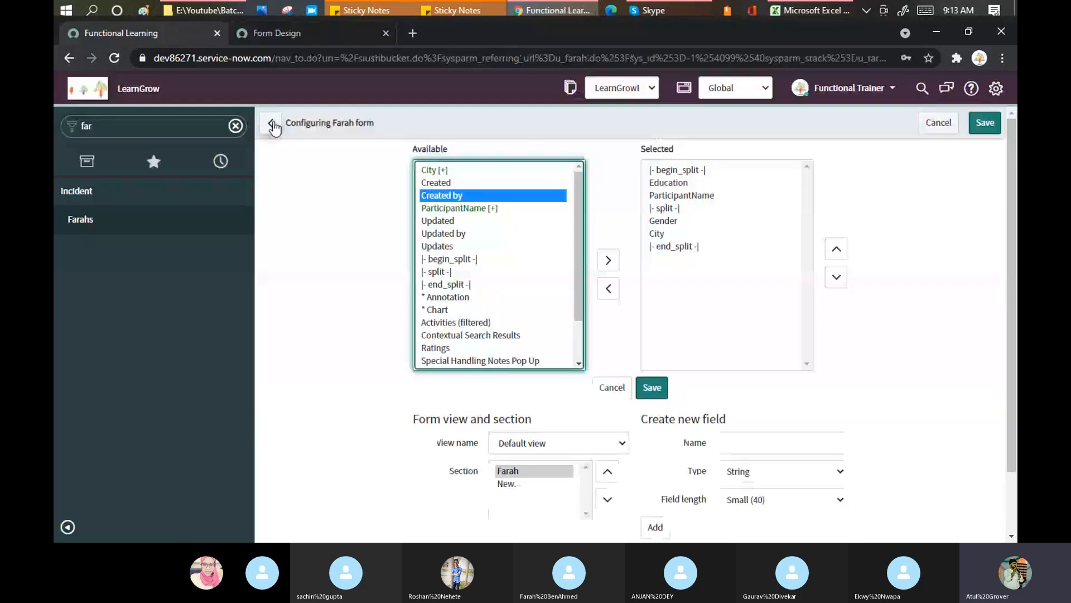
{"action": "left_click", "coordinate": [273, 127]}
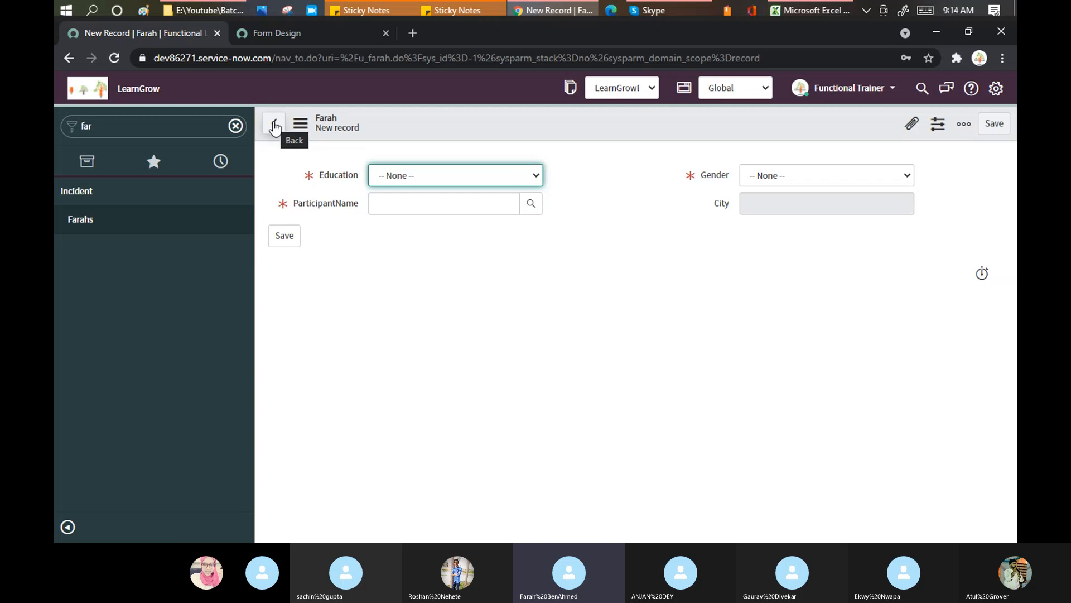
Refilter the navigator by 'fun' to list the Batch_F and Functional Batch modules
{"action": "left_click", "coordinate": [109, 131]}
{"action": "type", "text": "funt"}
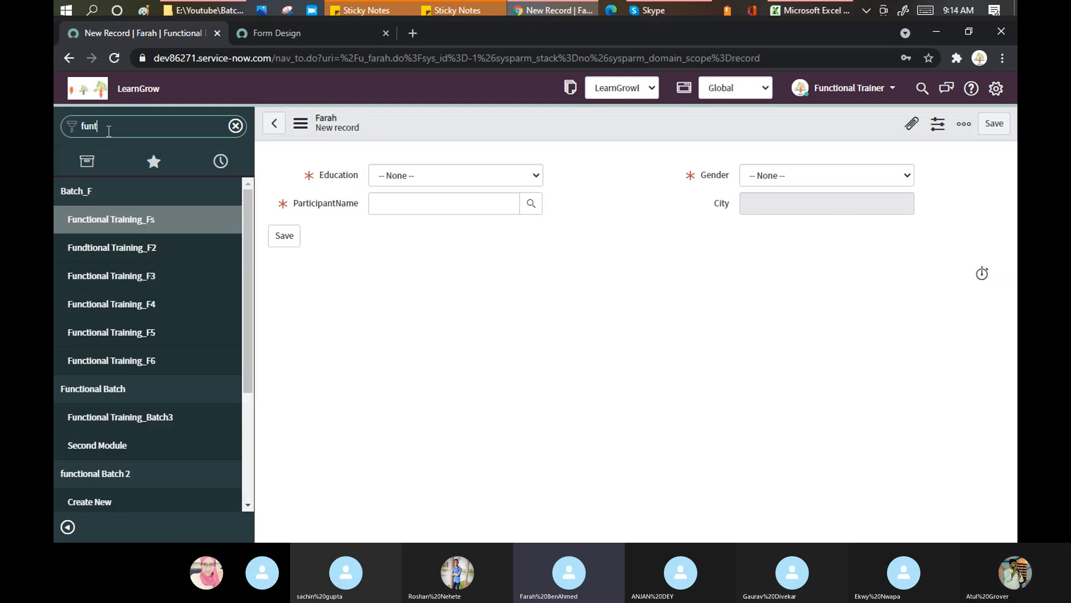
{"action": "key", "text": "BackSpace"}
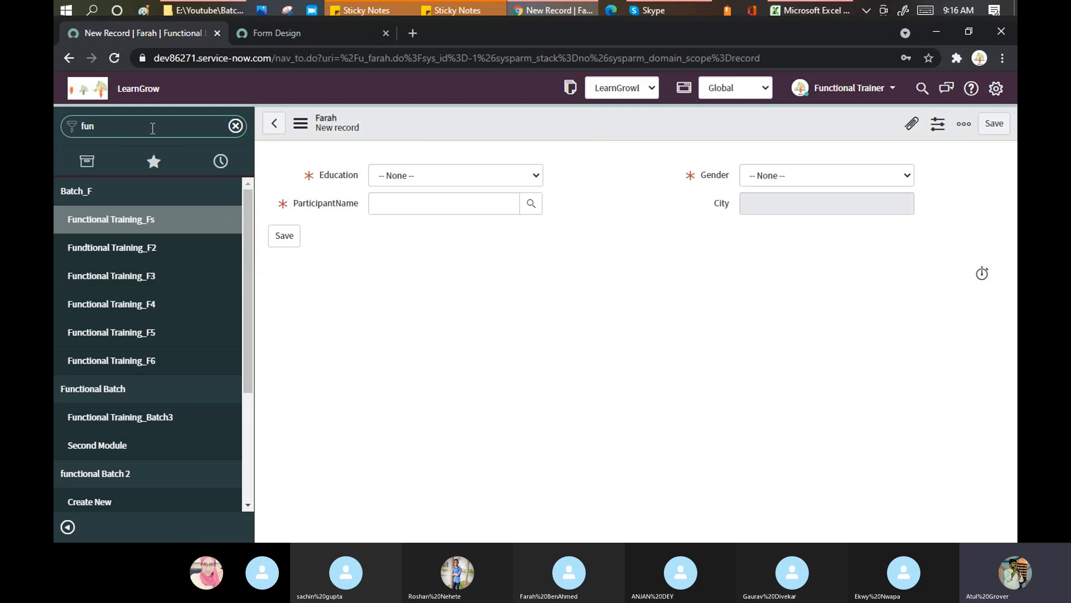
Filter the navigator by 'tables' and scroll down to System Definition > Tables
{"action": "key", "text": "BackSpace"}
{"action": "key", "text": "BackSpace"}
{"action": "key", "text": "BackSpace"}
{"action": "type", "text": "table"}
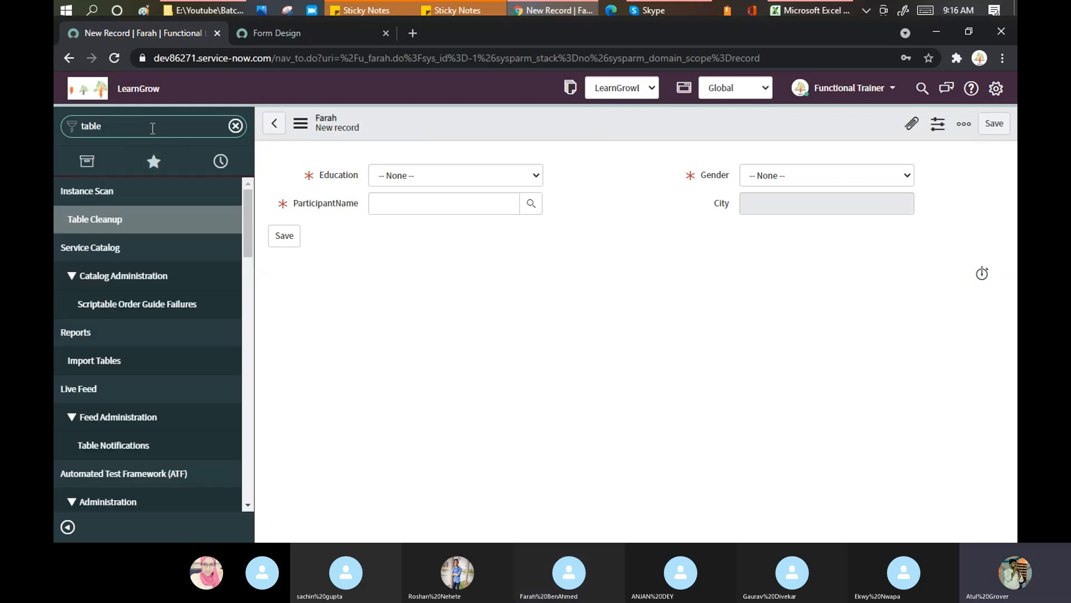
{"action": "scroll", "coordinate": [139, 236], "scroll_direction": "down", "scroll_amount": 8}
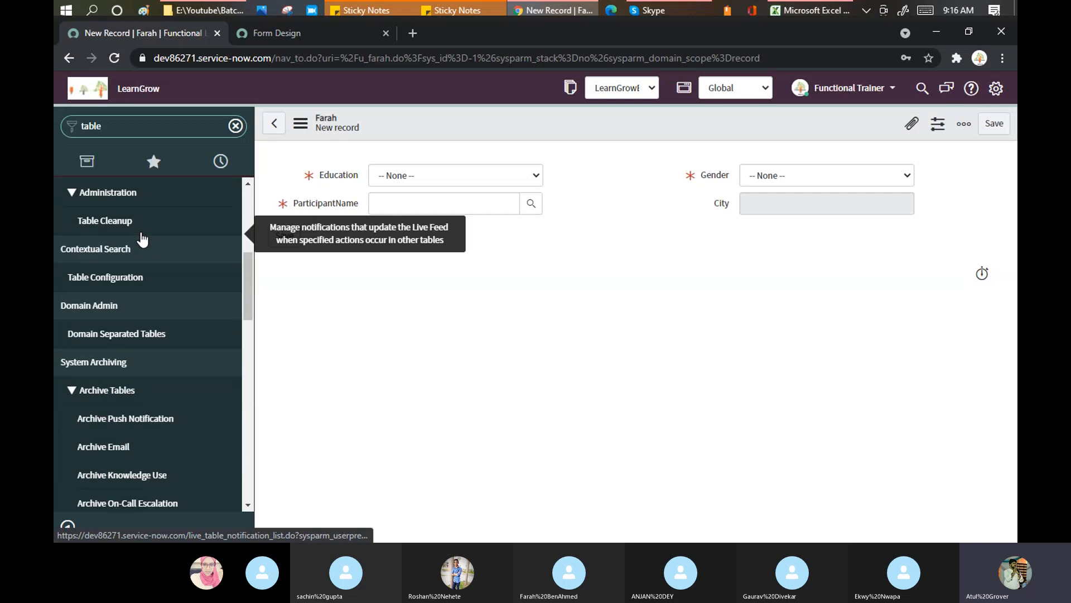
{"action": "type", "text": "s"}
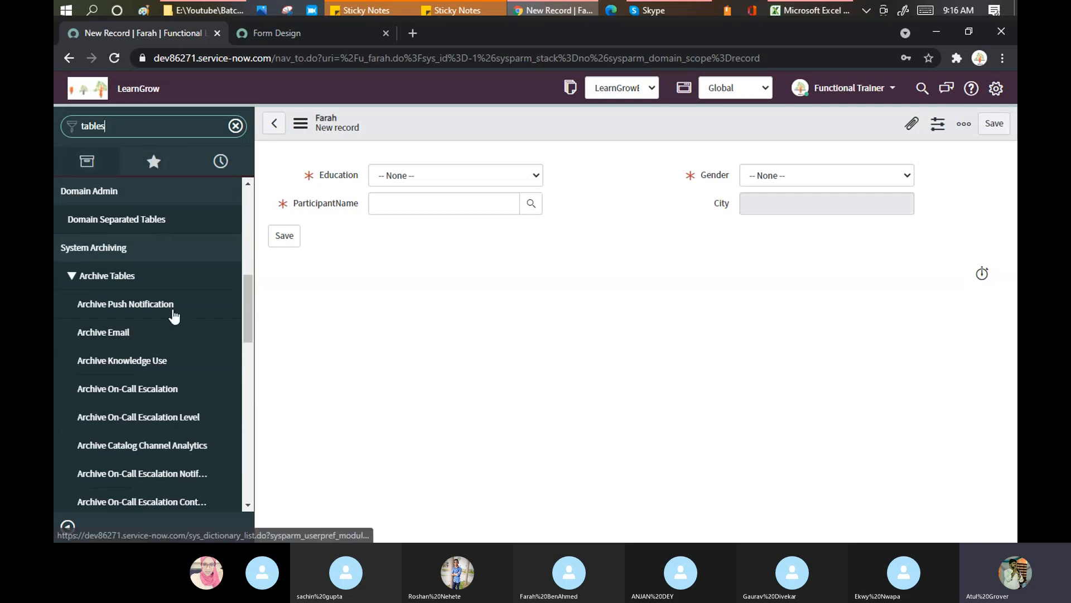
{"action": "scroll", "coordinate": [167, 324], "scroll_direction": "down", "scroll_amount": 4}
{"action": "scroll", "coordinate": [106, 410], "scroll_direction": "down", "scroll_amount": 3}
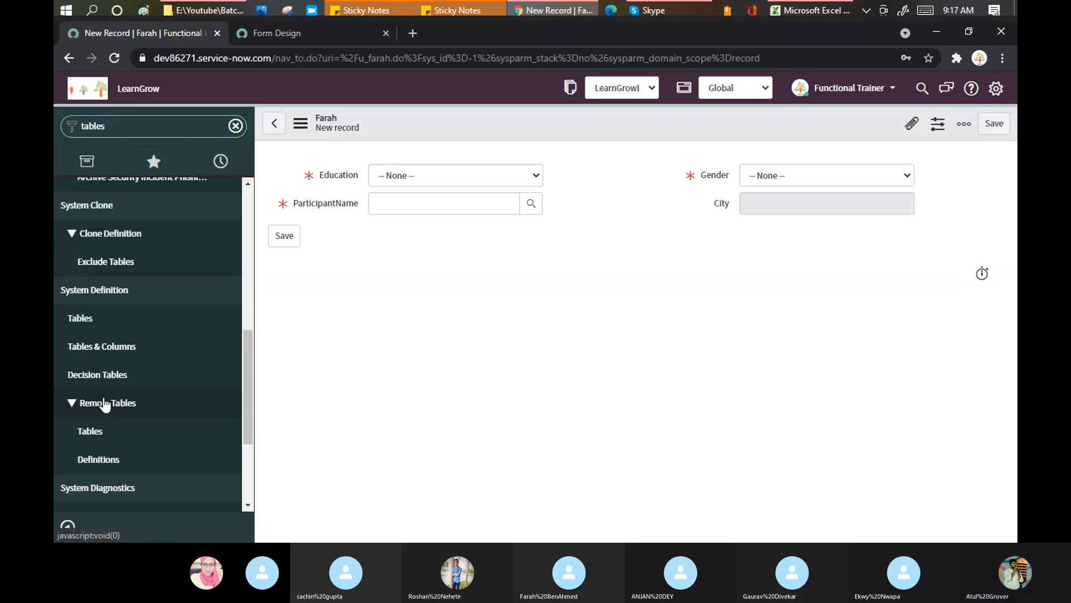
Open System Definition > Tables and search labels for *farah to show the Farah table
{"action": "left_click", "coordinate": [80, 323]}
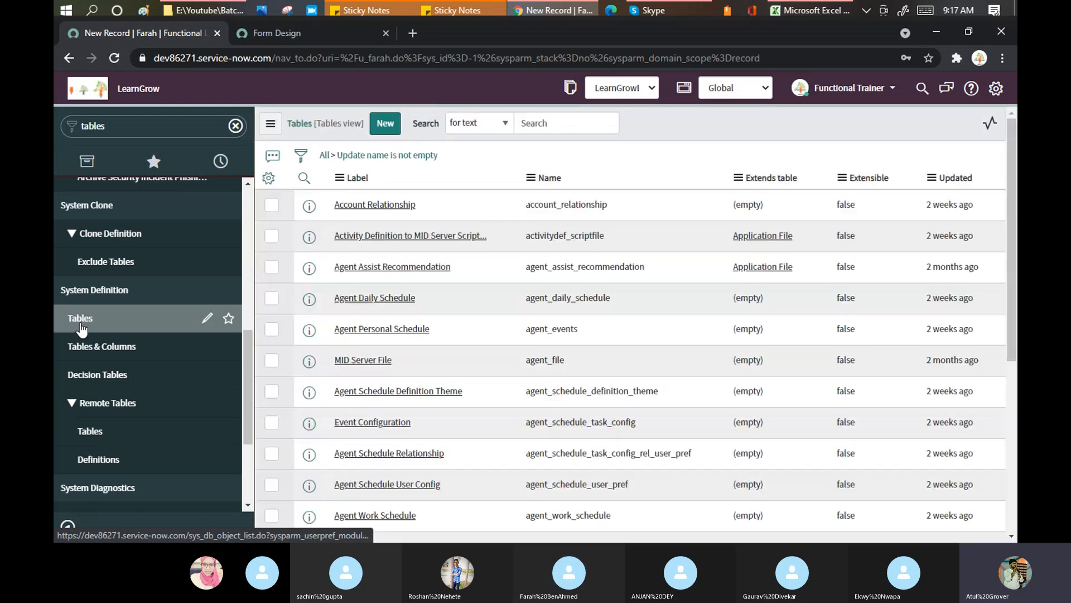
{"action": "left_click", "coordinate": [389, 205]}
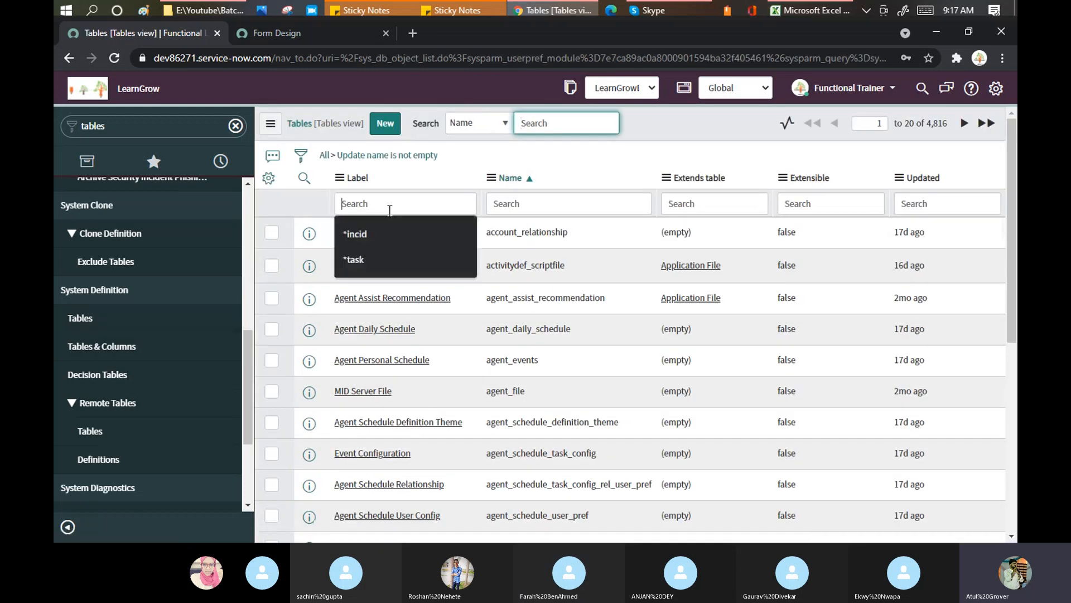
{"action": "type", "text": "*"}
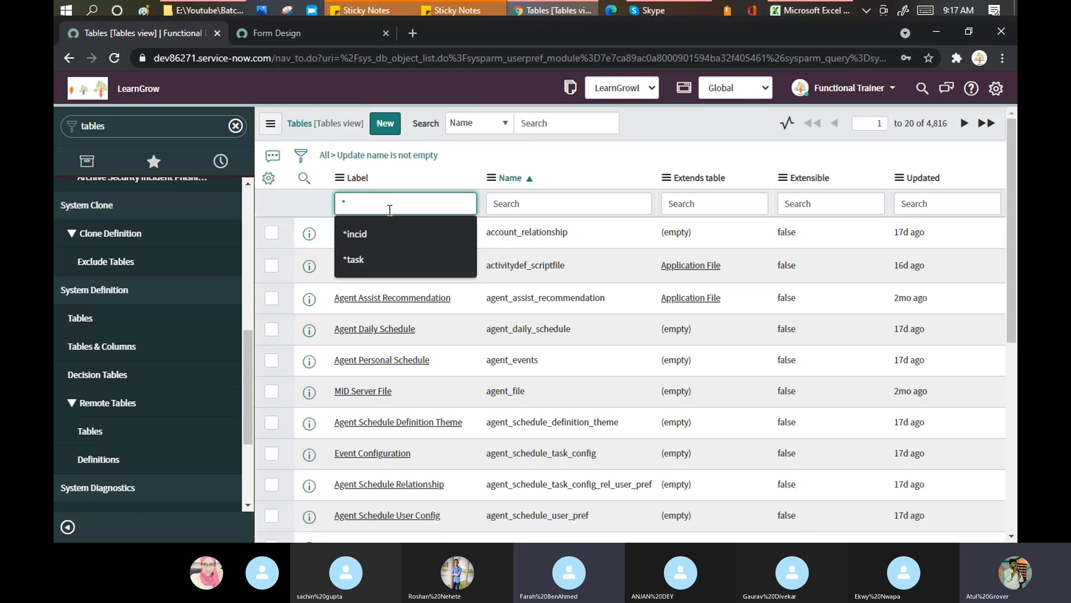
{"action": "type", "text": "farah"}
{"action": "key", "text": "Return"}
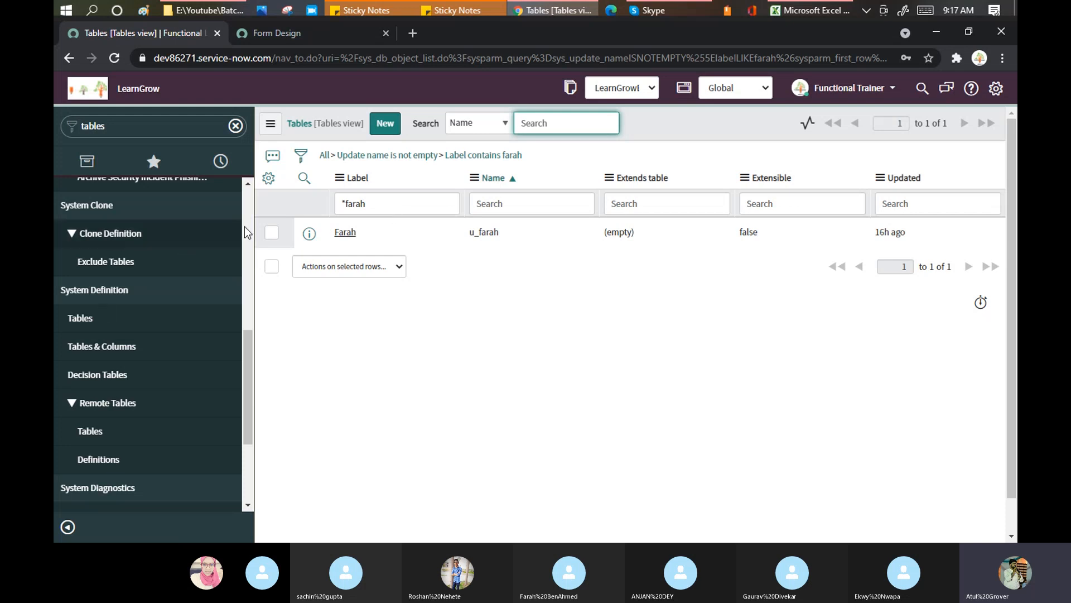
Open the Farah table definition and start a new Table Columns entry
{"action": "left_click", "coordinate": [346, 234]}
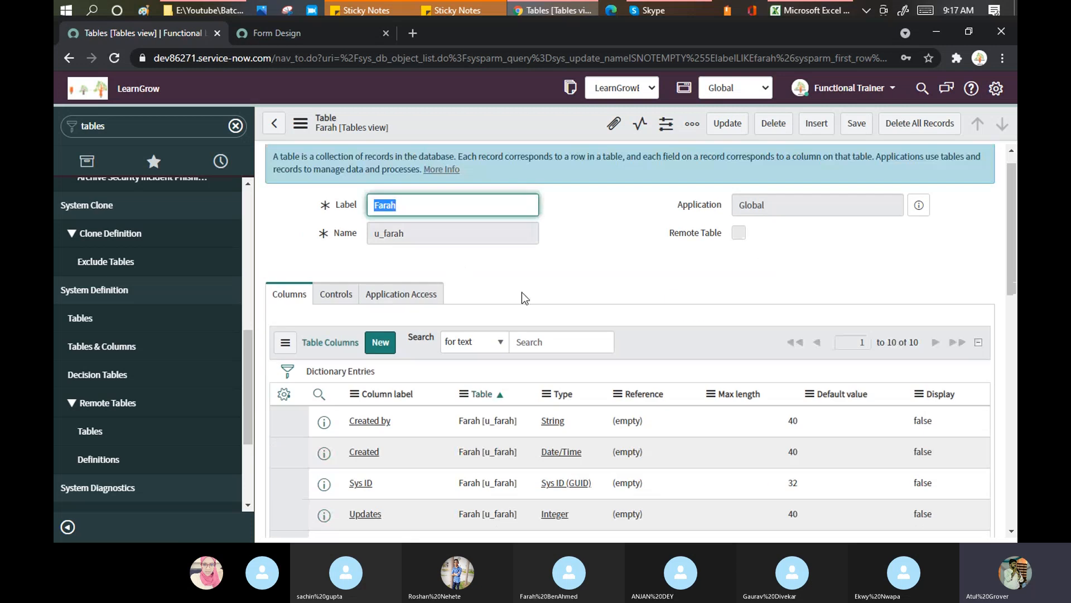
{"action": "scroll", "coordinate": [521, 292], "scroll_direction": "down", "scroll_amount": 6}
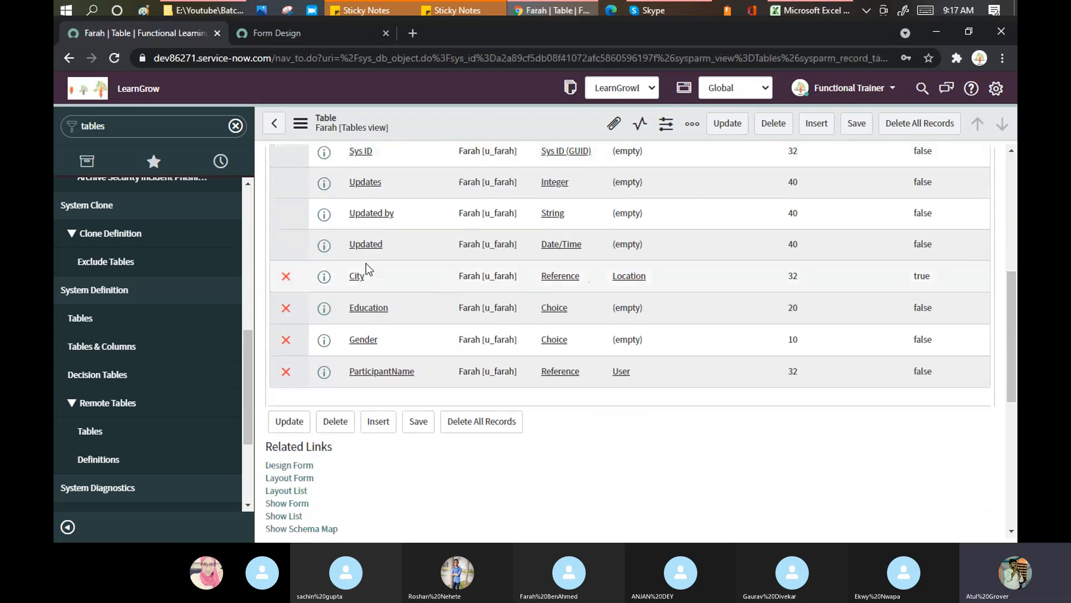
{"action": "scroll", "coordinate": [426, 272], "scroll_direction": "up", "scroll_amount": 2}
{"action": "scroll", "coordinate": [426, 273], "scroll_direction": "up", "scroll_amount": 2}
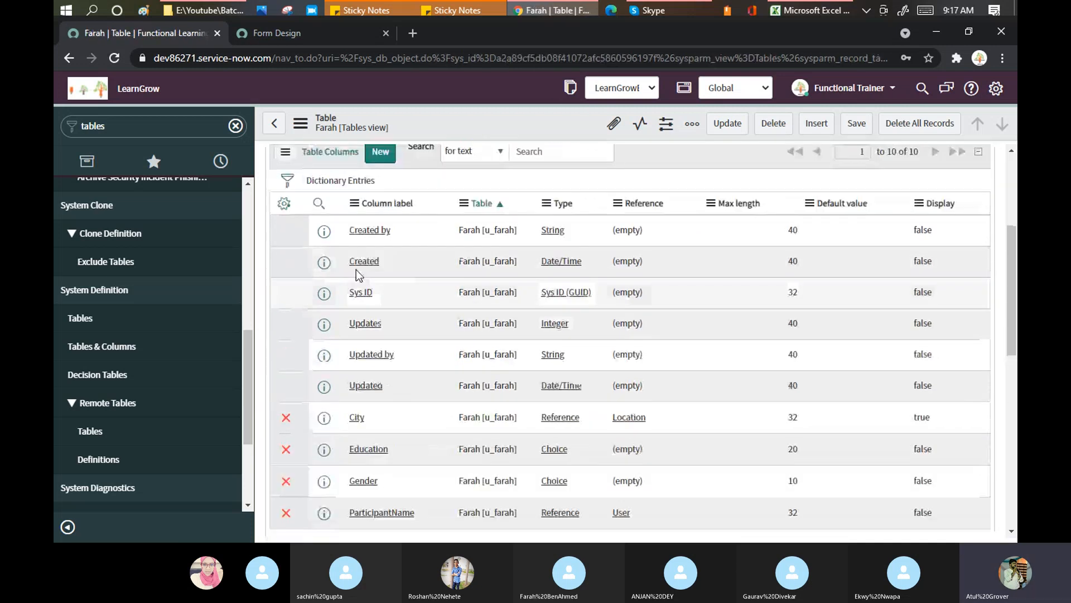
{"action": "left_click", "coordinate": [386, 156]}
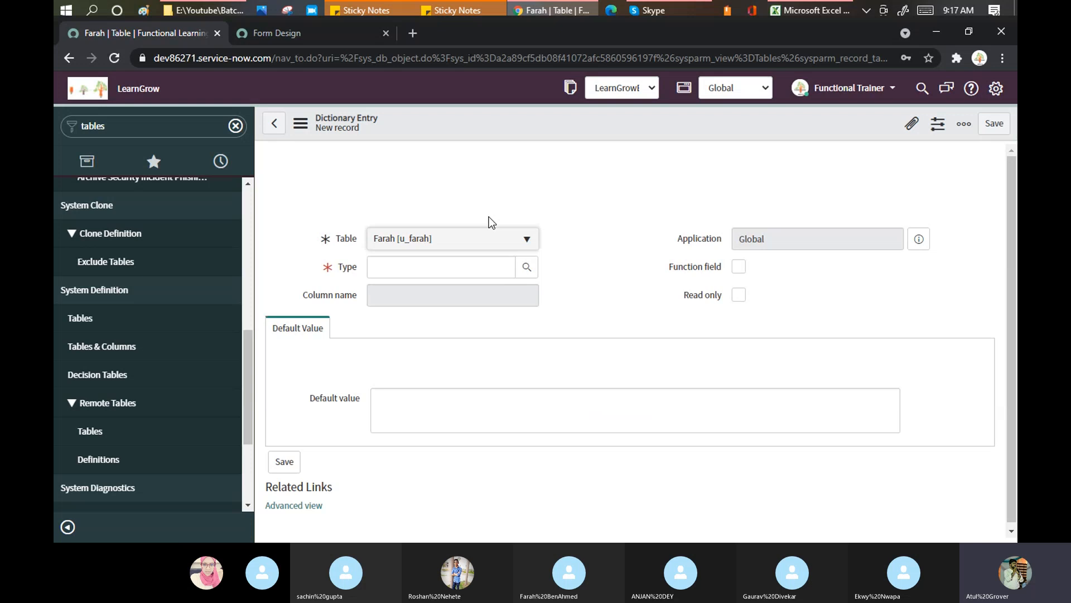
Define a String column labelled My test with max length 20
{"action": "left_click", "coordinate": [468, 268]}
{"action": "type", "text": "s"}
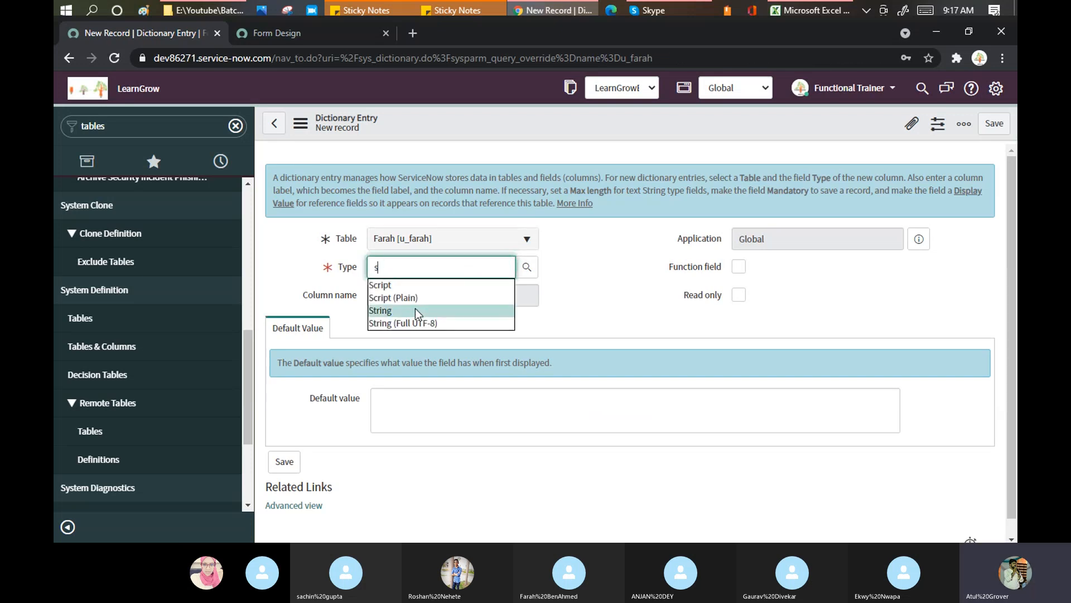
{"action": "left_click", "coordinate": [415, 310]}
{"action": "left_click", "coordinate": [419, 299]}
{"action": "type", "text": "My"}
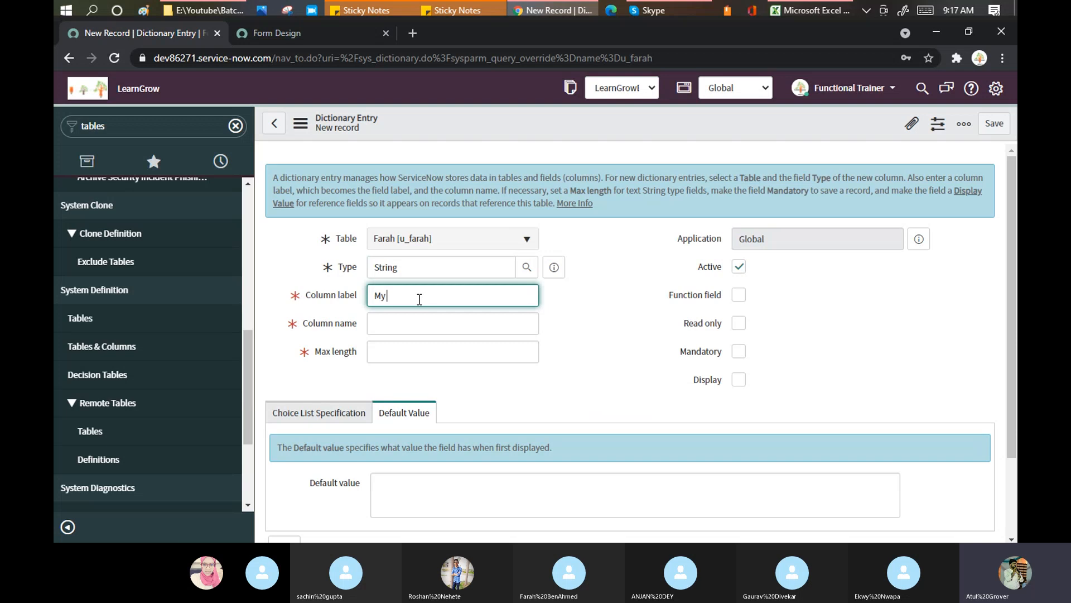
{"action": "type", "text": " test"}
{"action": "key", "text": "Tab"}
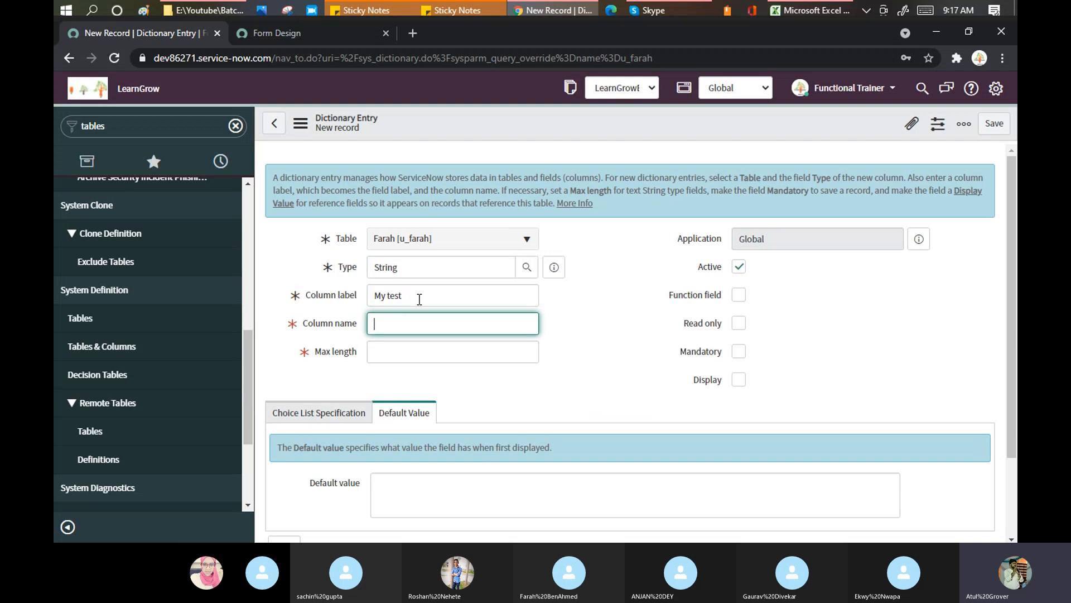
{"action": "left_click", "coordinate": [437, 354]}
{"action": "type", "text": "20"}
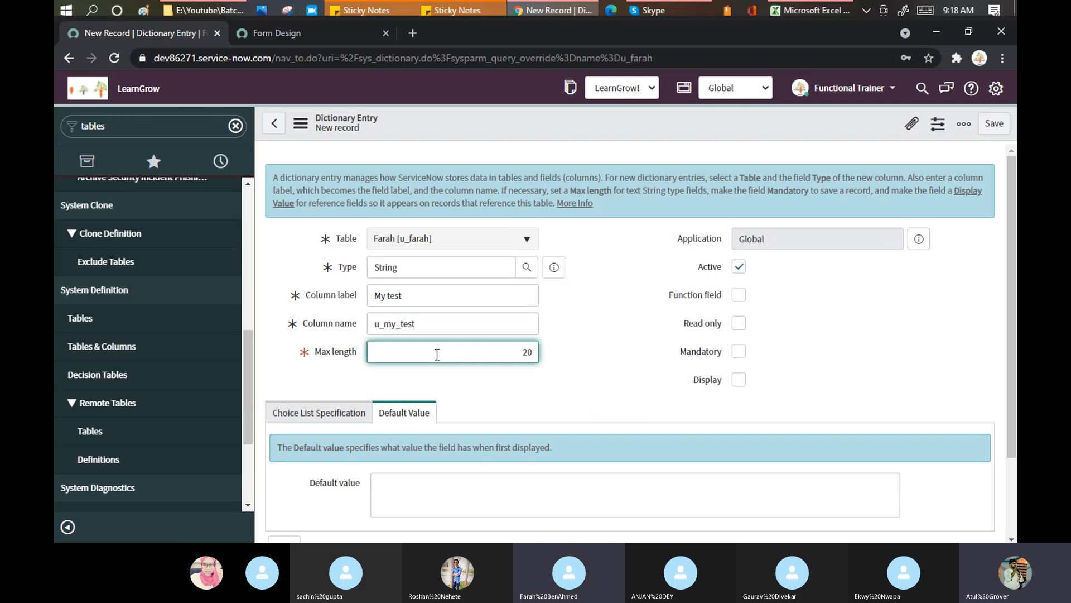
{"action": "left_click", "coordinate": [594, 293]}
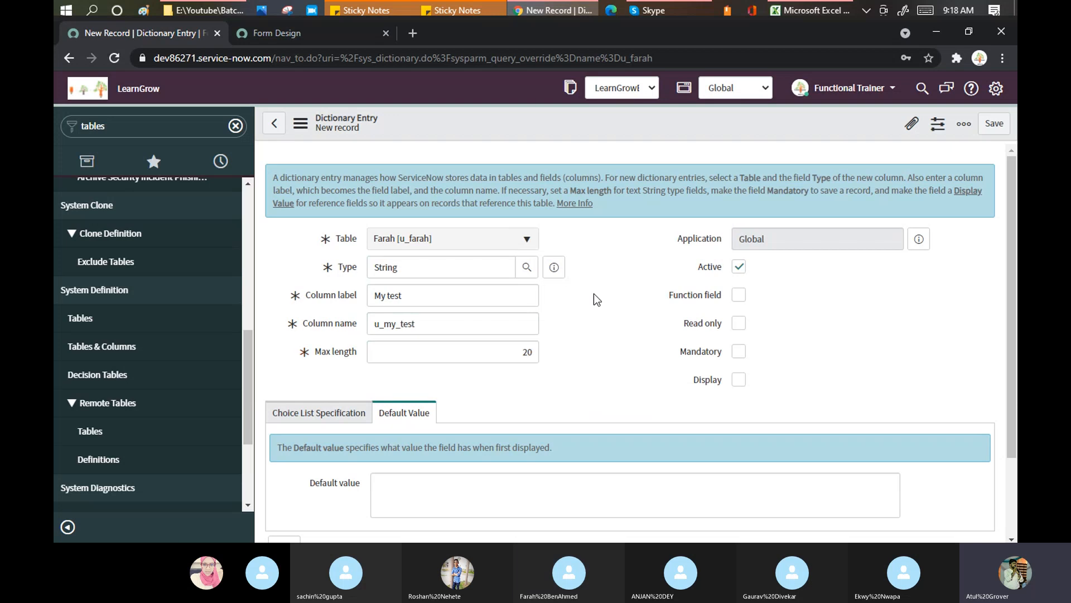
Save the new My test dictionary entry
{"action": "right_click", "coordinate": [596, 122]}
{"action": "left_click", "coordinate": [530, 126]}
{"action": "right_click", "coordinate": [530, 126]}
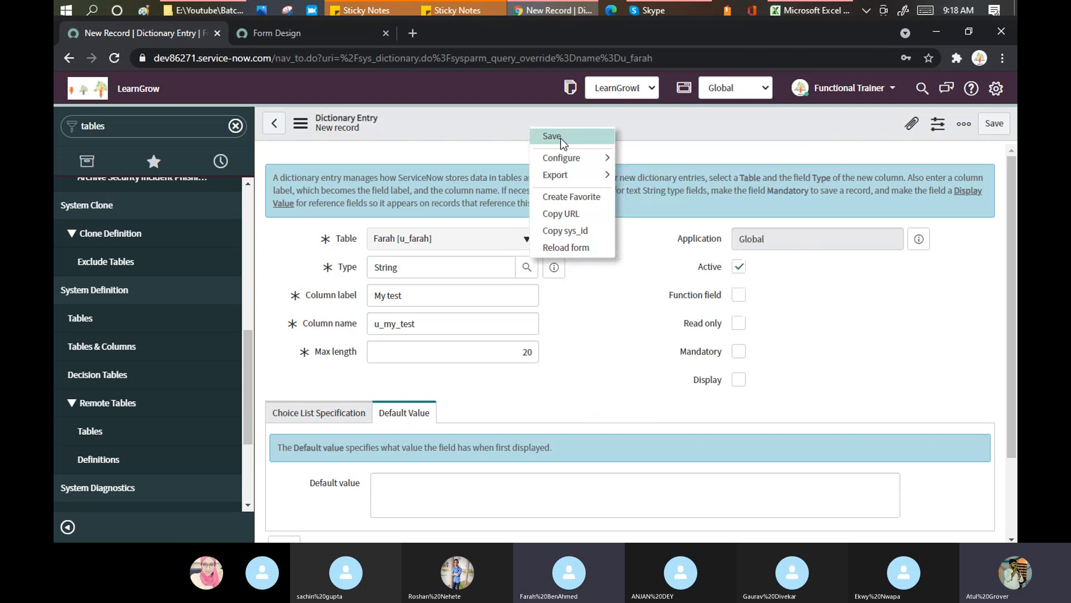
{"action": "left_click", "coordinate": [561, 137]}
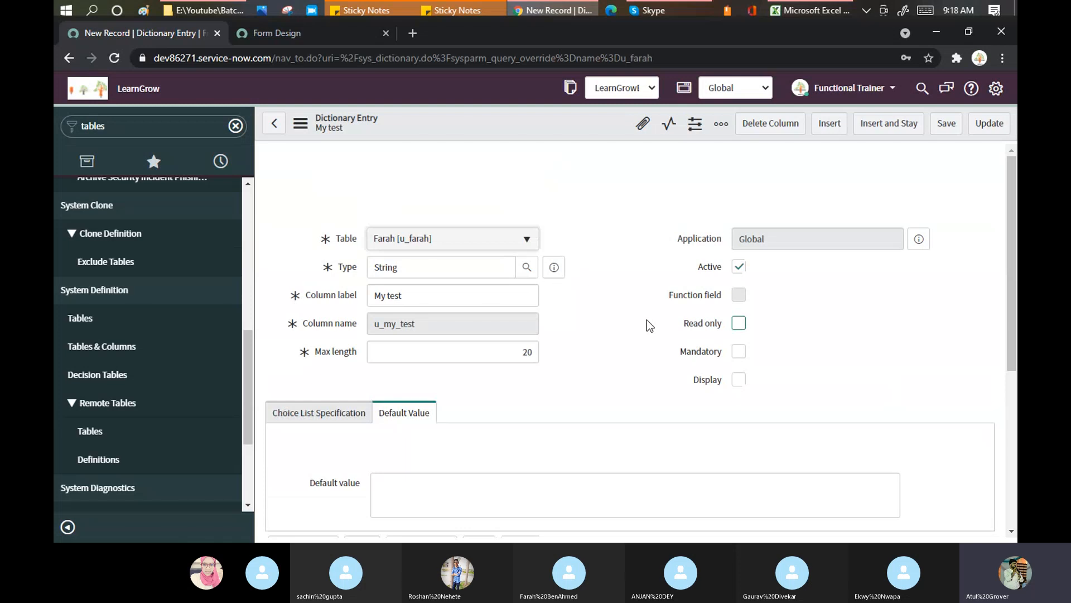
Filter the navigator for 'fara', open a new Farah record, and bring up its Configure menu
{"action": "left_click", "coordinate": [118, 131]}
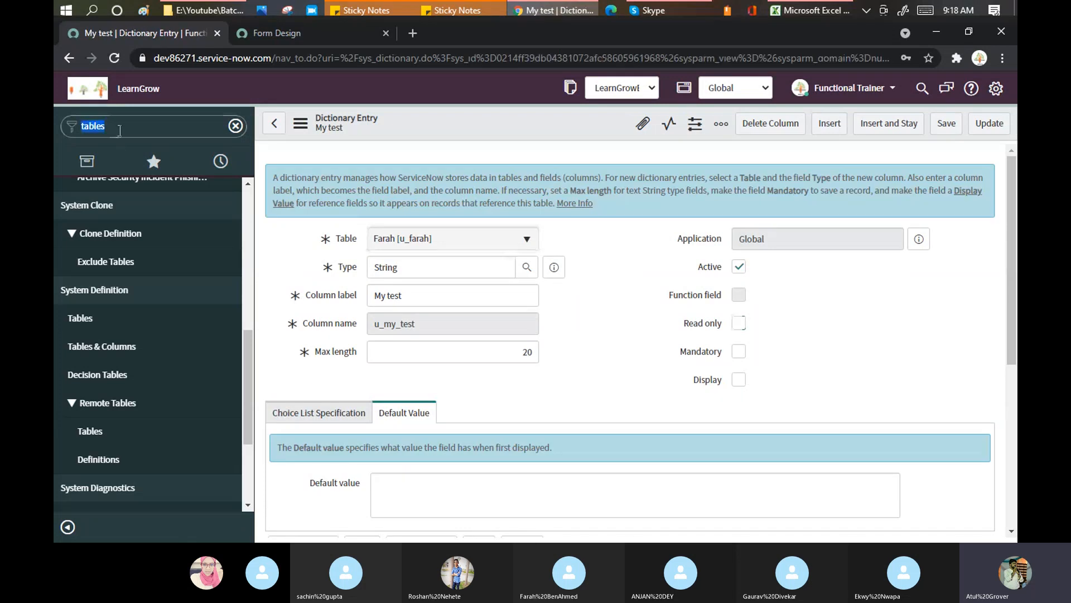
{"action": "type", "text": "fara"}
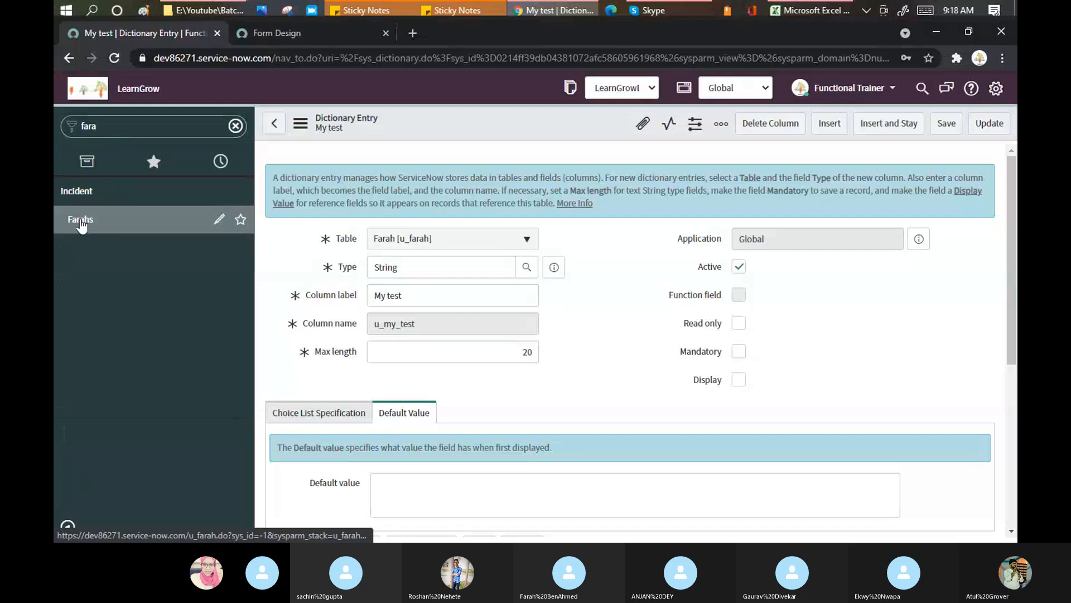
{"action": "left_click", "coordinate": [81, 220]}
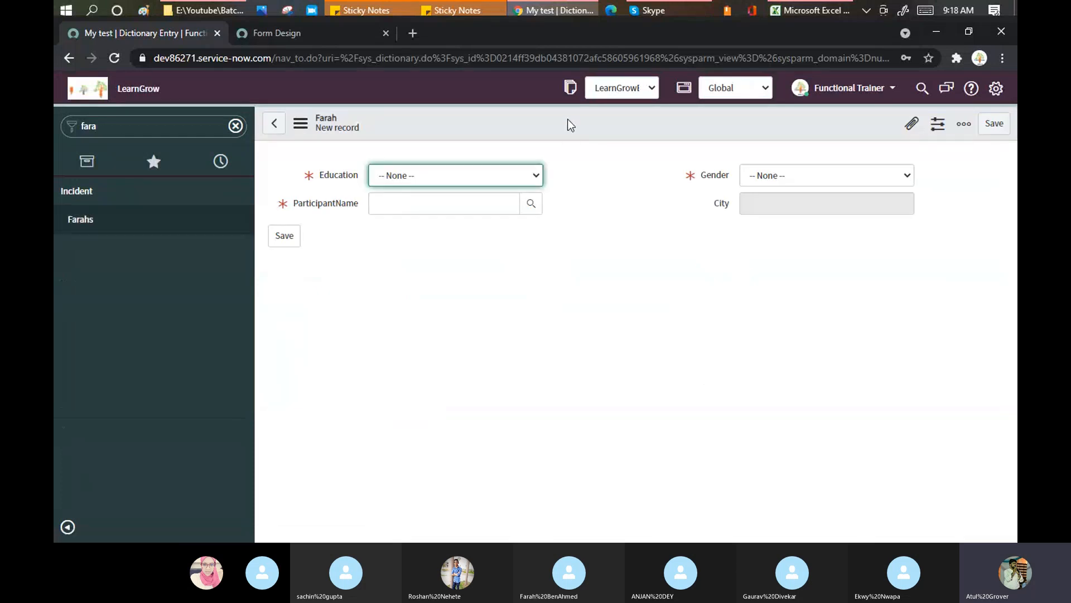
{"action": "right_click", "coordinate": [568, 118]}
{"action": "mouse_move", "coordinate": [634, 151]}
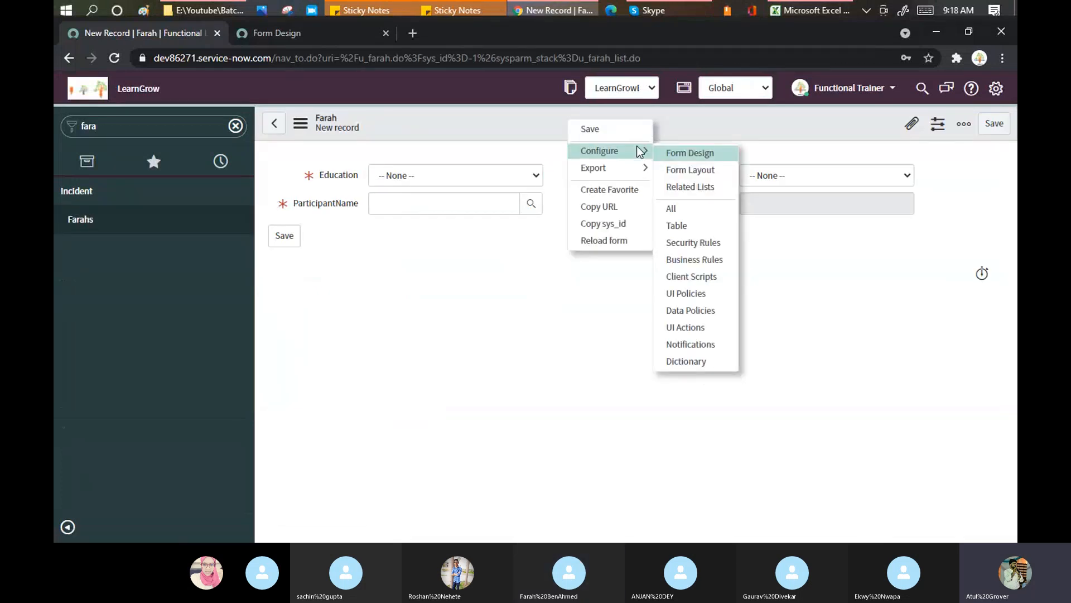
Open the Farah form layout configuration and scroll to the Create new field area
{"action": "left_click", "coordinate": [687, 170]}
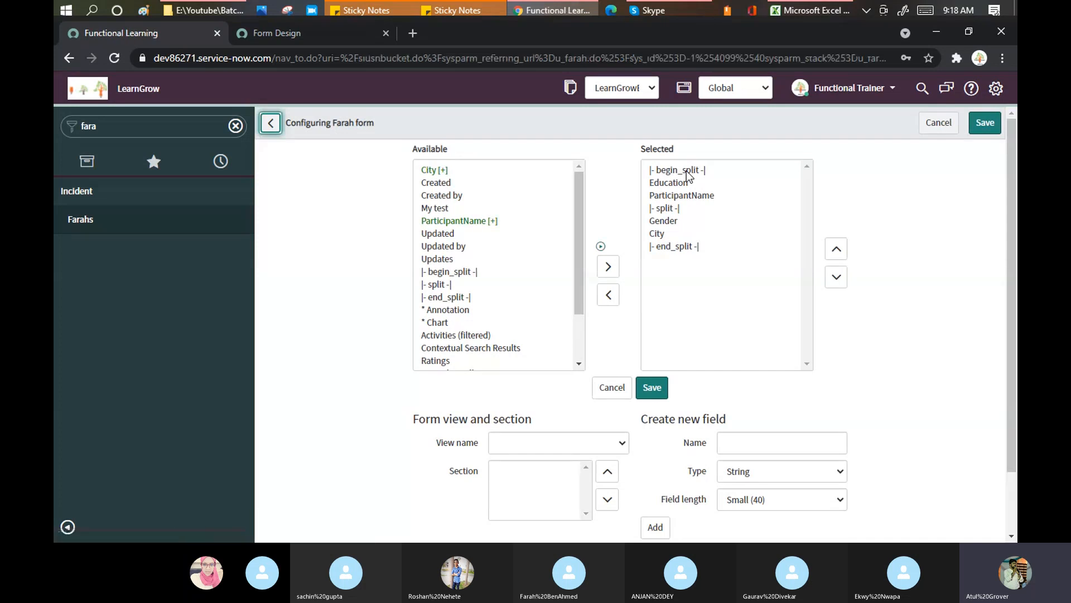
{"action": "scroll", "coordinate": [688, 175], "scroll_direction": "down", "scroll_amount": 1}
{"action": "left_click_drag", "start_coordinate": [641, 348], "coordinate": [726, 344]}
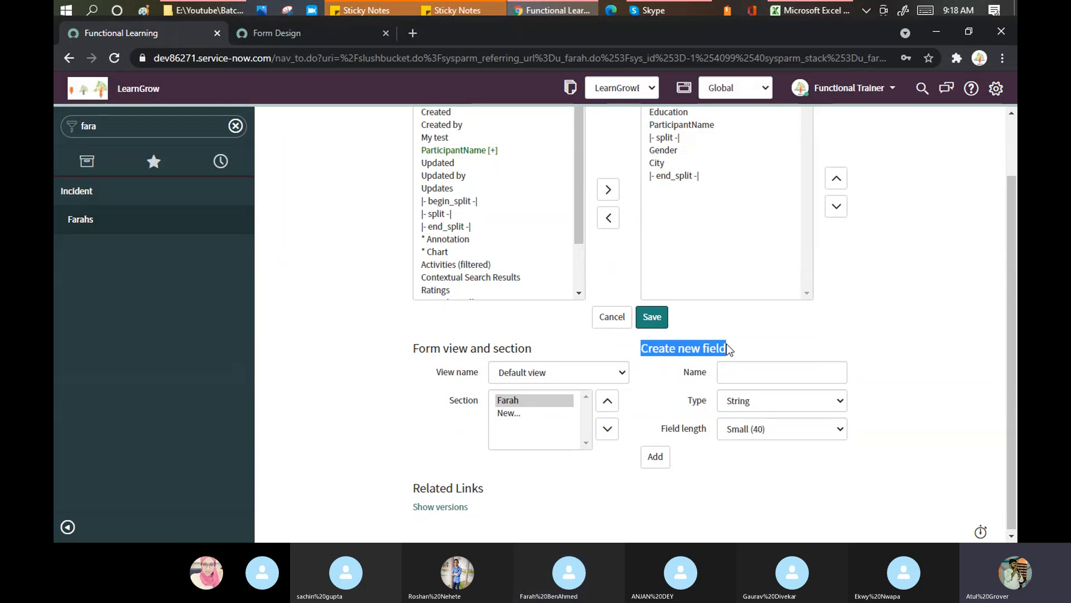
{"action": "scroll", "coordinate": [435, 237], "scroll_direction": "up", "scroll_amount": 1}
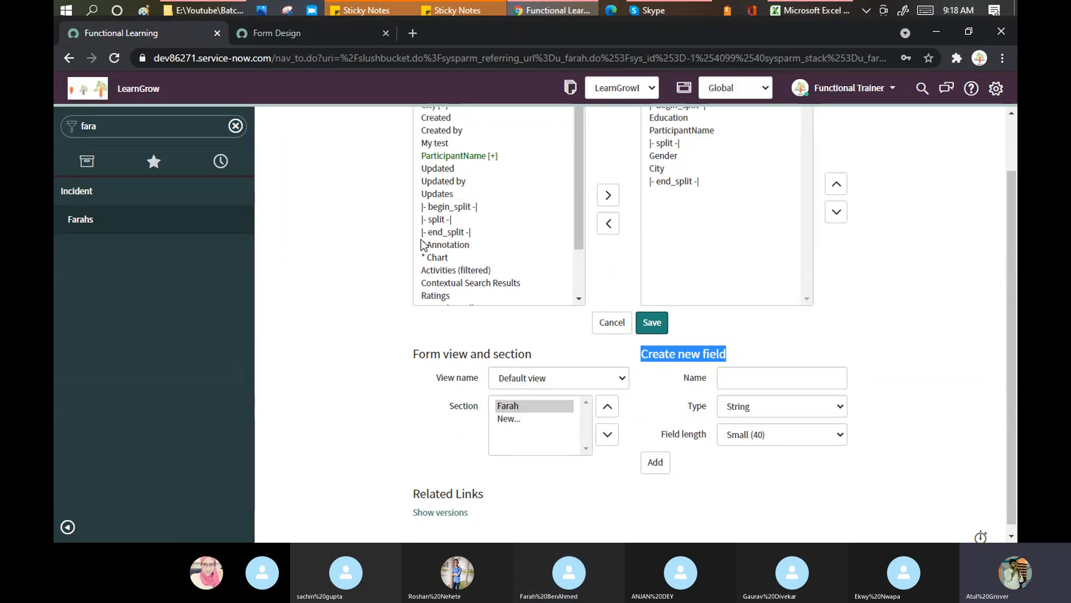
{"action": "scroll", "coordinate": [422, 245], "scroll_direction": "up", "scroll_amount": 2}
{"action": "scroll", "coordinate": [713, 383], "scroll_direction": "down", "scroll_amount": 2}
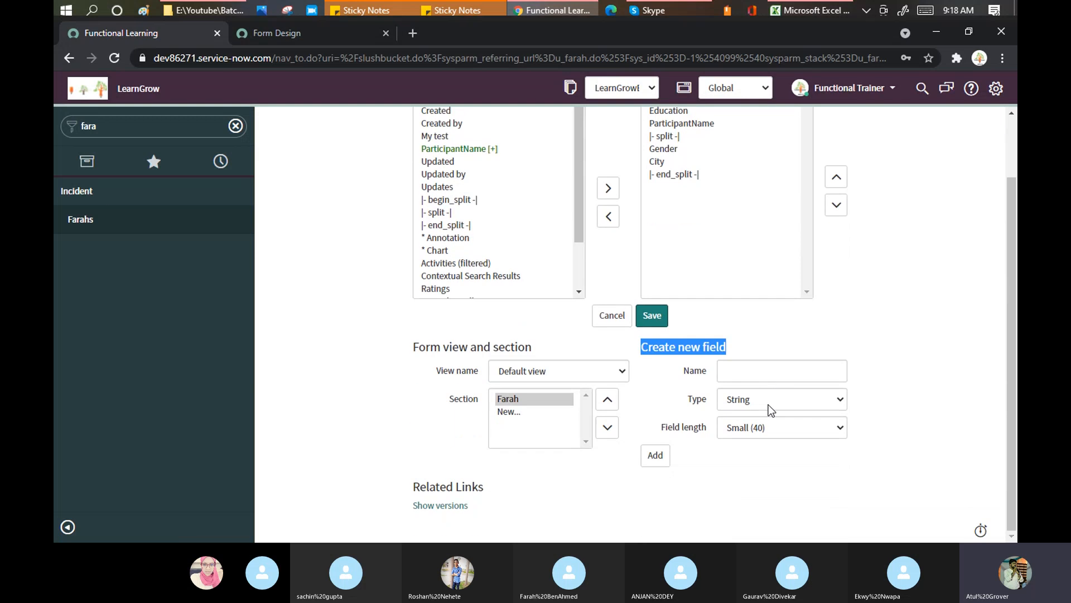
Name the new field Ekwy_Name and set its type to Reference
{"action": "left_click", "coordinate": [768, 372]}
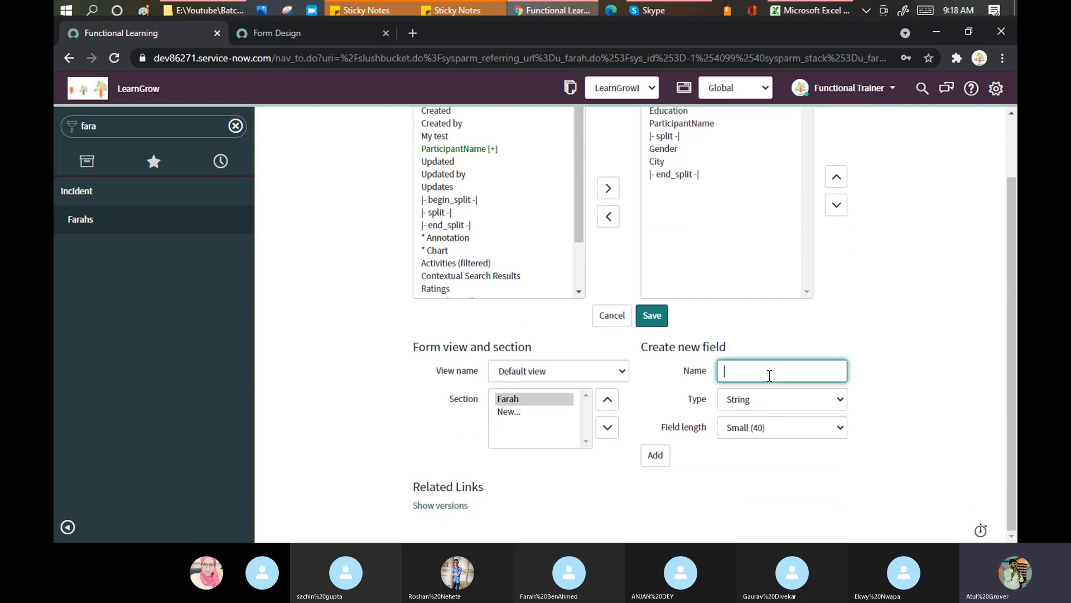
{"action": "type", "text": "Eky"}
{"action": "key", "text": "BackSpace"}
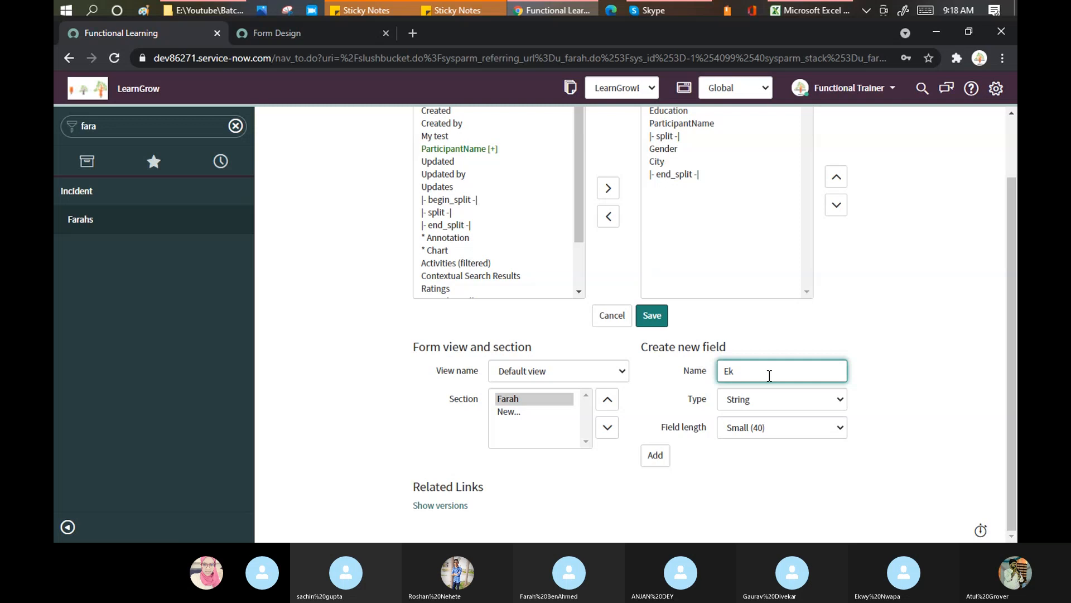
{"action": "type", "text": "wy"}
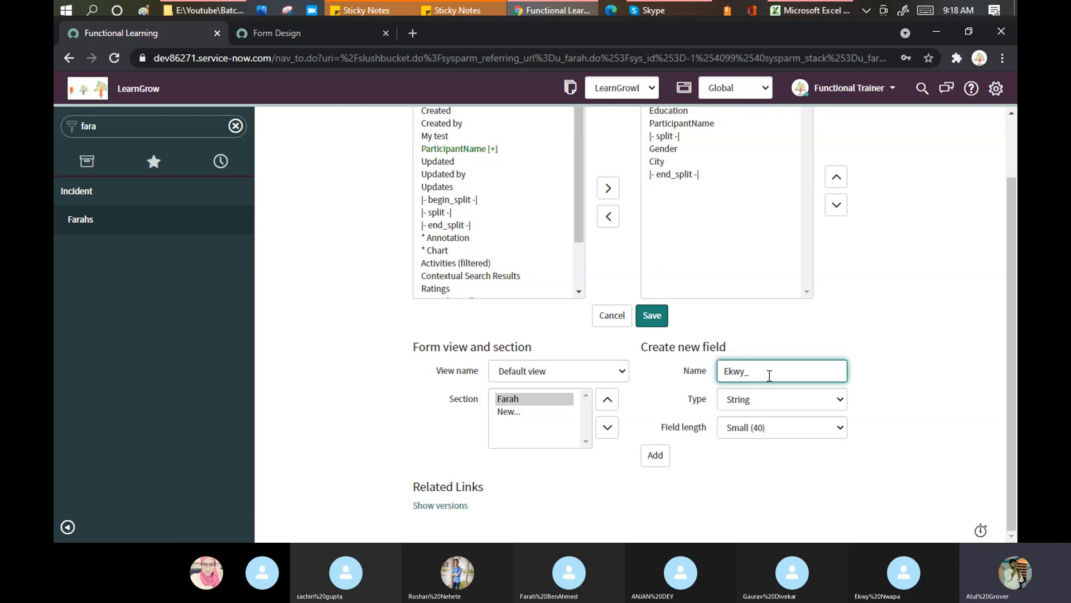
{"action": "type", "text": "_Name"}
{"action": "left_click", "coordinate": [786, 394]}
{"action": "left_click", "coordinate": [787, 317]}
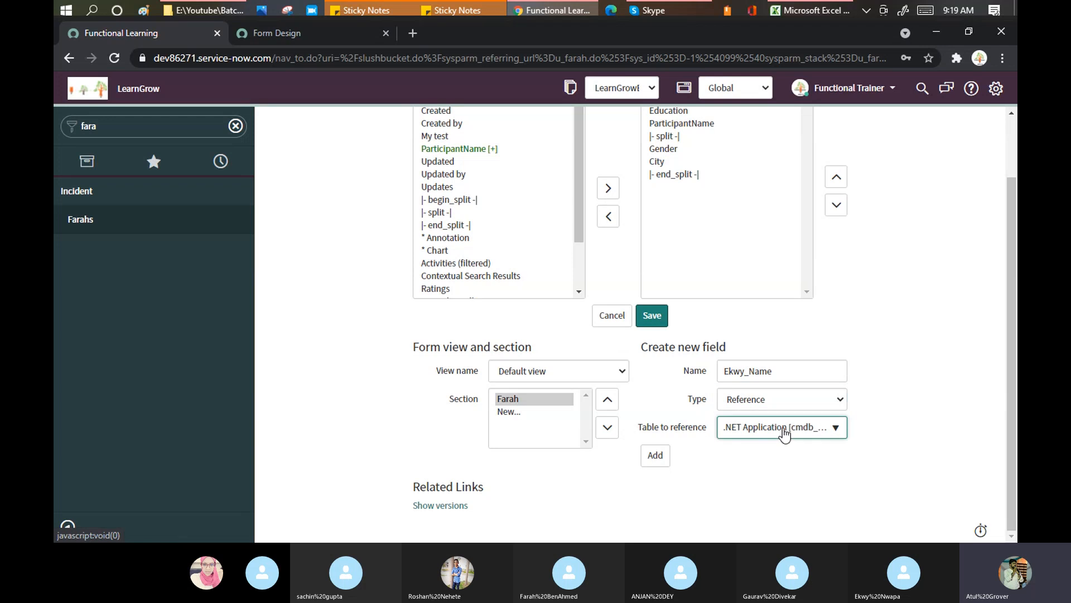
{"action": "key", "text": "Tab"}
Reference the Group [sys_user_group] table and add Ekwy_Name to the form fields
{"action": "left_click", "coordinate": [788, 429]}
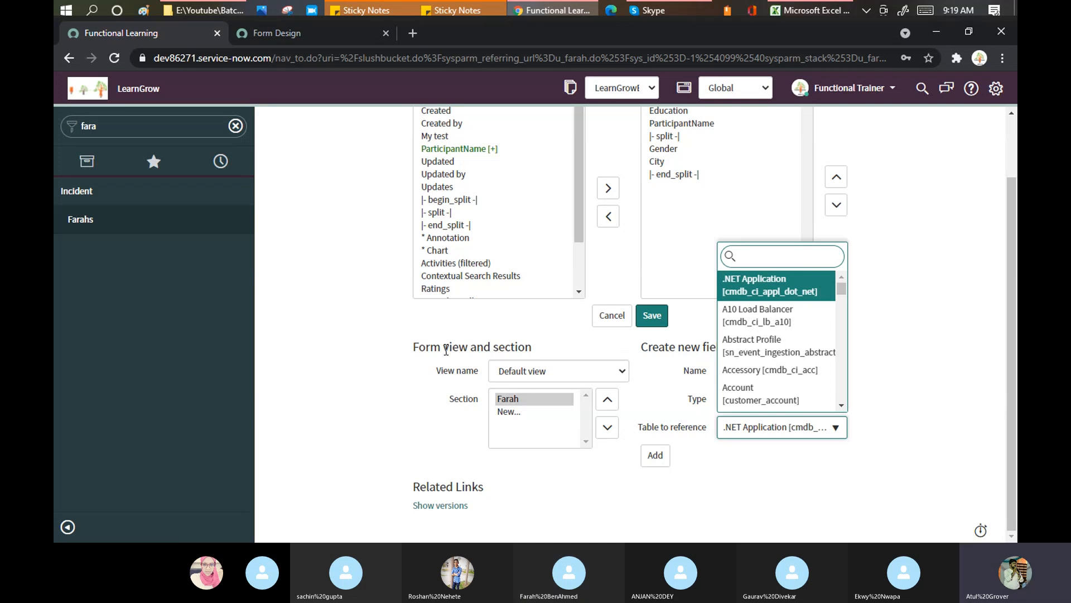
{"action": "left_click", "coordinate": [503, 341]}
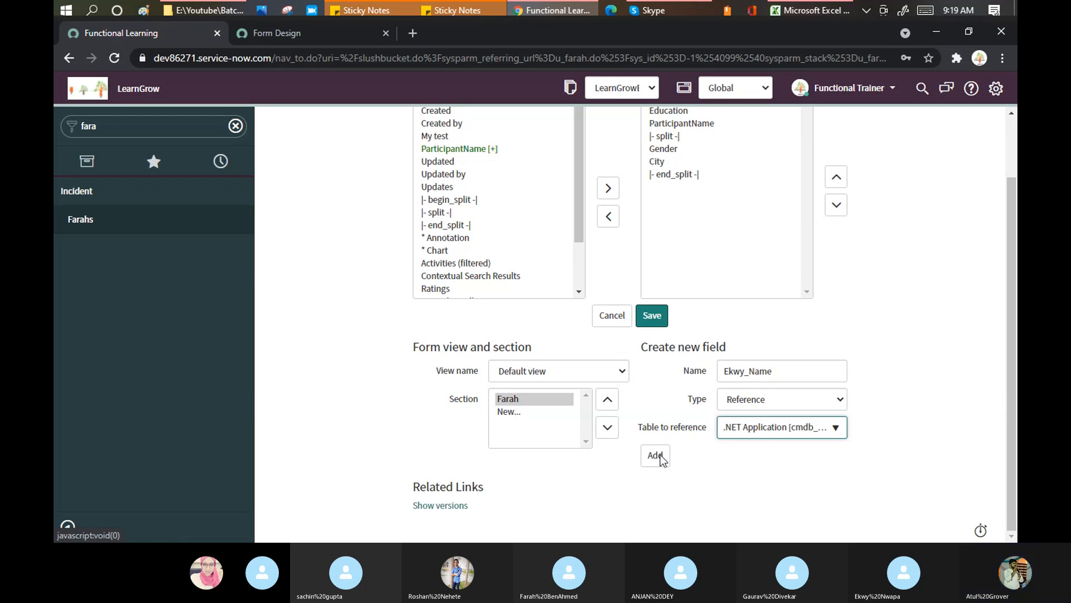
{"action": "left_click", "coordinate": [781, 427]}
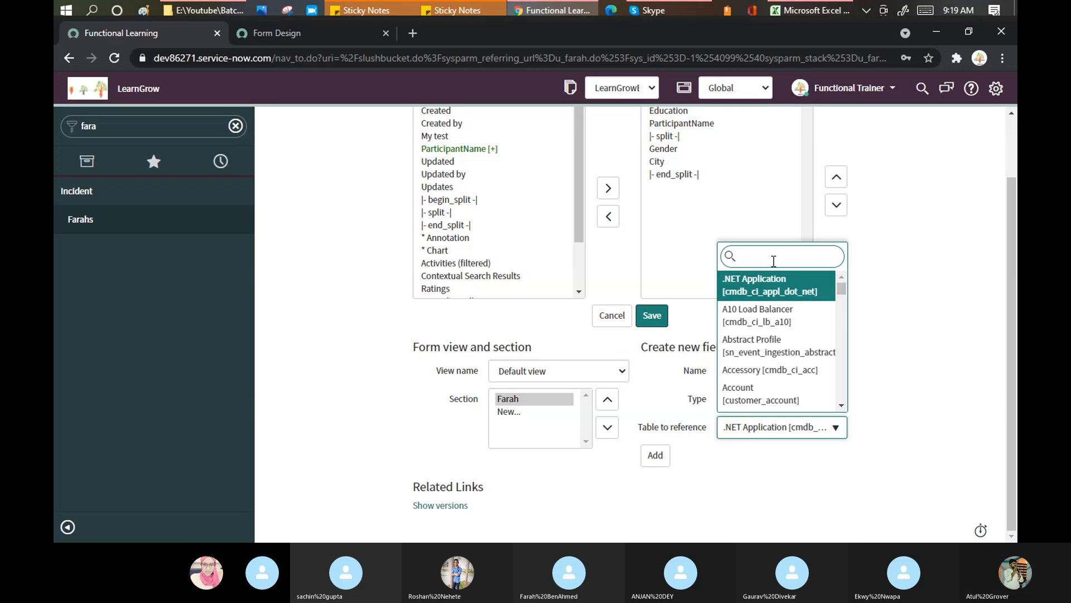
{"action": "type", "text": "user"}
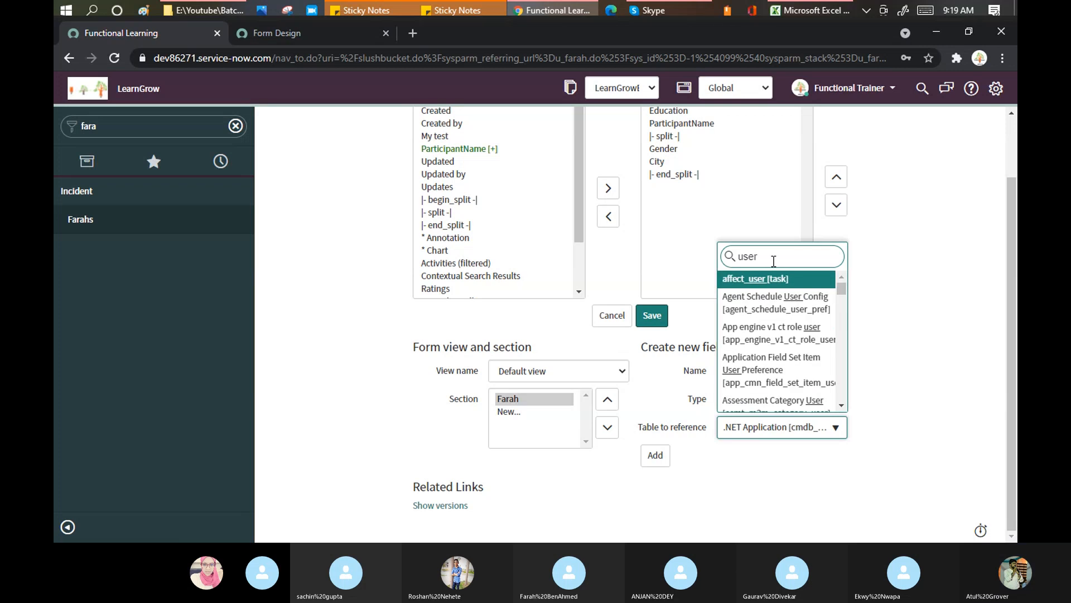
{"action": "scroll", "coordinate": [761, 312], "scroll_direction": "down", "scroll_amount": 2}
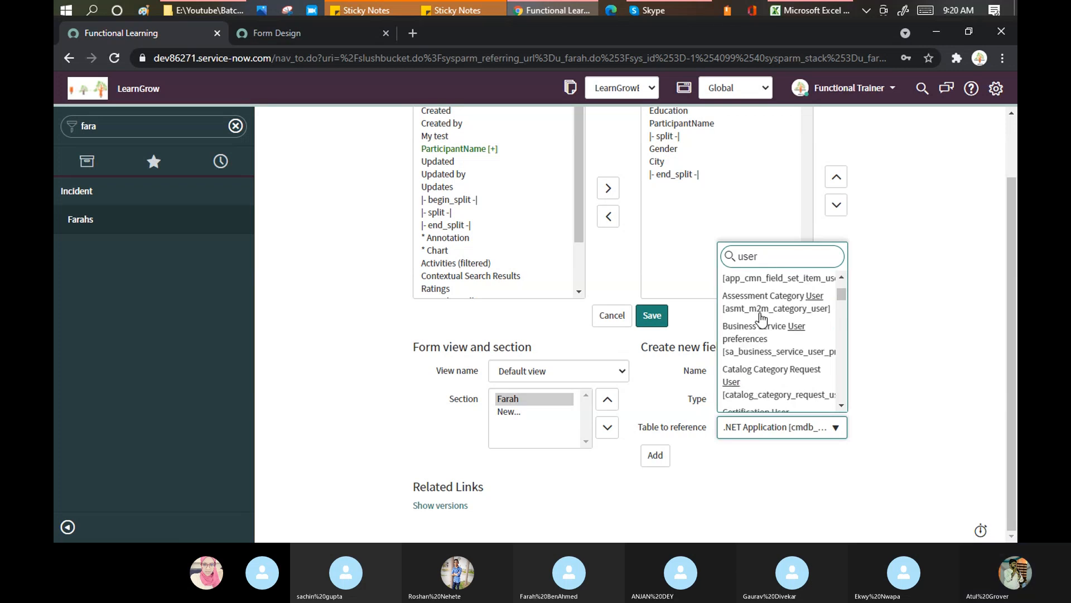
{"action": "scroll", "coordinate": [761, 319], "scroll_direction": "down", "scroll_amount": 3}
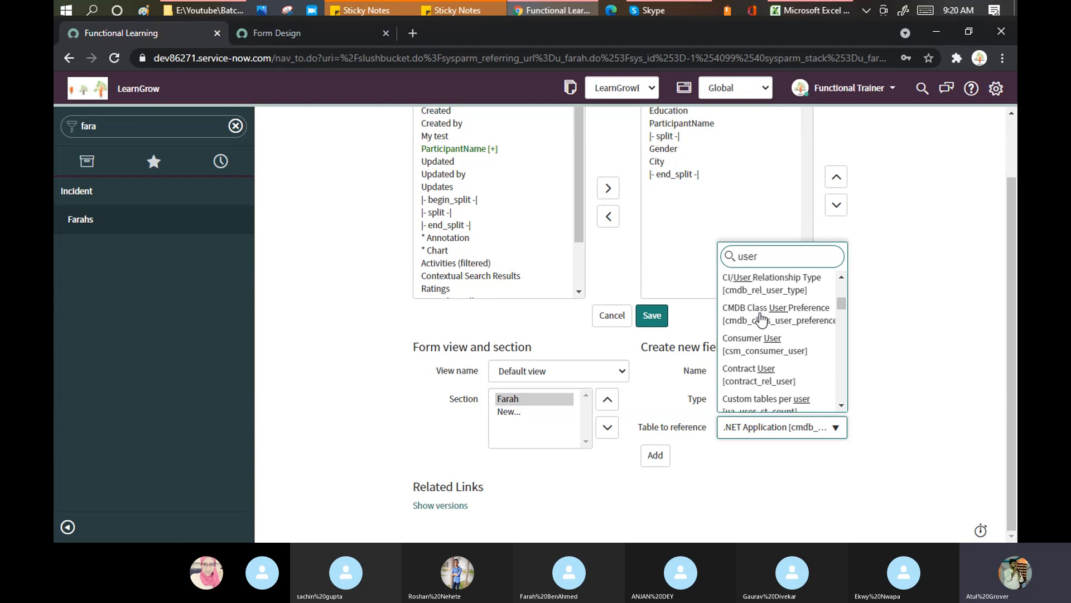
{"action": "scroll", "coordinate": [761, 319], "scroll_direction": "down", "scroll_amount": 1}
{"action": "scroll", "coordinate": [762, 320], "scroll_direction": "down", "scroll_amount": 5}
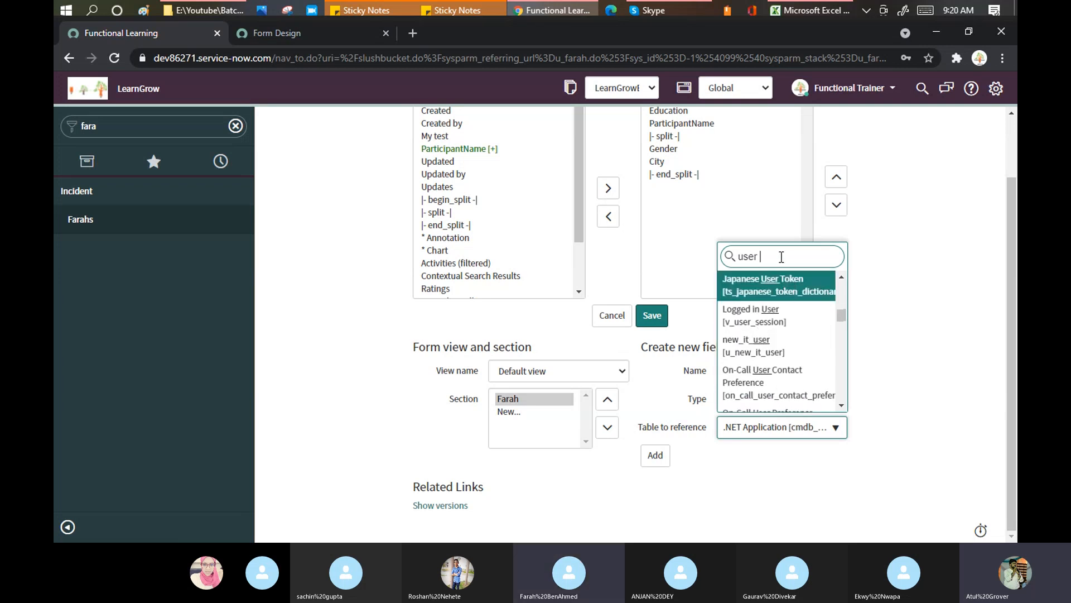
{"action": "left_click_drag", "start_coordinate": [780, 256], "coordinate": [711, 249]}
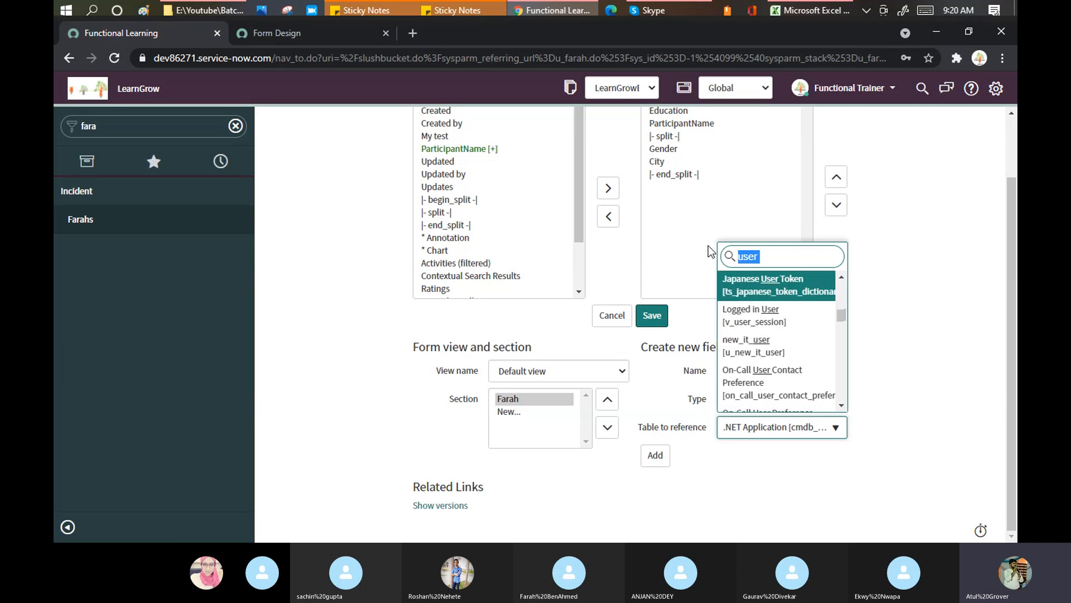
{"action": "type", "text": "sys_user"}
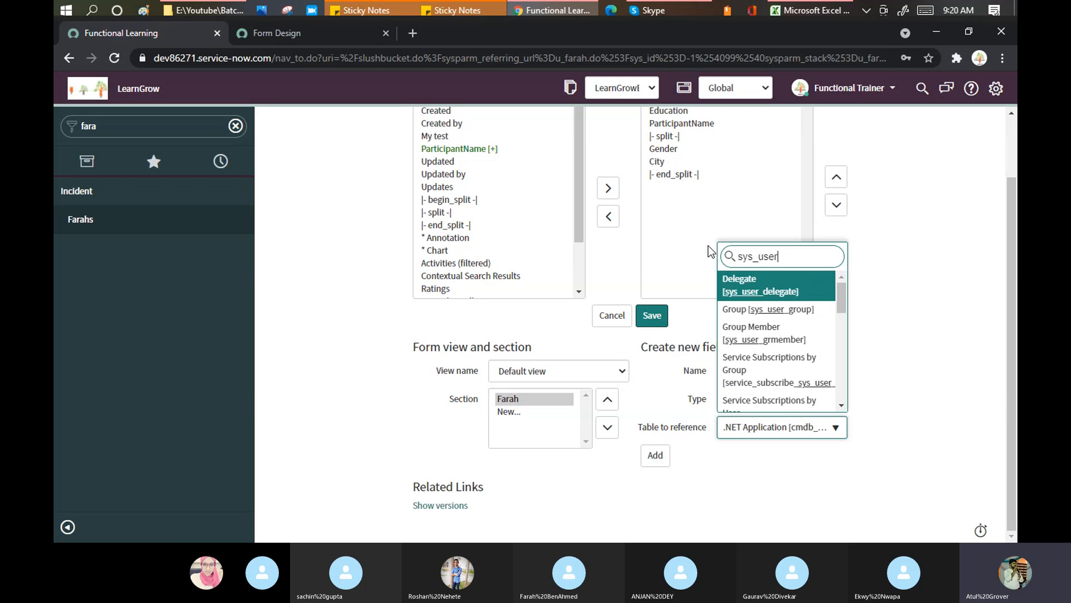
{"action": "left_click", "coordinate": [768, 309]}
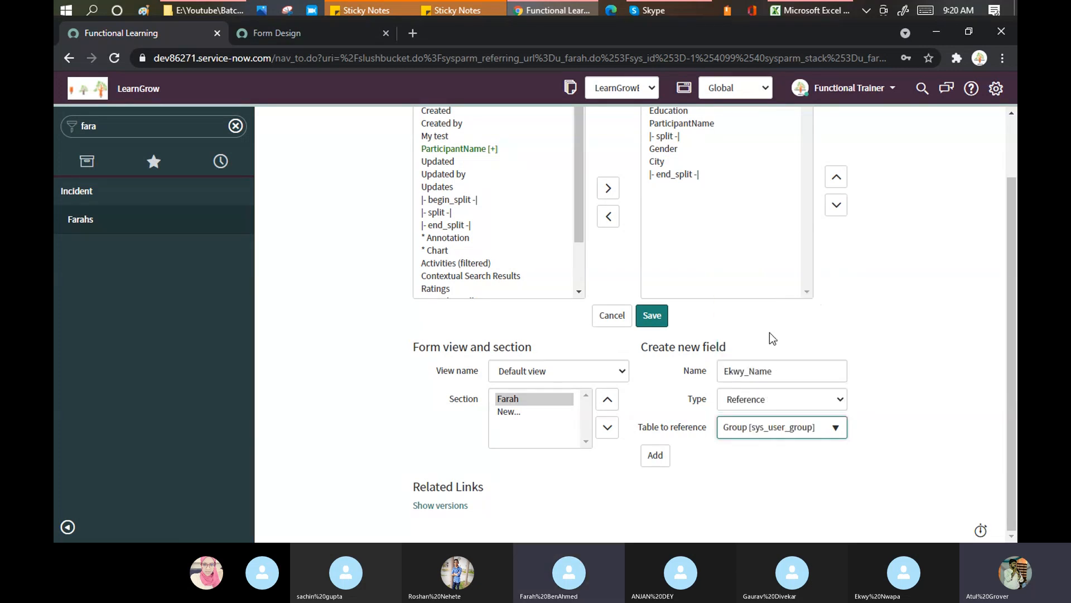
{"action": "left_click", "coordinate": [656, 457]}
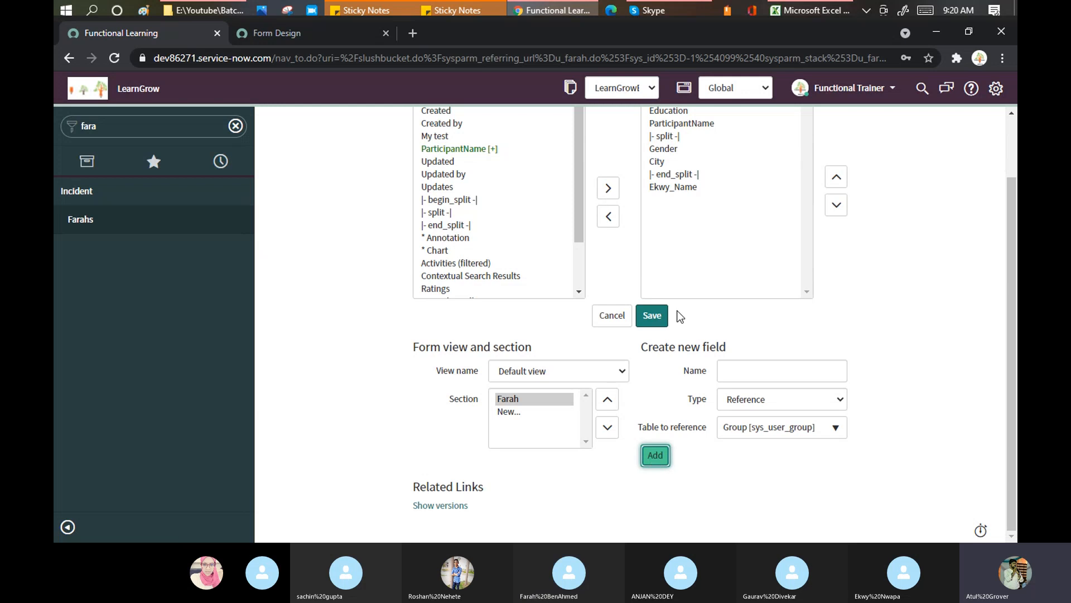
Save the Farah layout with Ekwy_Name and close the Saving Form Section confirmation
{"action": "left_click", "coordinate": [652, 315]}
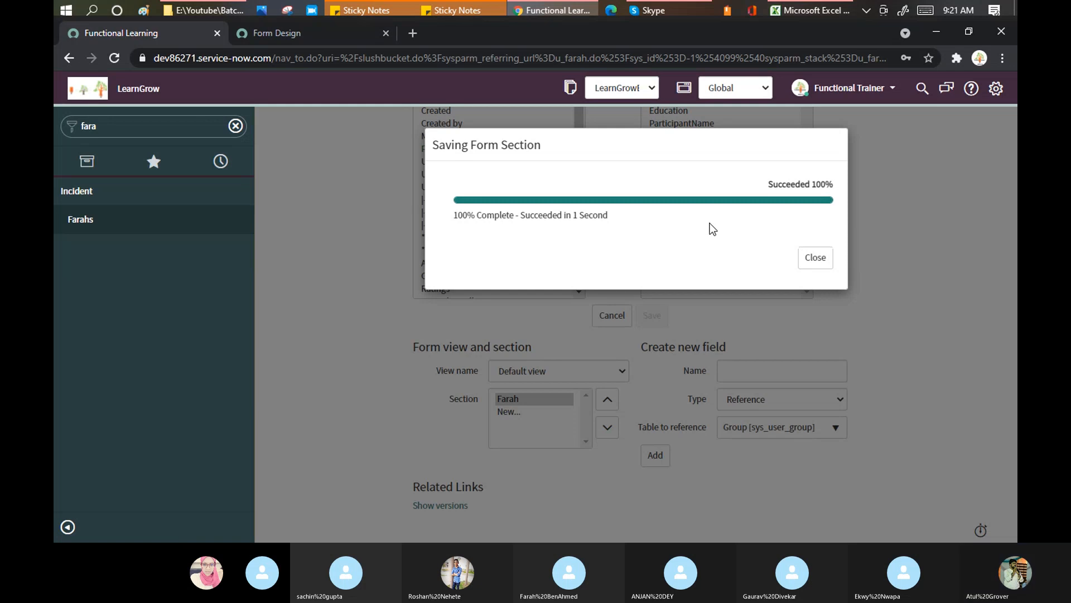
{"action": "left_click", "coordinate": [822, 265]}
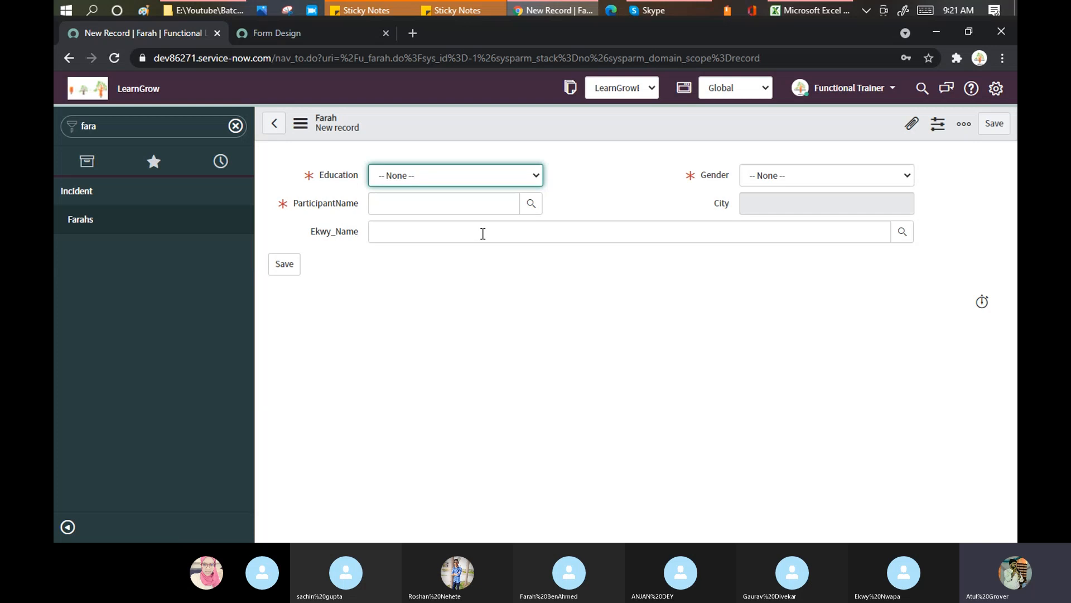
View Field Types on the Form Design page, then return to the New Record | Farah form
{"action": "left_click", "coordinate": [304, 36]}
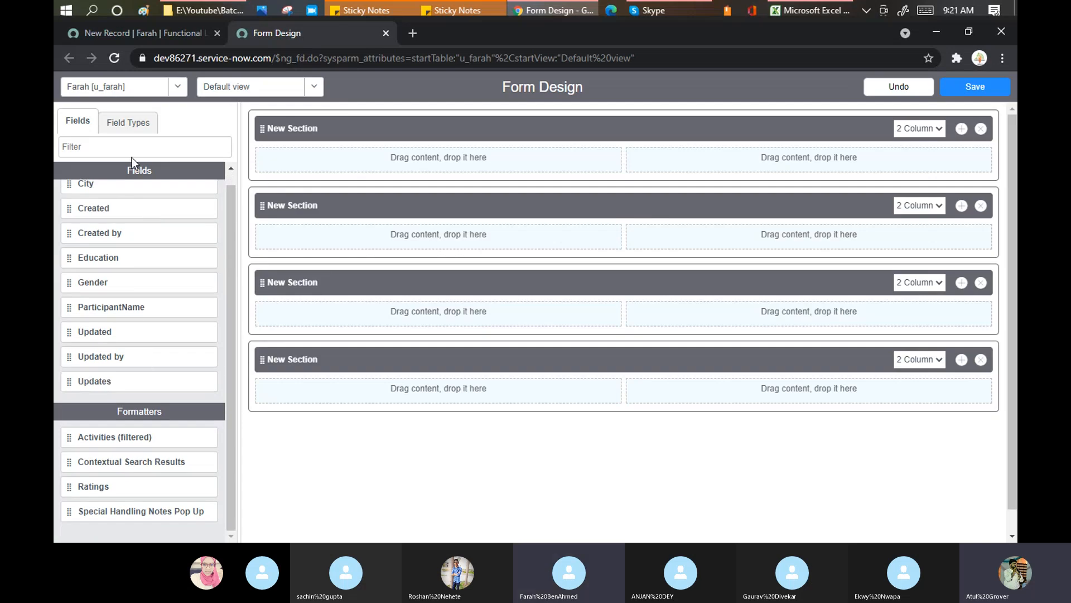
{"action": "scroll", "coordinate": [143, 209], "scroll_direction": "up", "scroll_amount": 1}
{"action": "scroll", "coordinate": [119, 285], "scroll_direction": "down", "scroll_amount": 1}
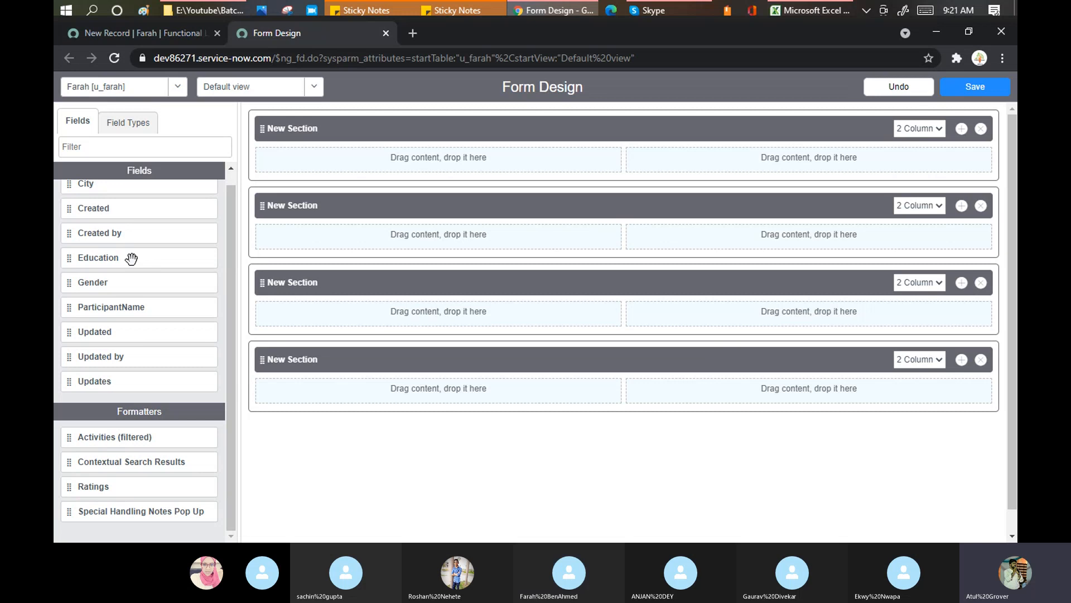
{"action": "left_click", "coordinate": [129, 130]}
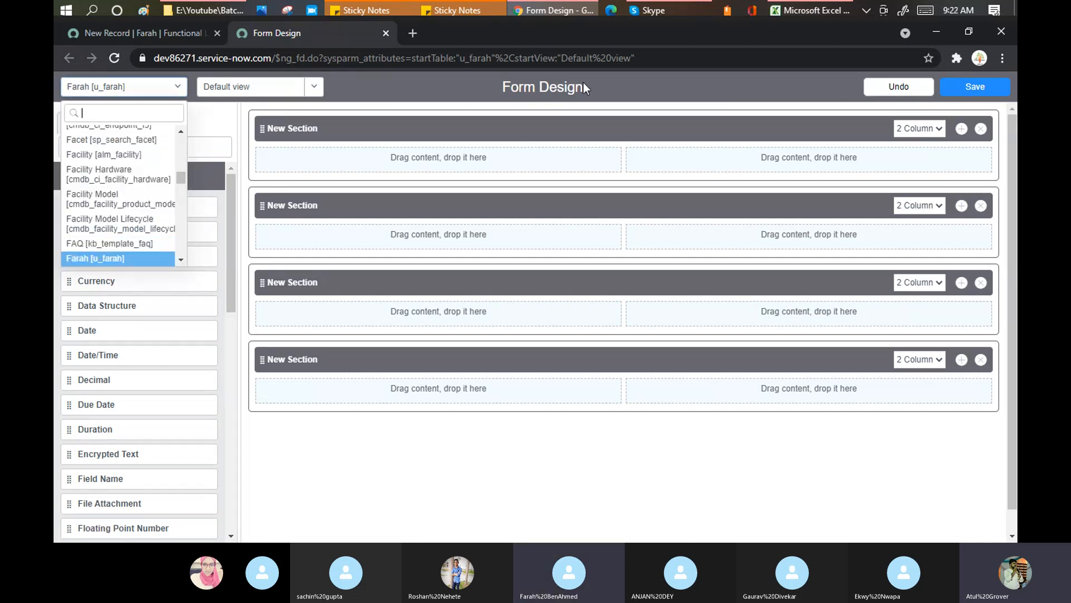
{"action": "left_click", "coordinate": [193, 32]}
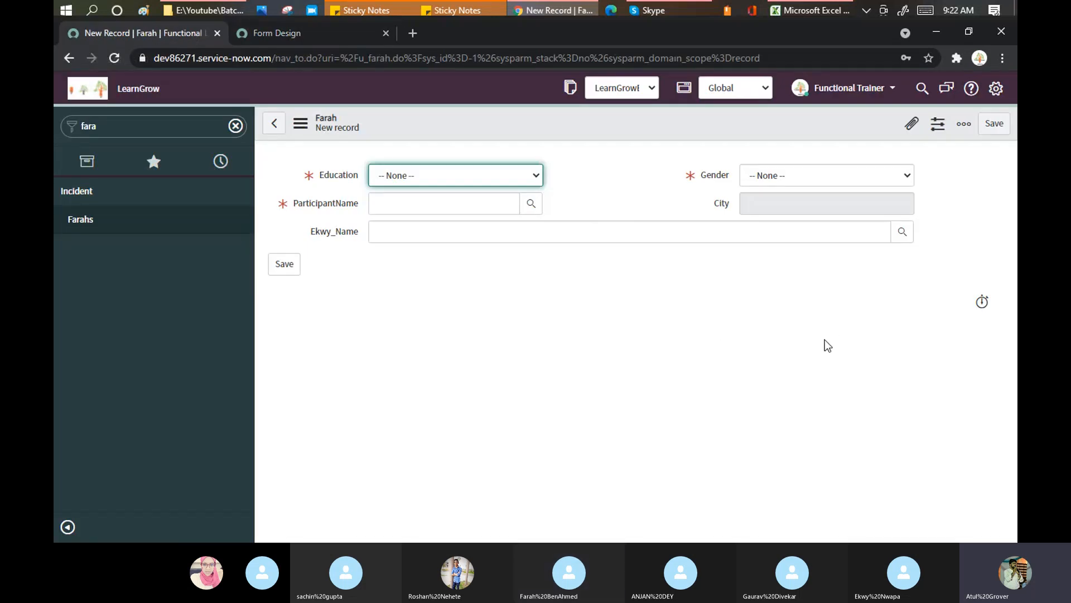
Open Configure > Form Layout for the Farah form
{"action": "right_click", "coordinate": [498, 117]}
{"action": "mouse_move", "coordinate": [578, 149]}
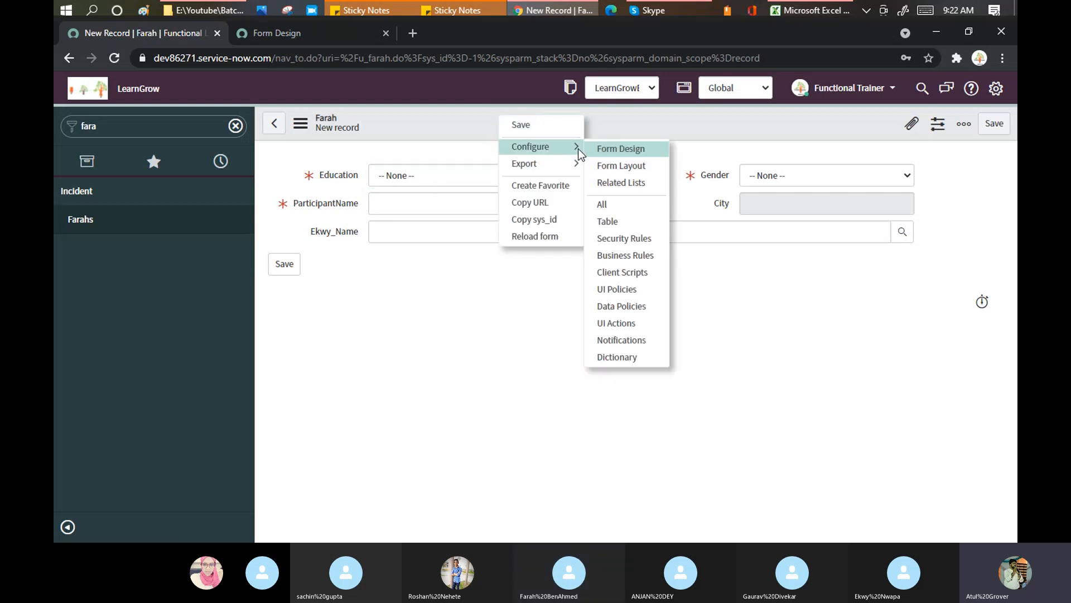
{"action": "left_click", "coordinate": [624, 167]}
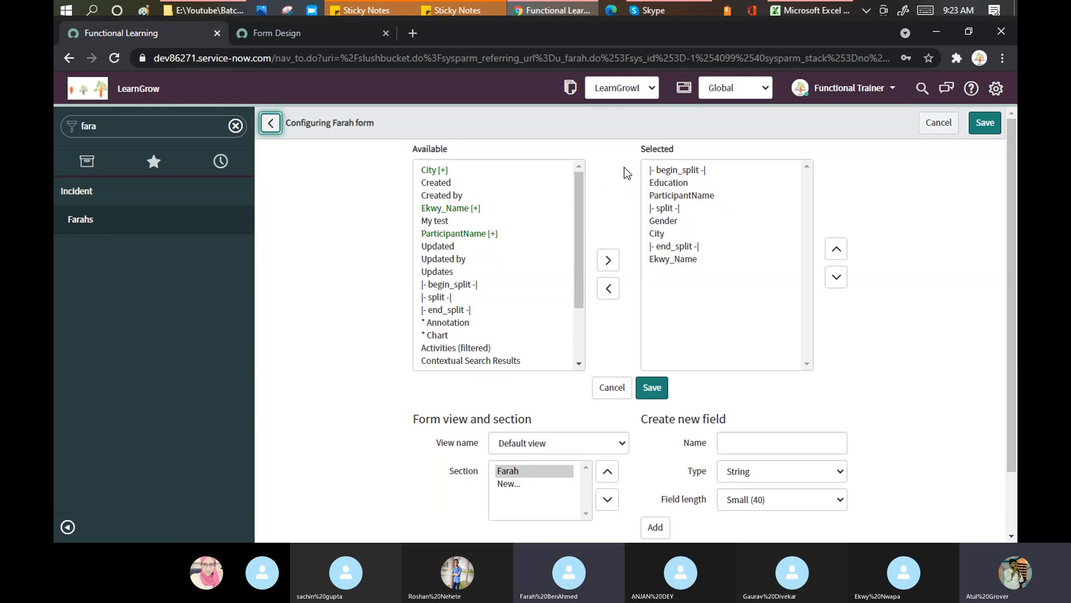
{"action": "scroll", "coordinate": [545, 358], "scroll_direction": "down", "scroll_amount": 2}
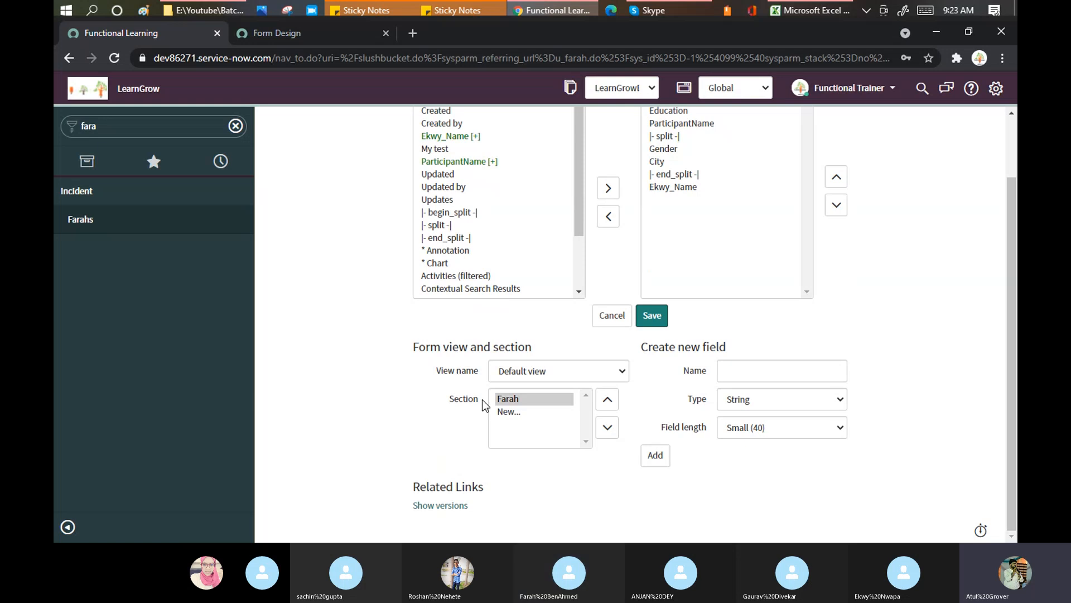
Create a 'Personal Info' section in the default view, then reselect the Farah section
{"action": "left_click", "coordinate": [509, 412]}
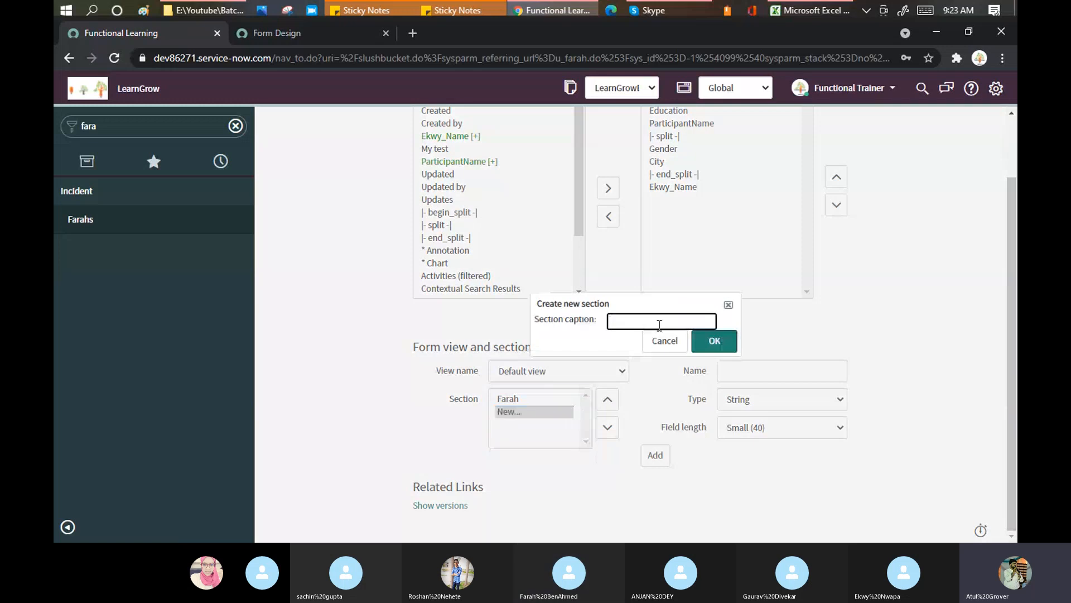
{"action": "type", "text": "Perso"}
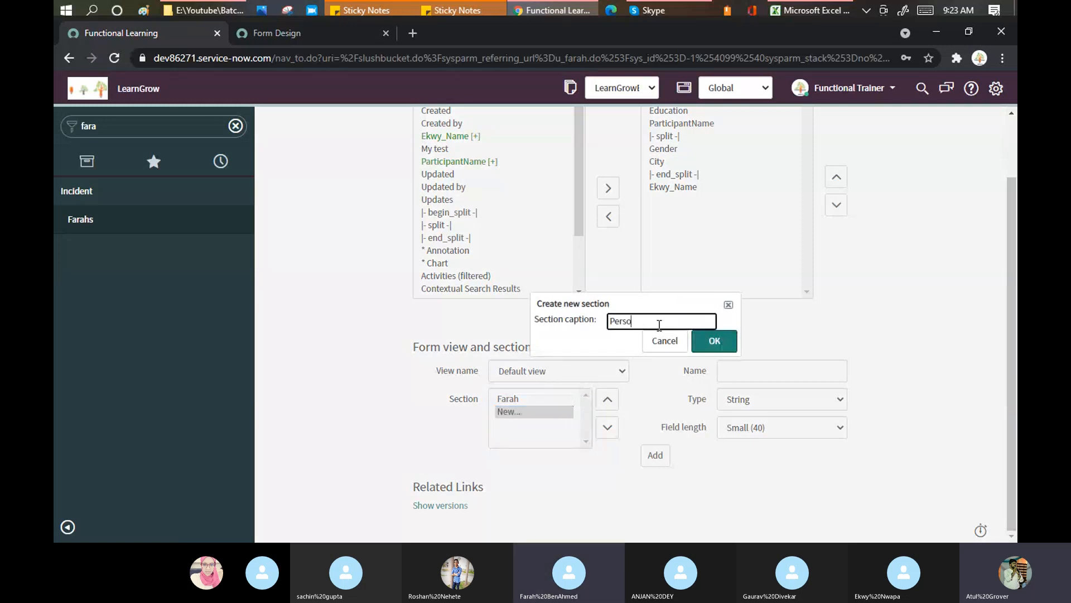
{"action": "type", "text": "nal Info"}
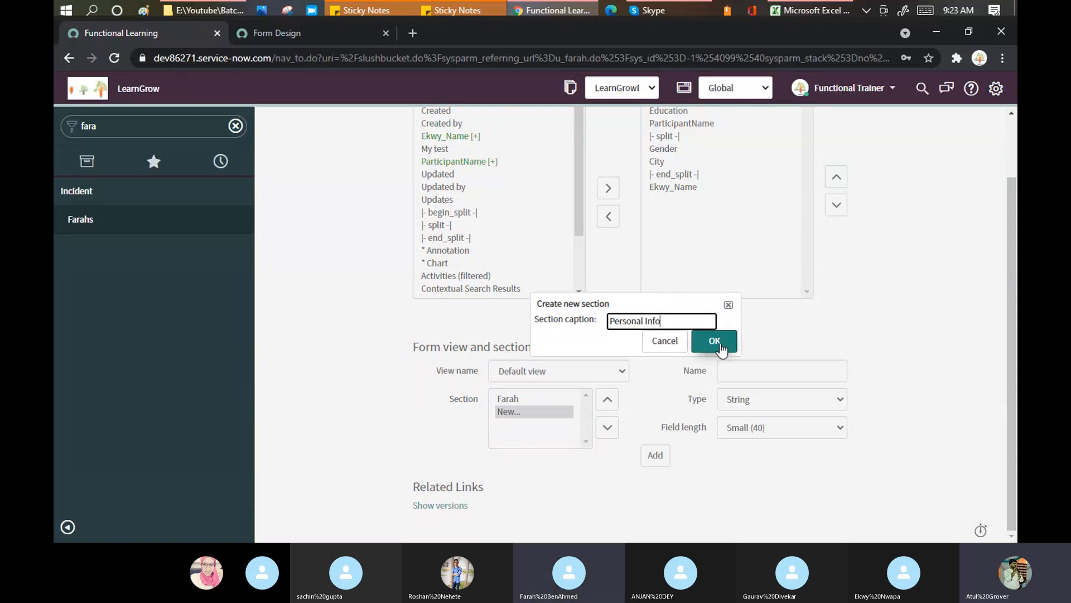
{"action": "left_click", "coordinate": [715, 342]}
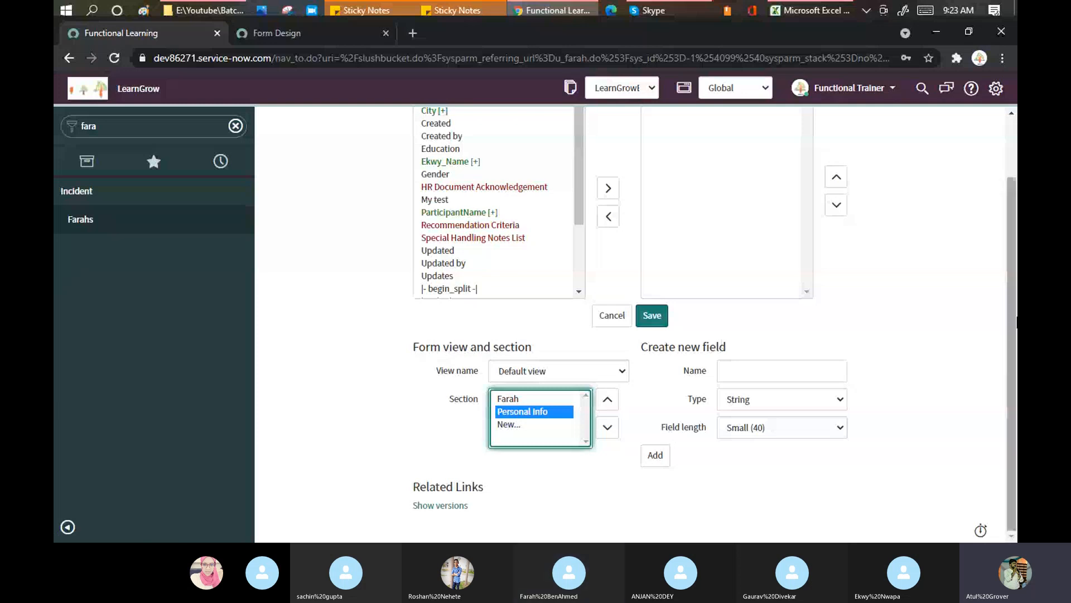
{"action": "scroll", "coordinate": [949, 296], "scroll_direction": "up", "scroll_amount": 2}
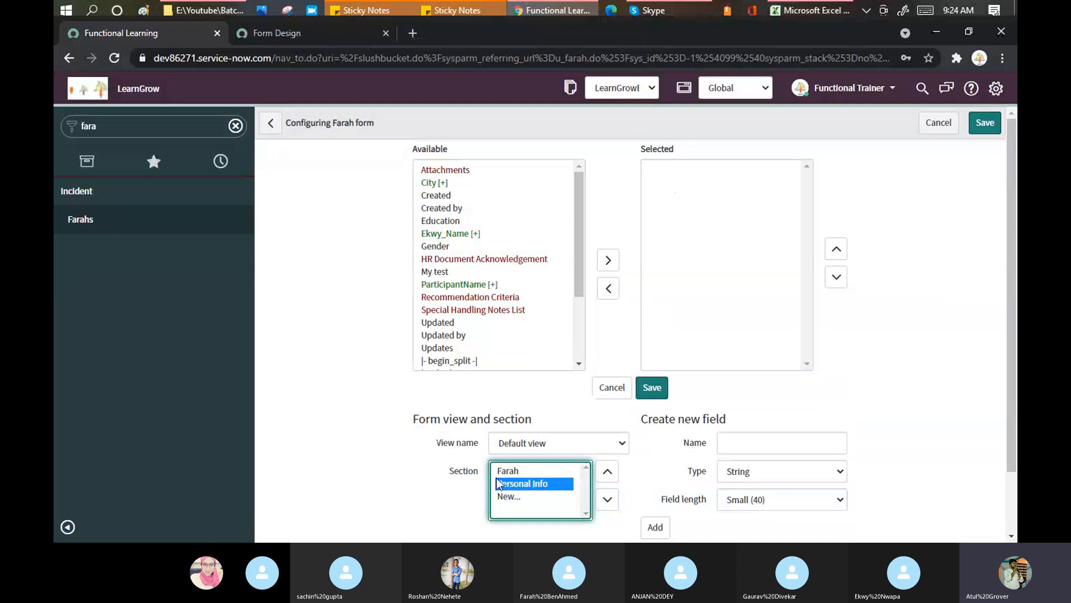
{"action": "left_click", "coordinate": [515, 472]}
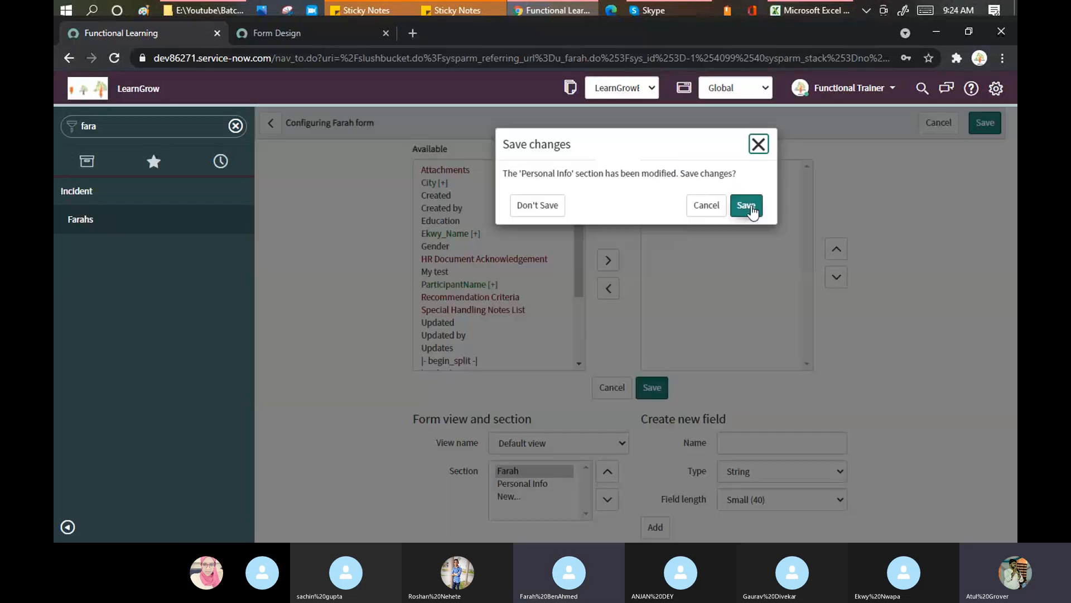
Add Education, Created by, My test, Updated by and Gender to Personal Info, save, then open a blank tab
{"action": "left_click", "coordinate": [752, 210]}
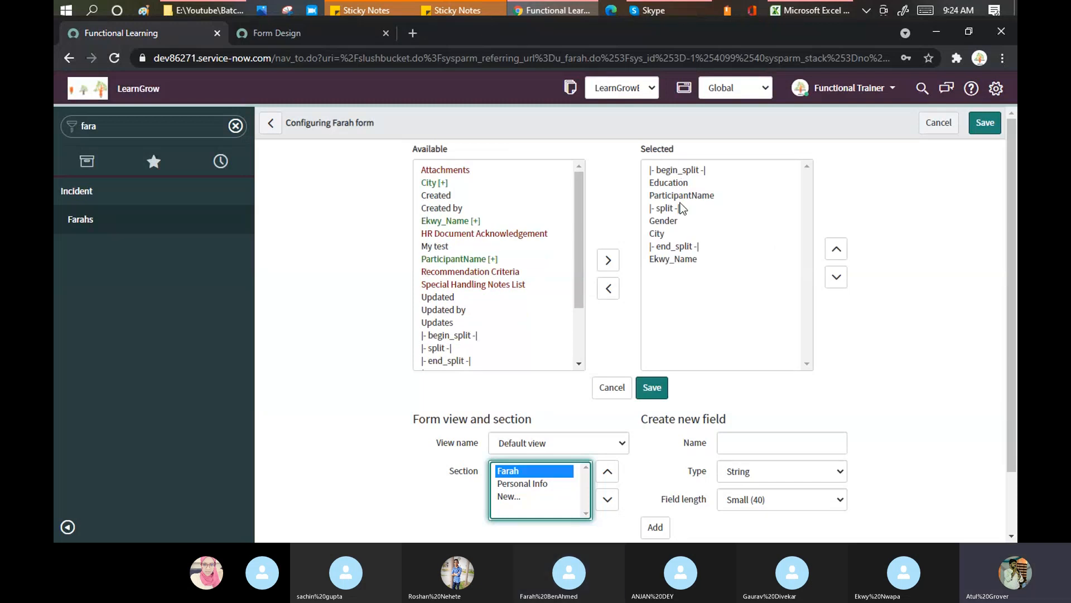
{"action": "left_click", "coordinate": [539, 484]}
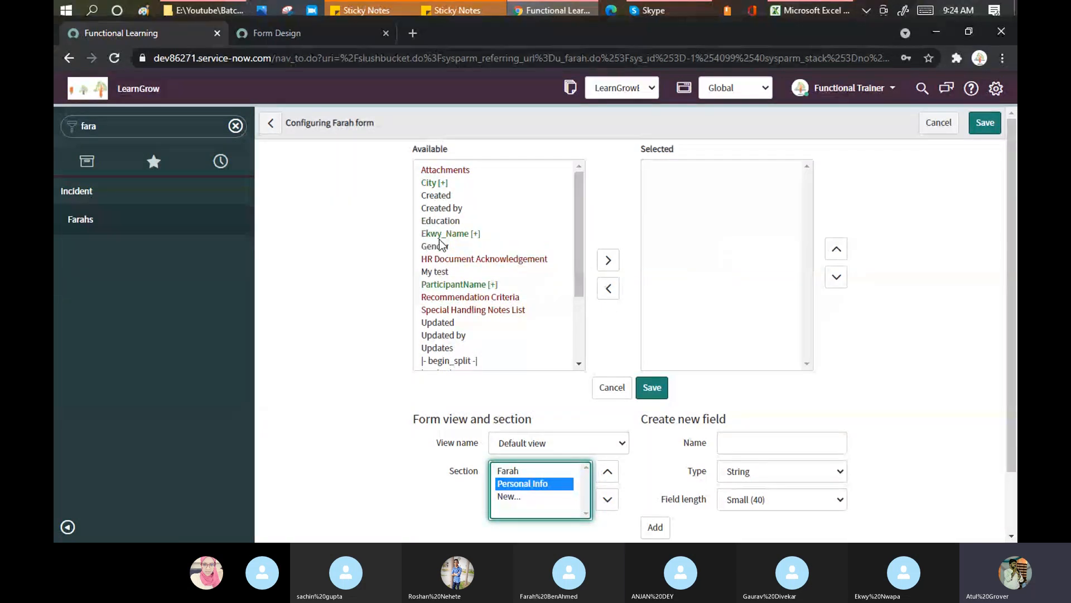
{"action": "double_click", "coordinate": [438, 220]}
{"action": "double_click", "coordinate": [438, 208]}
{"action": "double_click", "coordinate": [436, 246]}
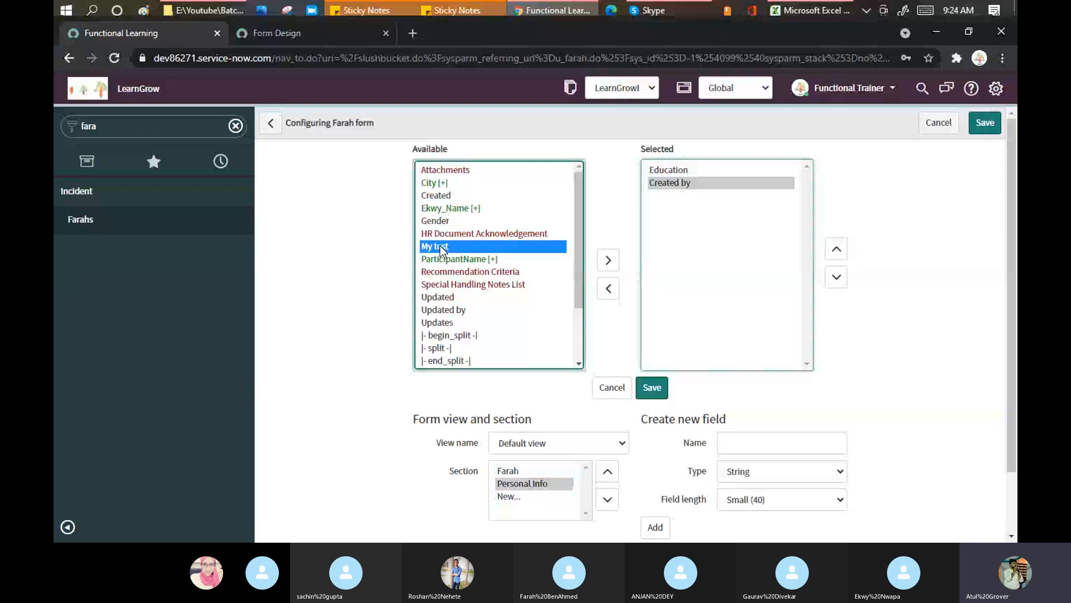
{"action": "double_click", "coordinate": [438, 298]}
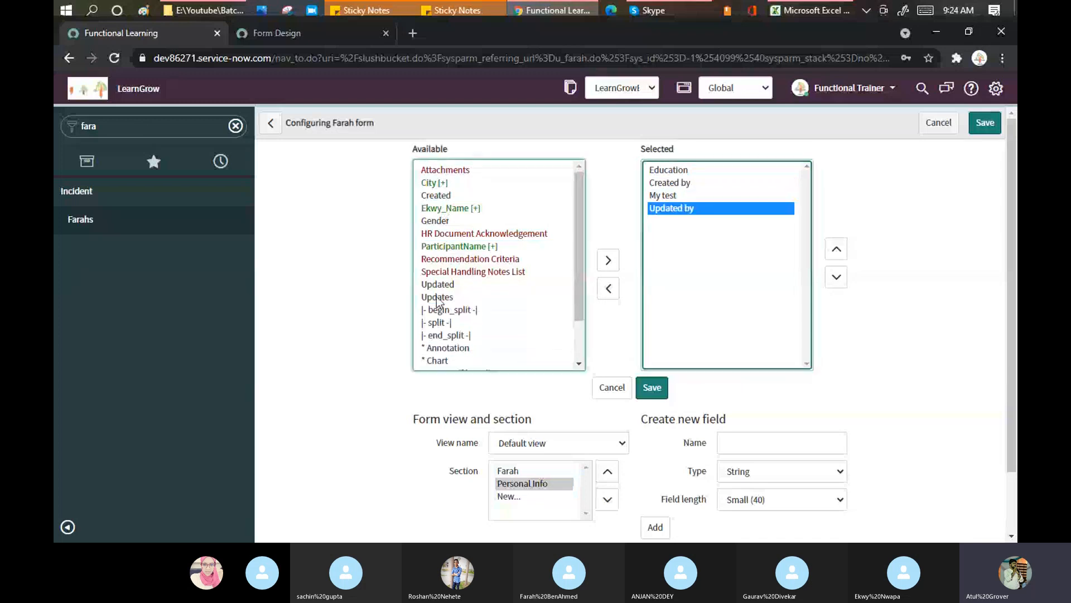
{"action": "double_click", "coordinate": [437, 221]}
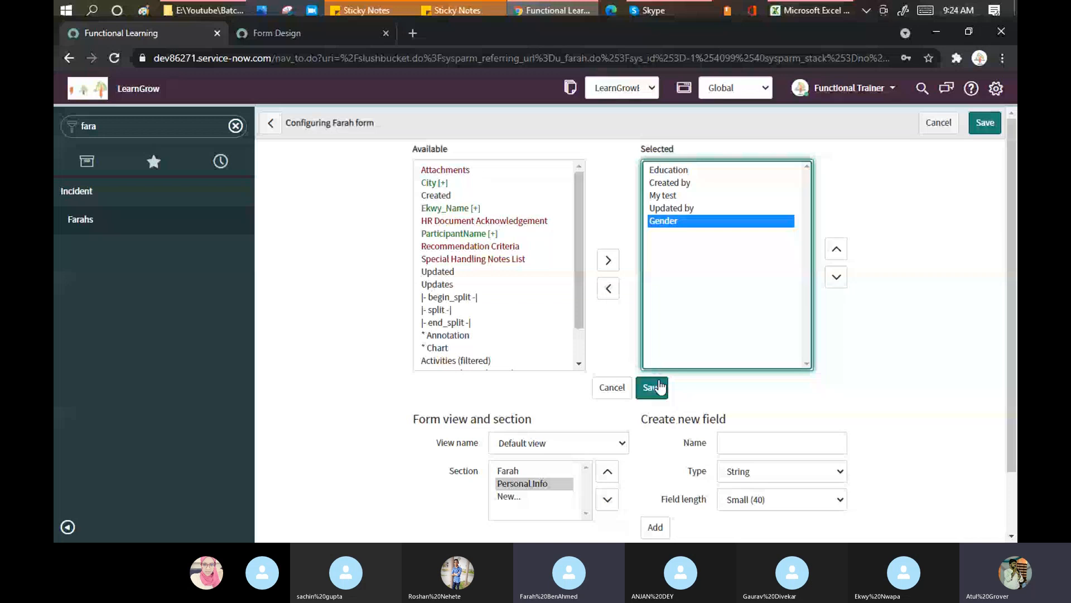
{"action": "left_click", "coordinate": [652, 388]}
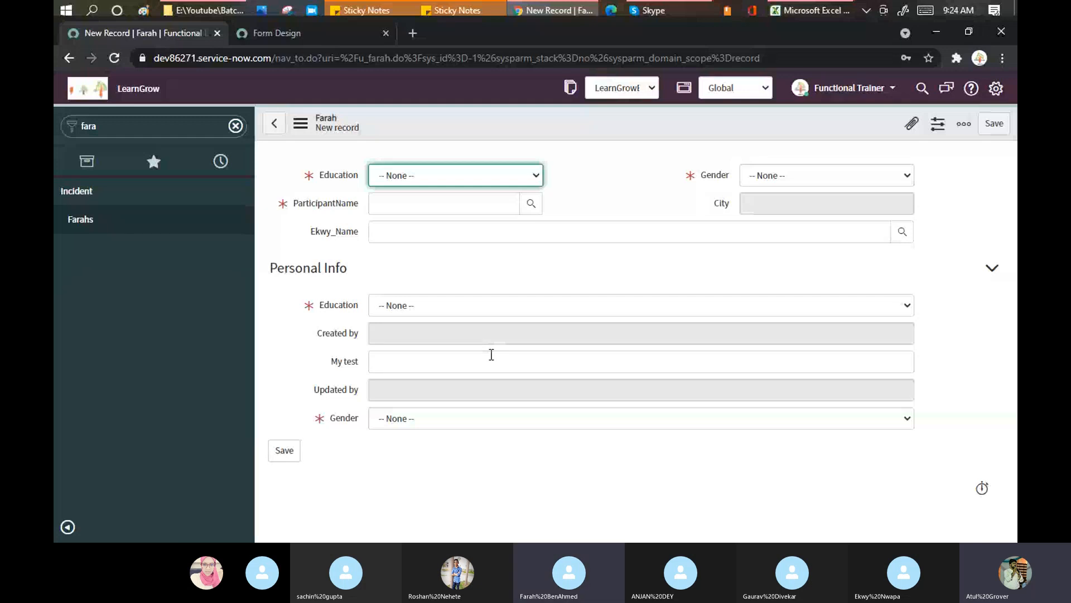
{"action": "left_click", "coordinate": [411, 33]}
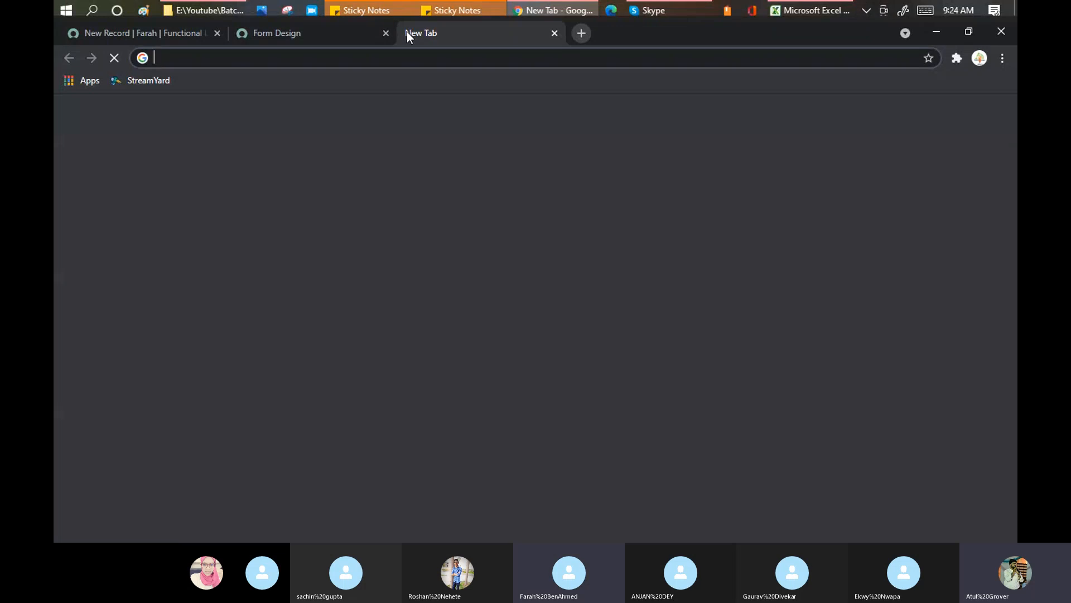
Load the instance's /incident_list page to show the Incidents list
{"action": "type", "text": "dev86271.service-now.com"}
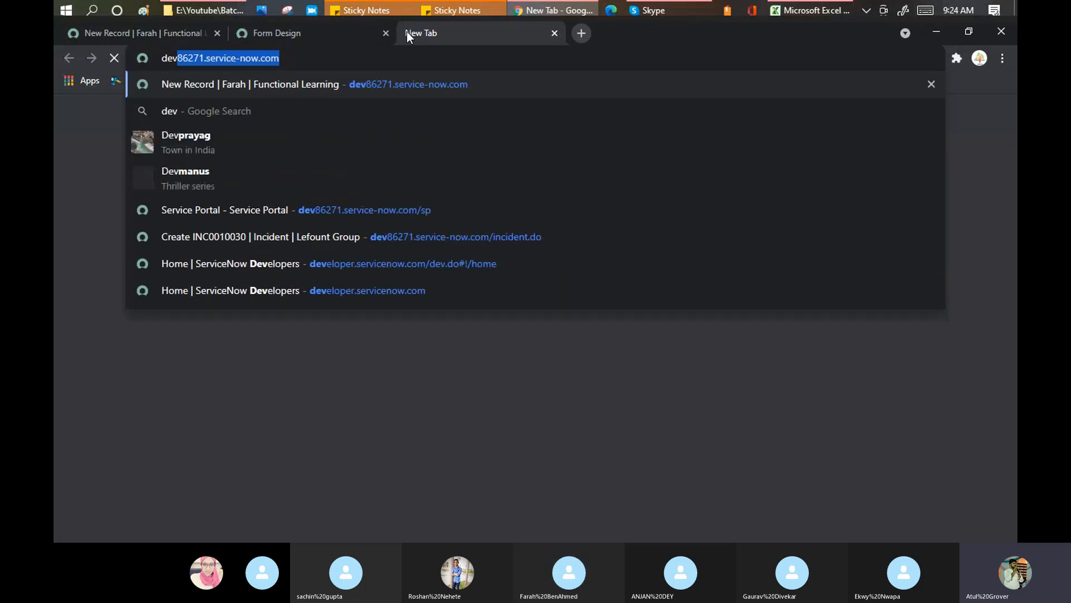
{"action": "key", "text": "Right"}
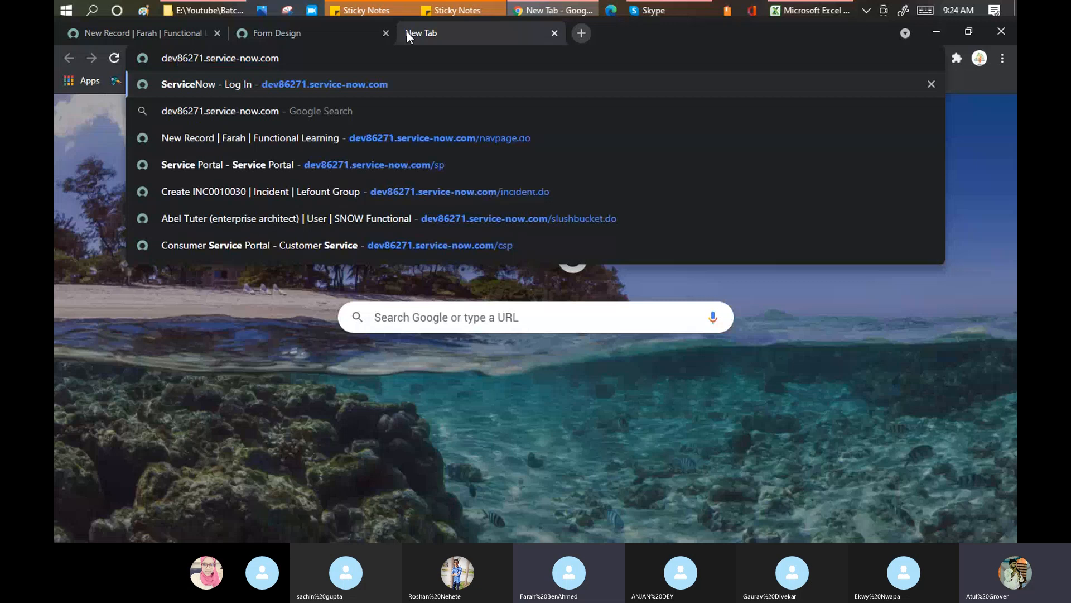
{"action": "type", "text": "/incident_lis"}
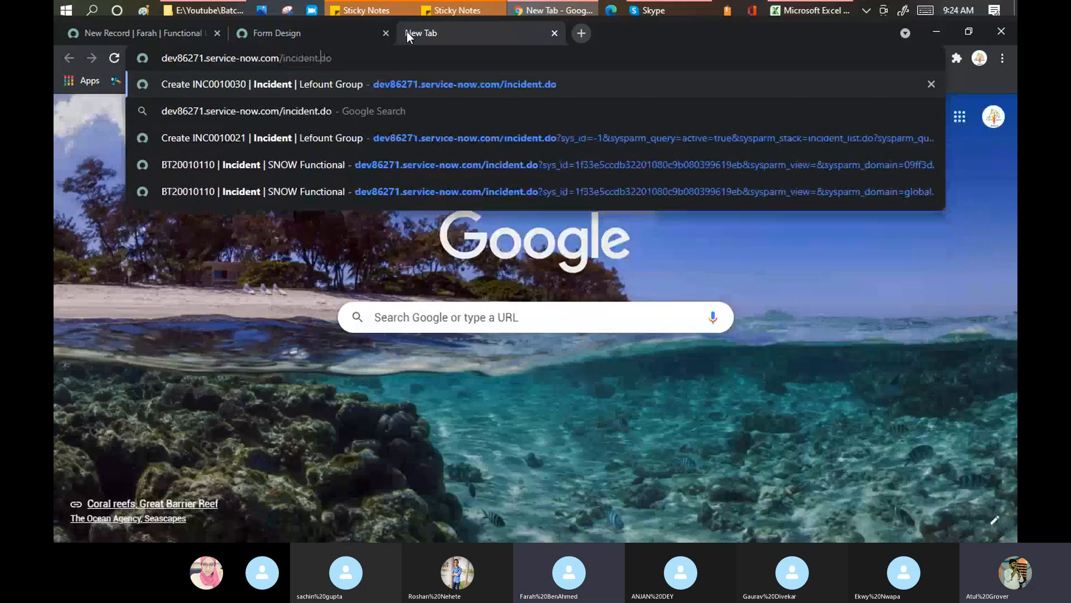
{"action": "type", "text": "t"}
{"action": "key", "text": "Return"}
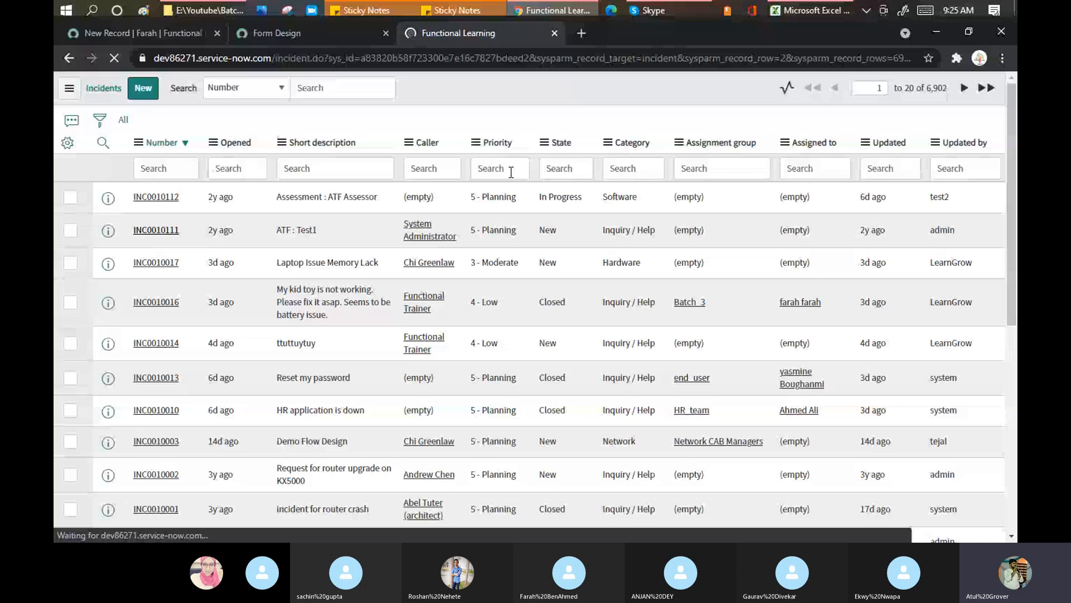
Open incident INC0010111's Related Records and Resolution Information tabs and bring up the form header menu
{"action": "scroll", "coordinate": [92, 258], "scroll_direction": "down", "scroll_amount": 15}
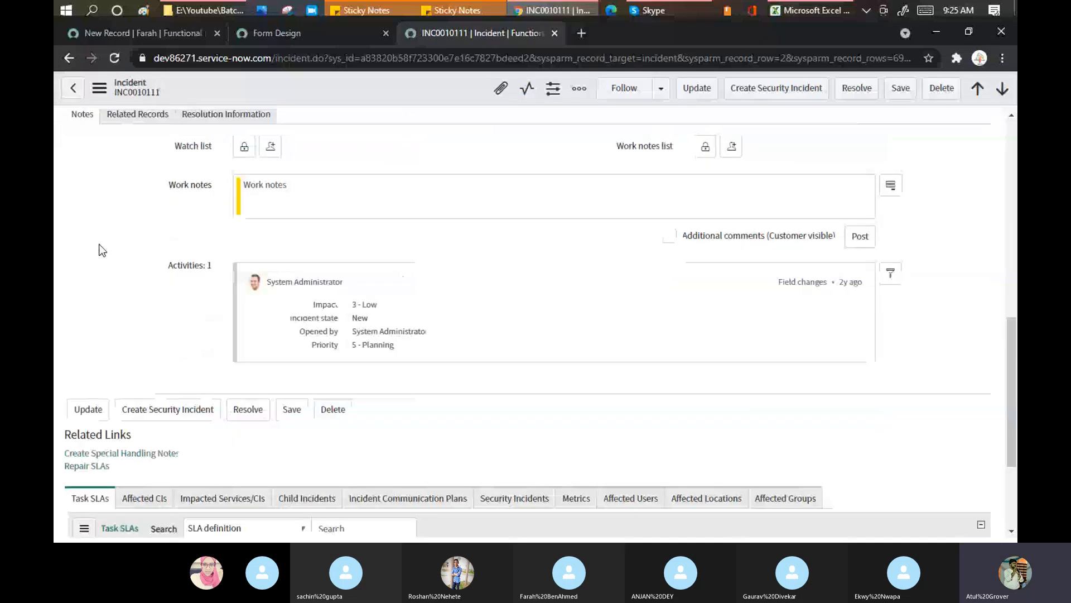
{"action": "scroll", "coordinate": [128, 237], "scroll_direction": "up", "scroll_amount": 5}
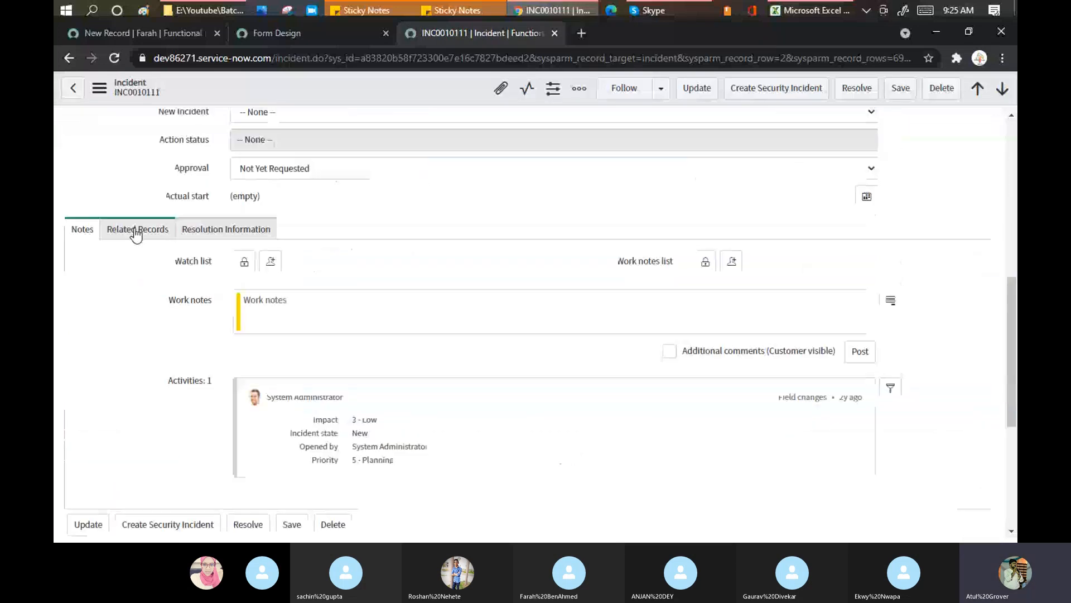
{"action": "left_click", "coordinate": [136, 234]}
{"action": "left_click", "coordinate": [222, 231]}
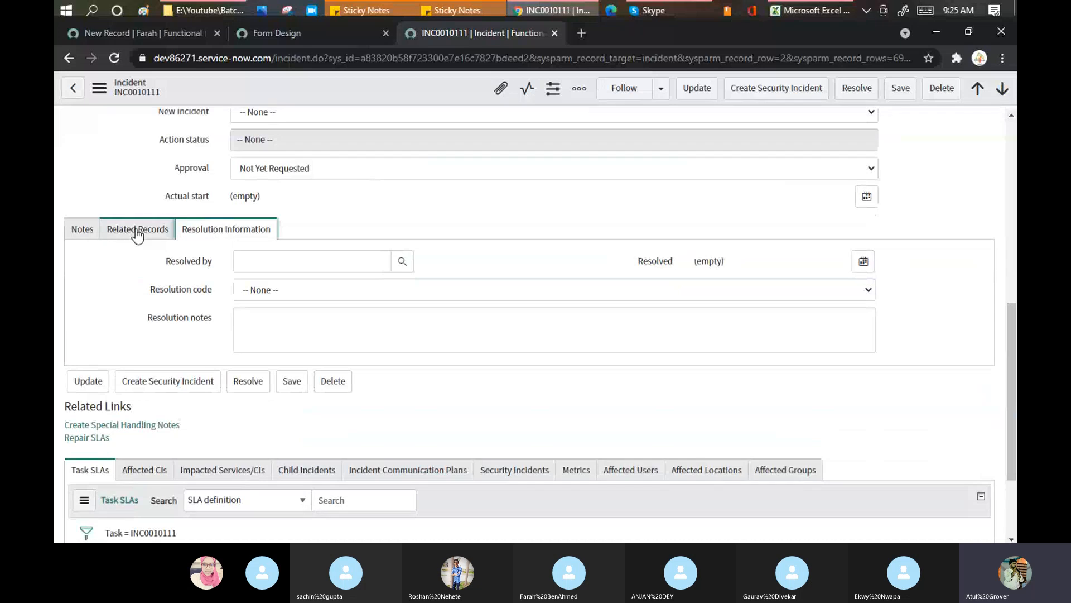
{"action": "right_click", "coordinate": [393, 89]}
Open the Incident Form Layout and review the Notes and Related Records section fields
{"action": "mouse_move", "coordinate": [424, 390]}
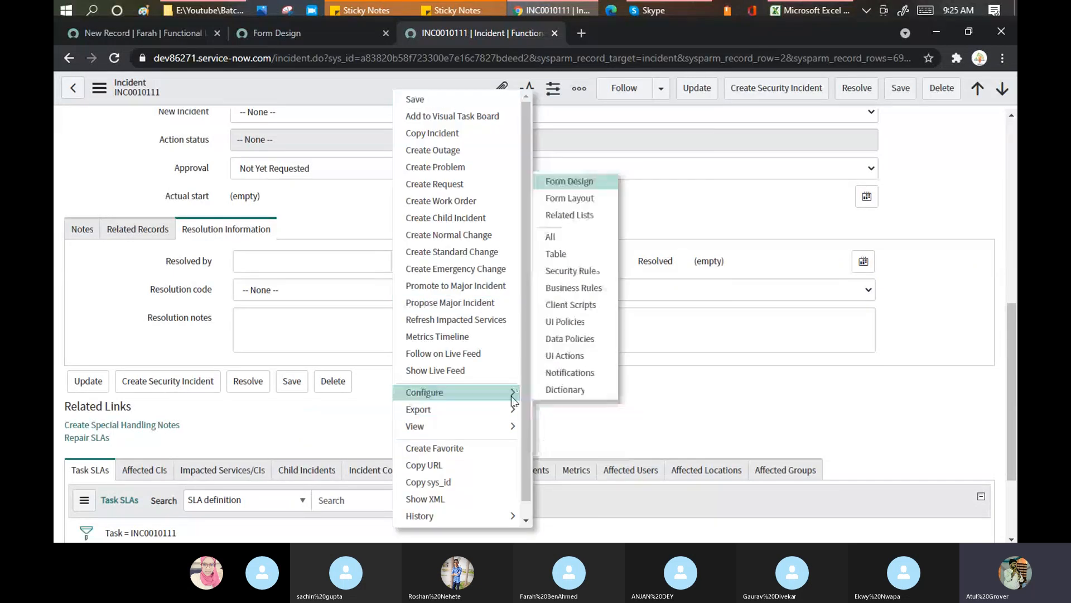
{"action": "left_click", "coordinate": [572, 202]}
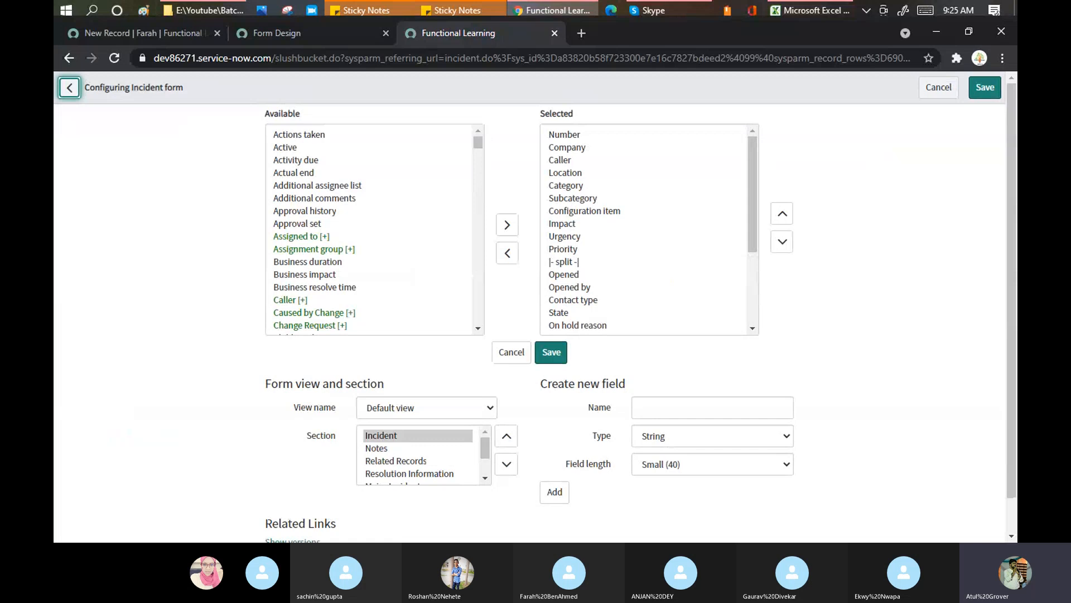
{"action": "left_click", "coordinate": [382, 449]}
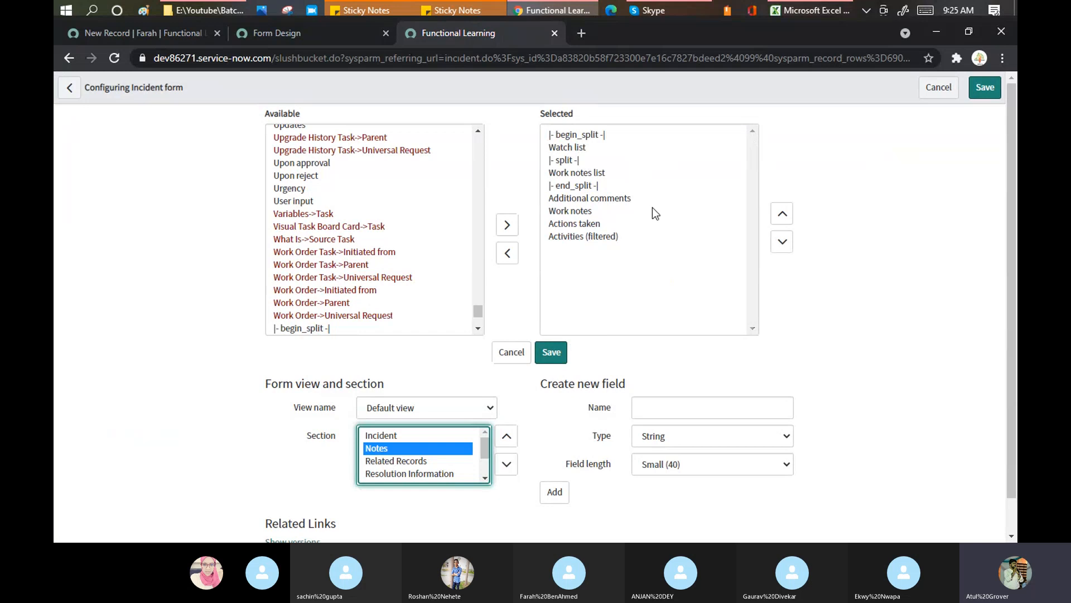
{"action": "left_click", "coordinate": [407, 461]}
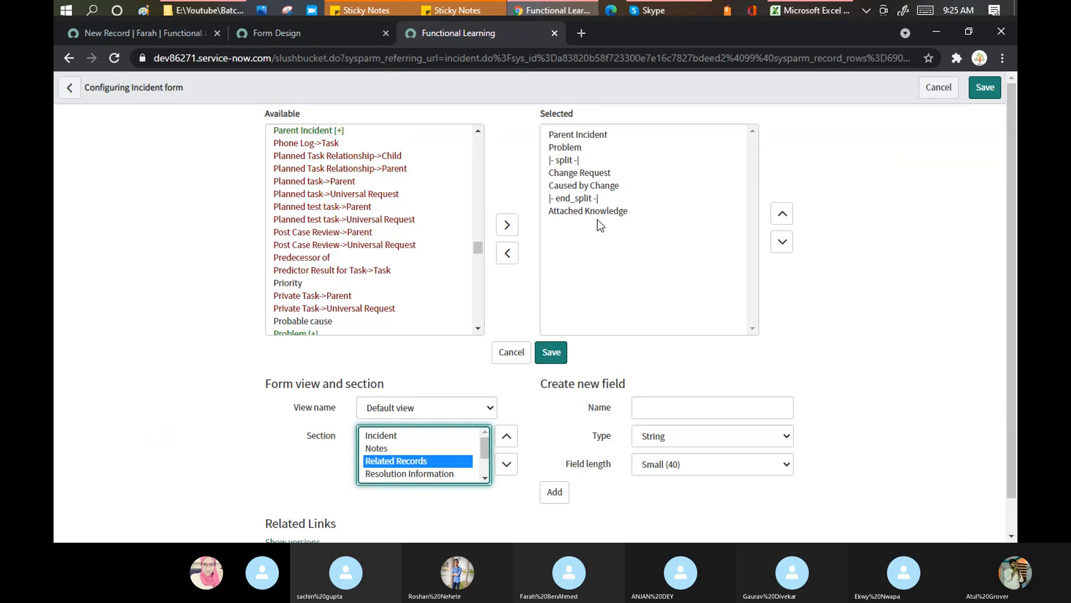
Return to the 'New Record | Farah' tab showing the populated Personal Info section
{"action": "left_click", "coordinate": [171, 36]}
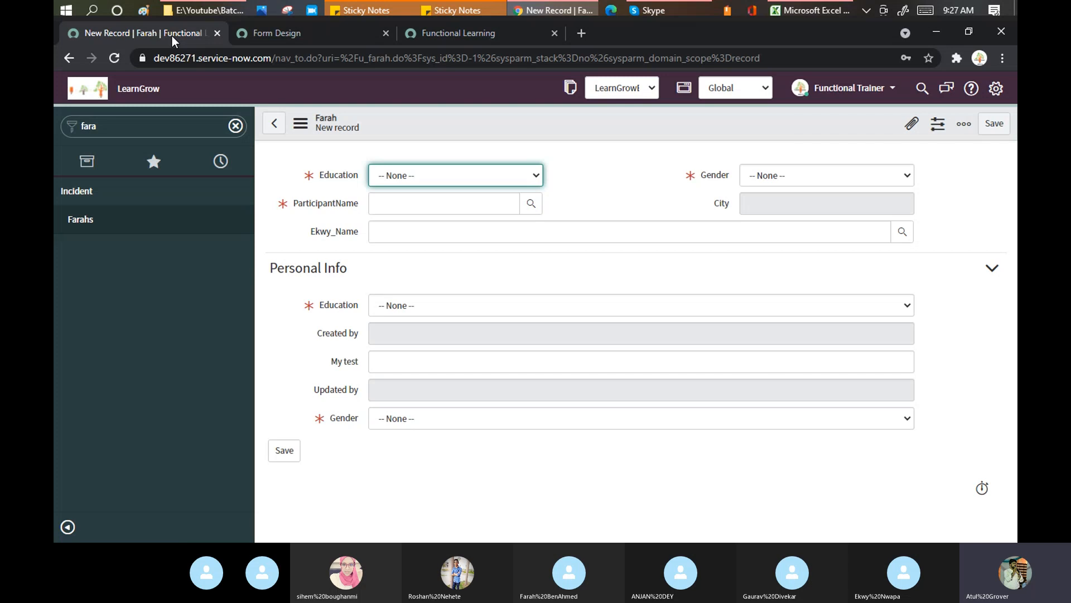
{"action": "left_click", "coordinate": [815, 11]}
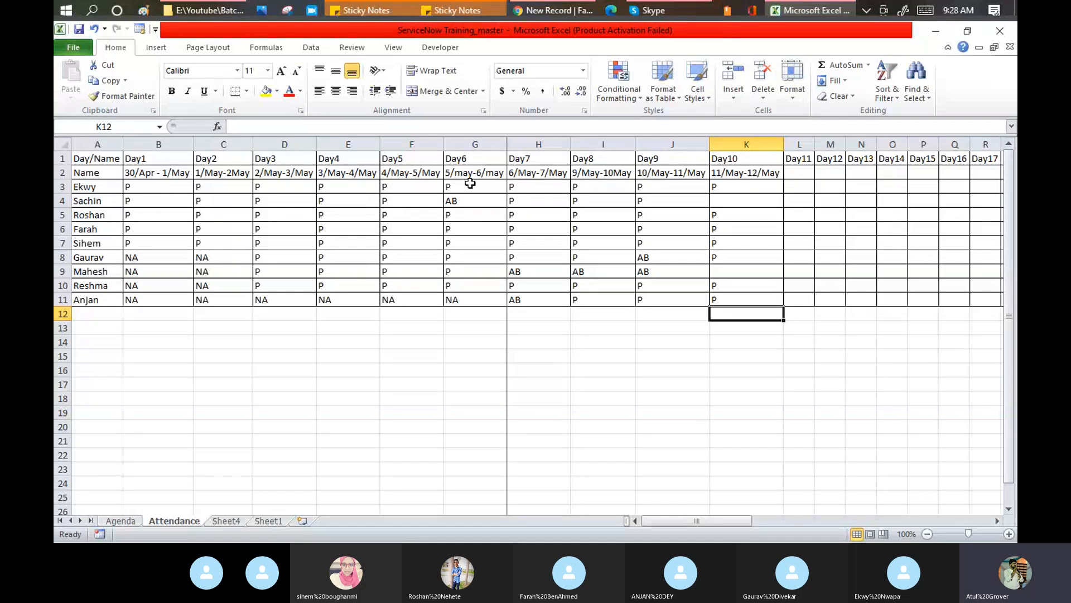
{"action": "left_click", "coordinate": [536, 13]}
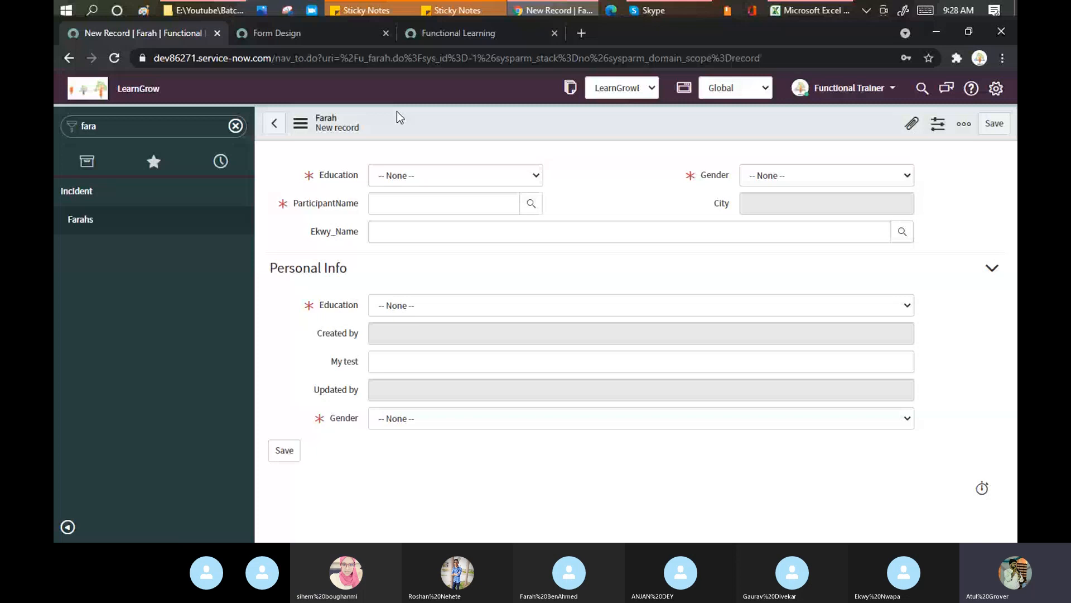
Impersonate the 'end user' account, found by searching 'end' in Impersonate User
{"action": "left_click", "coordinate": [186, 124]}
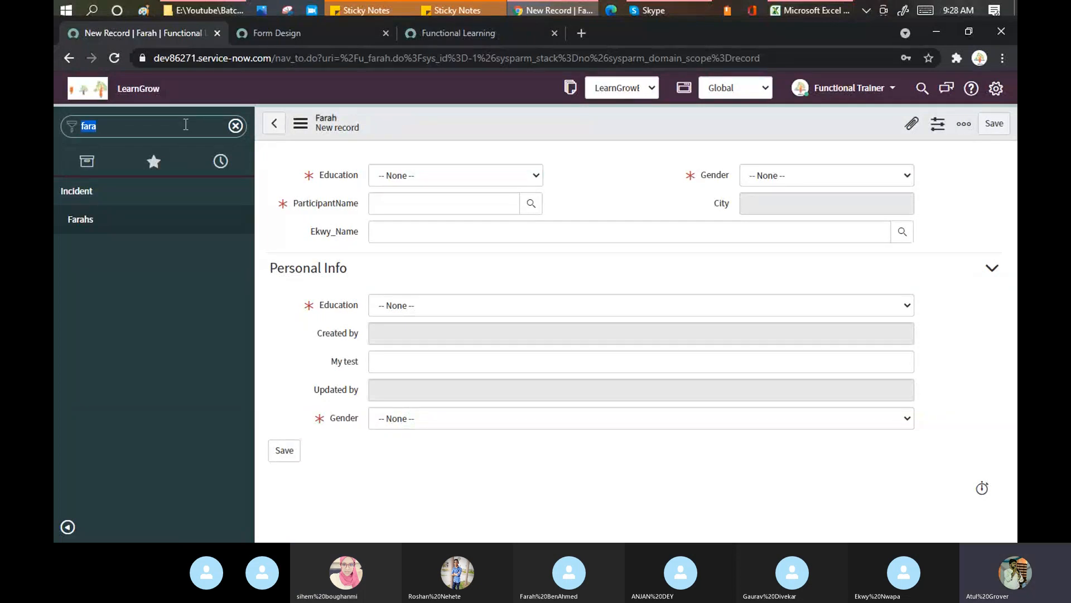
{"action": "left_click", "coordinate": [888, 89]}
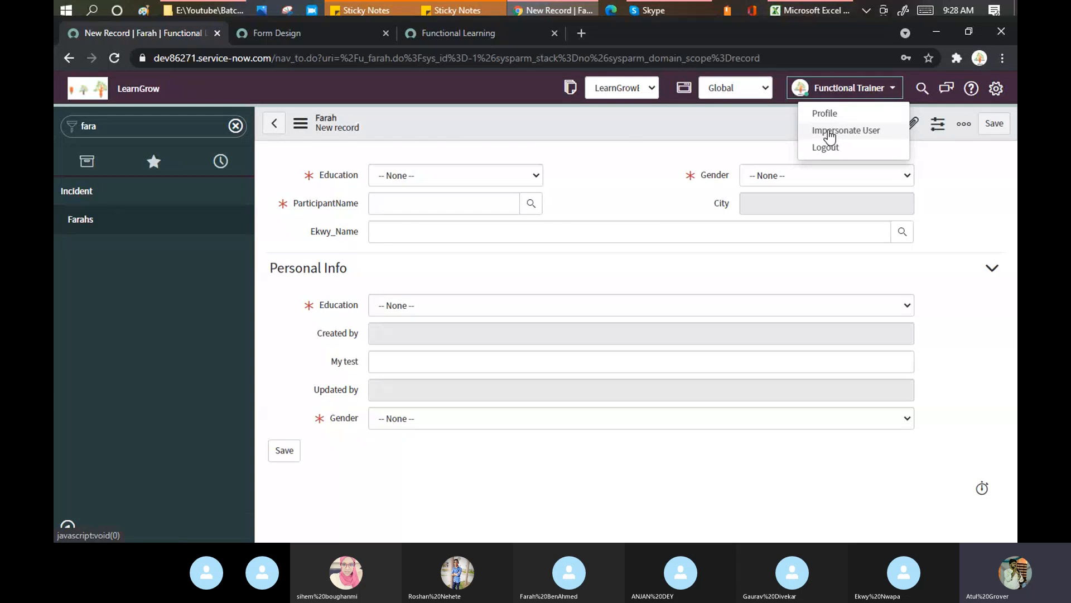
{"action": "left_click", "coordinate": [830, 132]}
{"action": "left_click", "coordinate": [586, 144]}
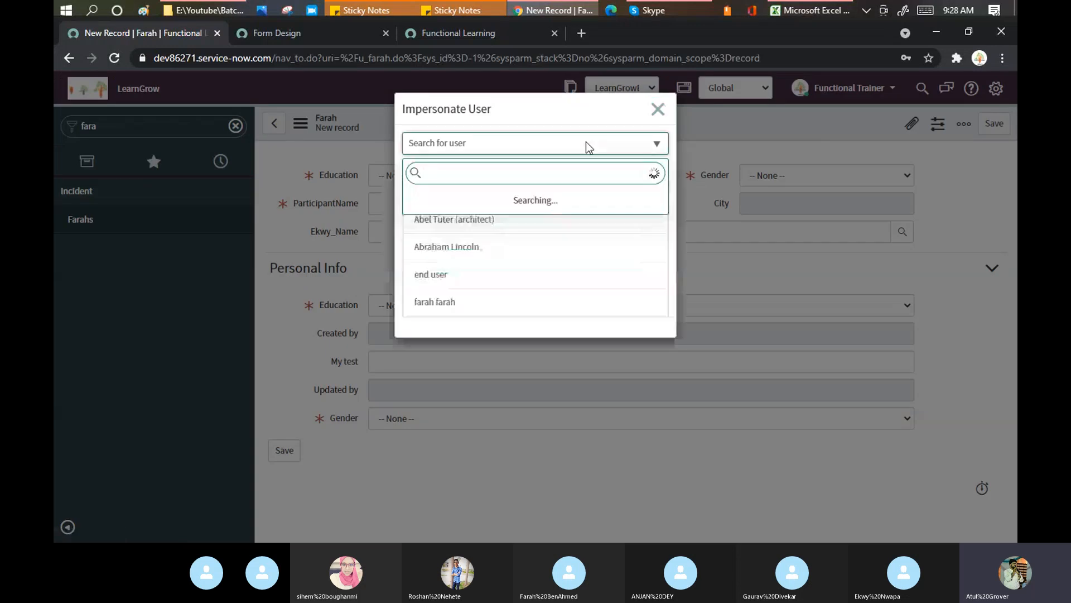
{"action": "type", "text": "end"}
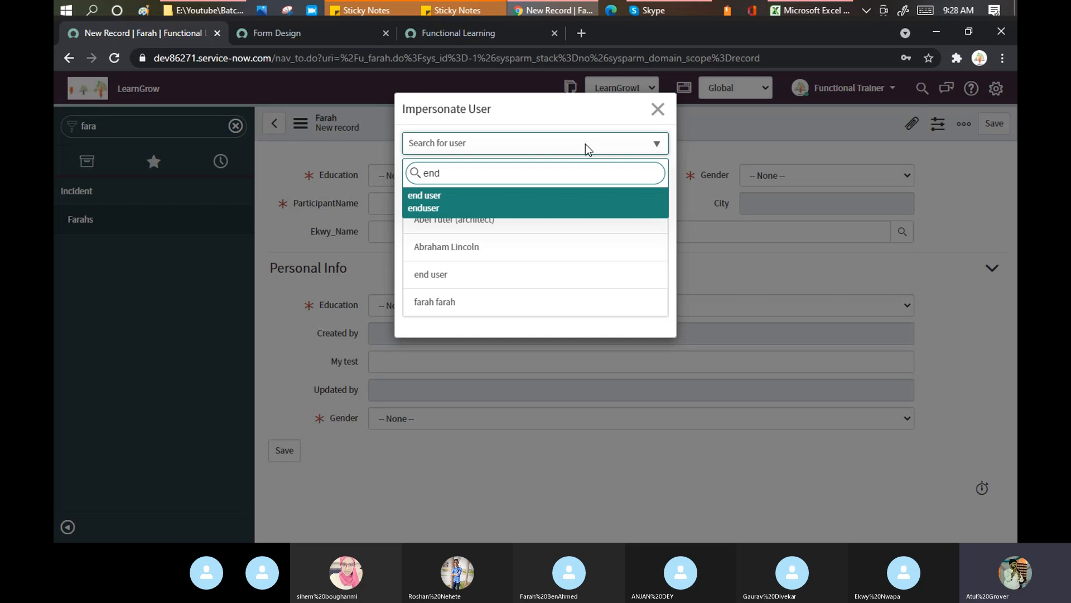
{"action": "left_click", "coordinate": [464, 203]}
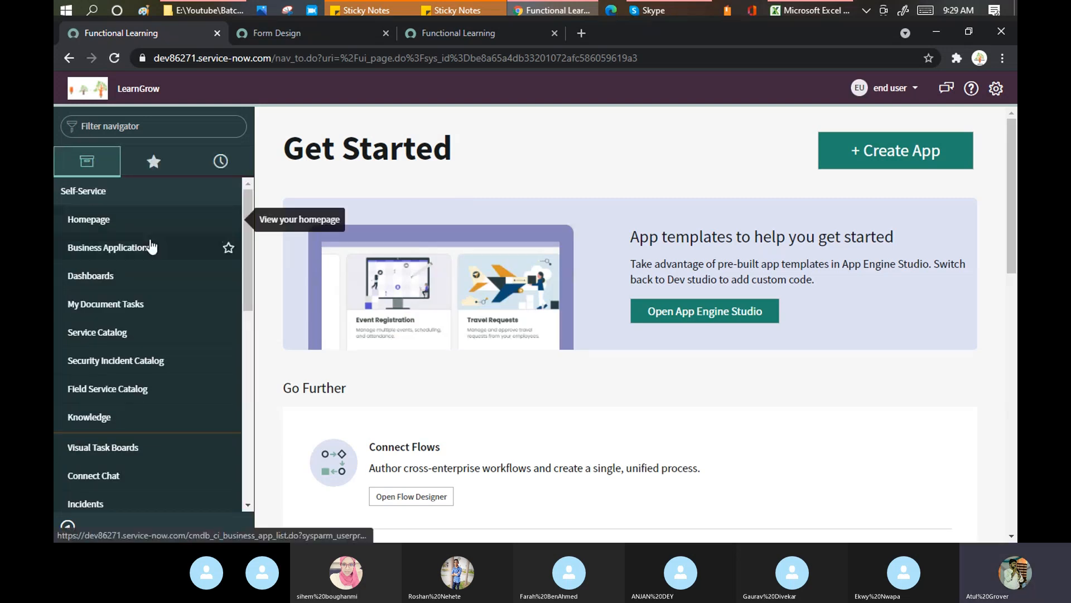
Filter the navigator by 'incid', open Self-Service Incidents, and start a new Create Incident request
{"action": "scroll", "coordinate": [151, 245], "scroll_direction": "down", "scroll_amount": 4}
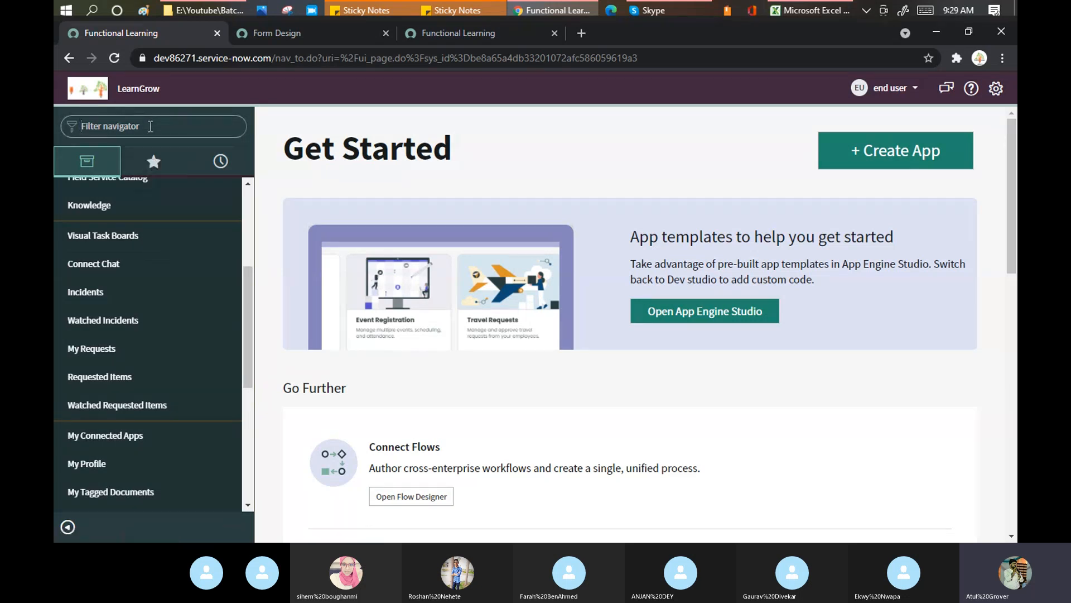
{"action": "left_click", "coordinate": [150, 127]}
{"action": "type", "text": "incid"}
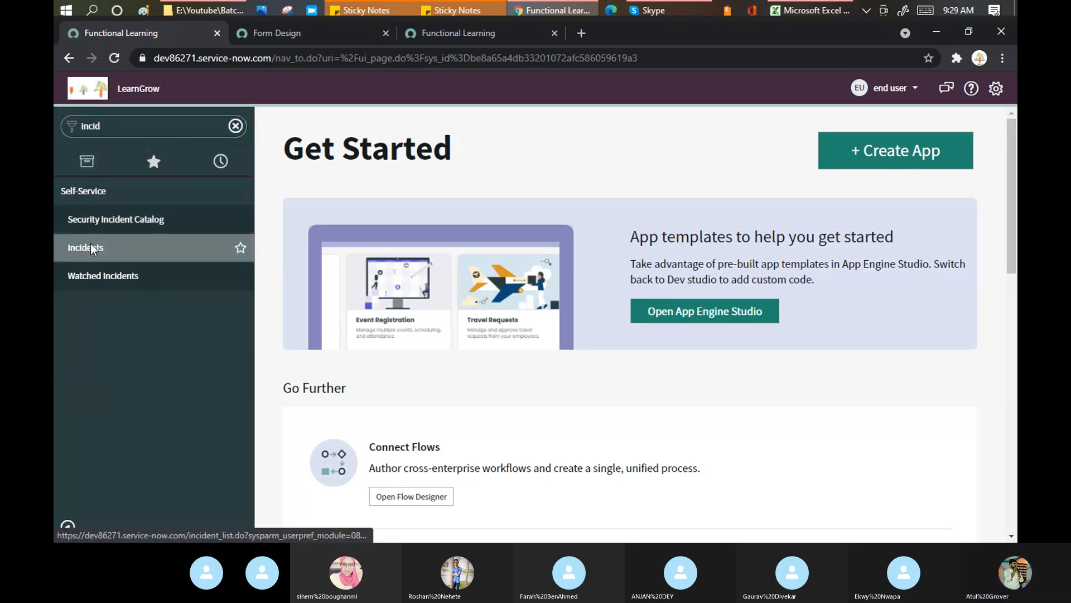
{"action": "left_click", "coordinate": [90, 245]}
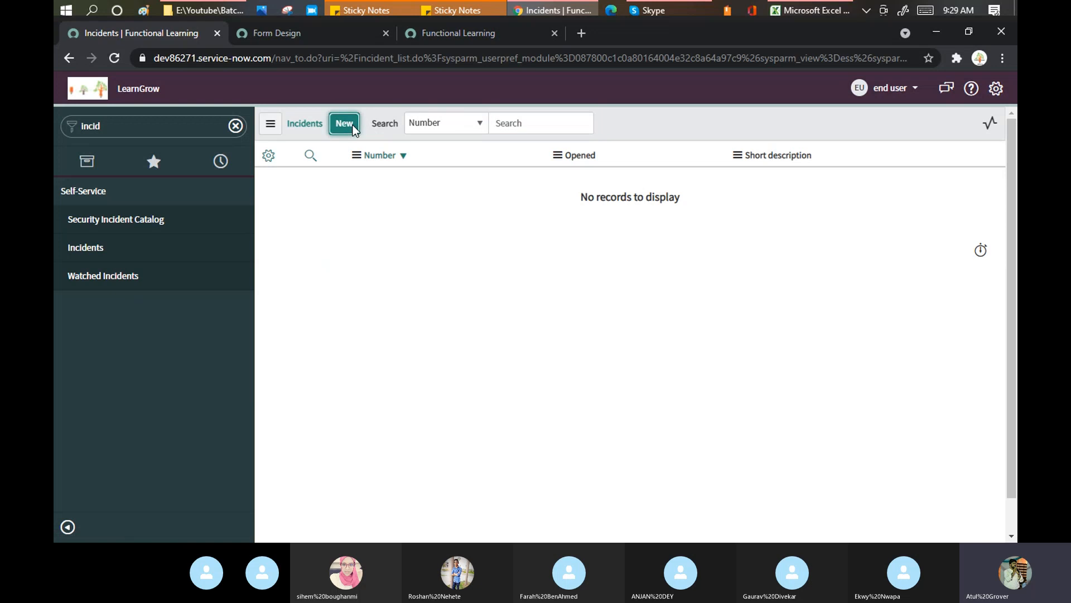
{"action": "left_click", "coordinate": [351, 125]}
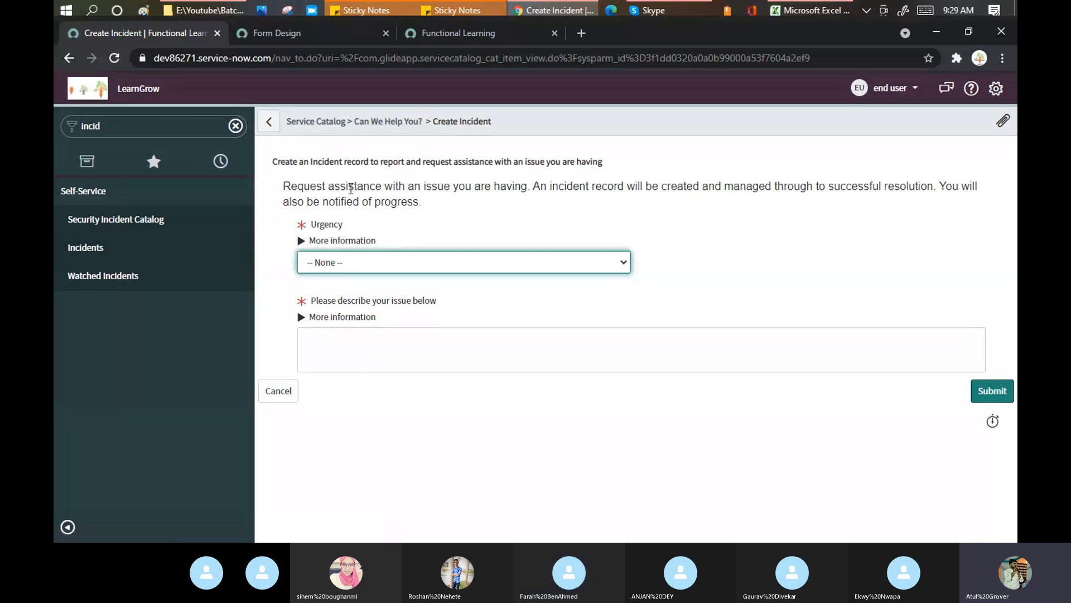
End the end user impersonation and impersonate the other test user instead
{"action": "left_click", "coordinate": [890, 88]}
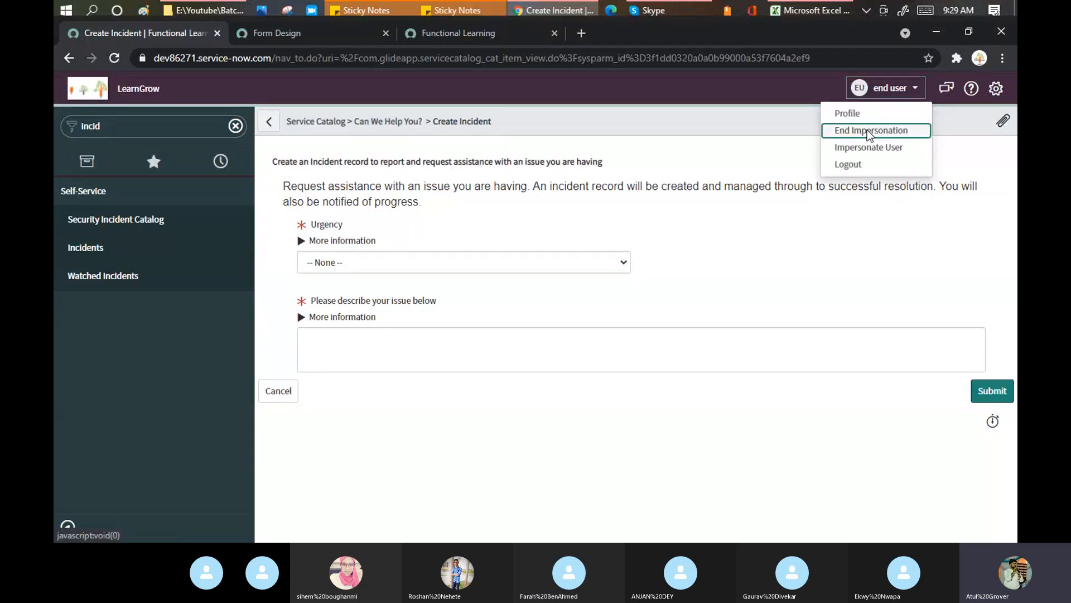
{"action": "left_click", "coordinate": [869, 133]}
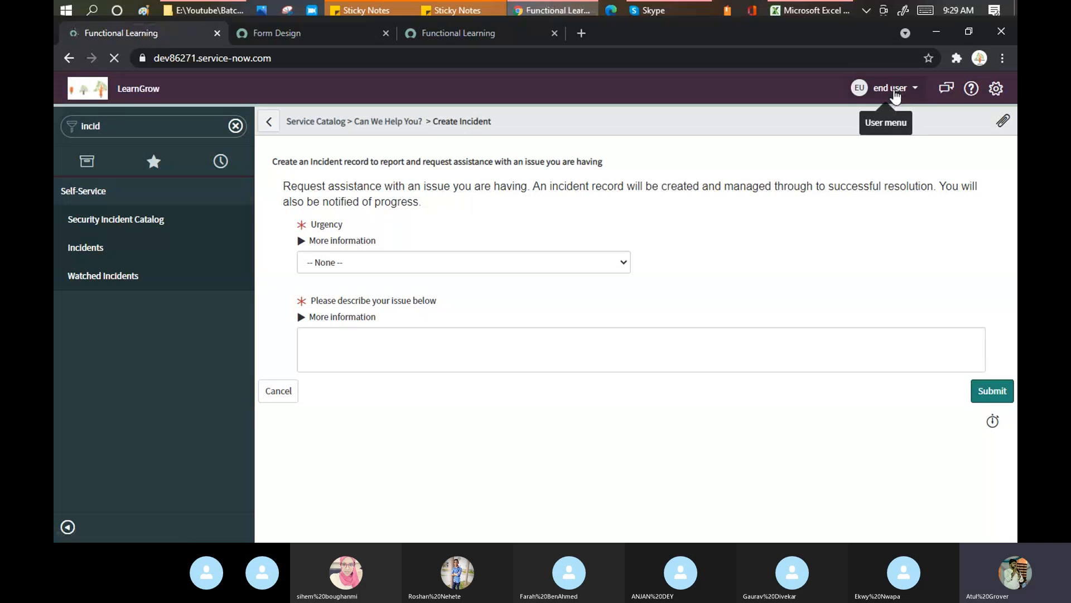
{"action": "left_click", "coordinate": [895, 95]}
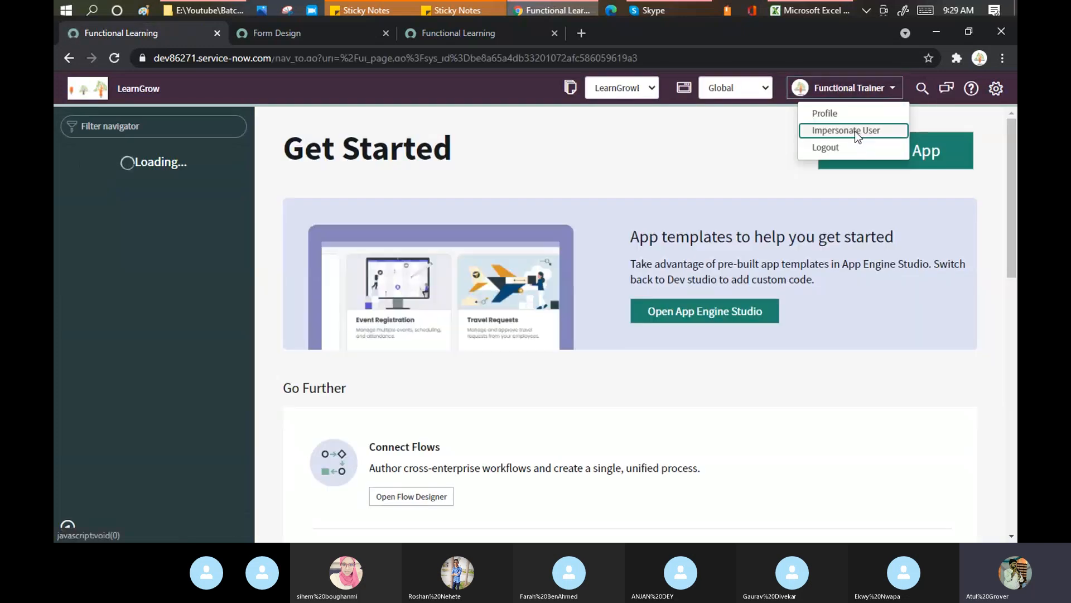
{"action": "left_click", "coordinate": [855, 131]}
{"action": "left_click", "coordinate": [474, 145]}
{"action": "type", "text": "fa"}
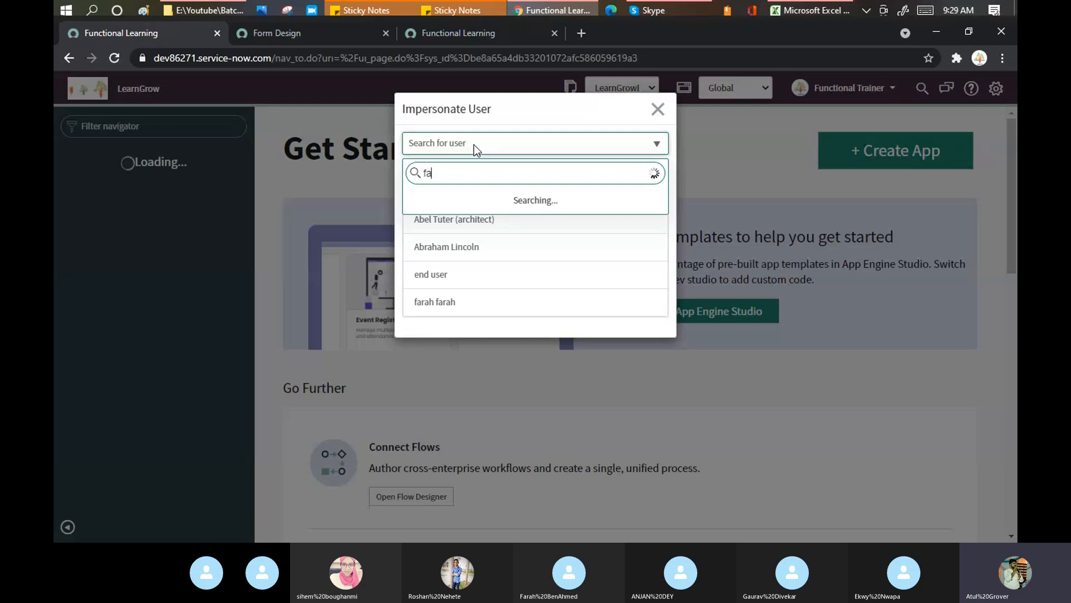
{"action": "type", "text": "r"}
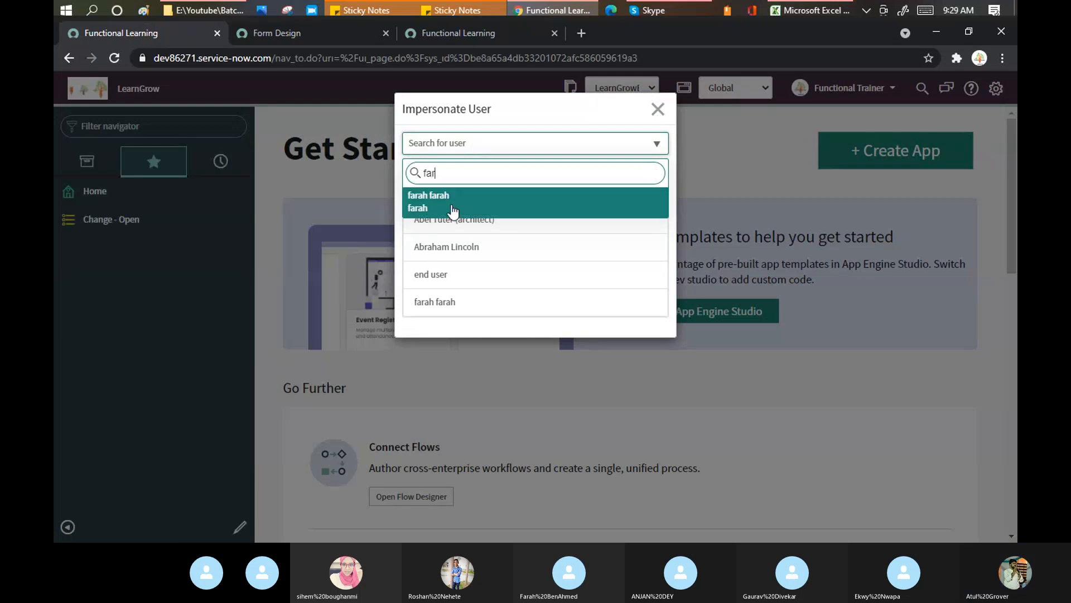
{"action": "left_click", "coordinate": [451, 206]}
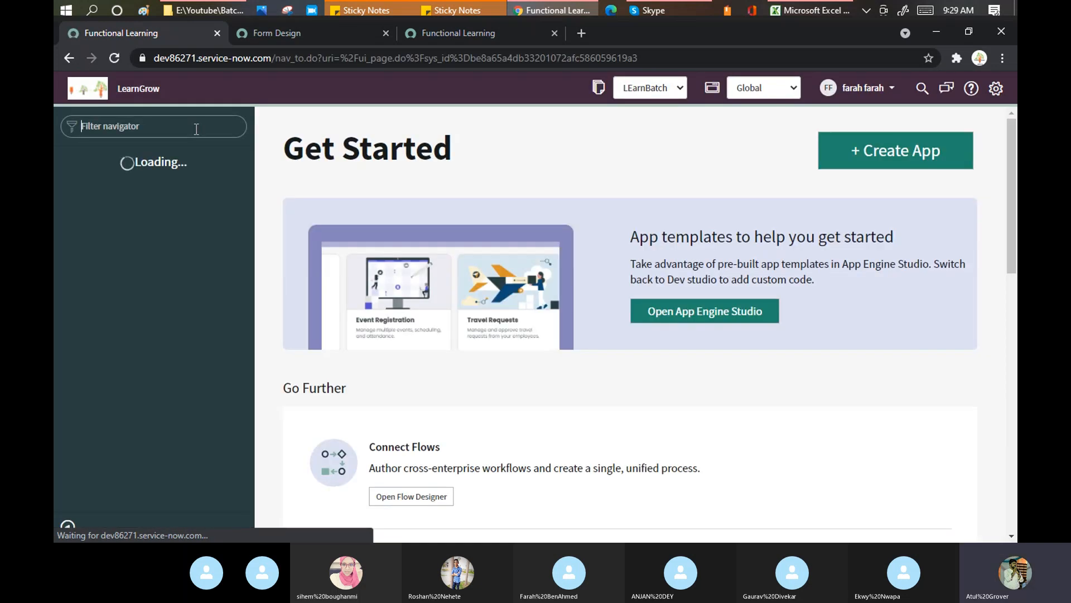
Filter by 'incident', open Incidents, create a new record, and highlight its Self Service view label
{"action": "type", "text": "incid"}
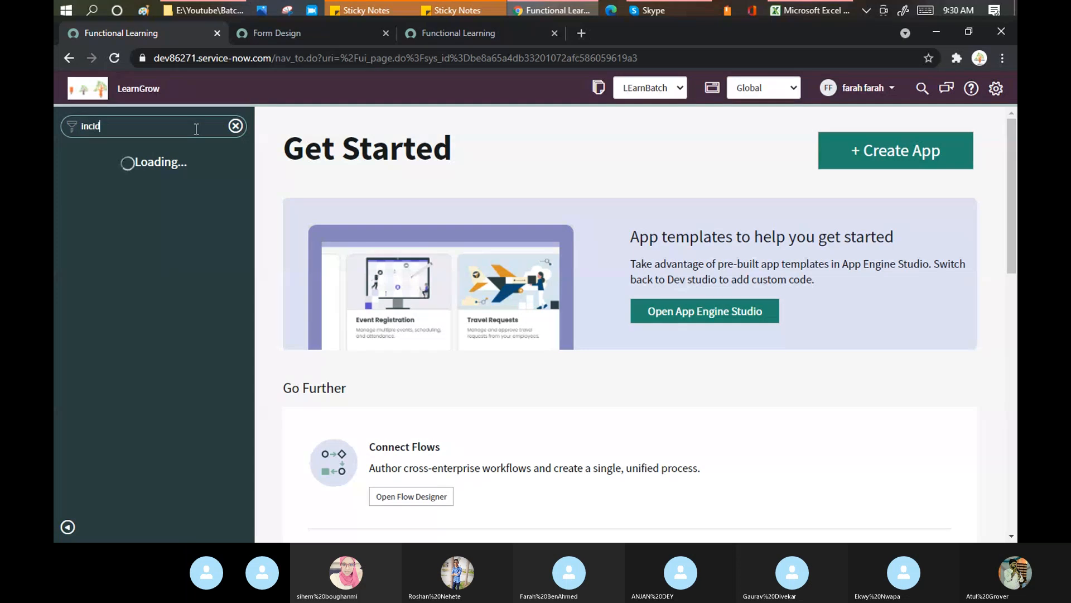
{"action": "type", "text": "ent"}
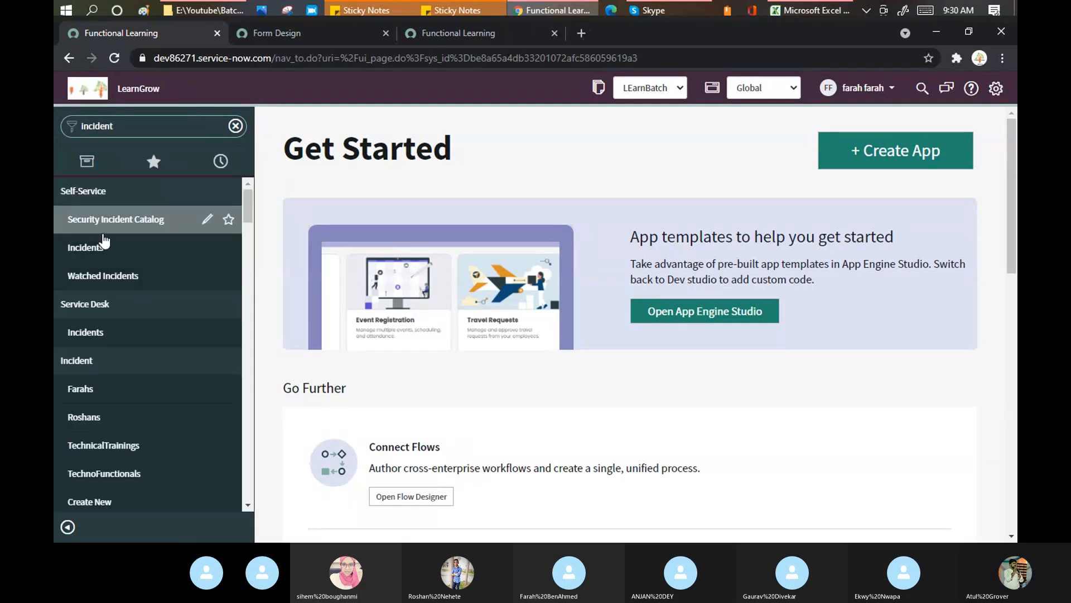
{"action": "left_click", "coordinate": [85, 250]}
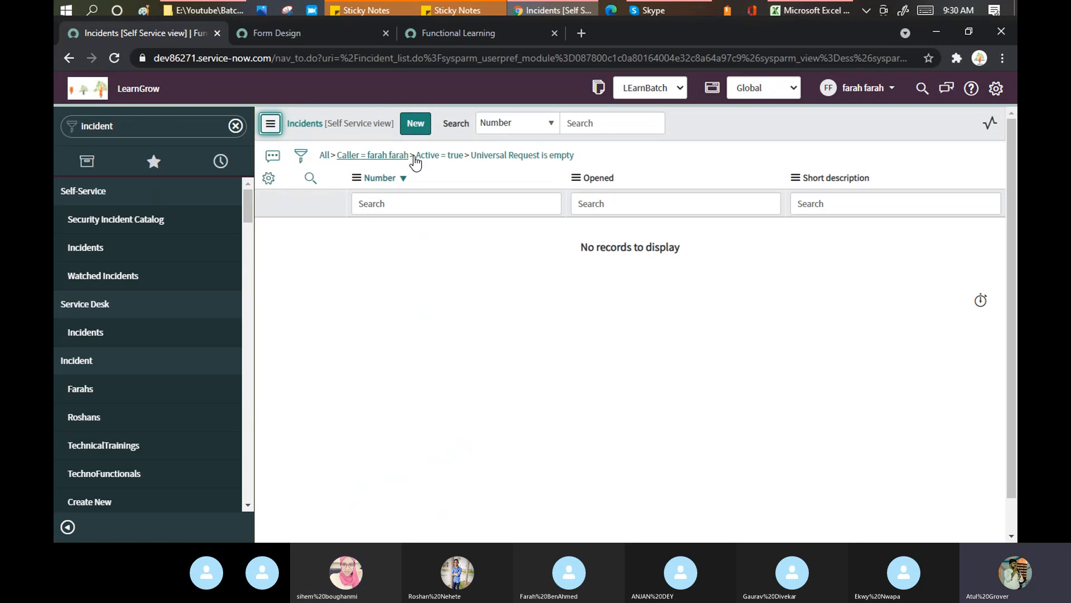
{"action": "left_click", "coordinate": [423, 126]}
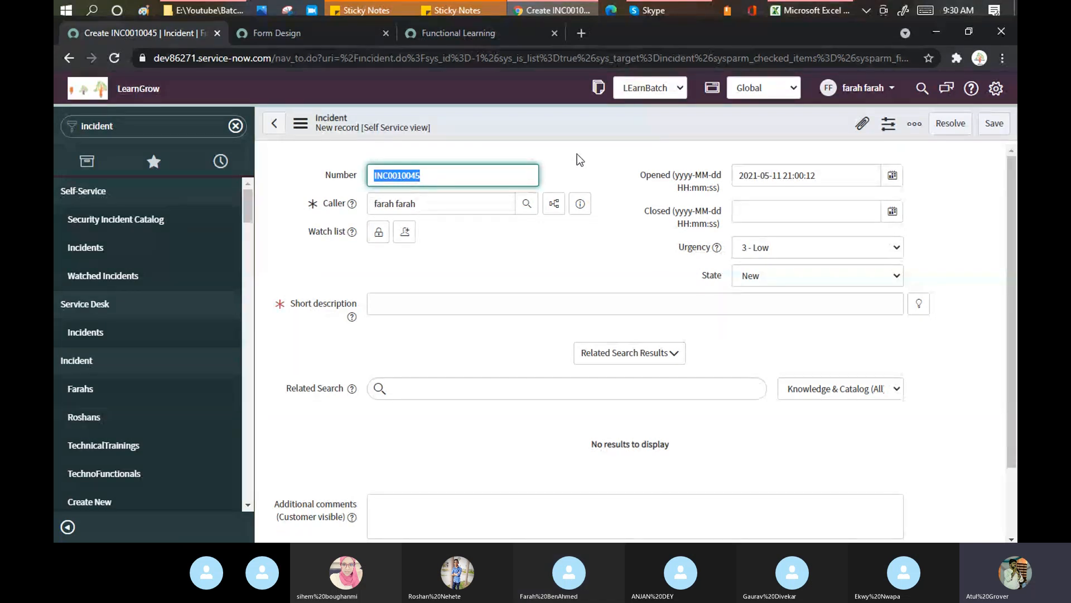
{"action": "left_click", "coordinate": [450, 130]}
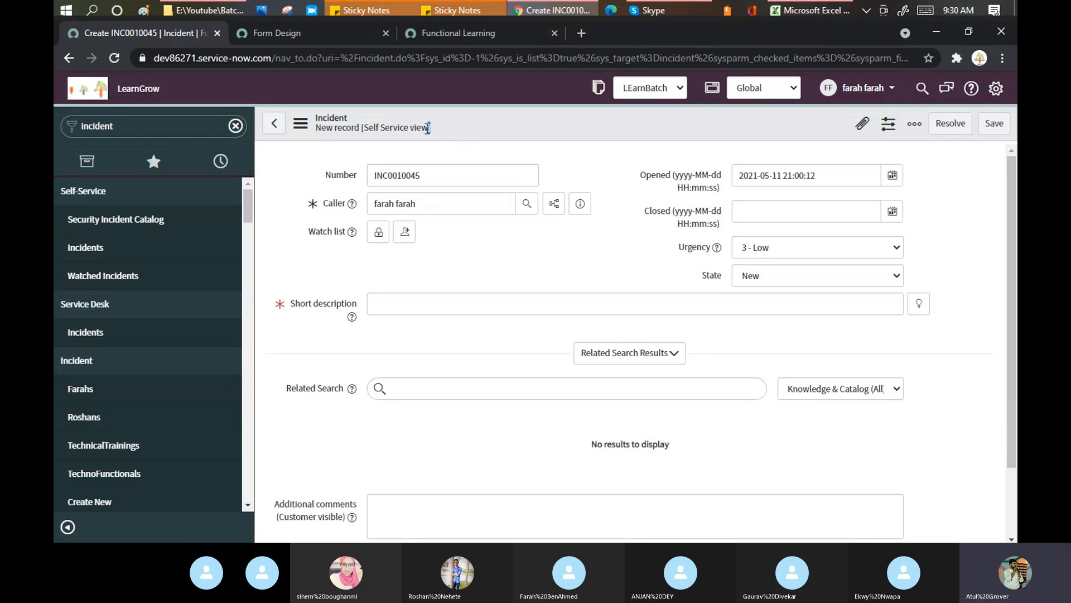
{"action": "left_click_drag", "start_coordinate": [428, 128], "coordinate": [363, 128]}
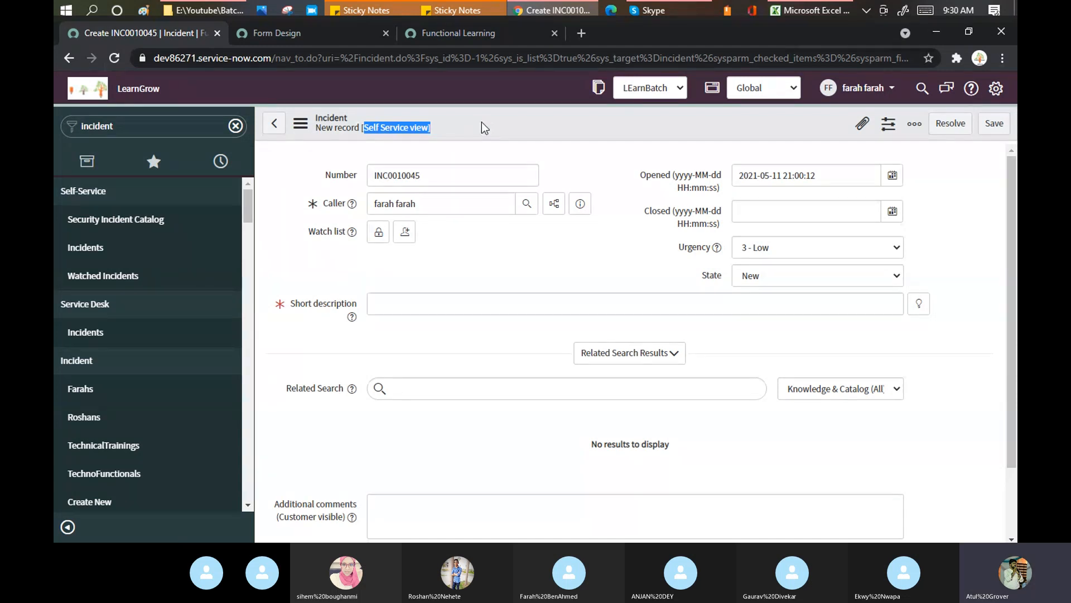
{"action": "left_click_drag", "start_coordinate": [430, 128], "coordinate": [365, 132]}
Impersonate the end user account again
{"action": "left_click", "coordinate": [862, 87]}
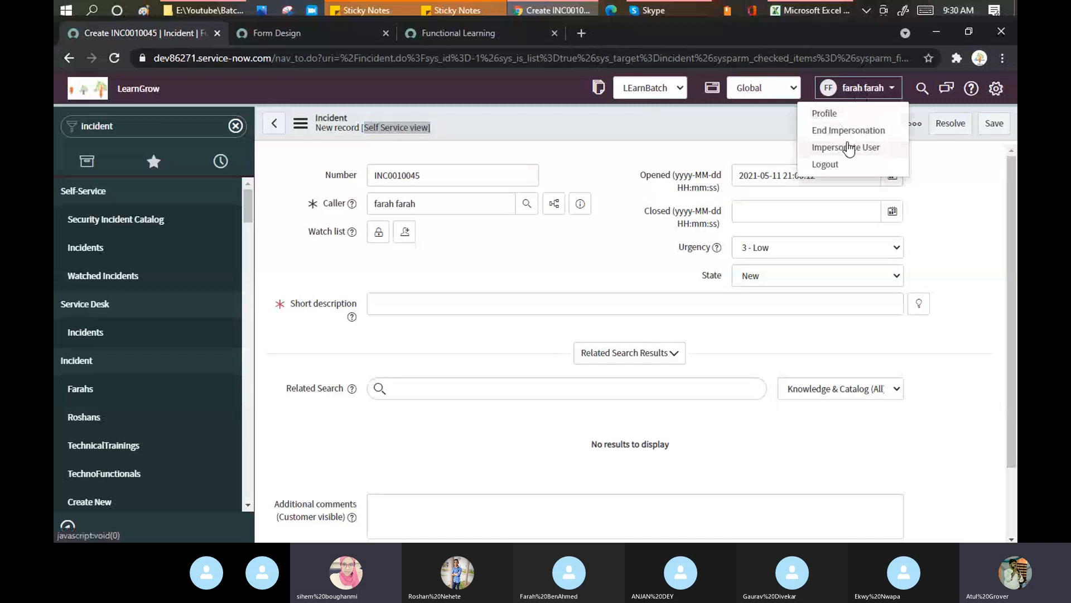
{"action": "left_click", "coordinate": [880, 146]}
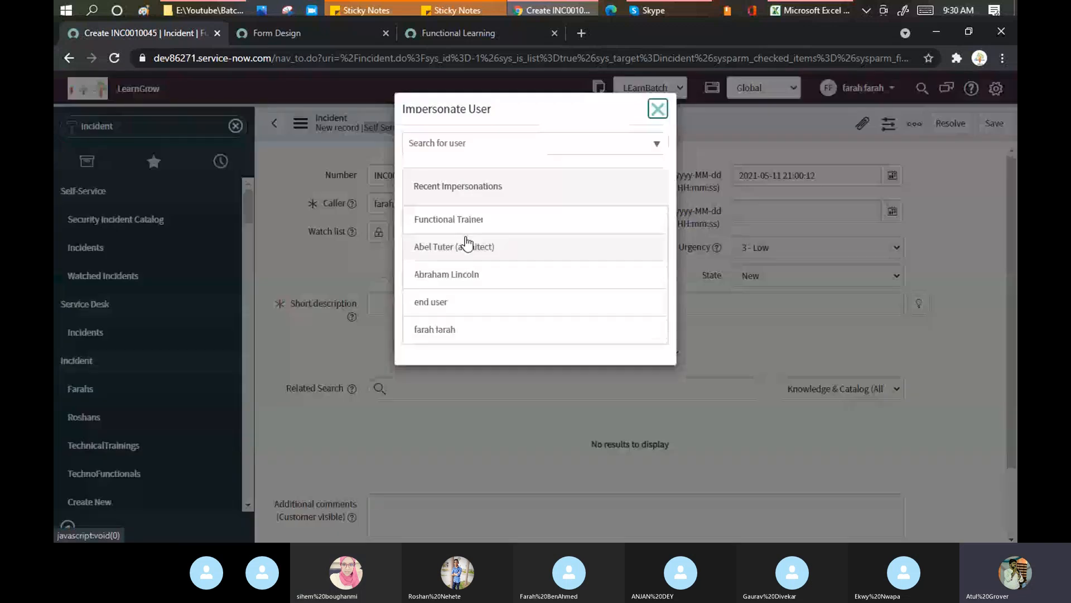
{"action": "left_click", "coordinate": [441, 311]}
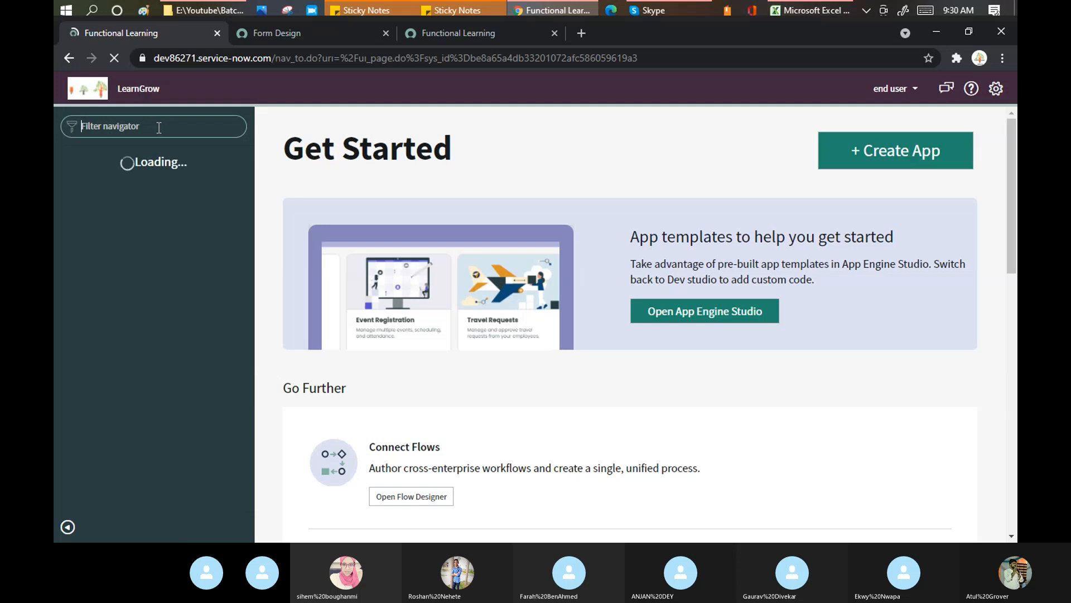
Filter the navigator by 'Incident', open Incidents, and start a new Create Incident request
{"action": "type", "text": "Inciden"}
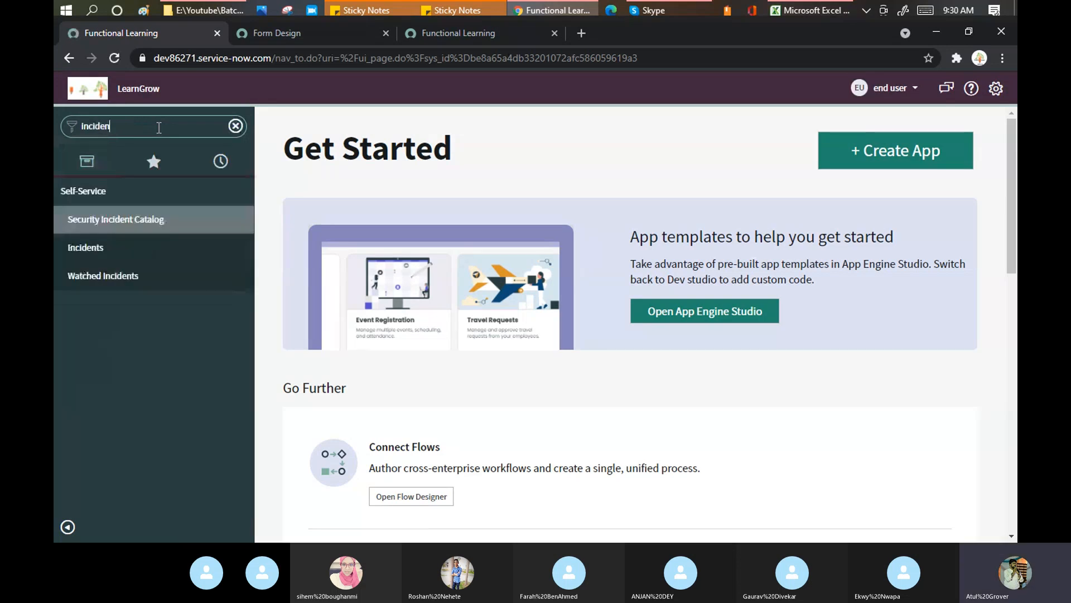
{"action": "type", "text": "t"}
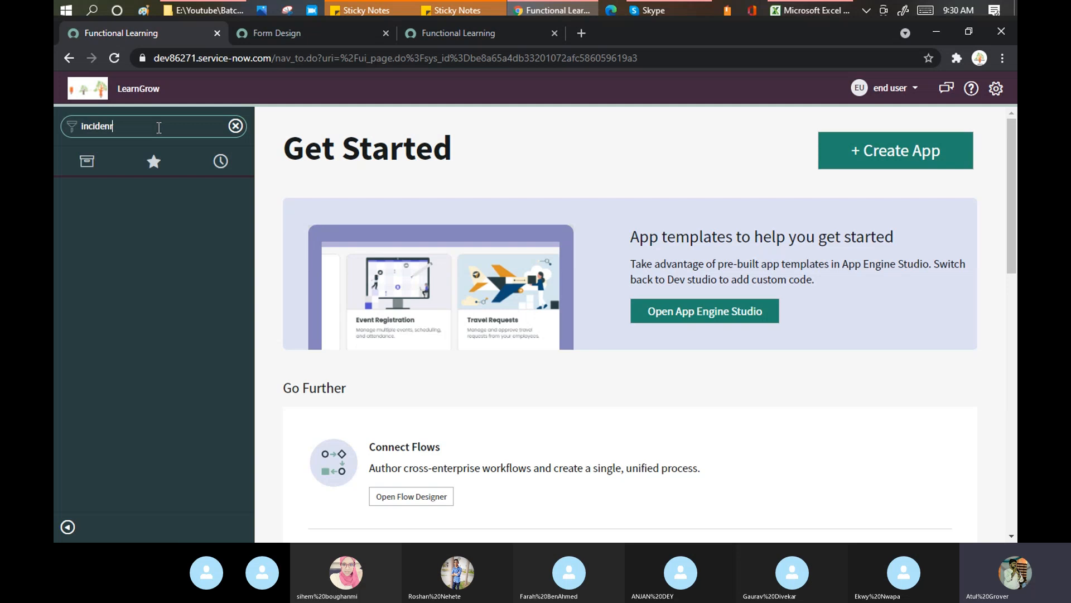
{"action": "key", "text": "BackSpace"}
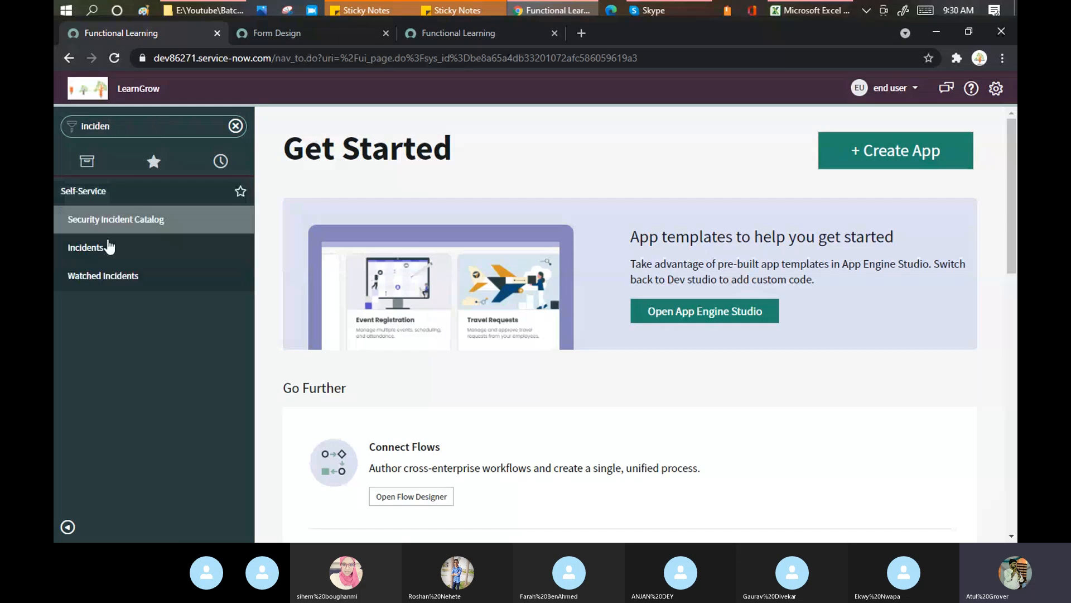
{"action": "left_click", "coordinate": [109, 248]}
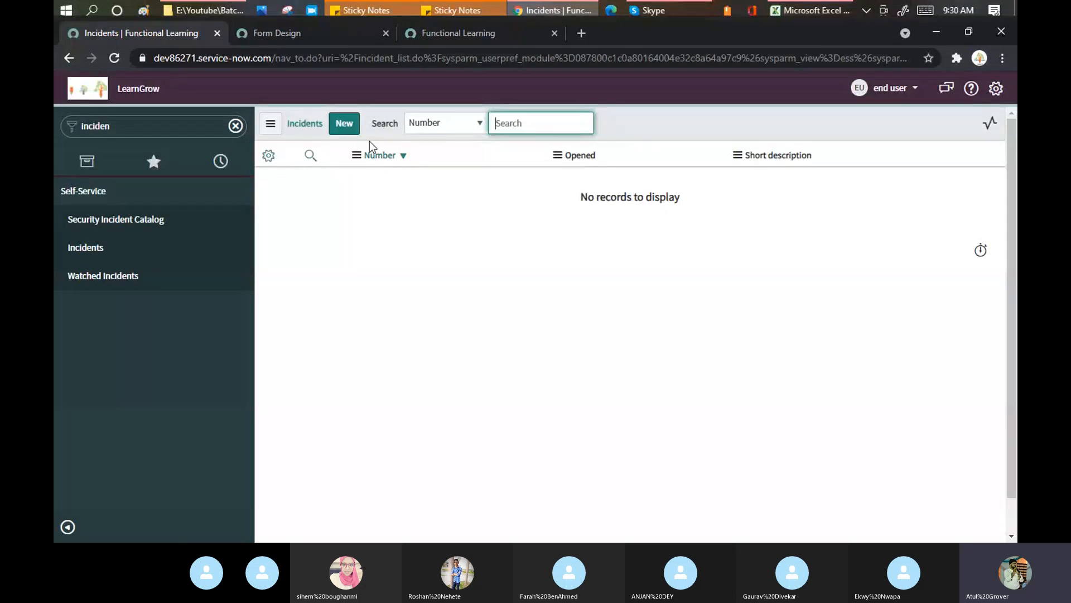
{"action": "left_click", "coordinate": [342, 124]}
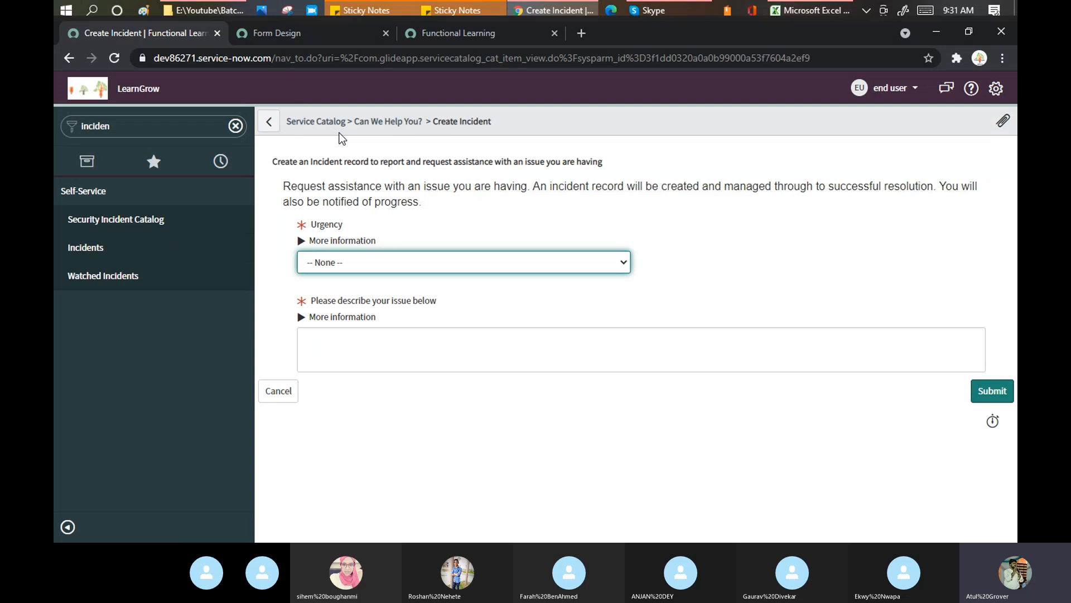
{"action": "left_click", "coordinate": [907, 89]}
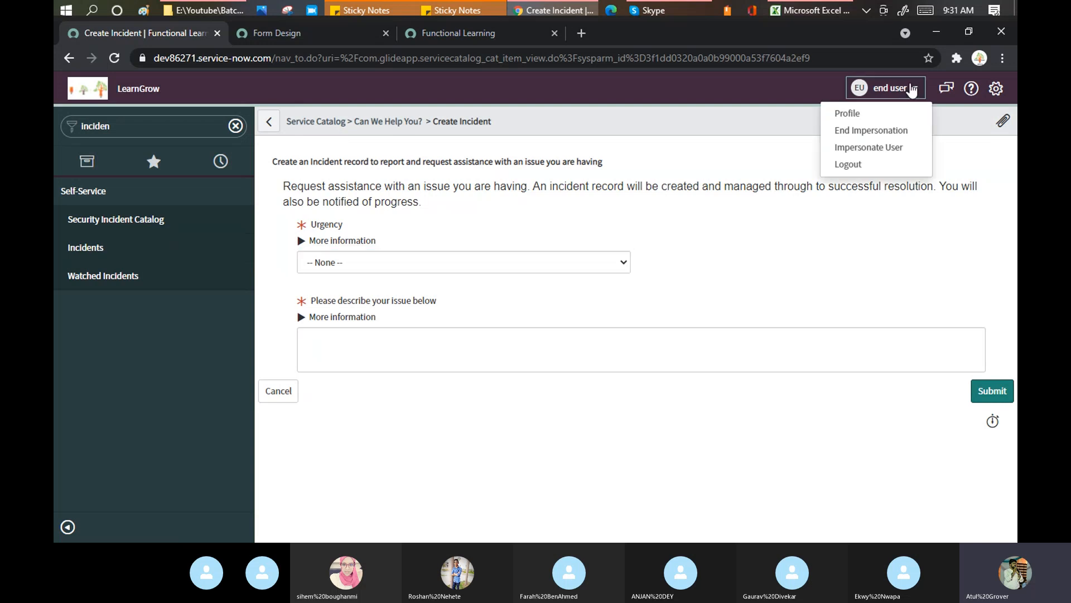
End impersonation, filter the navigator by 'far', and open the Farahs module for a new record
{"action": "left_click", "coordinate": [878, 130]}
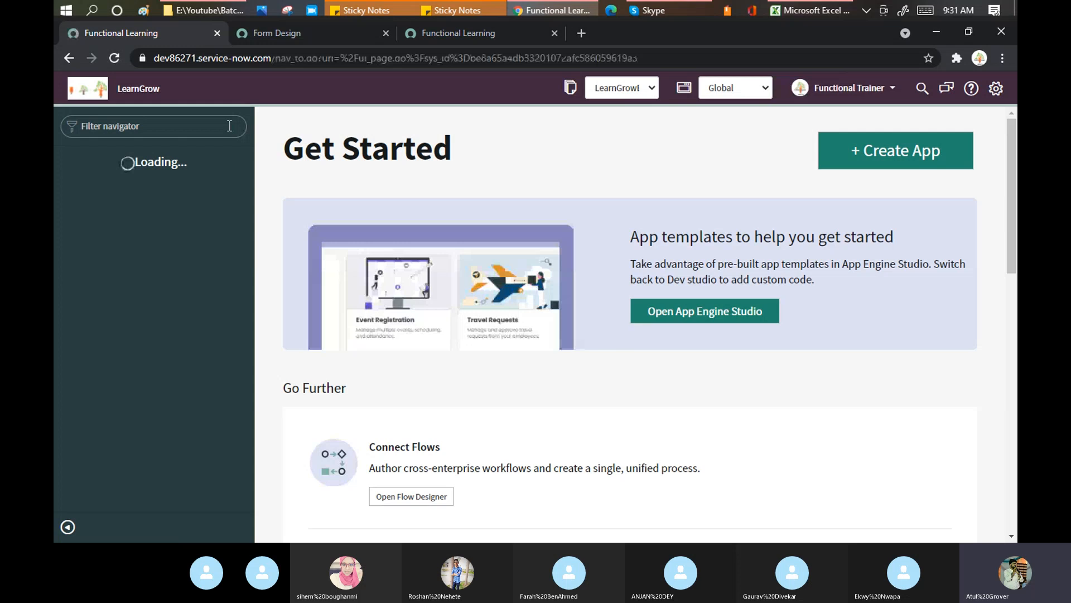
{"action": "type", "text": "far"}
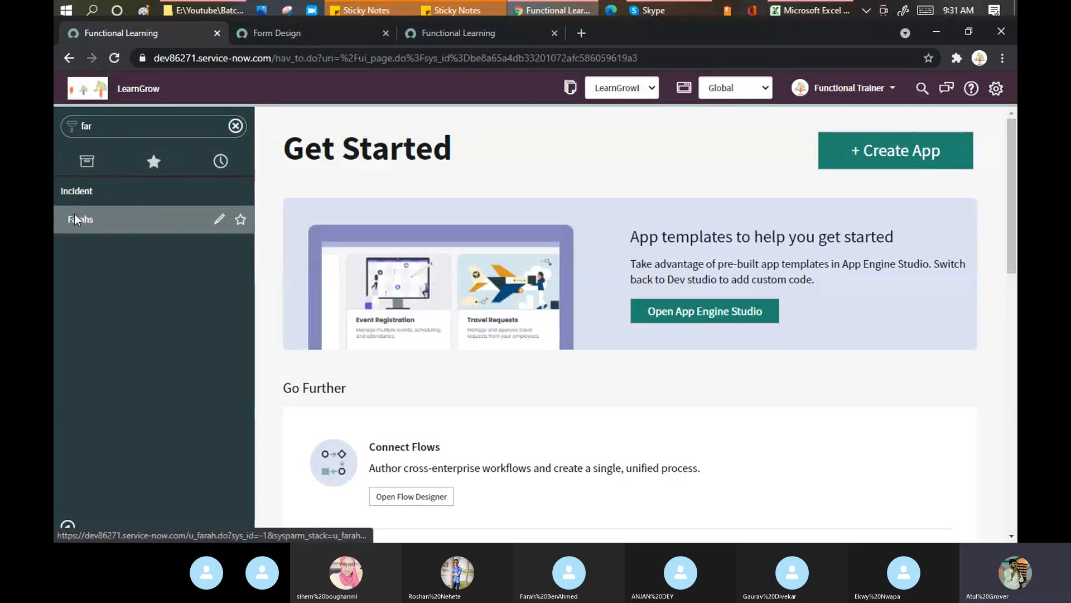
{"action": "left_click", "coordinate": [75, 214]}
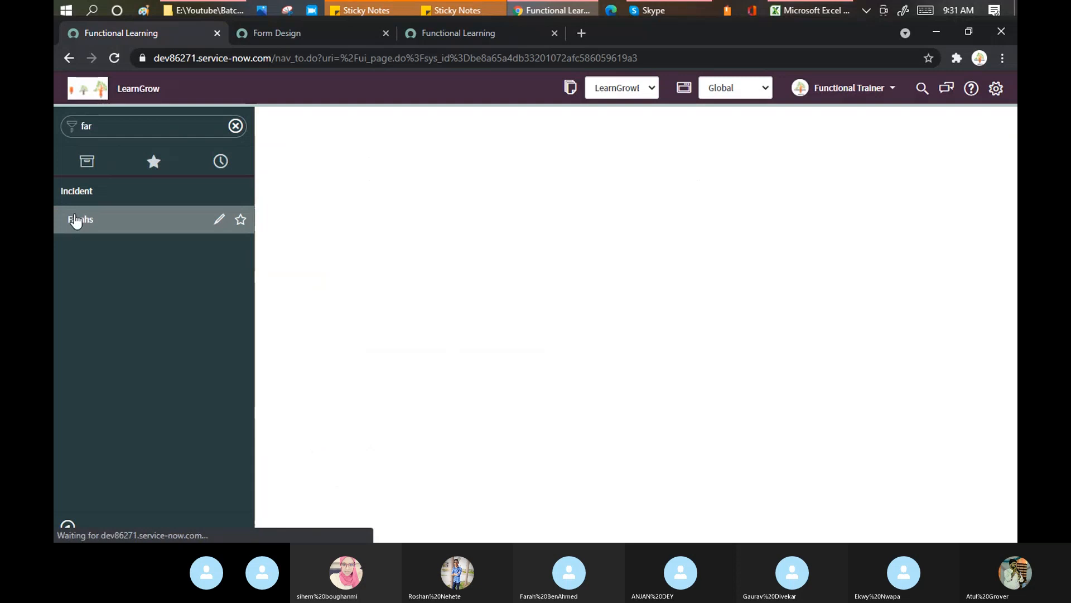
Bring up the Farah form's context menu and dismiss it without choosing anything
{"action": "right_click", "coordinate": [473, 125]}
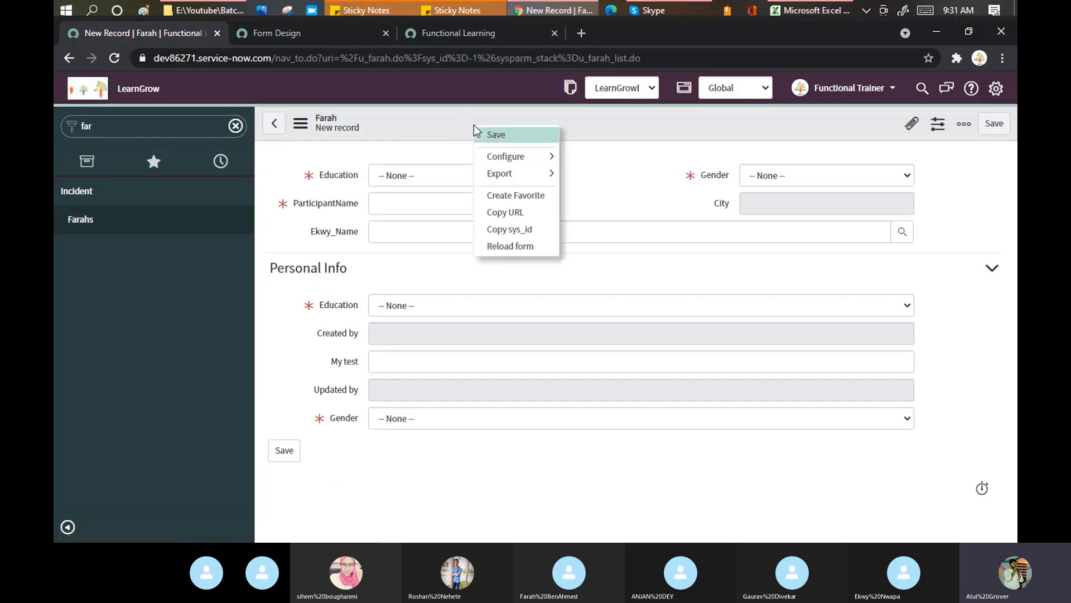
{"action": "mouse_move", "coordinate": [530, 158]}
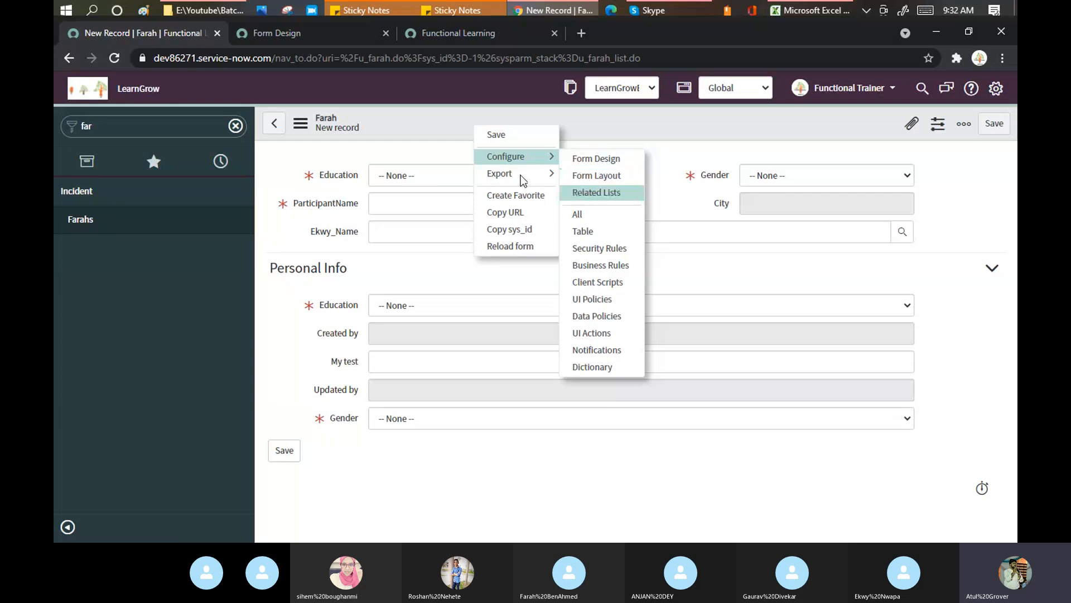
{"action": "left_click", "coordinate": [588, 128]}
Filter the application navigator by 'view' and scroll through the matching modules
{"action": "left_click", "coordinate": [141, 124]}
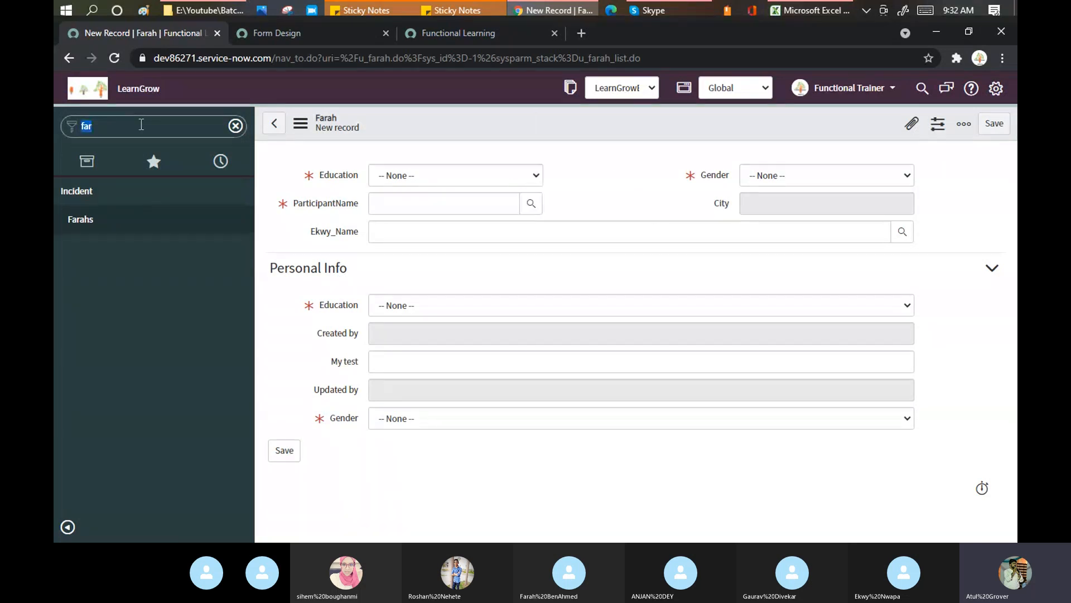
{"action": "type", "text": "vi"}
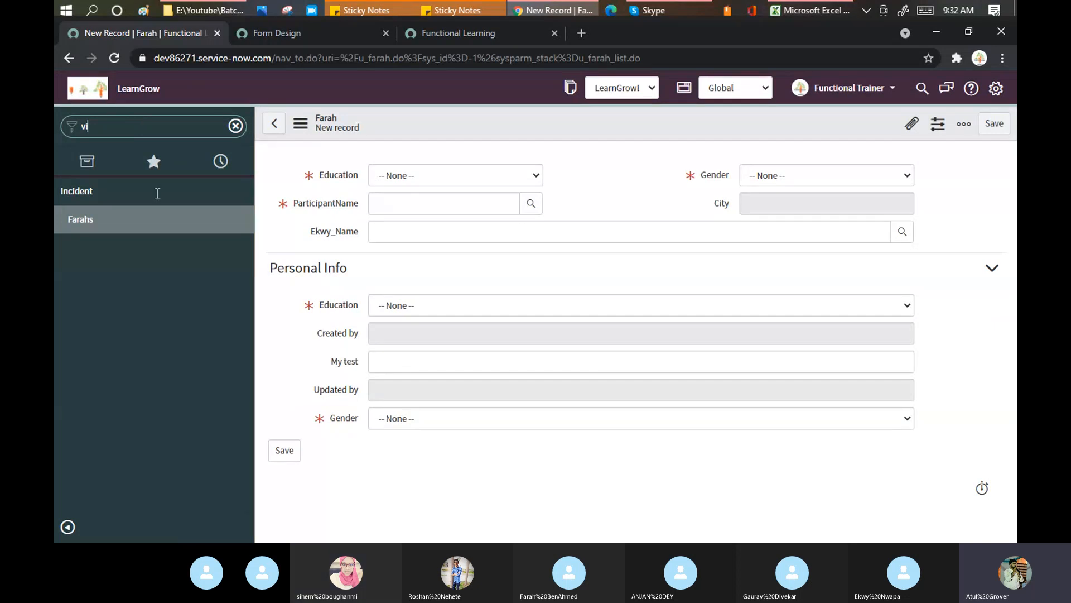
{"action": "type", "text": "ew"}
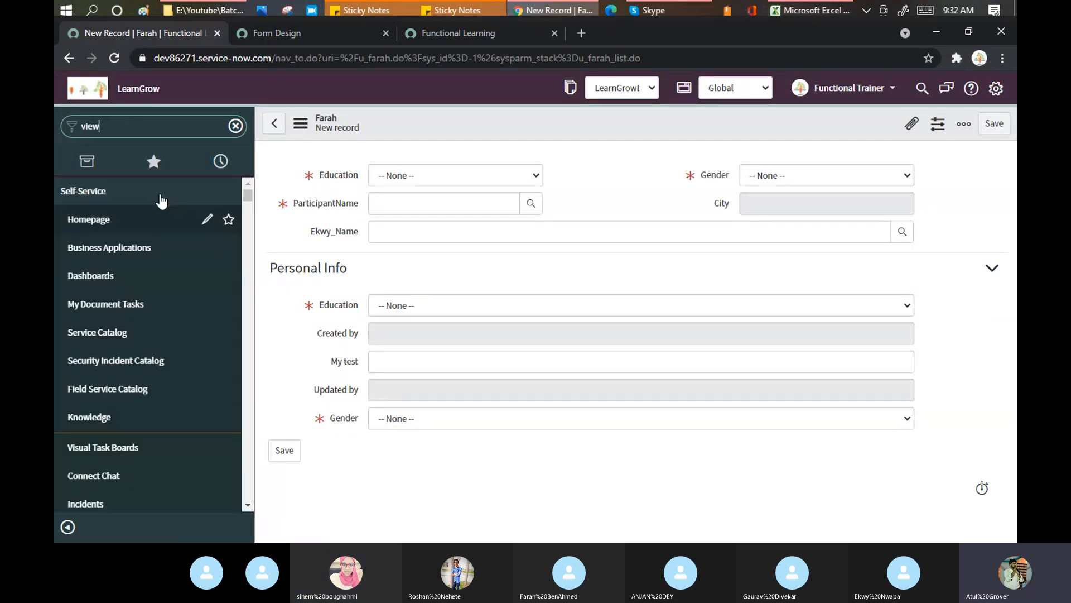
{"action": "scroll", "coordinate": [169, 244], "scroll_direction": "down", "scroll_amount": 5}
{"action": "scroll", "coordinate": [167, 245], "scroll_direction": "down", "scroll_amount": 6}
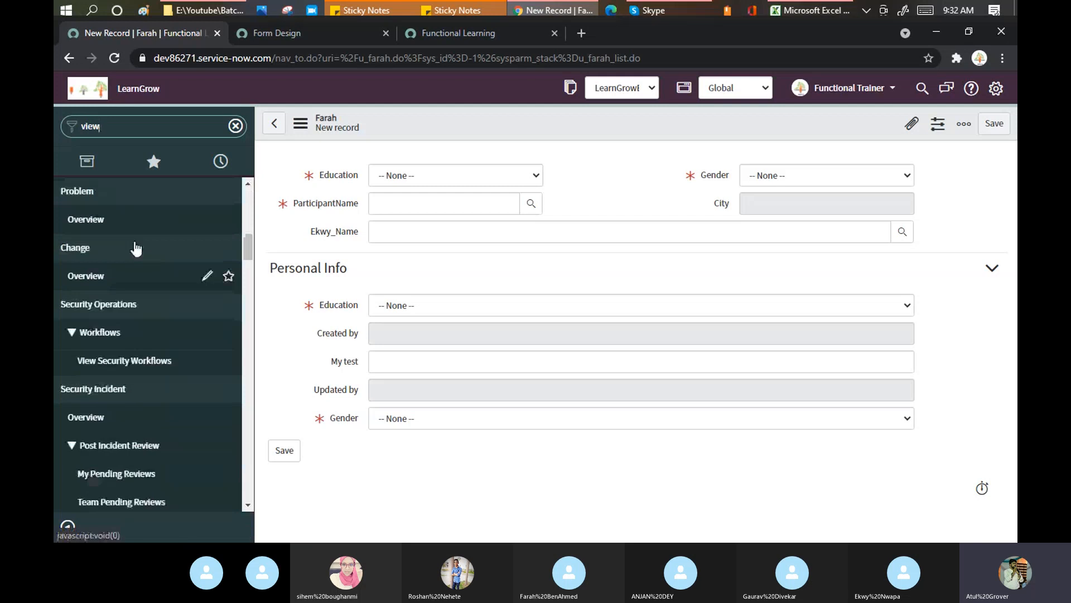
{"action": "scroll", "coordinate": [134, 250], "scroll_direction": "down", "scroll_amount": 8}
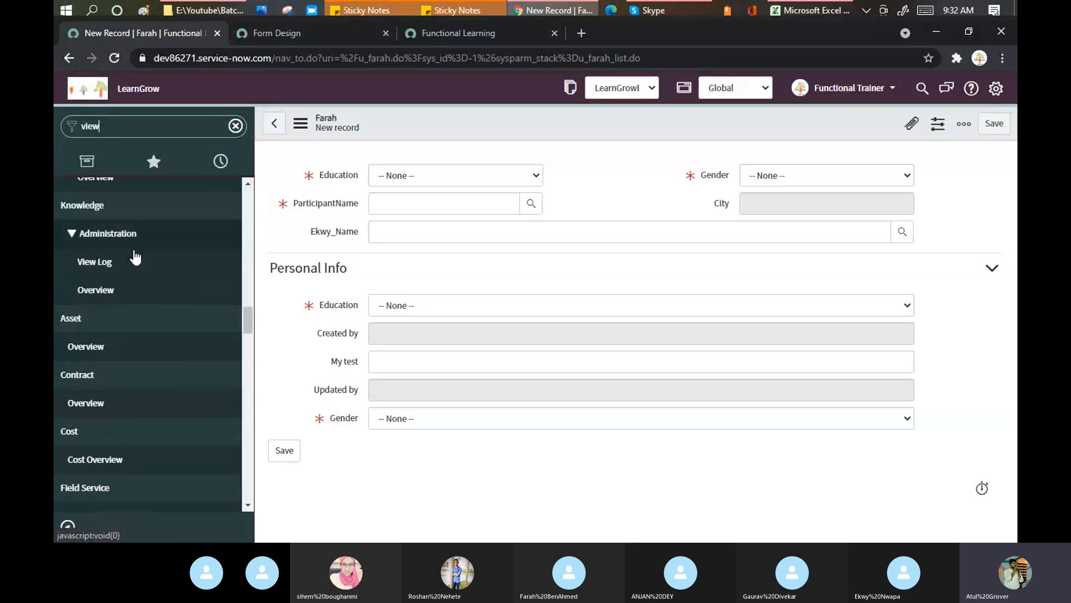
{"action": "scroll", "coordinate": [135, 248], "scroll_direction": "down", "scroll_amount": 4}
{"action": "scroll", "coordinate": [136, 259], "scroll_direction": "down", "scroll_amount": 4}
{"action": "scroll", "coordinate": [135, 260], "scroll_direction": "down", "scroll_amount": 10}
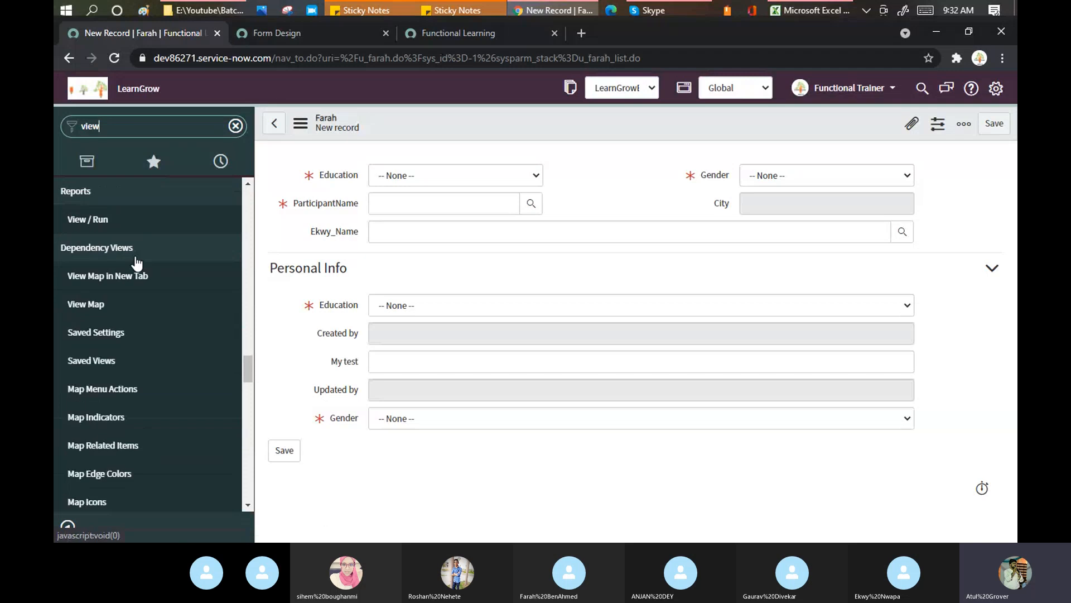
{"action": "scroll", "coordinate": [119, 281], "scroll_direction": "down", "scroll_amount": 12}
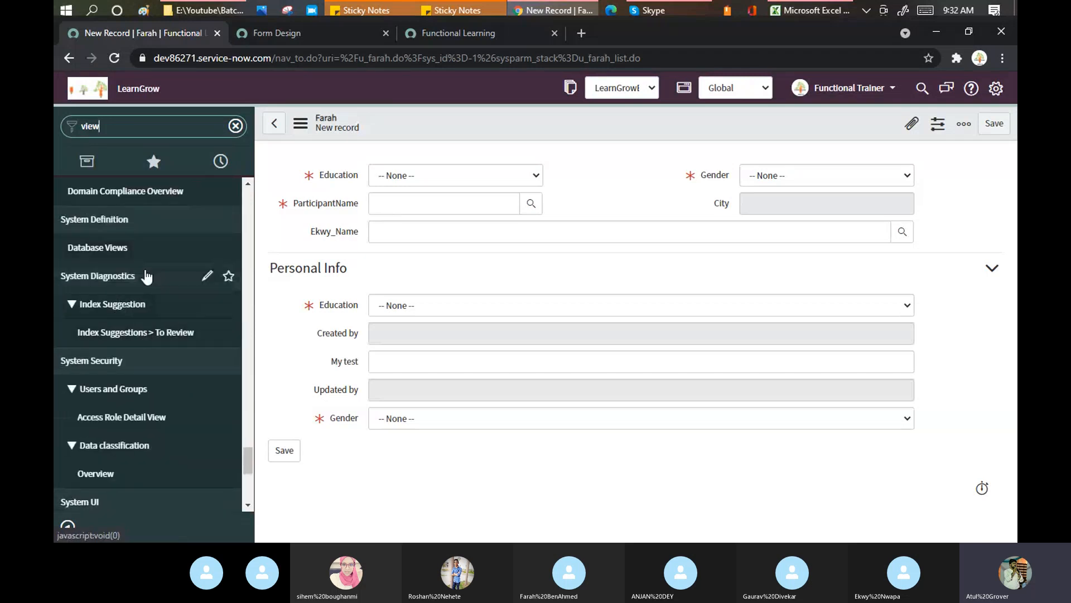
{"action": "scroll", "coordinate": [144, 275], "scroll_direction": "up", "scroll_amount": 3}
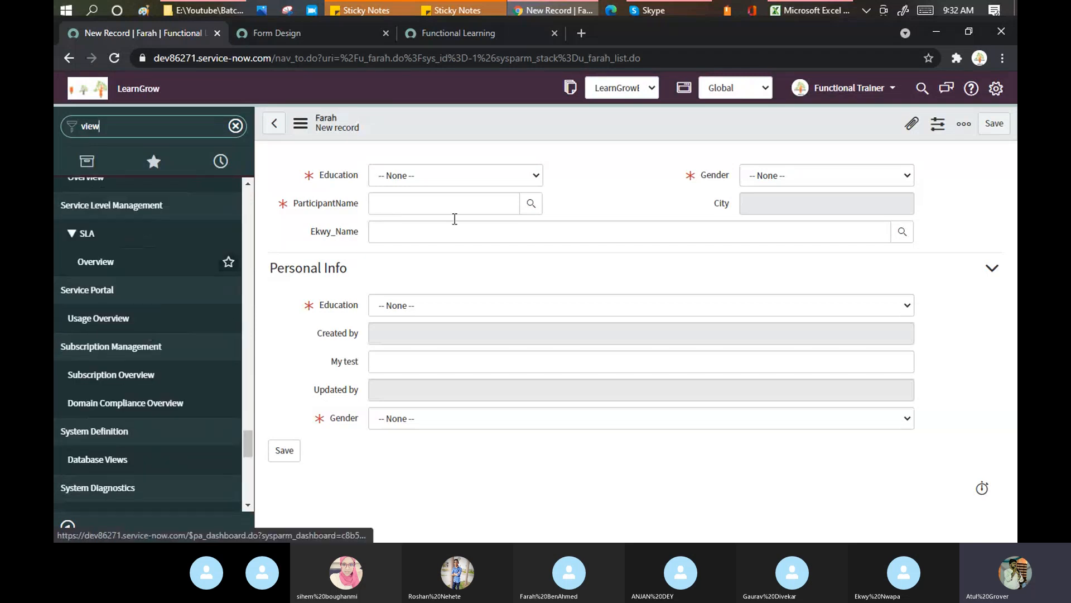
Open the Farah form's Configure > Form Layout page and expand the View name list
{"action": "right_click", "coordinate": [524, 128]}
{"action": "mouse_move", "coordinate": [592, 155]}
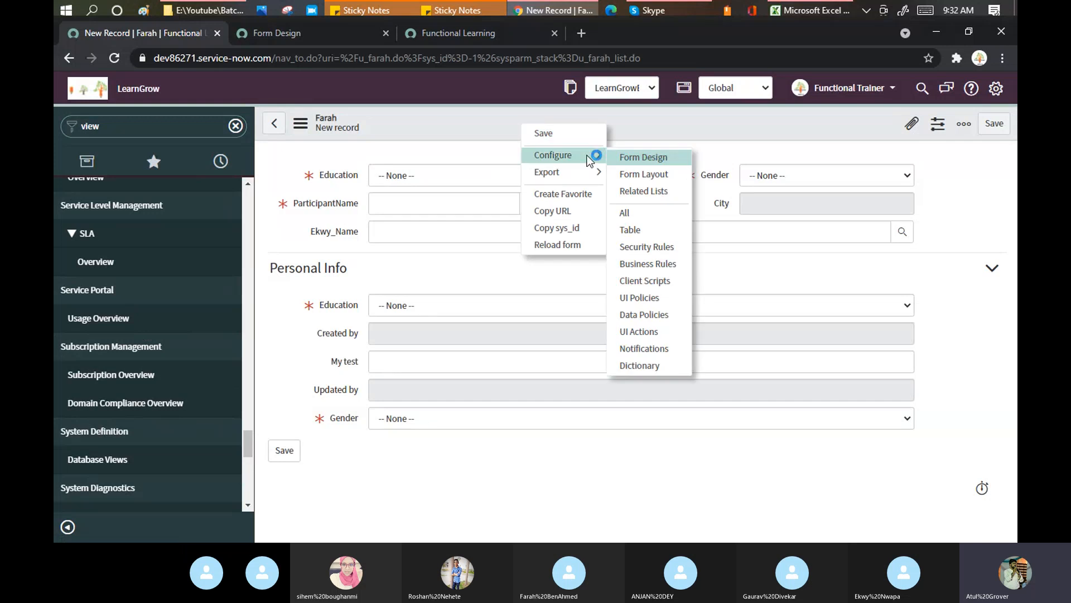
{"action": "left_click", "coordinate": [647, 176]}
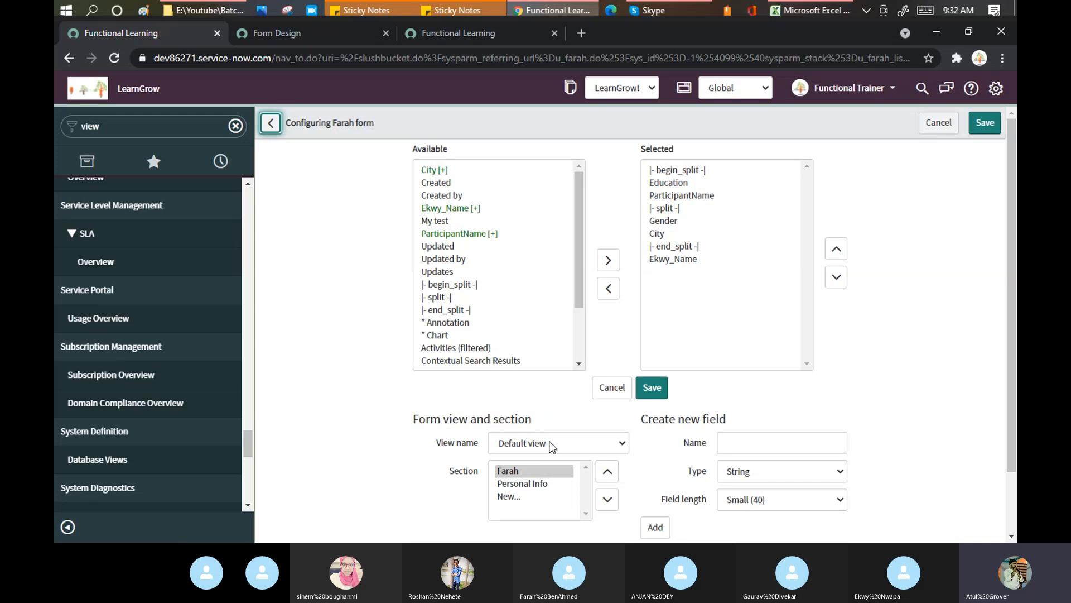
{"action": "scroll", "coordinate": [550, 445], "scroll_direction": "down", "scroll_amount": 1}
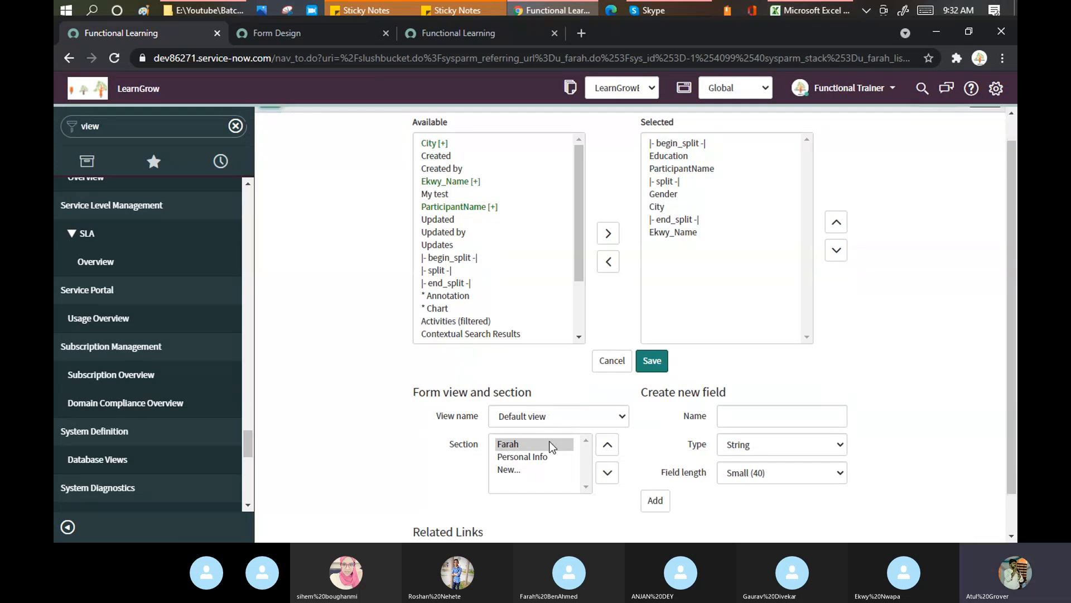
{"action": "scroll", "coordinate": [580, 421], "scroll_direction": "down", "scroll_amount": 1}
{"action": "left_click", "coordinate": [623, 372]}
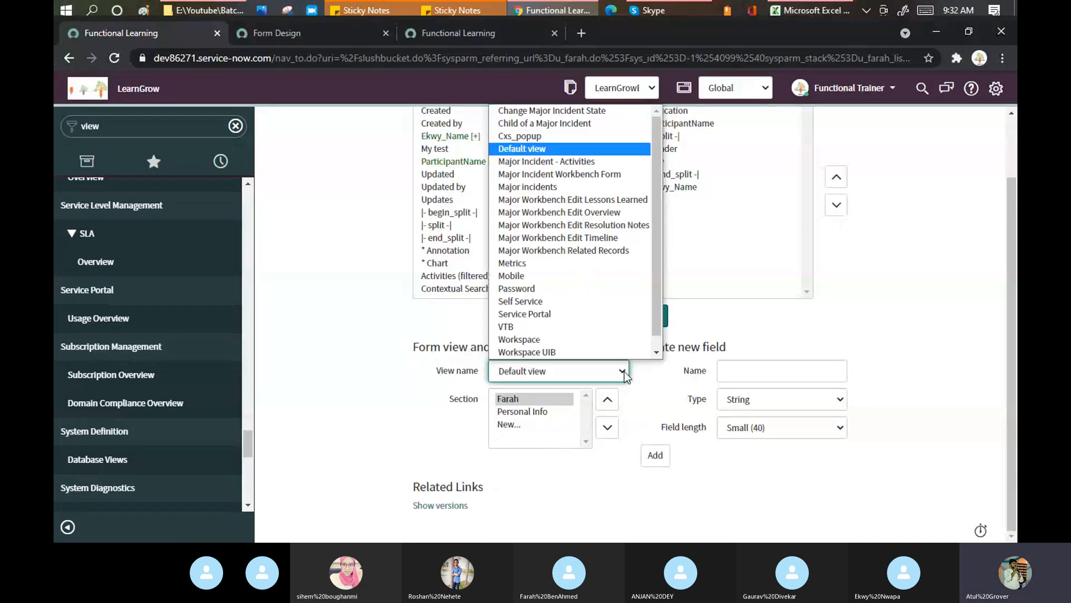
{"action": "scroll", "coordinate": [613, 326], "scroll_direction": "down", "scroll_amount": 1}
Create a new form view named 'Batch3' from the View name list
{"action": "scroll", "coordinate": [670, 311], "scroll_direction": "up", "scroll_amount": 2}
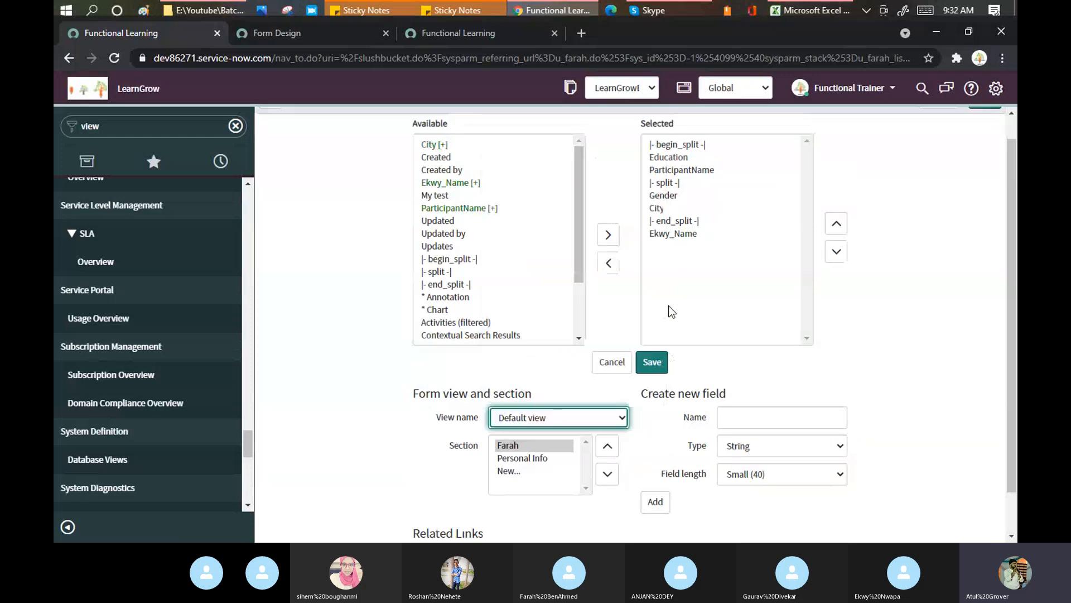
{"action": "left_click", "coordinate": [620, 441]}
{"action": "scroll", "coordinate": [653, 234], "scroll_direction": "down", "scroll_amount": 1}
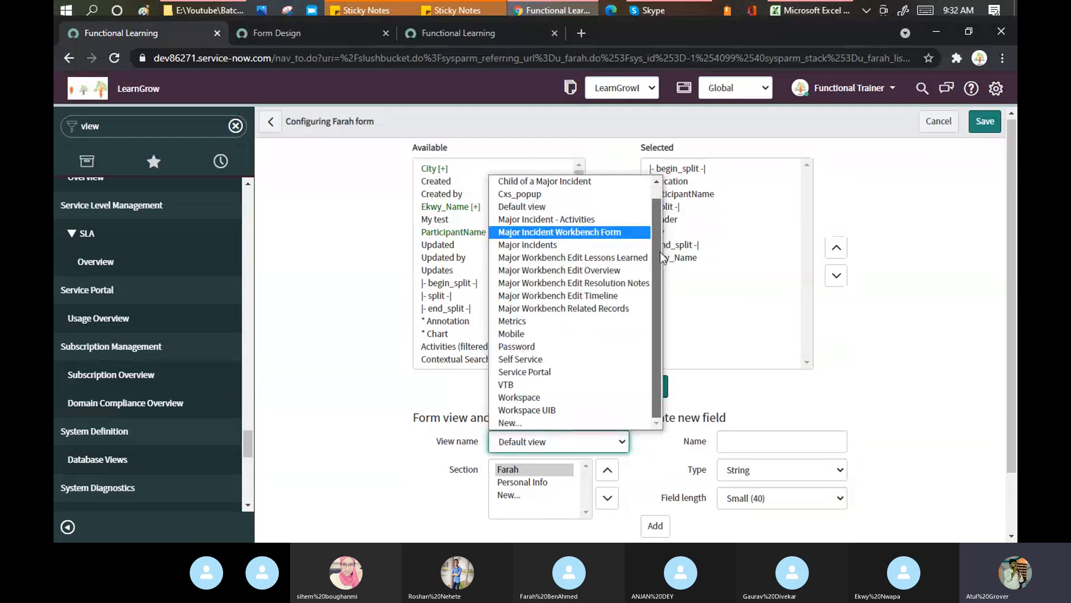
{"action": "left_click", "coordinate": [512, 424]}
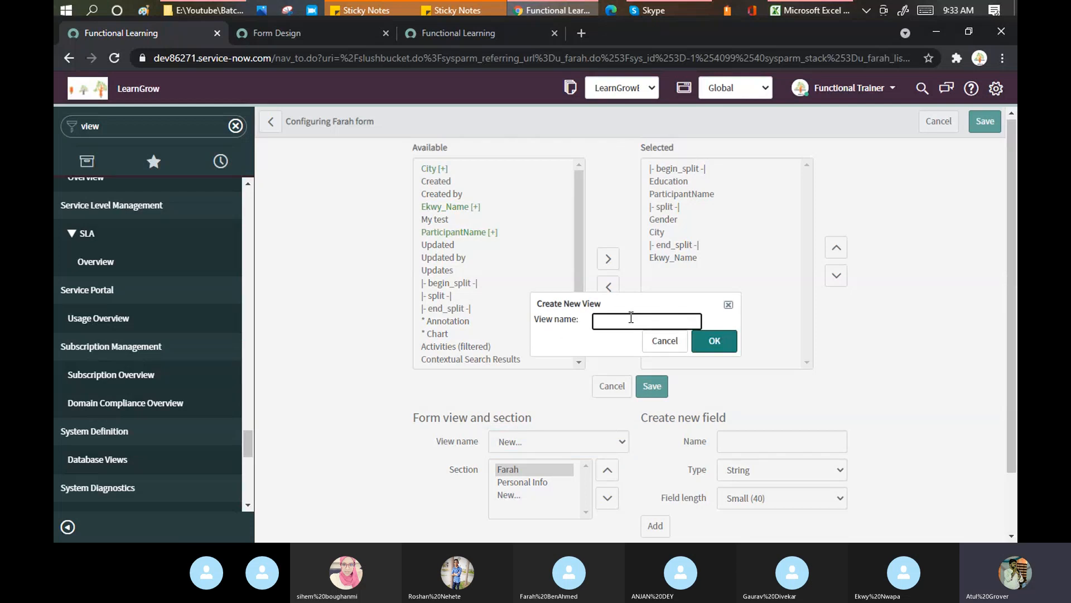
{"action": "type", "text": "Batch3"}
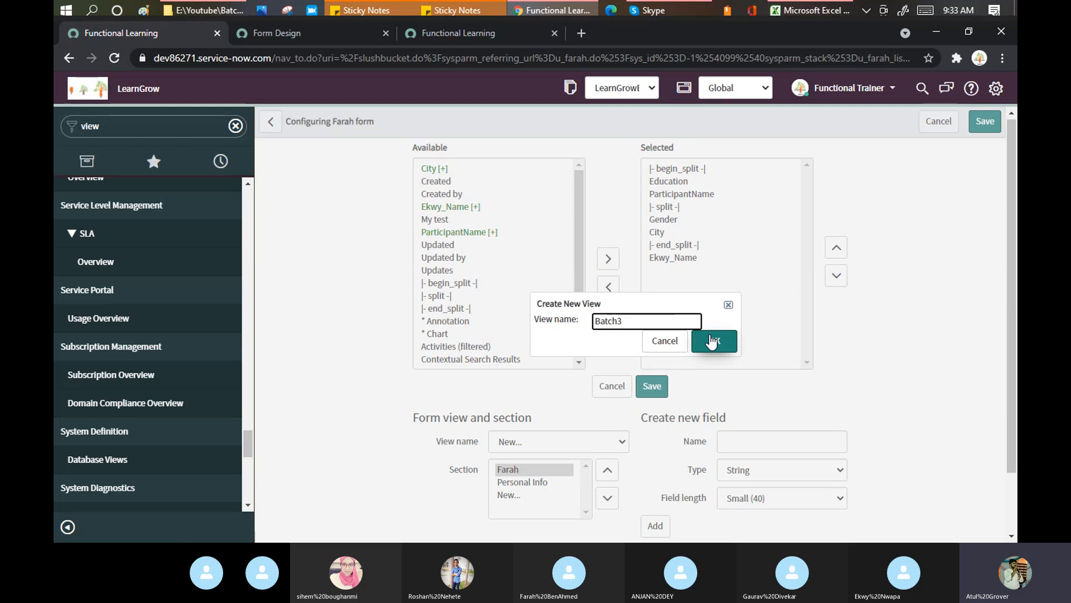
{"action": "left_click", "coordinate": [712, 341]}
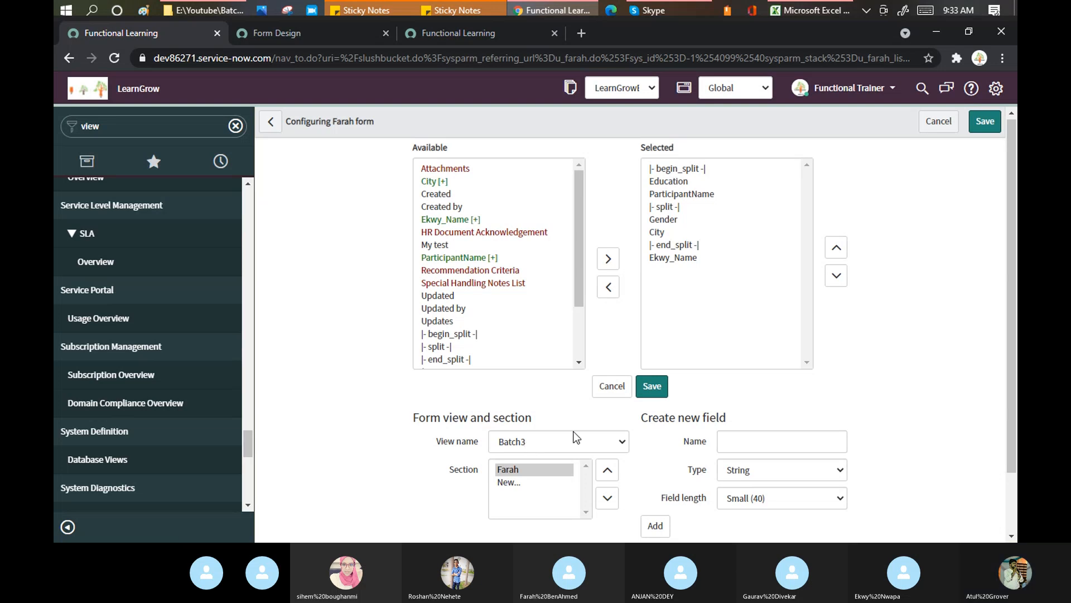
Add an 'Edcuation' section with My test and Gender to Batch3 and save the layout
{"action": "scroll", "coordinate": [597, 422], "scroll_direction": "down", "scroll_amount": 1}
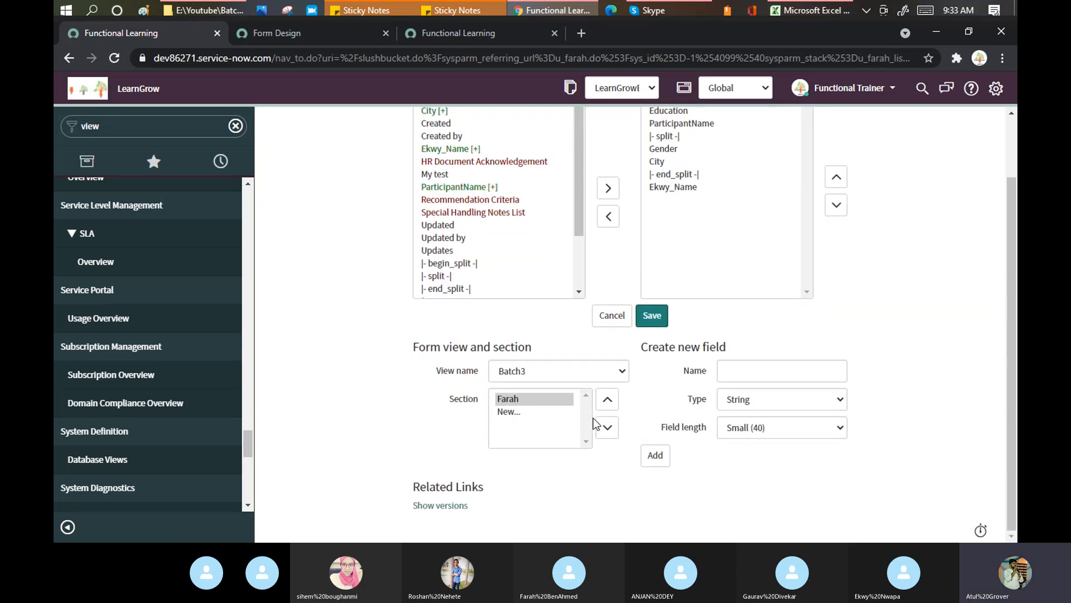
{"action": "left_click", "coordinate": [509, 412]}
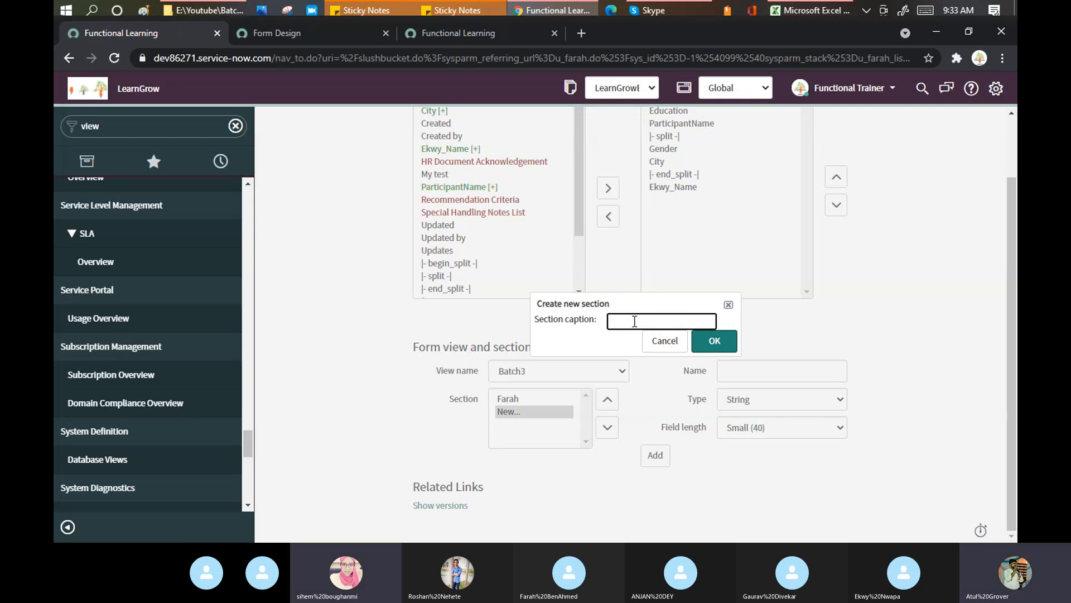
{"action": "type", "text": "Edcuation"}
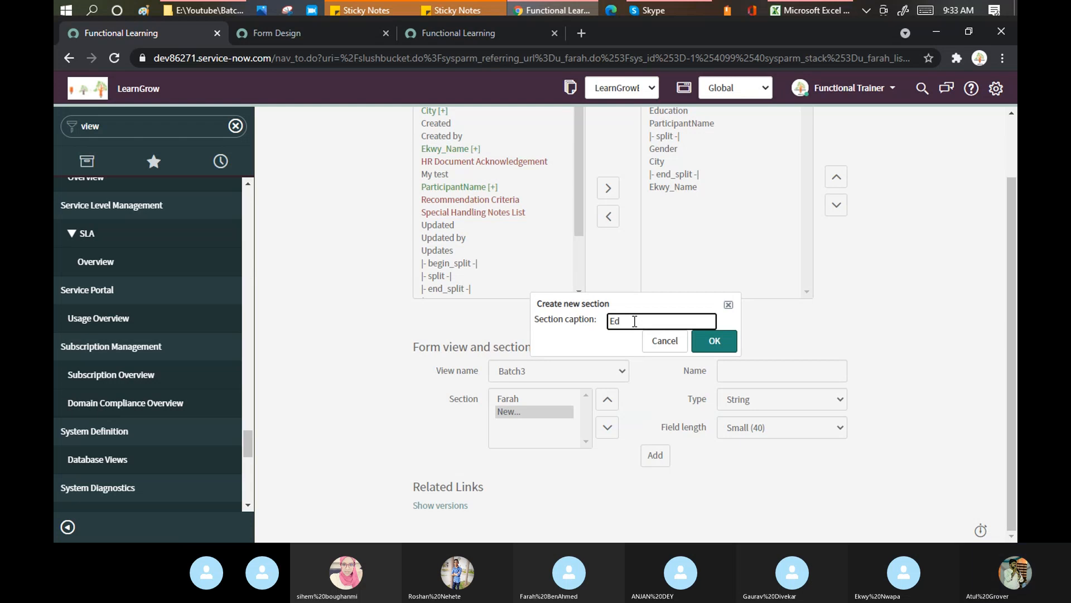
{"action": "left_click", "coordinate": [733, 349]}
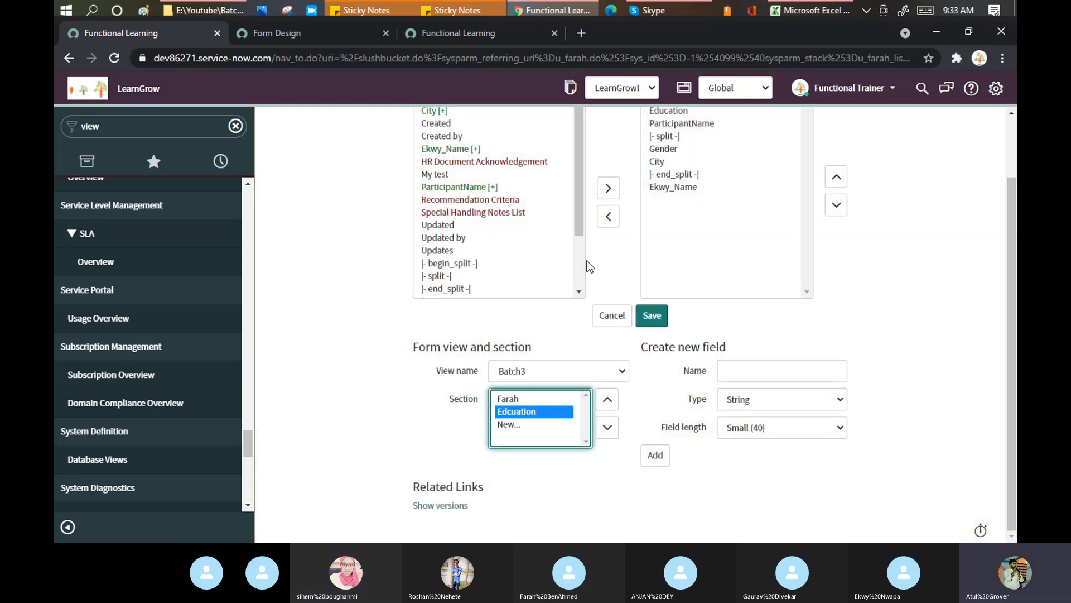
{"action": "scroll", "coordinate": [677, 257], "scroll_direction": "up", "scroll_amount": 2}
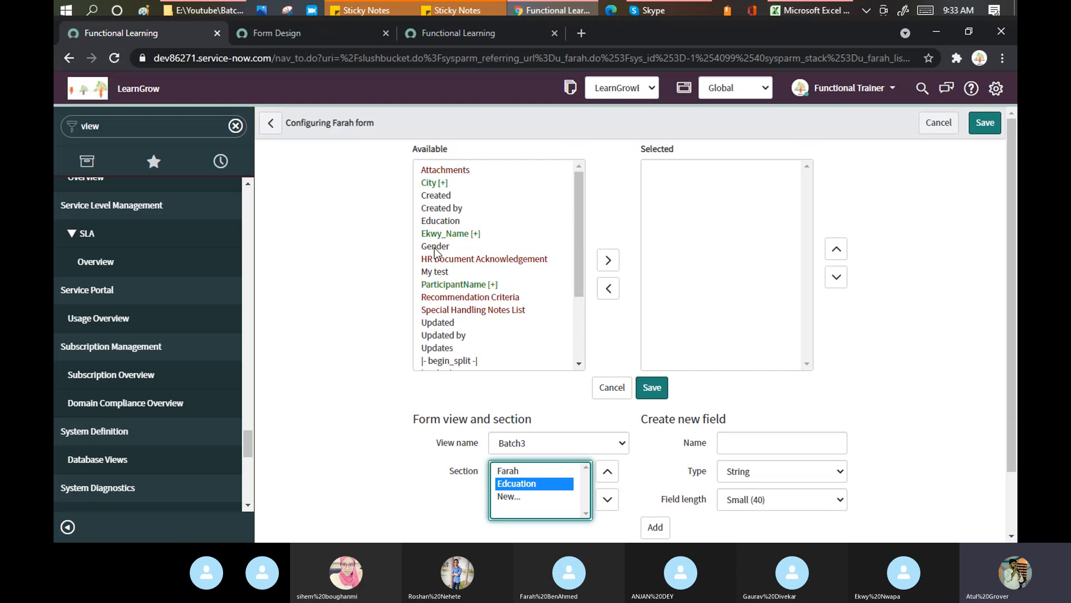
{"action": "double_click", "coordinate": [444, 272]}
{"action": "double_click", "coordinate": [437, 247]}
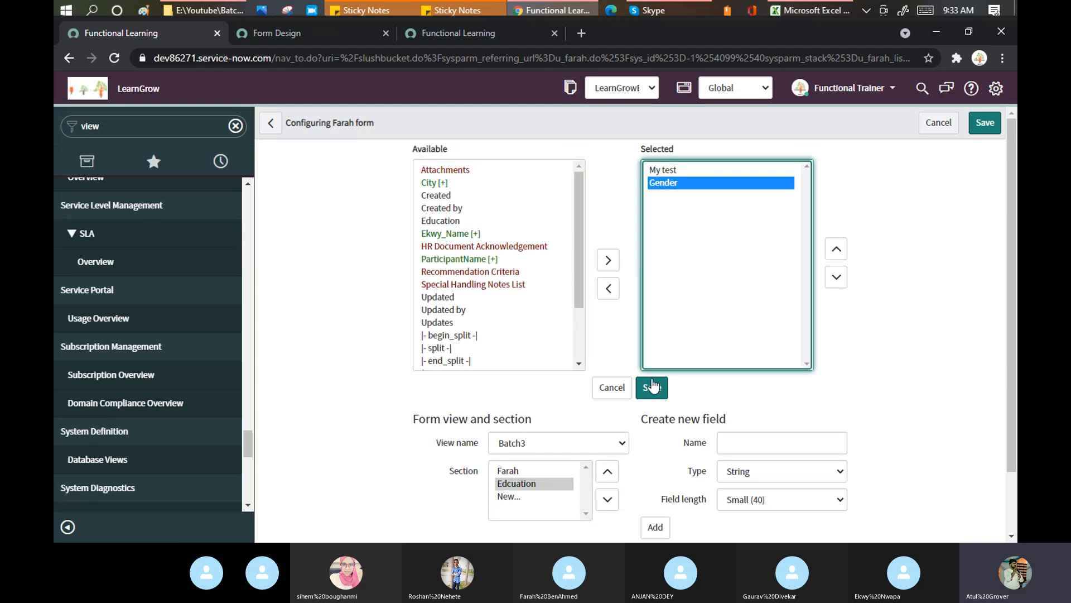
{"action": "left_click", "coordinate": [654, 387]}
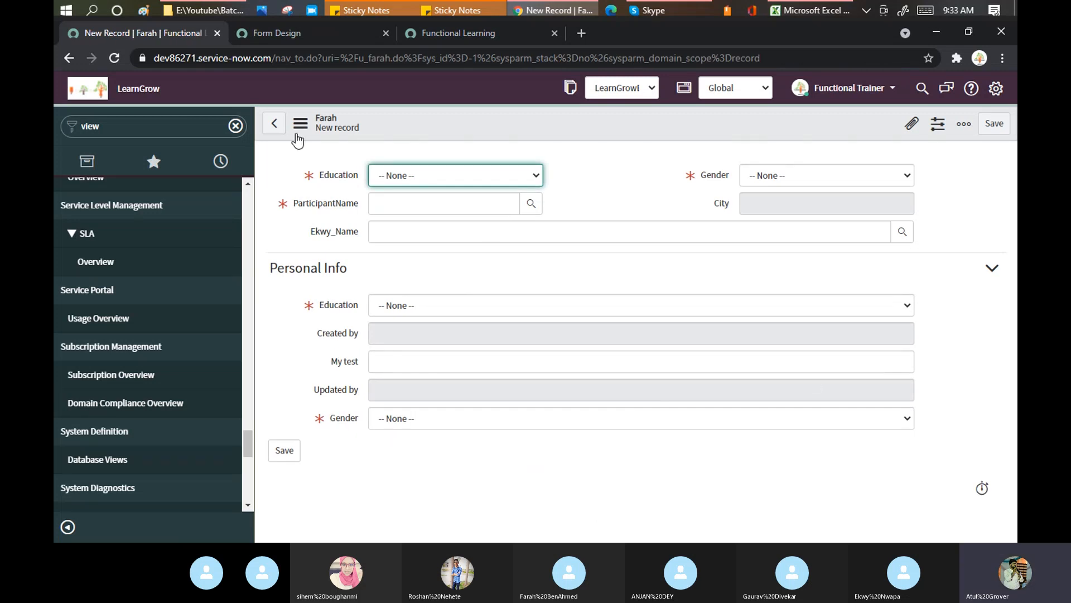
Set the top Education field to MBA and Gender to Male
{"action": "left_click", "coordinate": [299, 127]}
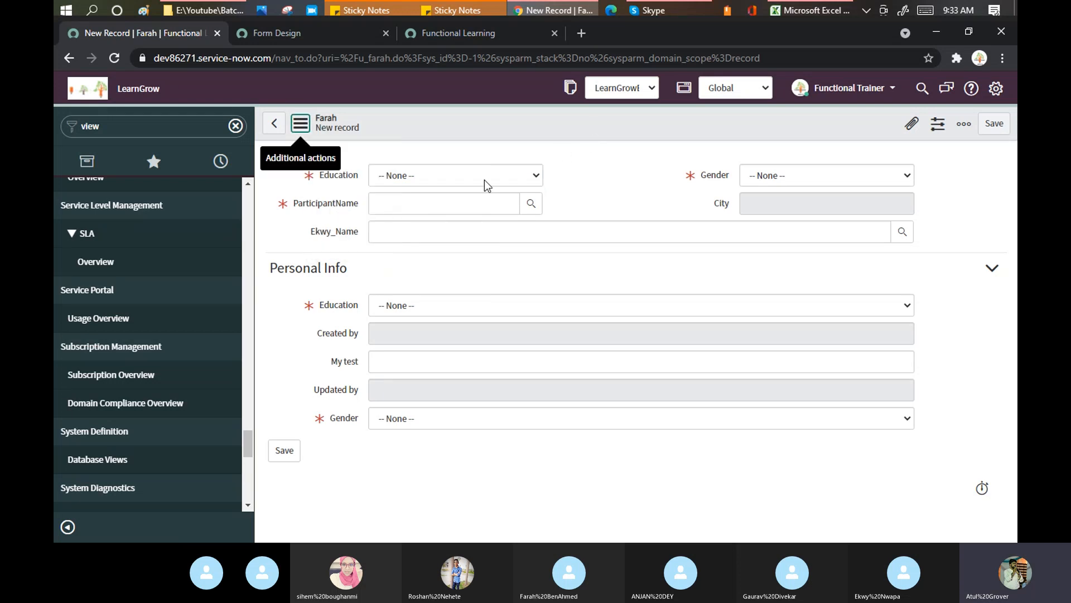
{"action": "left_click", "coordinate": [433, 176]}
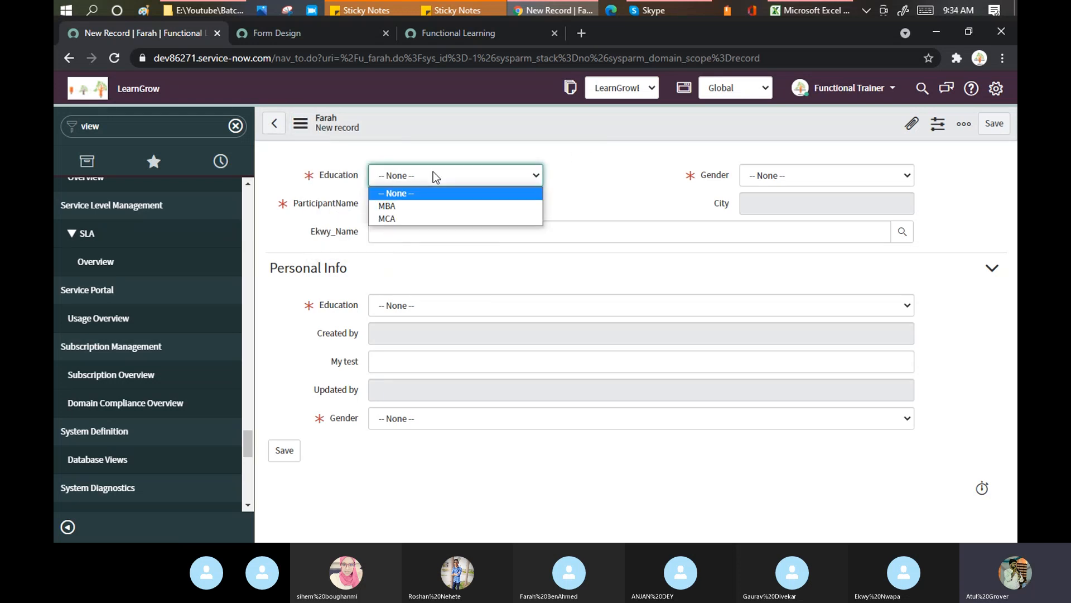
{"action": "left_click", "coordinate": [417, 205]}
{"action": "left_click", "coordinate": [751, 177]}
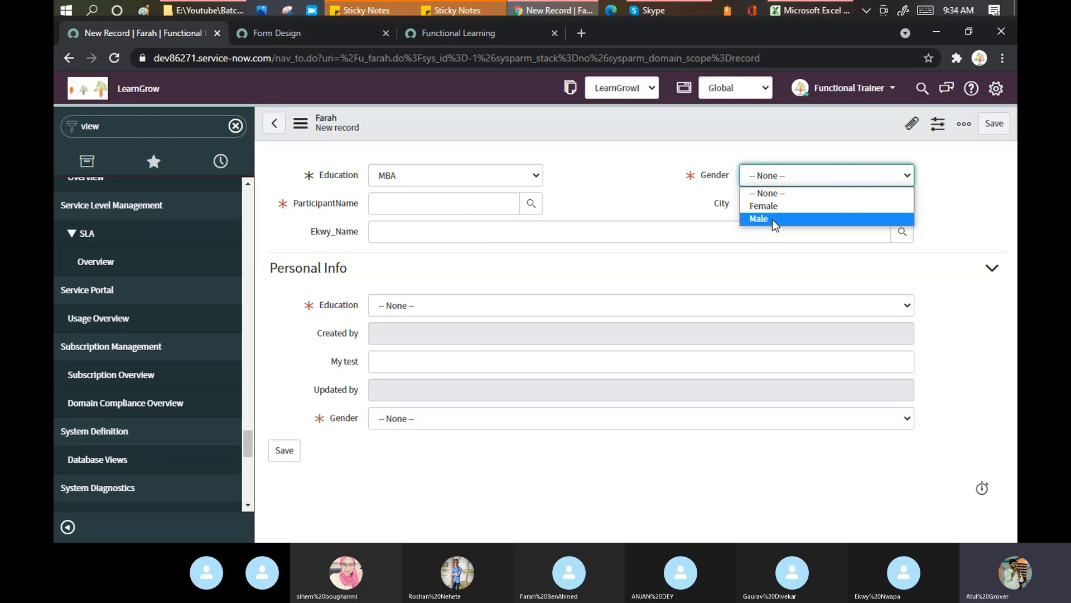
{"action": "left_click", "coordinate": [776, 222]}
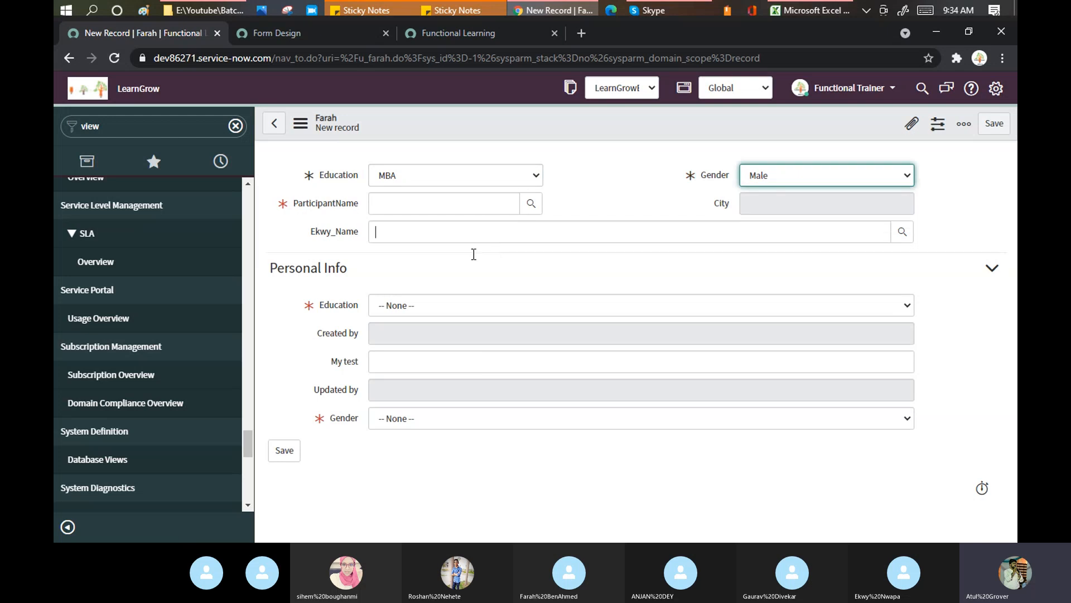
Set the Personal Info section's Education to MBA and Gender to Female
{"action": "left_click", "coordinate": [415, 307]}
{"action": "left_click", "coordinate": [387, 336]}
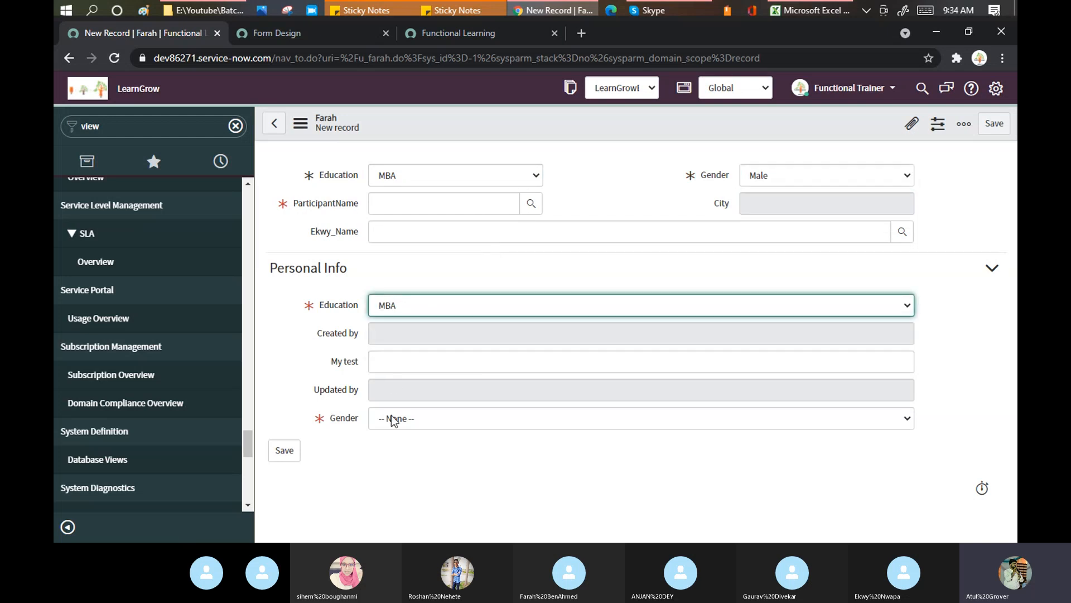
{"action": "left_click", "coordinate": [394, 419]}
{"action": "left_click", "coordinate": [389, 454]}
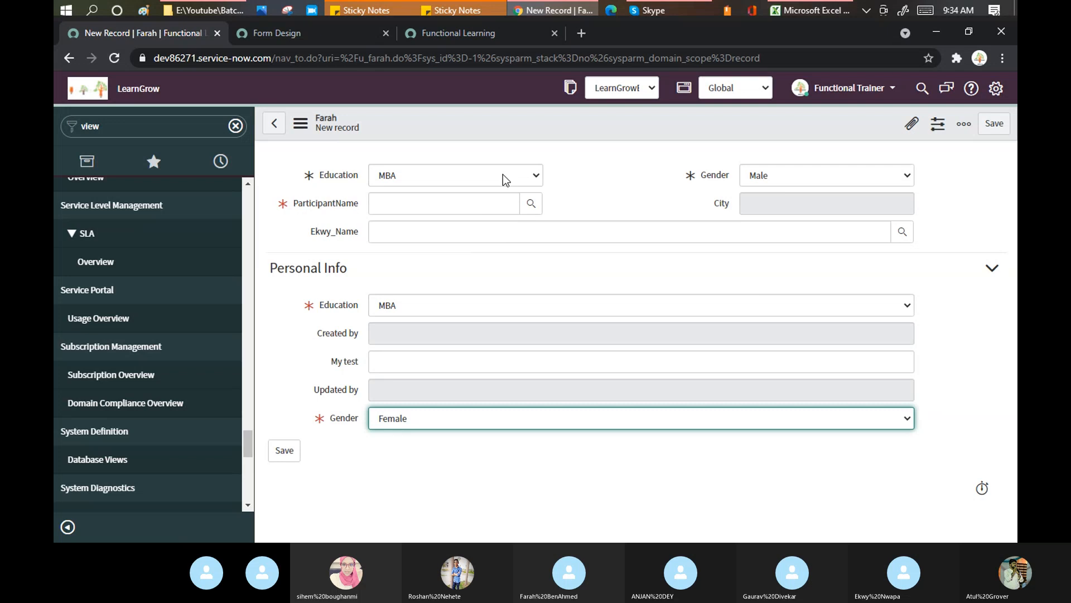
Attempt to save, then pick a participant for ParticipantName using a '*' lookup search
{"action": "right_click", "coordinate": [508, 123]}
{"action": "left_click", "coordinate": [528, 129]}
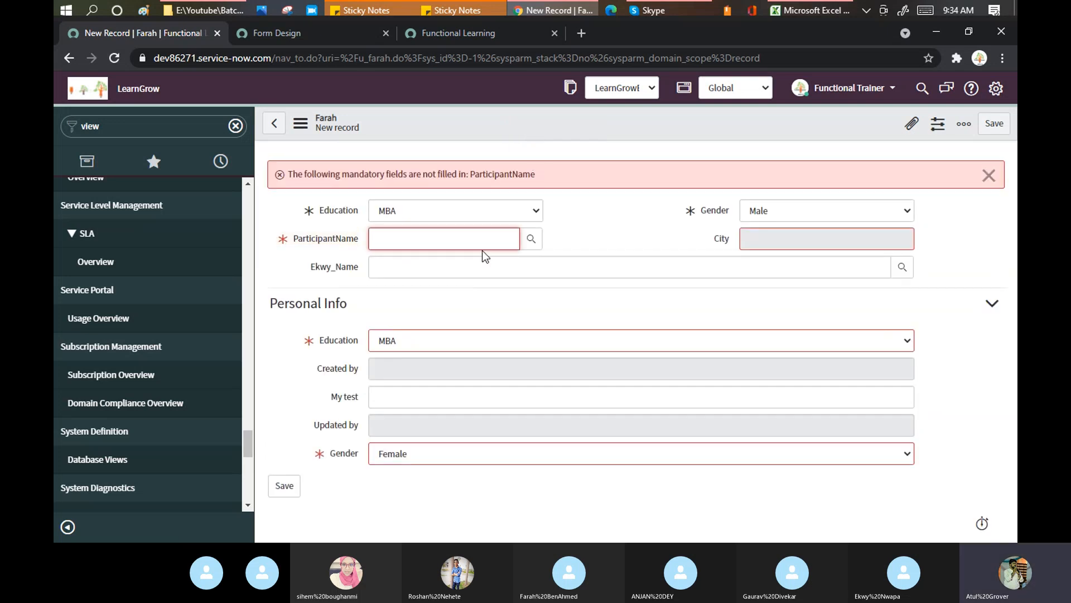
{"action": "type", "text": "*"}
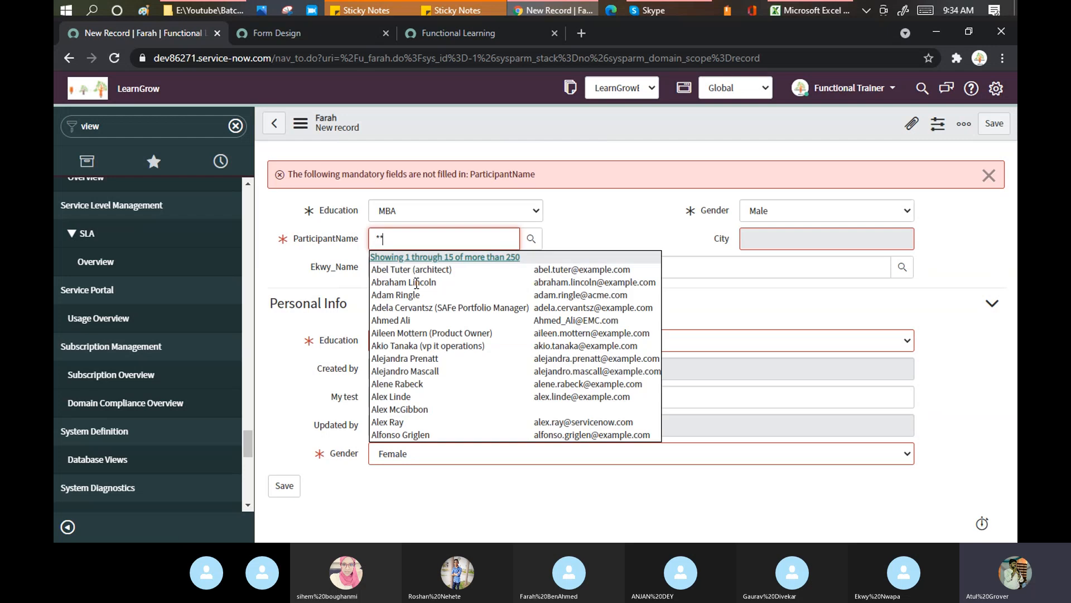
{"action": "left_click", "coordinate": [417, 294]}
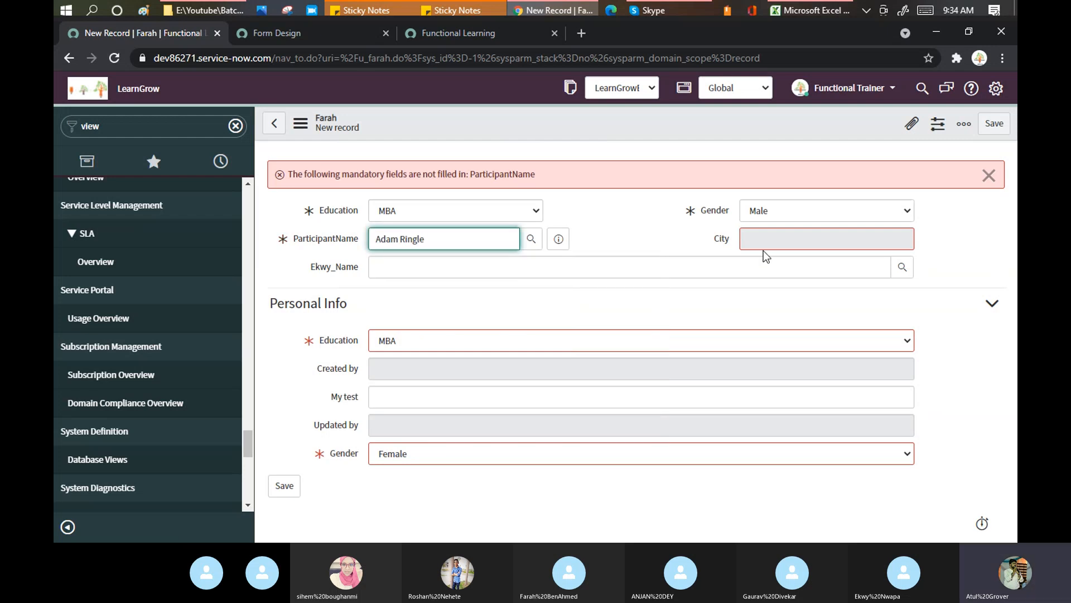
{"action": "left_click", "coordinate": [768, 236]}
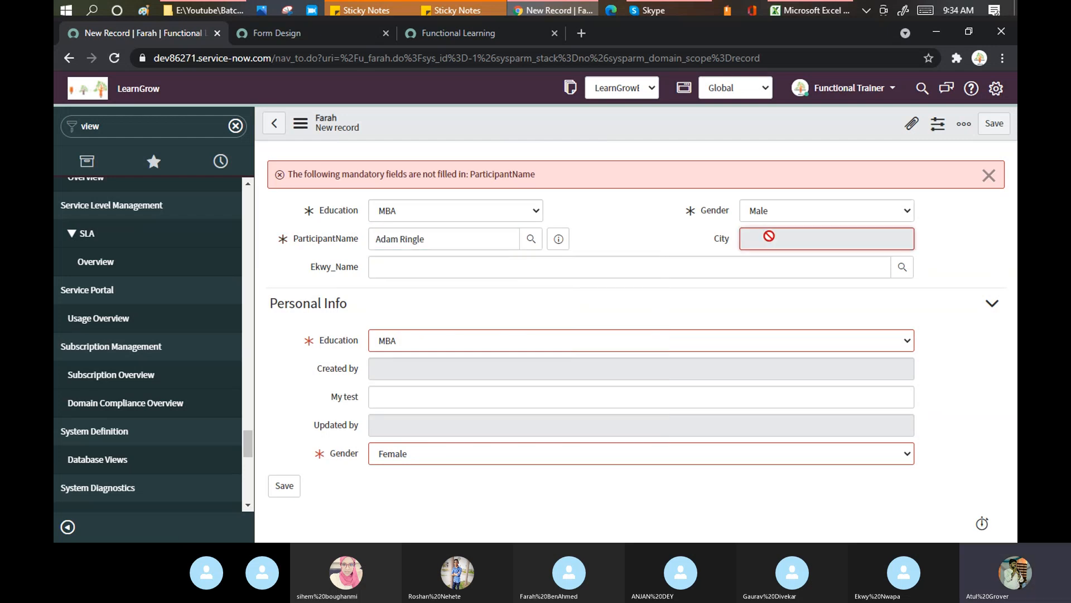
Save the new Farah record from the header's context menu
{"action": "left_click", "coordinate": [733, 342]}
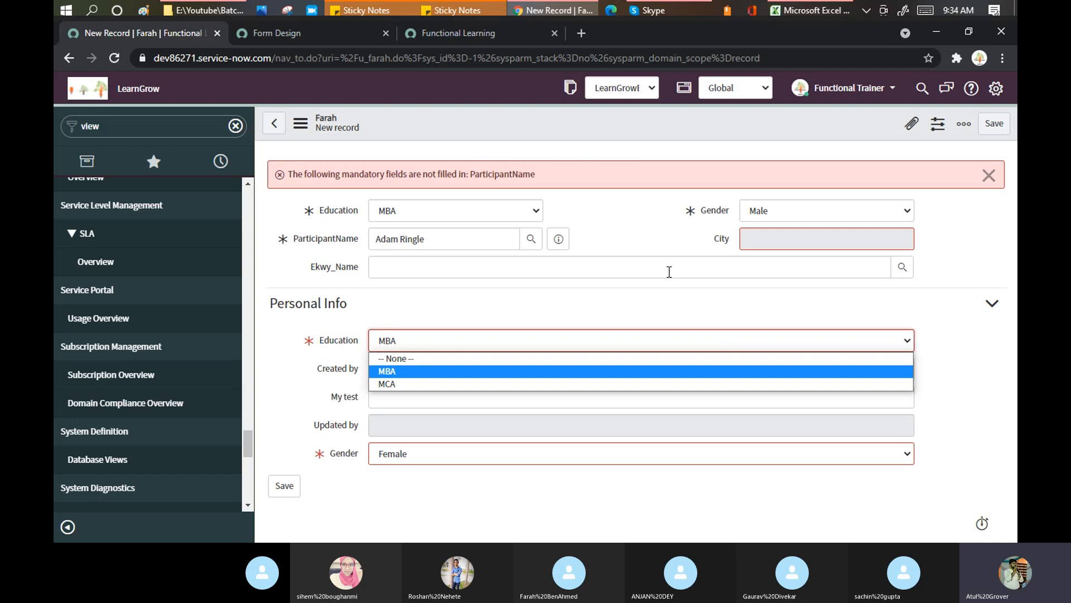
{"action": "right_click", "coordinate": [552, 130]}
{"action": "left_click", "coordinate": [557, 132]}
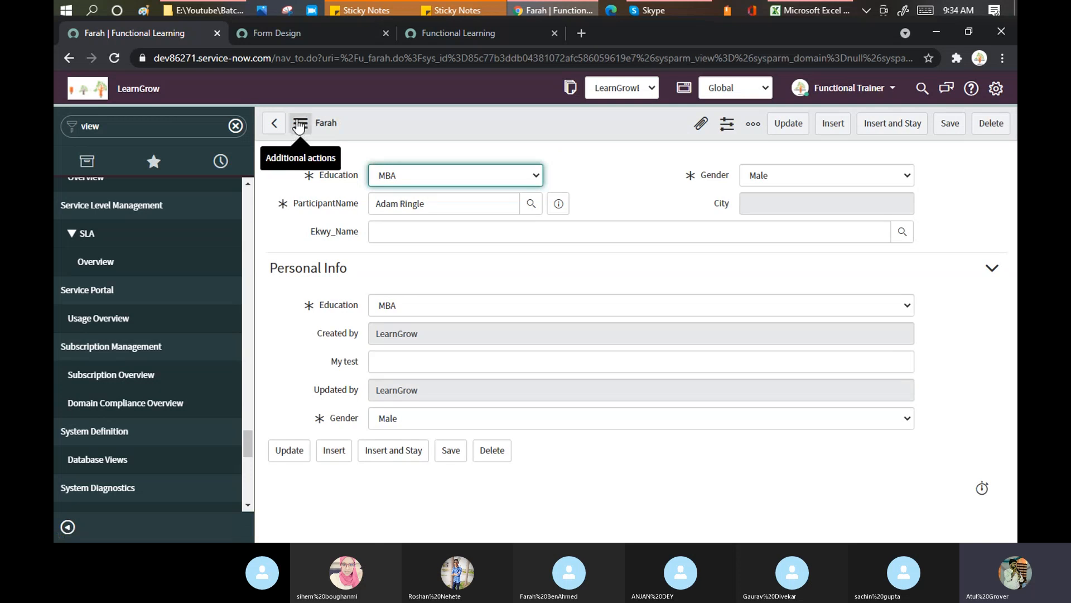
{"action": "left_click", "coordinate": [300, 123]}
{"action": "mouse_move", "coordinate": [381, 232]}
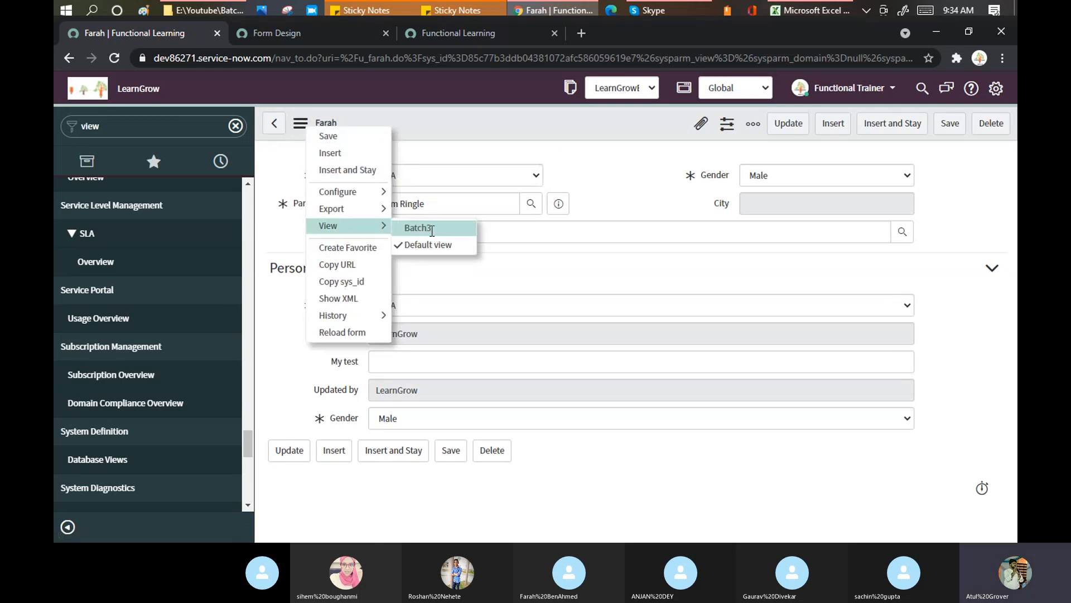
Switch the saved Farah record to the Batch3 view, then dismiss the reopened view menu
{"action": "left_click", "coordinate": [432, 228]}
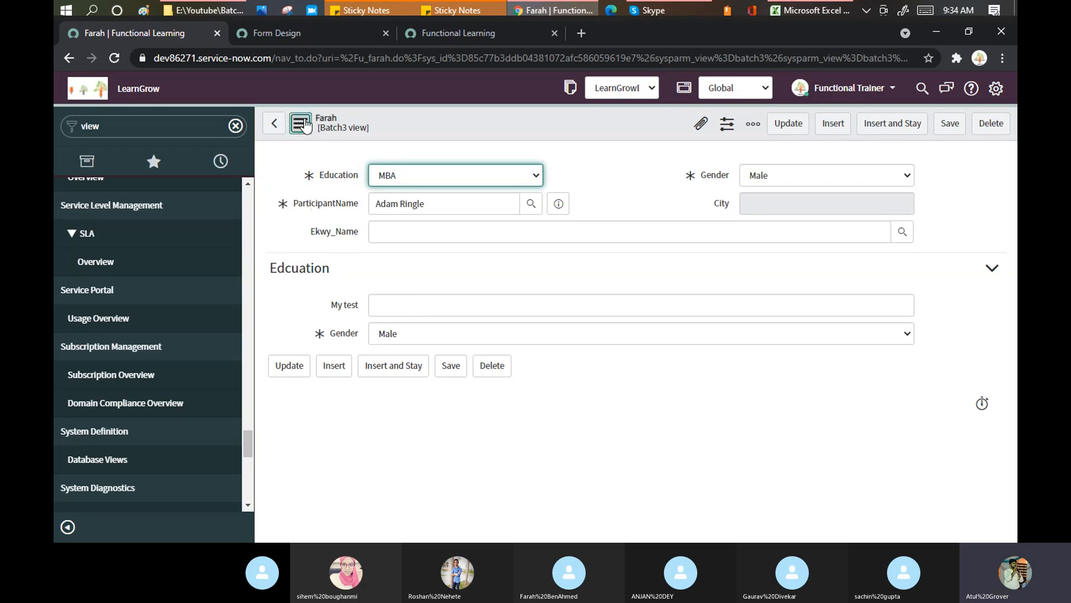
{"action": "left_click", "coordinate": [300, 124]}
{"action": "mouse_move", "coordinate": [335, 225]}
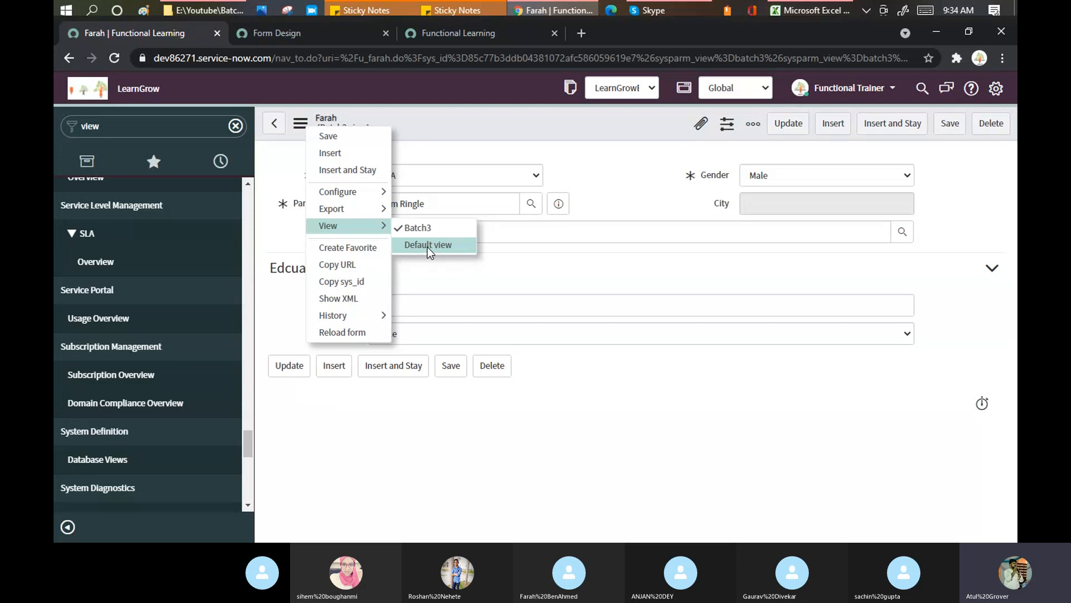
{"action": "left_click", "coordinate": [118, 122]}
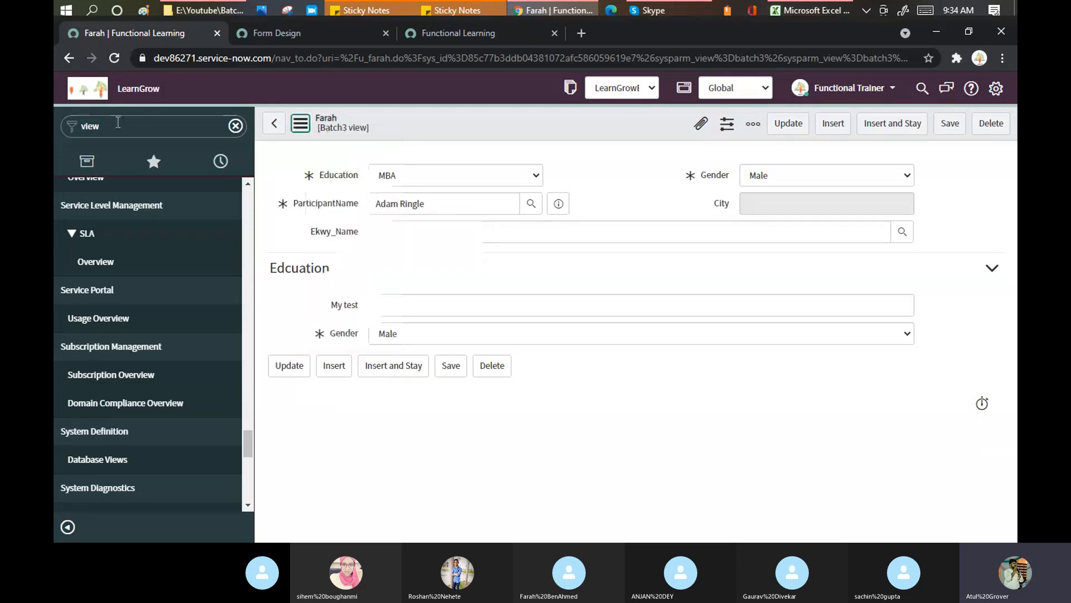
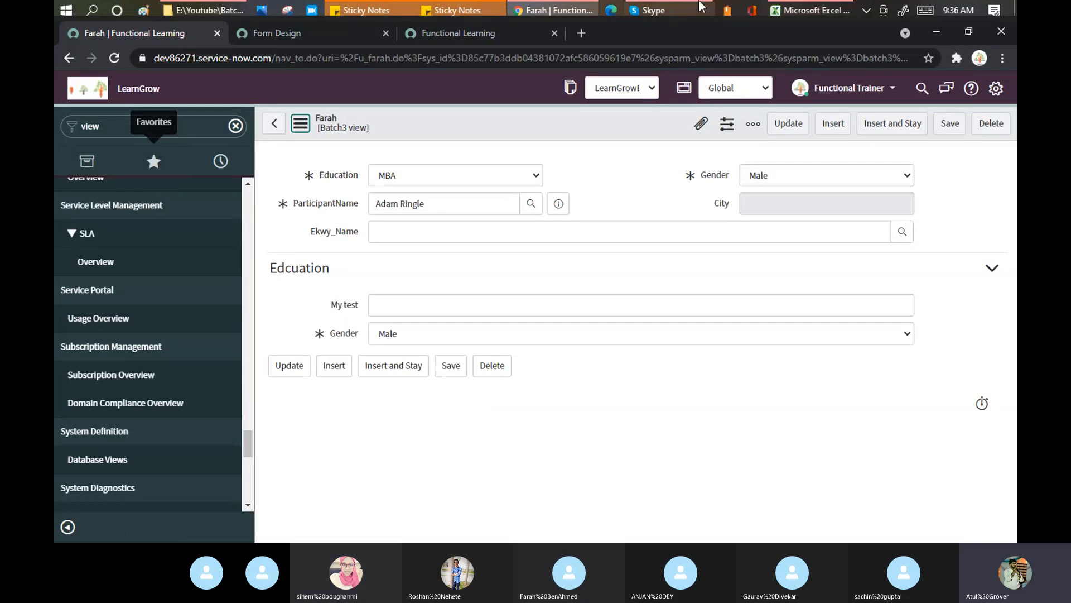
Open the Users module in a new tab from the navigator and start a new user record
{"action": "left_click", "coordinate": [647, 10]}
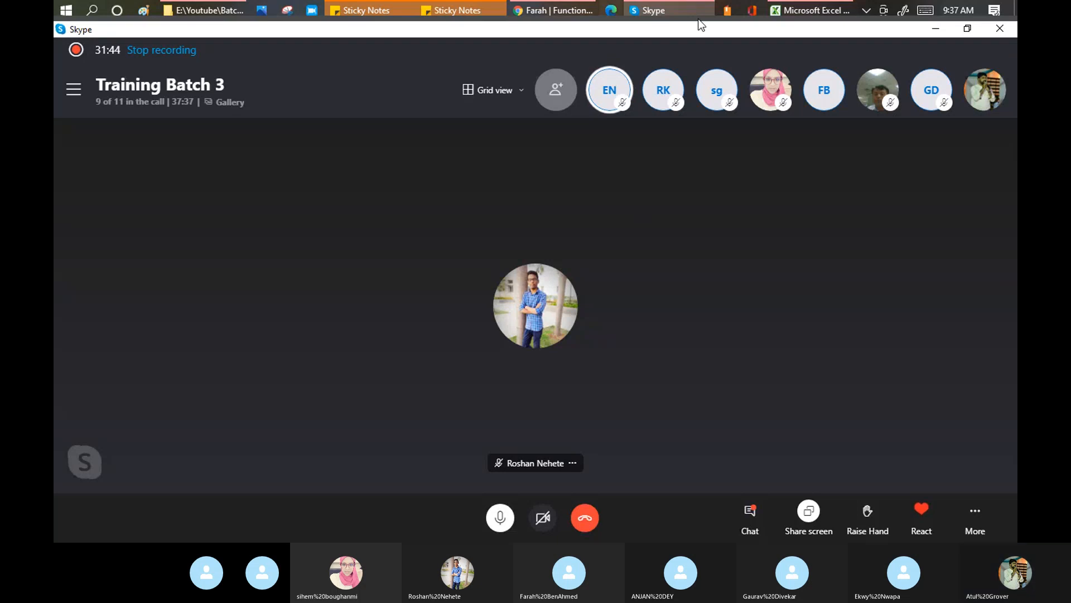
{"action": "mouse_move", "coordinate": [559, 13]}
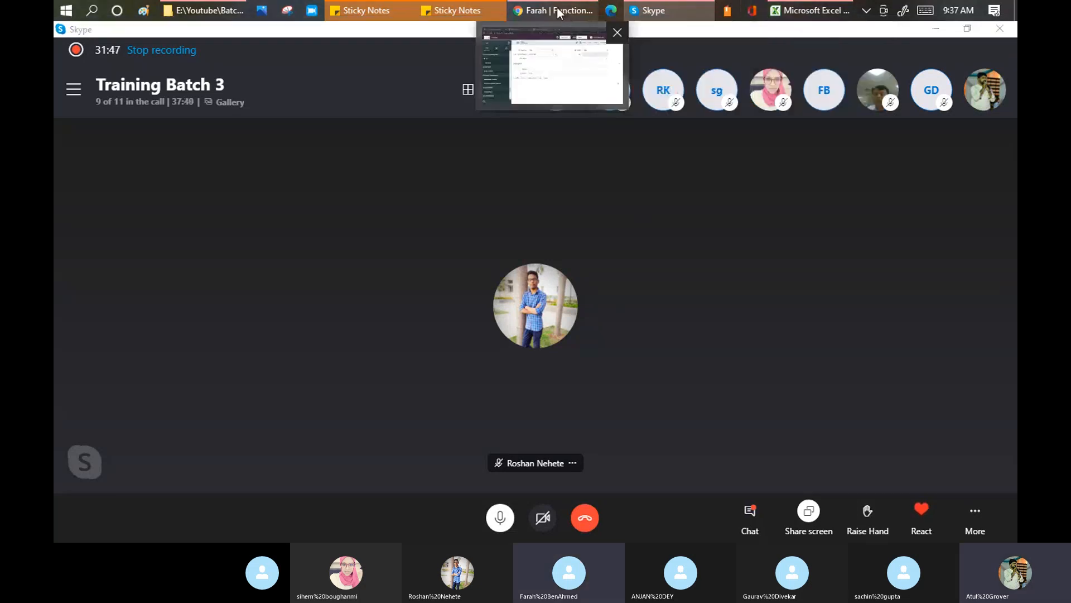
{"action": "left_click", "coordinate": [557, 42]}
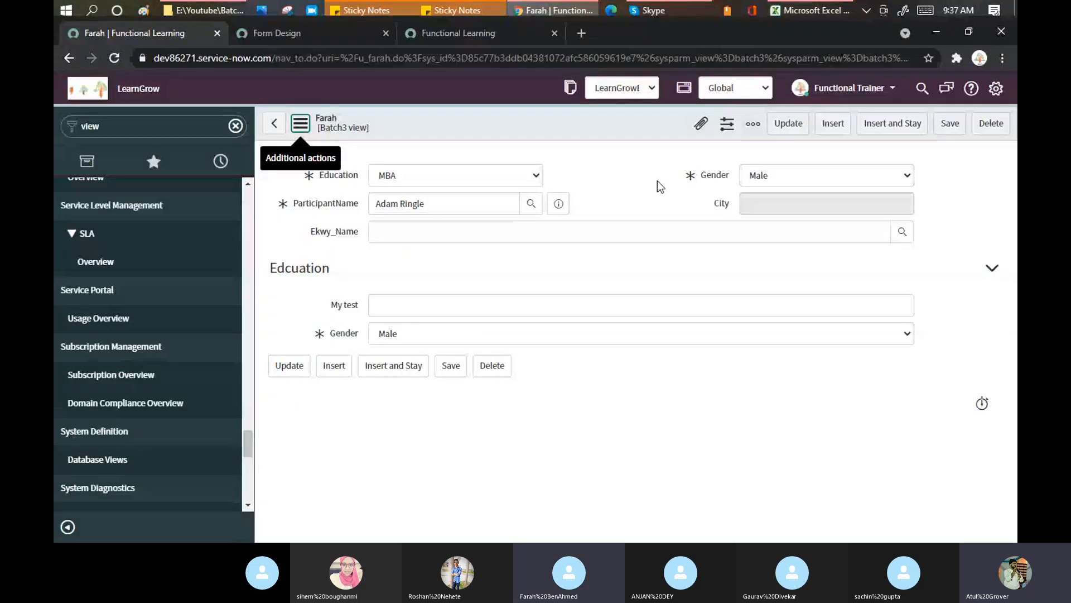
{"action": "left_click", "coordinate": [654, 10]}
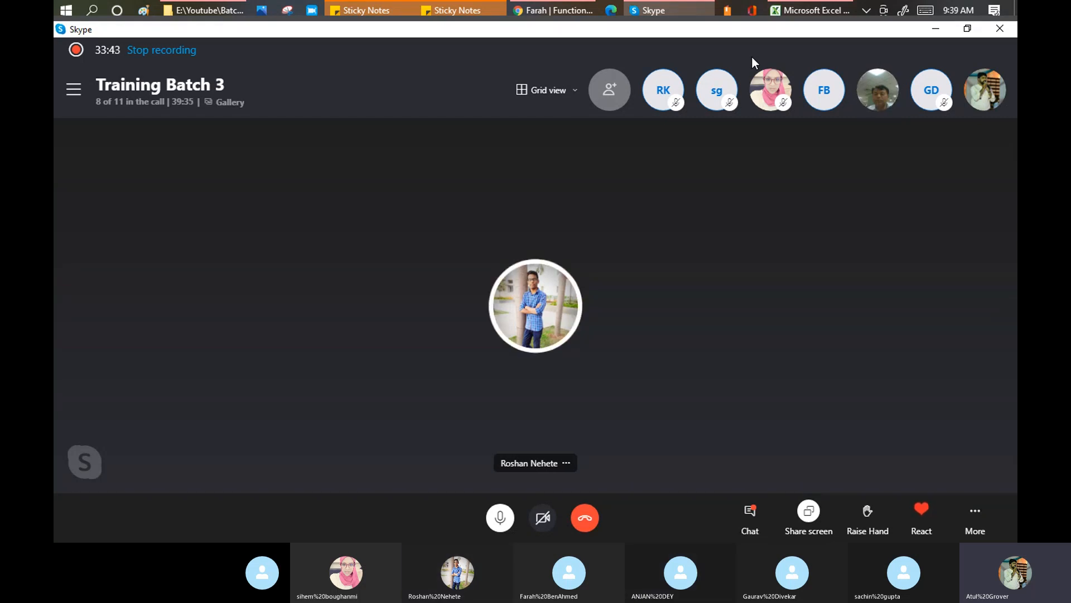
{"action": "left_click", "coordinate": [539, 11]}
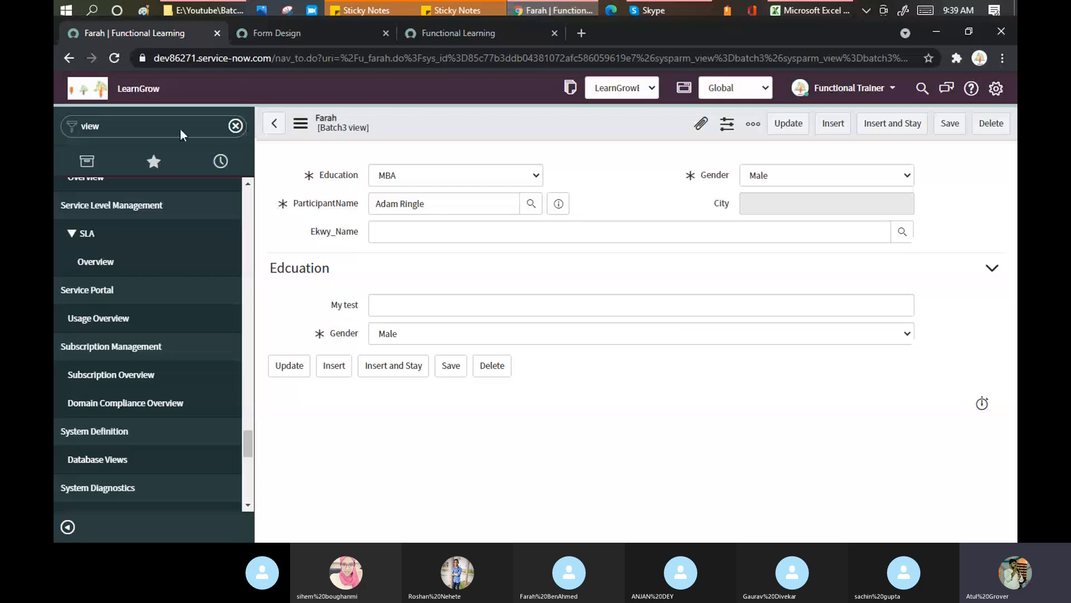
{"action": "left_click", "coordinate": [179, 128]}
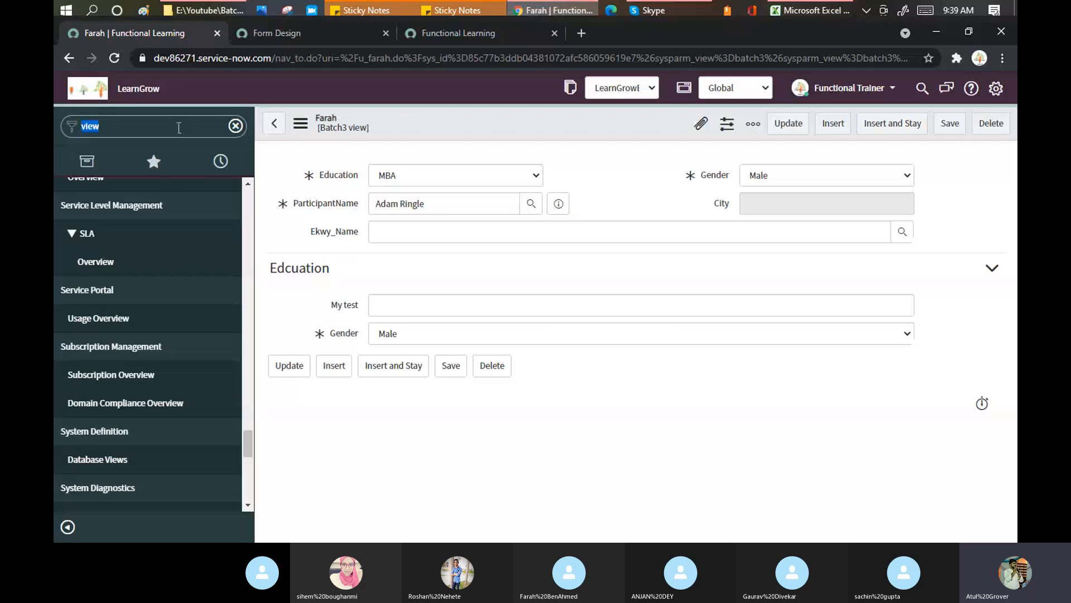
{"action": "type", "text": "user"}
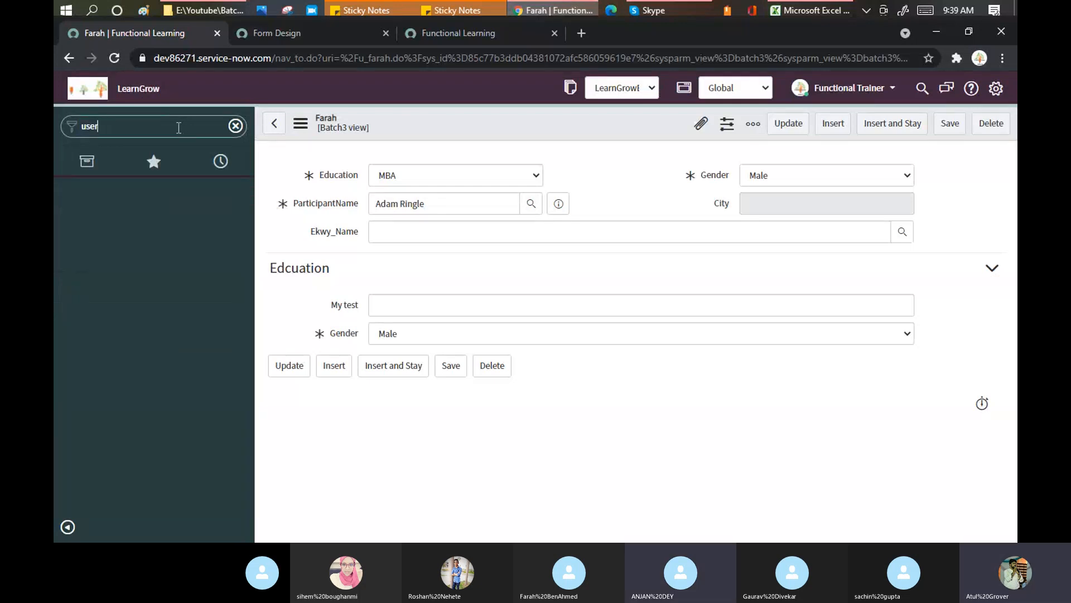
{"action": "type", "text": " a"}
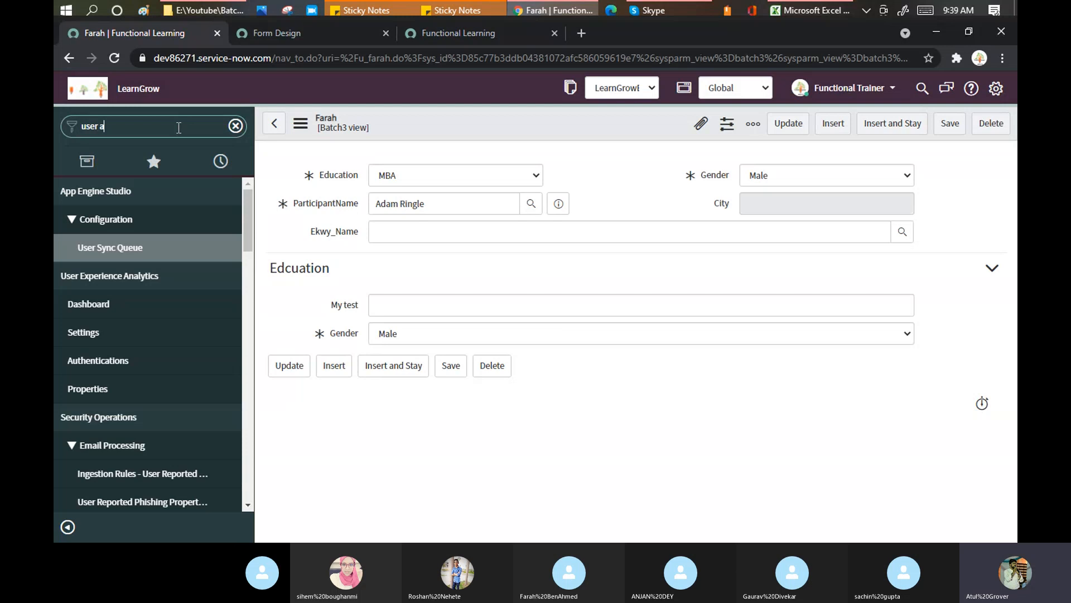
{"action": "middle_click", "coordinate": [81, 249]}
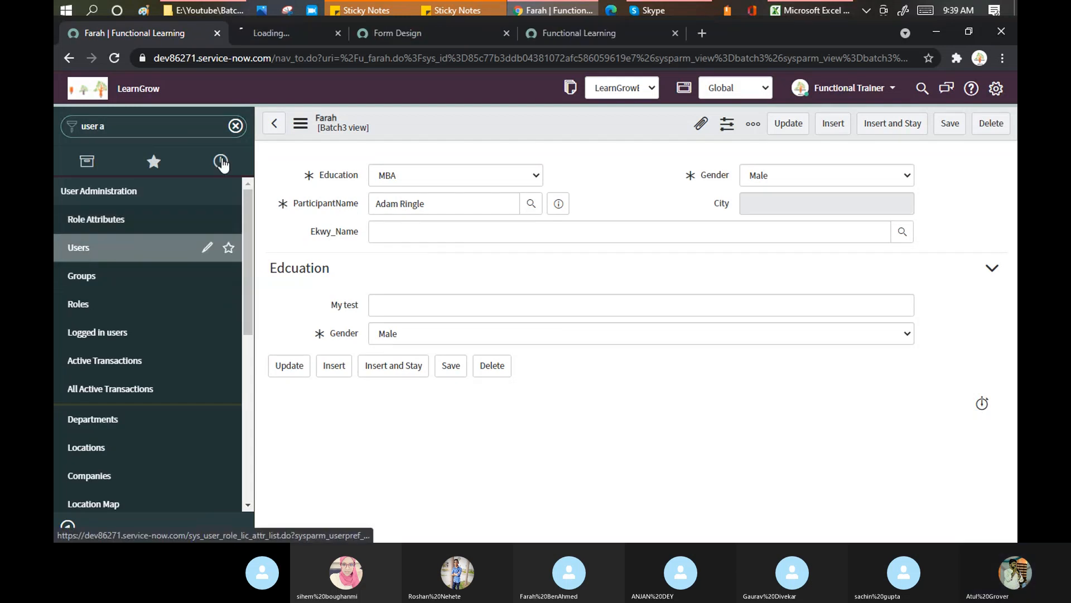
{"action": "left_click", "coordinate": [284, 34]}
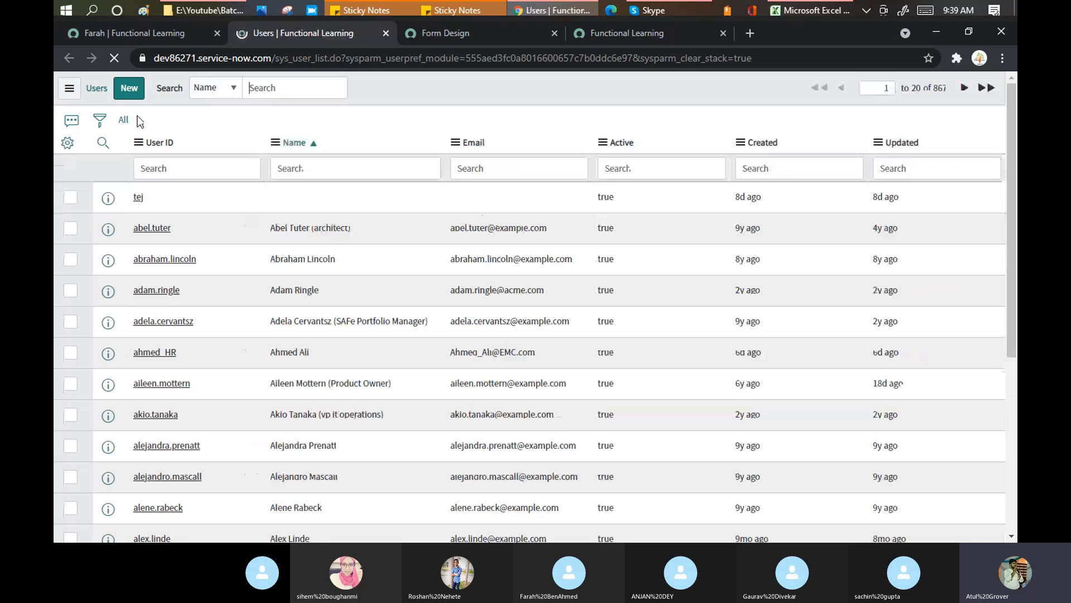
{"action": "left_click", "coordinate": [129, 88]}
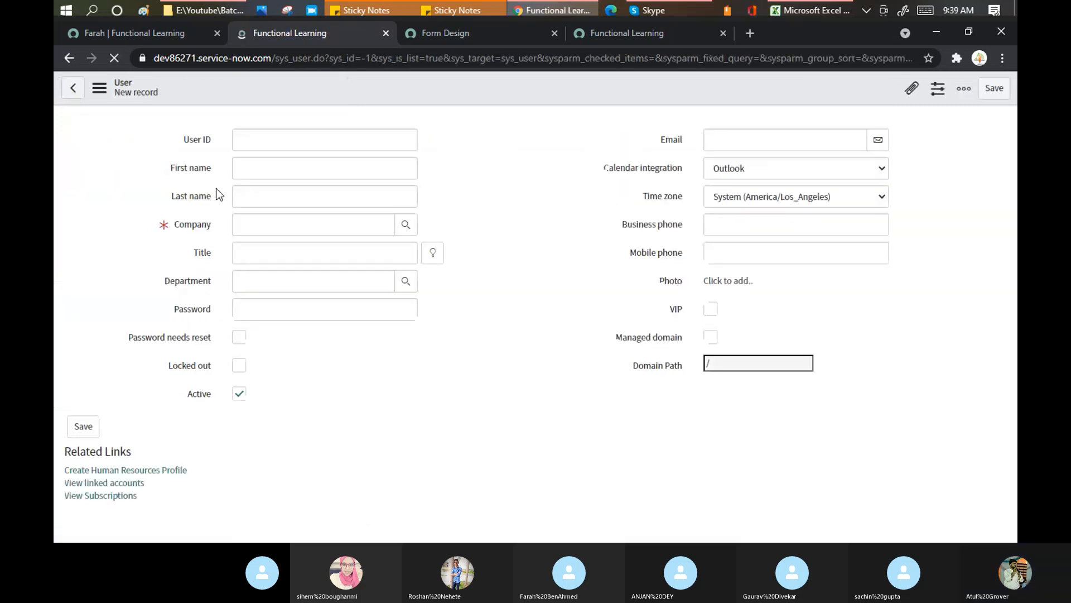
Enter the new user's user ID, first name and last name
{"action": "type", "text": "ah"}
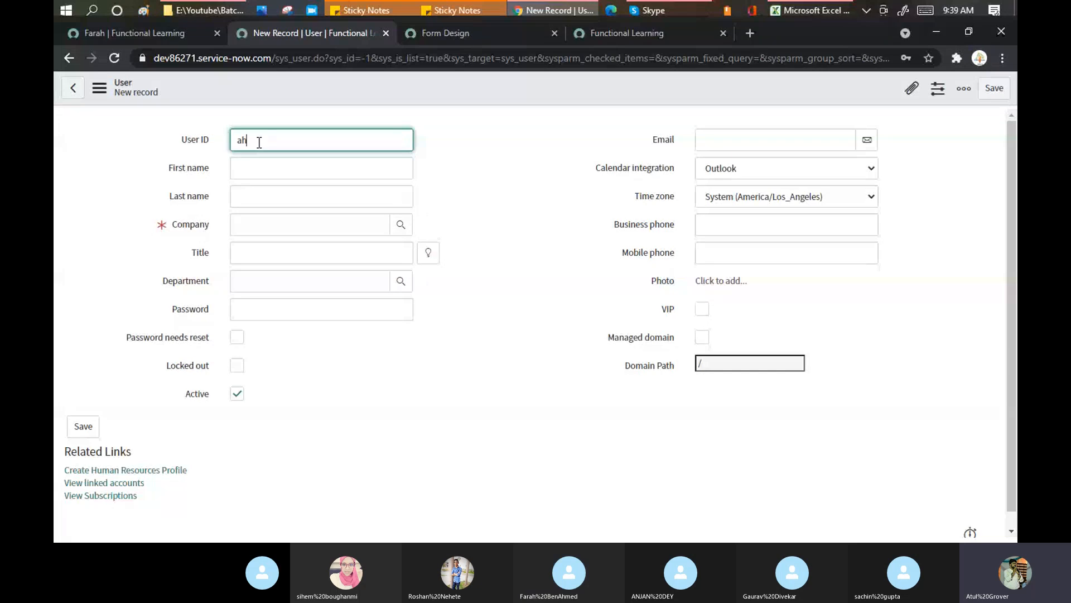
{"action": "type", "text": "an"}
{"action": "key", "text": "BackSpace"}
{"action": "key", "text": "BackSpace"}
{"action": "key", "text": "BackSpace"}
{"action": "type", "text": "njan"}
{"action": "key", "text": "Tab"}
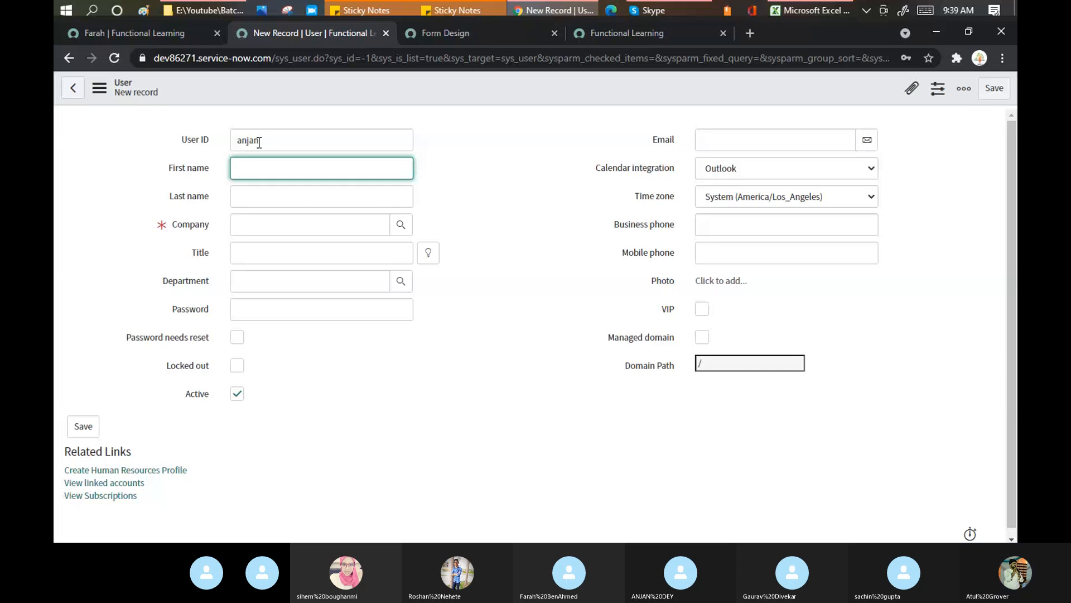
{"action": "type", "text": "anjan"}
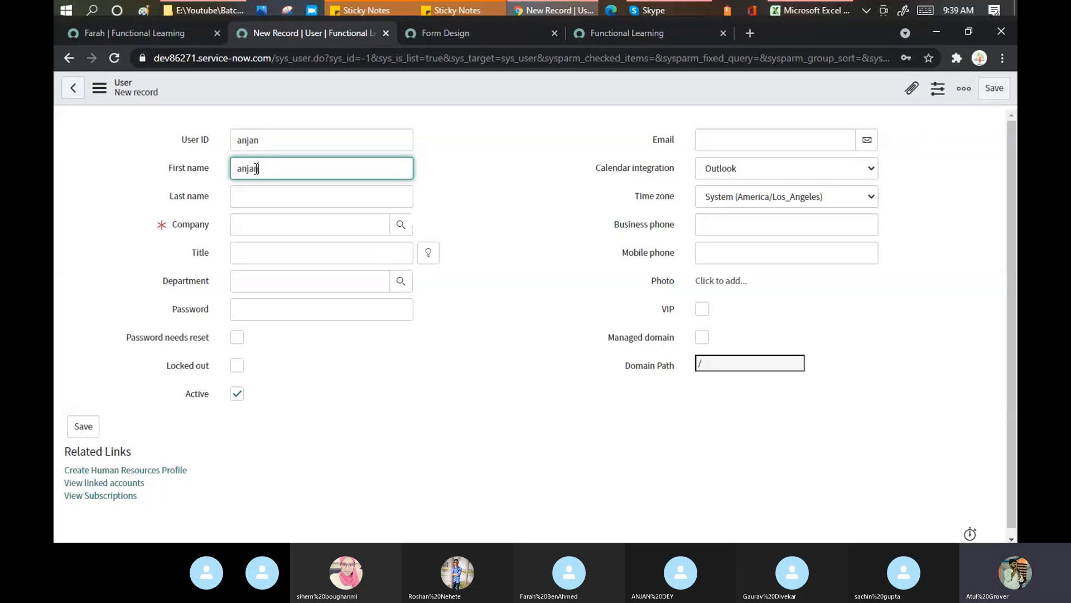
{"action": "left_click", "coordinate": [265, 197]}
{"action": "type", "text": "anjan"}
Set the company to ServiceNow, enter a password, and save the user record
{"action": "left_click", "coordinate": [265, 219]}
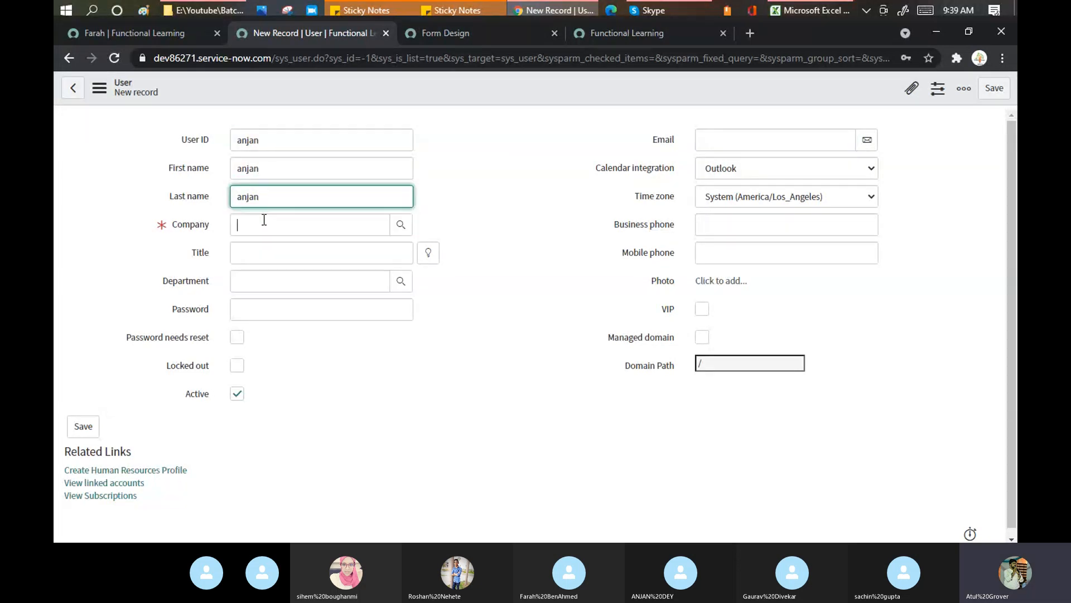
{"action": "type", "text": "ser"}
{"action": "left_click", "coordinate": [246, 308]}
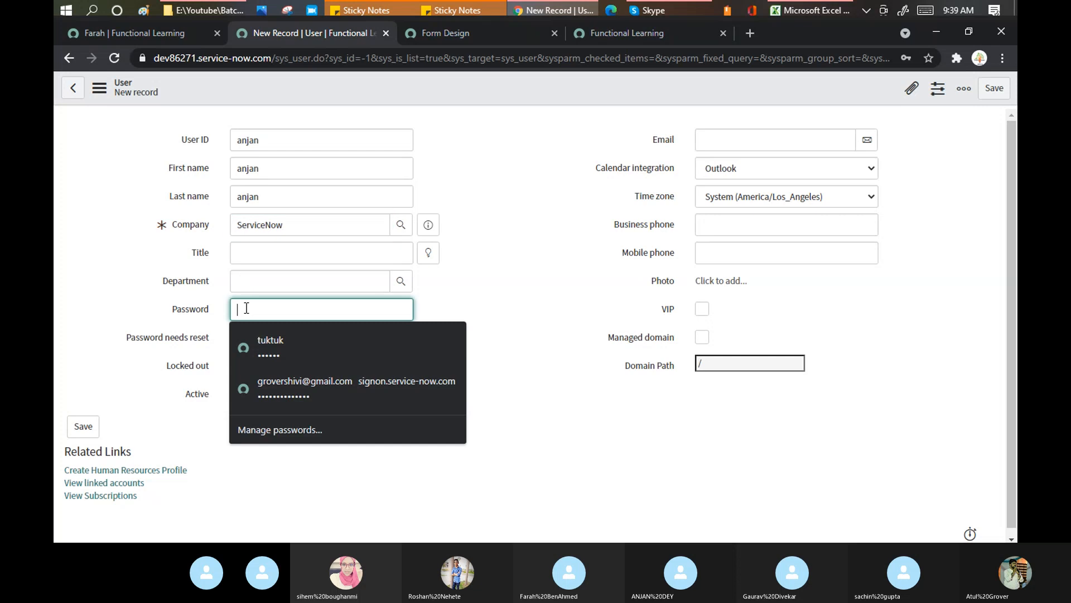
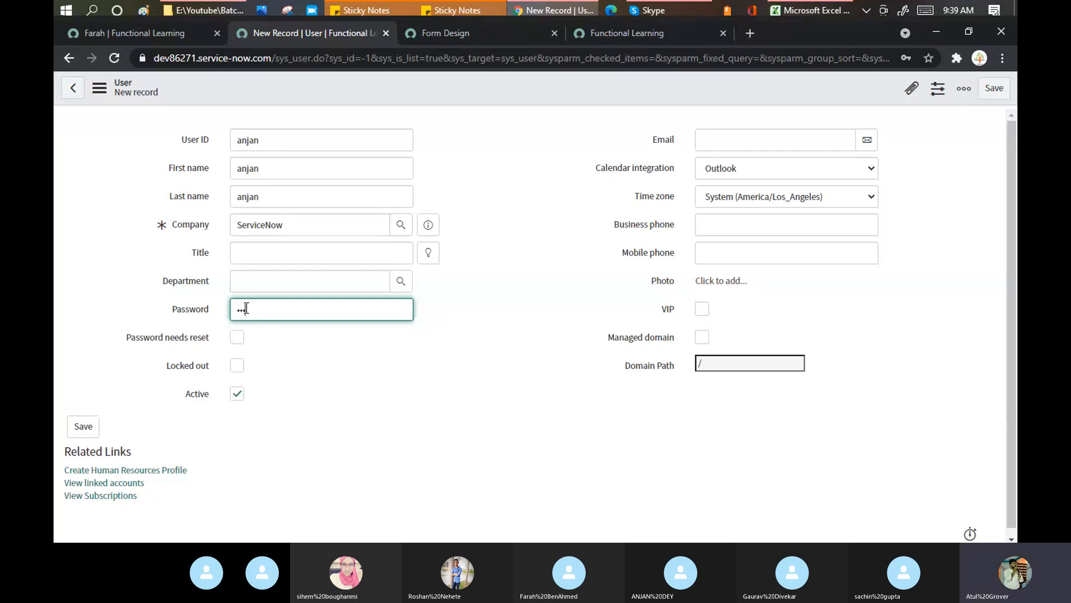
{"action": "right_click", "coordinate": [371, 86]}
{"action": "left_click", "coordinate": [388, 93]}
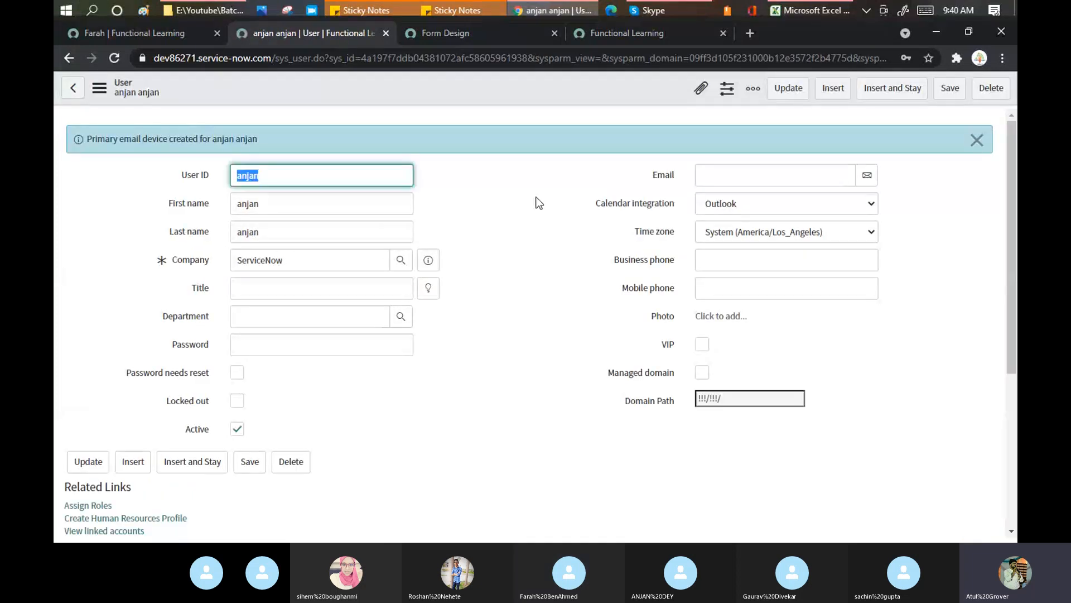
Add the Batch_3 group to the user's group memberships and save
{"action": "scroll", "coordinate": [537, 202], "scroll_direction": "down", "scroll_amount": 3}
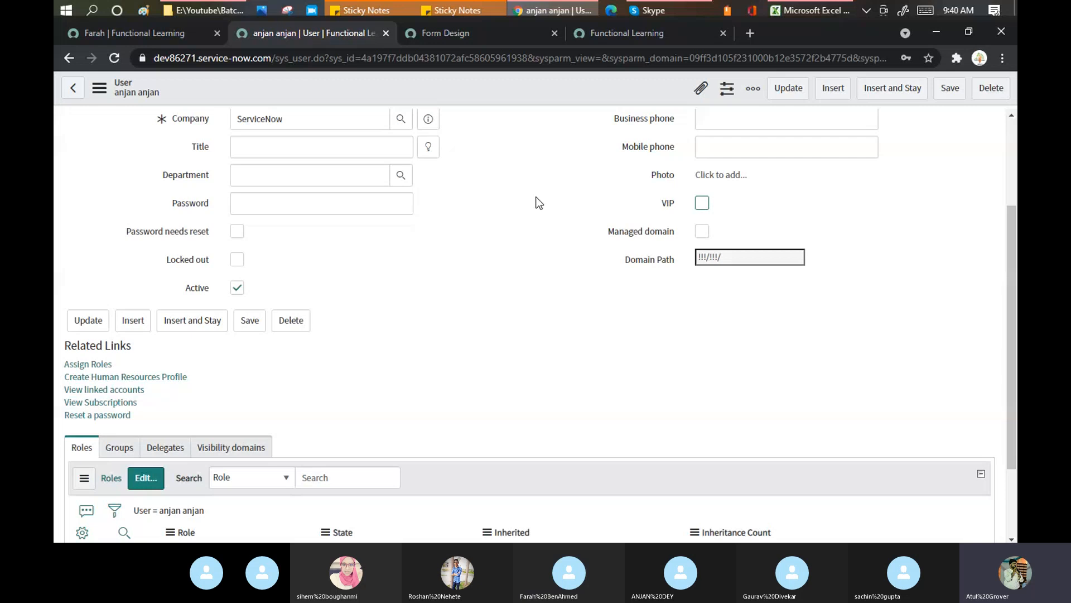
{"action": "scroll", "coordinate": [538, 202], "scroll_direction": "down", "scroll_amount": 2}
{"action": "left_click", "coordinate": [120, 341]}
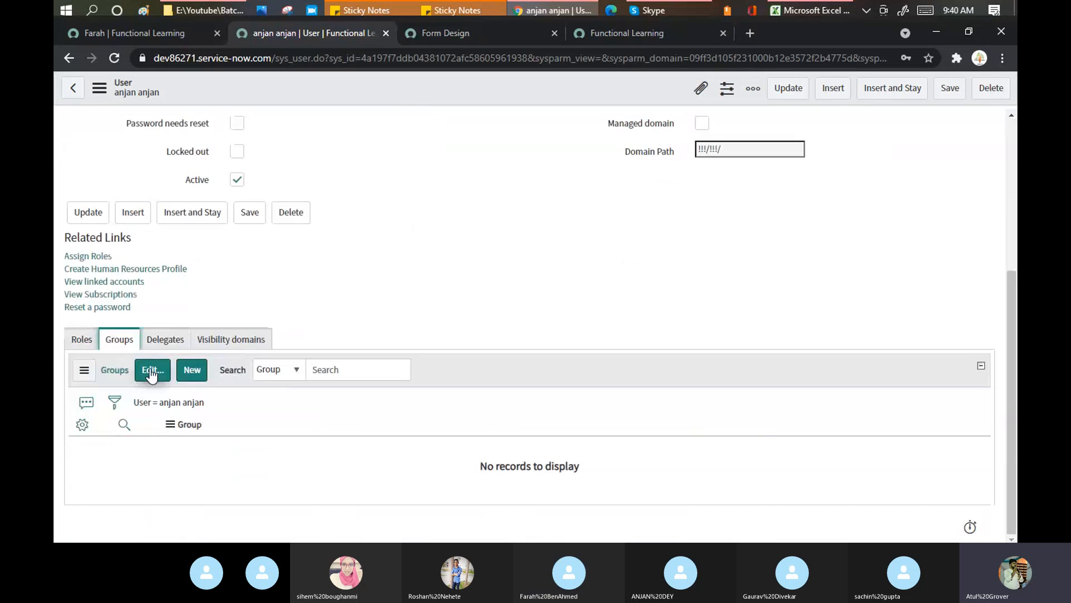
{"action": "left_click", "coordinate": [150, 370]}
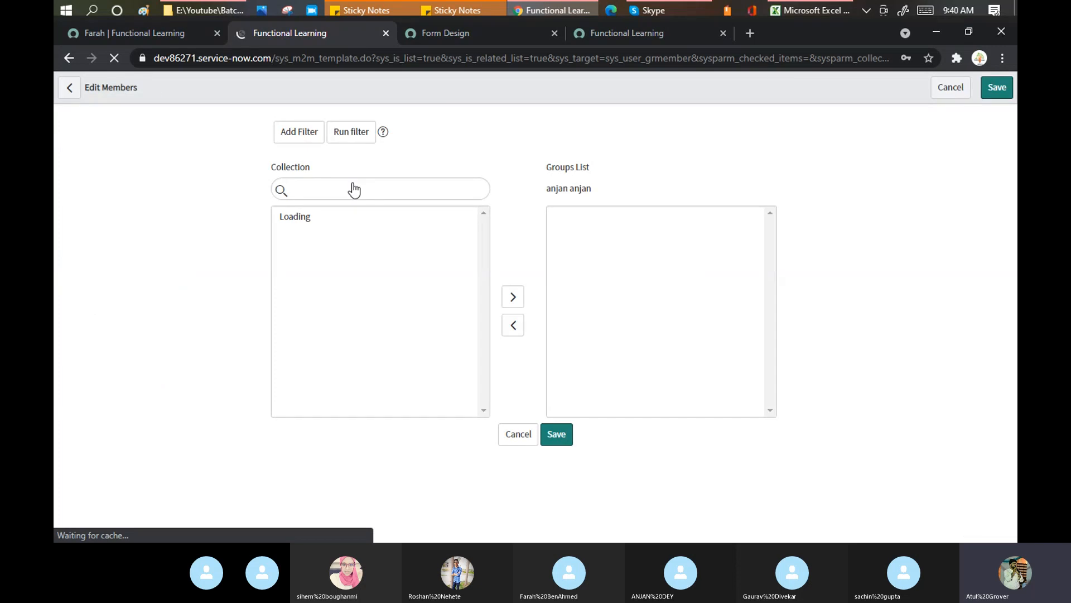
{"action": "mouse_move", "coordinate": [956, 14]}
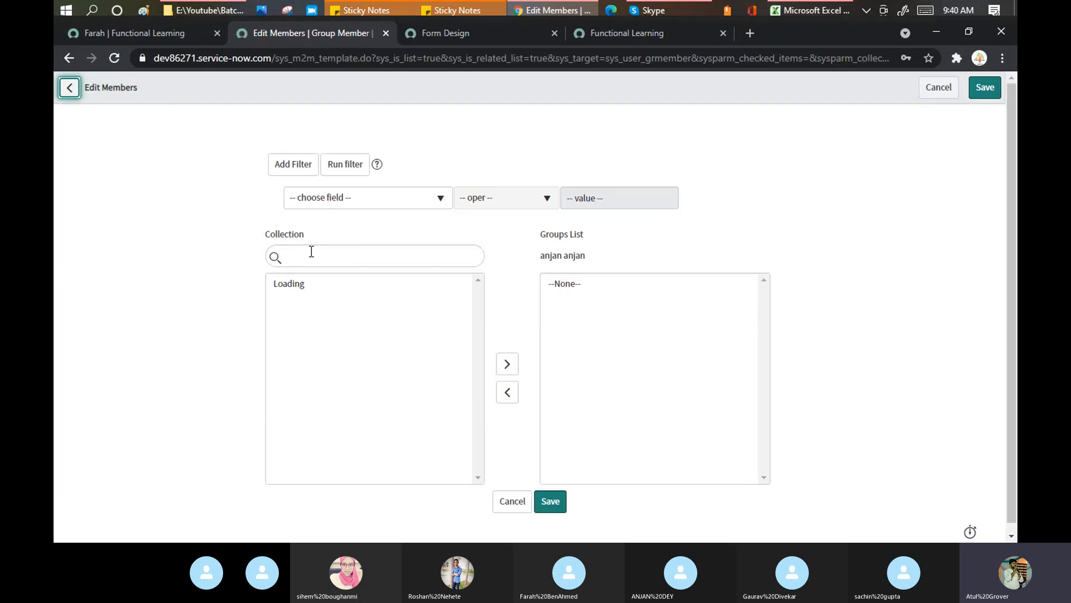
{"action": "left_click", "coordinate": [285, 426]}
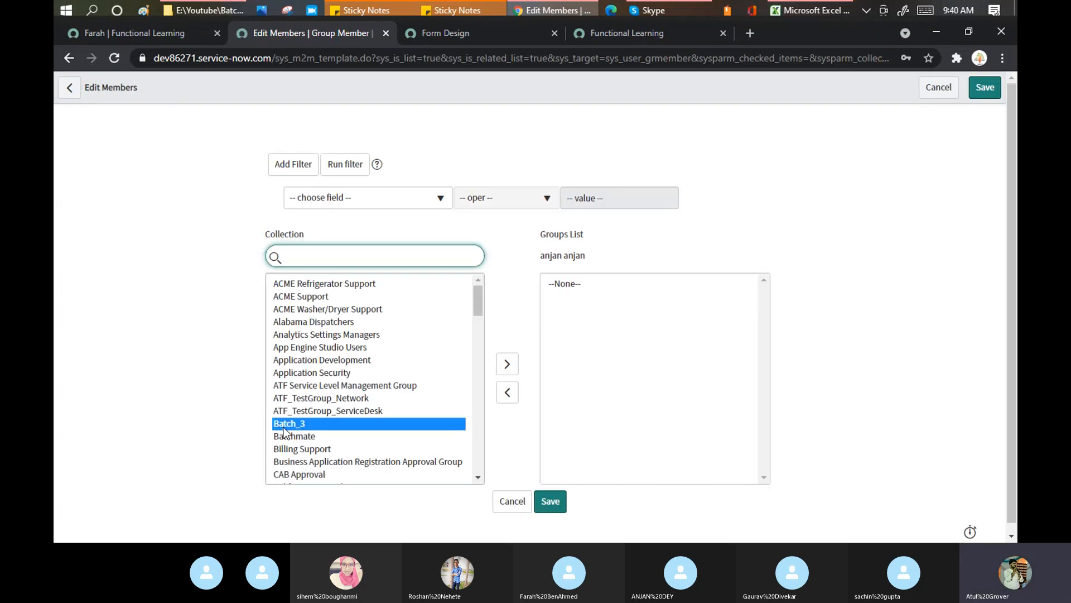
{"action": "double_click", "coordinate": [285, 430]}
{"action": "left_click", "coordinate": [554, 480]}
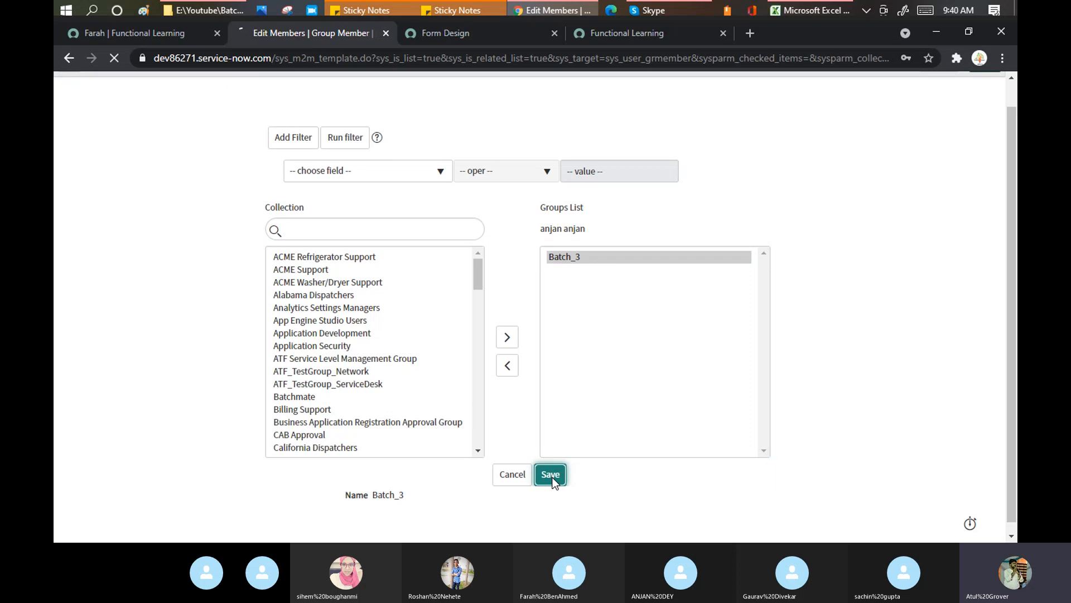
Select the instance's base web address in the browser address bar, then return to Skype
{"action": "left_click", "coordinate": [658, 11]}
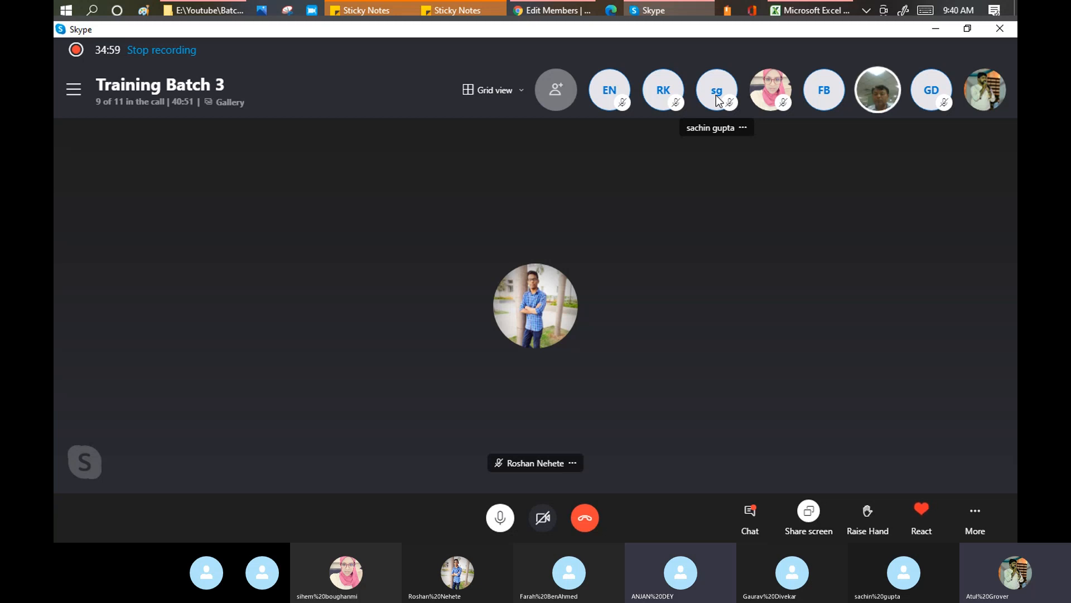
{"action": "key", "text": "alt+Tab"}
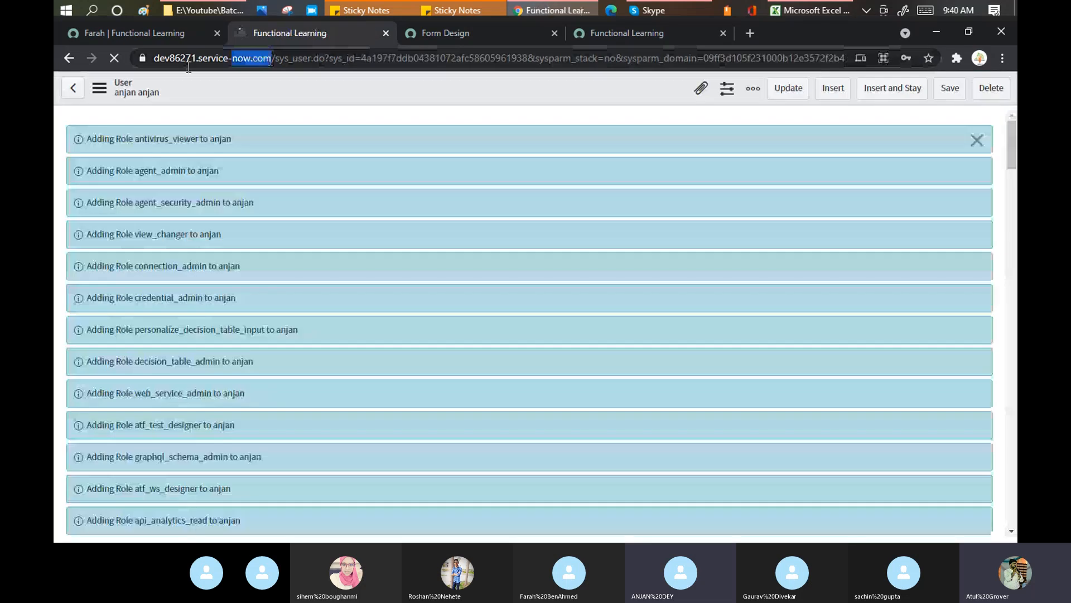
{"action": "left_click_drag", "start_coordinate": [189, 67], "coordinate": [96, 57]}
{"action": "key", "text": "ctrl+c"}
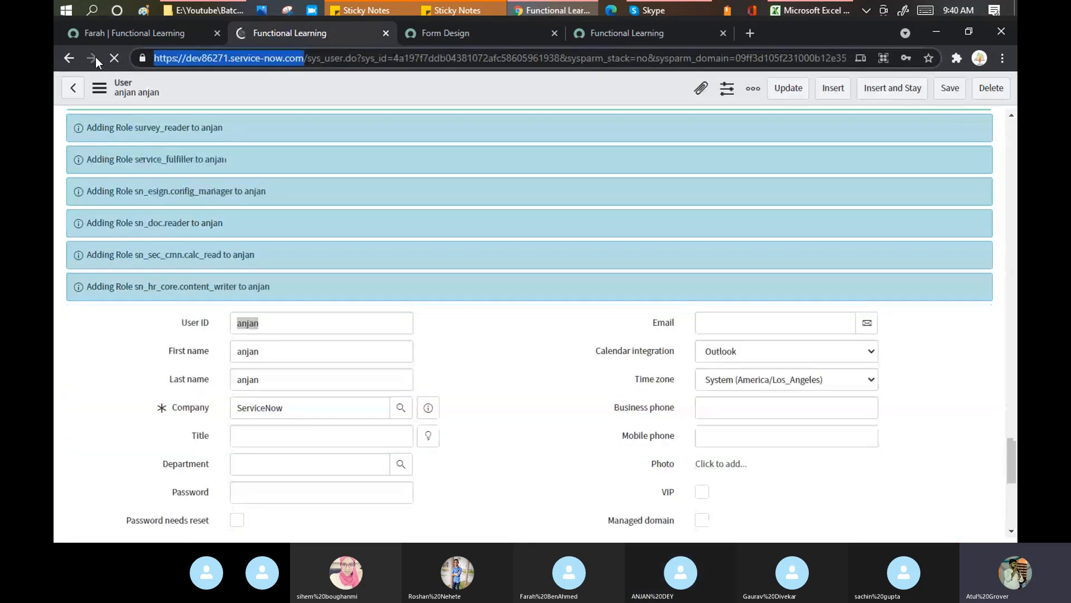
{"action": "left_click", "coordinate": [661, 11]}
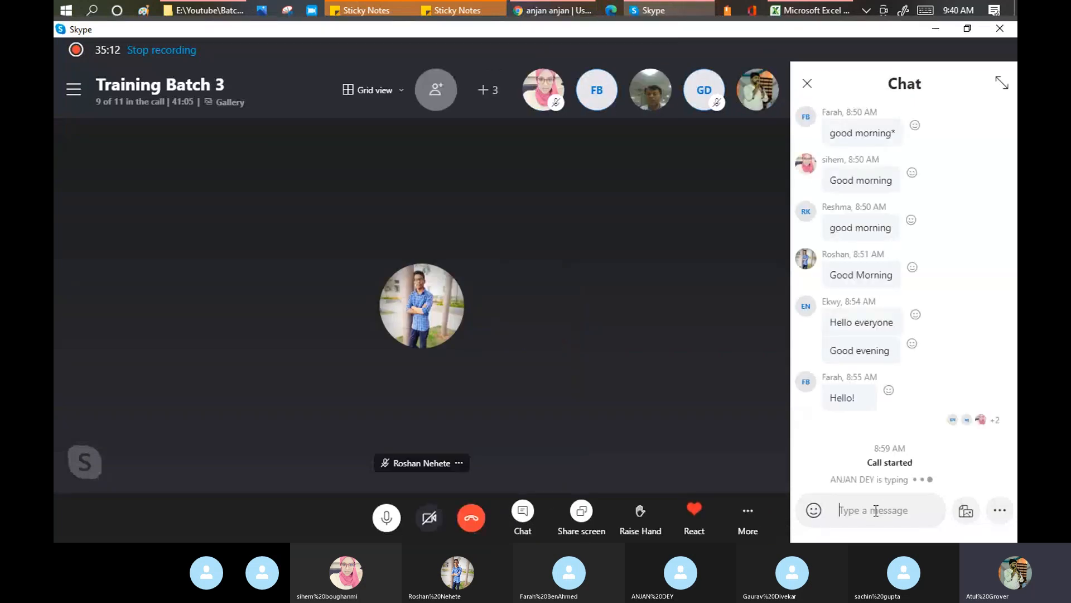
{"action": "key", "text": "ctrl+v"}
{"action": "key", "text": "Return"}
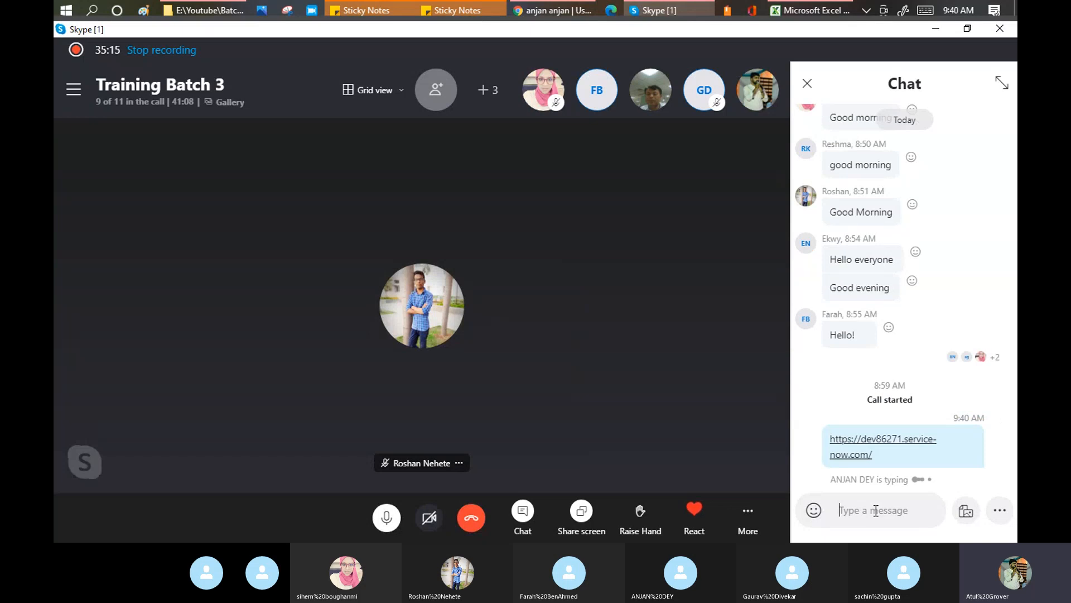
{"action": "left_click", "coordinate": [807, 83]}
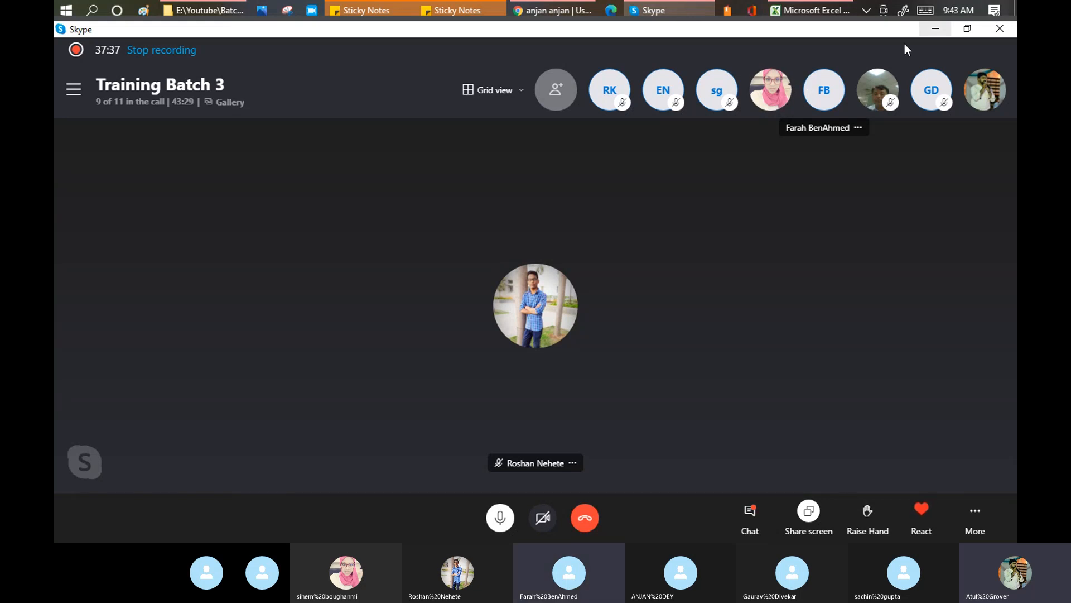
Bring the ServiceNow browser window in front of the Skype call
{"action": "mouse_move", "coordinate": [951, 12]}
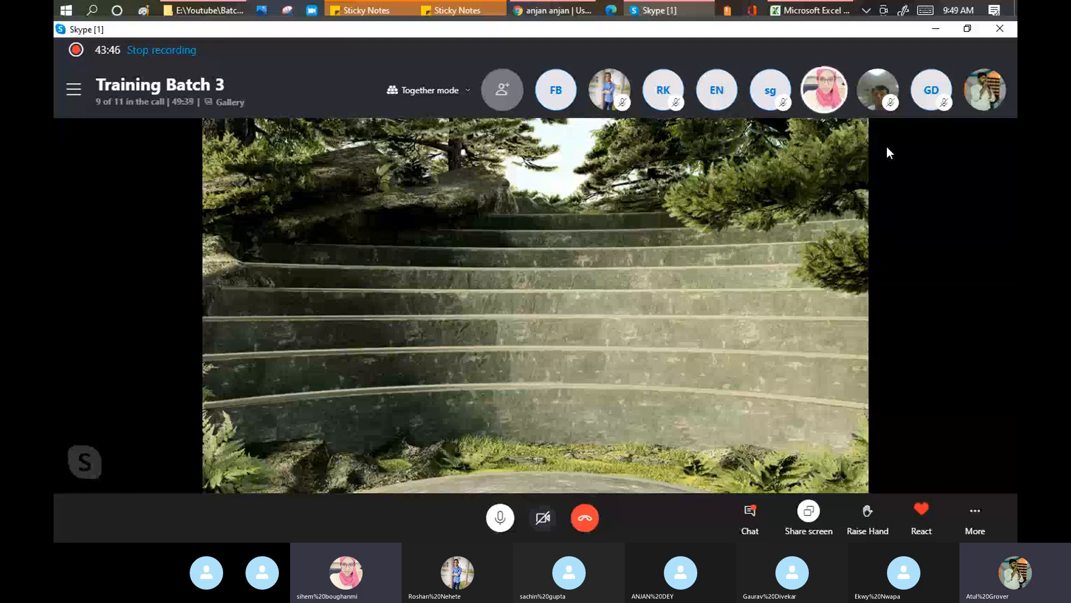
Open System Definition > Tables using the 'tables' navigator filter
{"action": "left_click", "coordinate": [567, 8]}
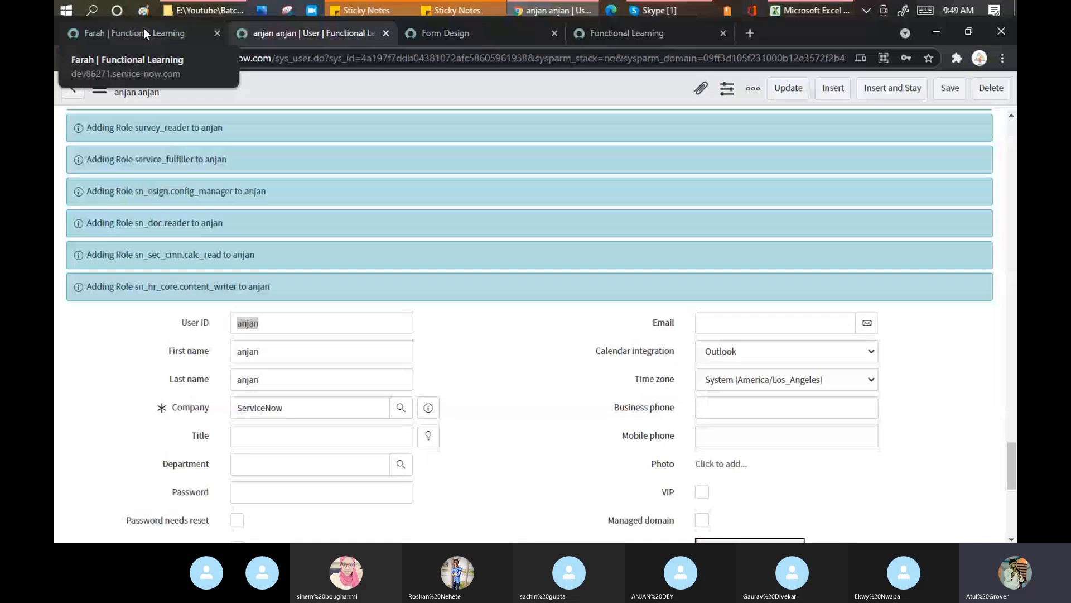
{"action": "left_click", "coordinate": [143, 33]}
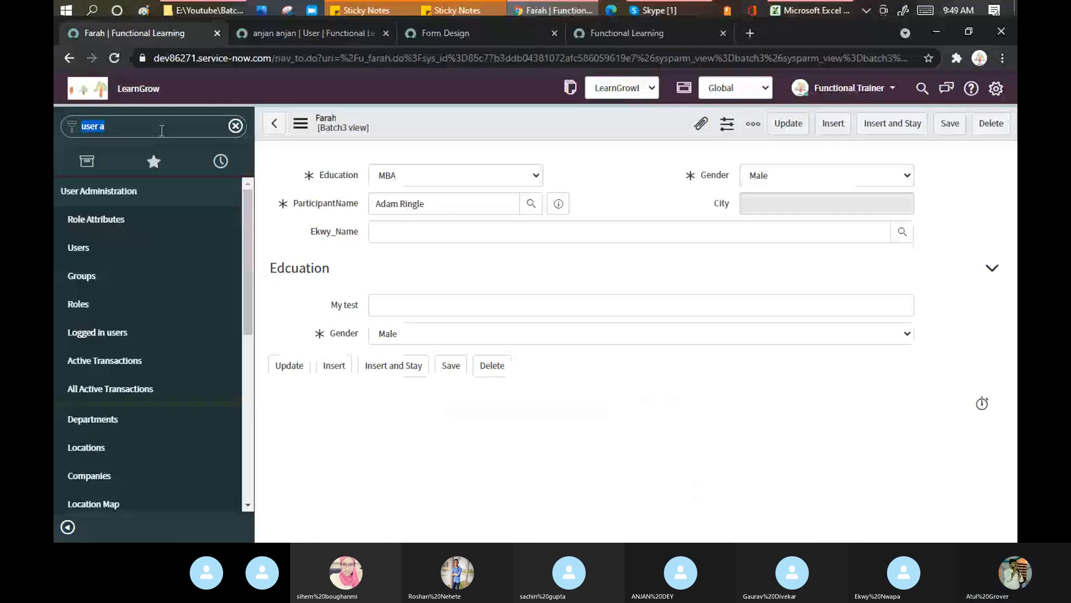
{"action": "type", "text": "tab"}
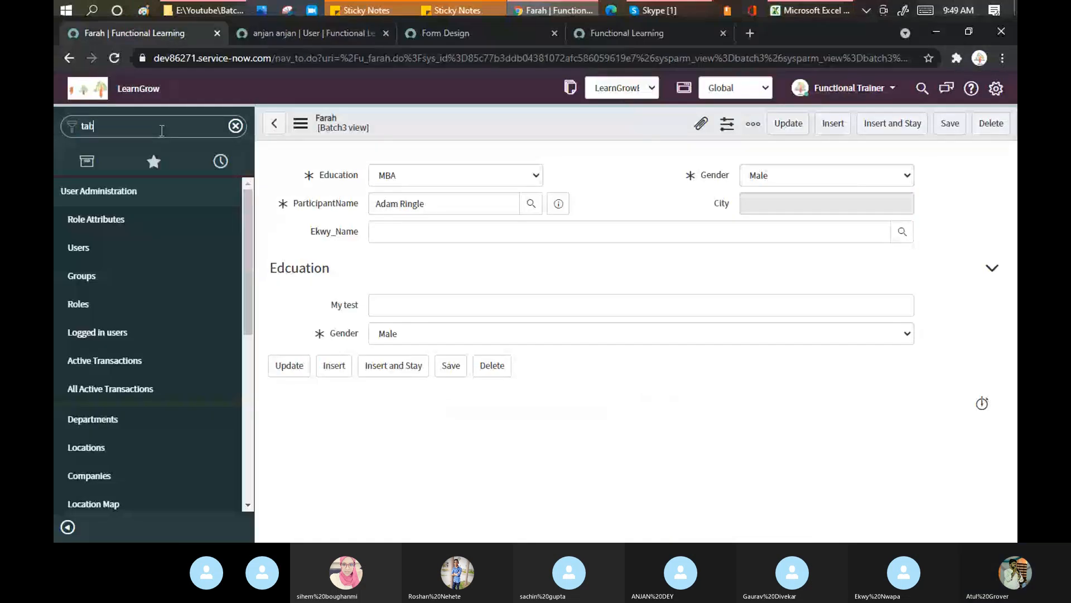
{"action": "type", "text": "les"}
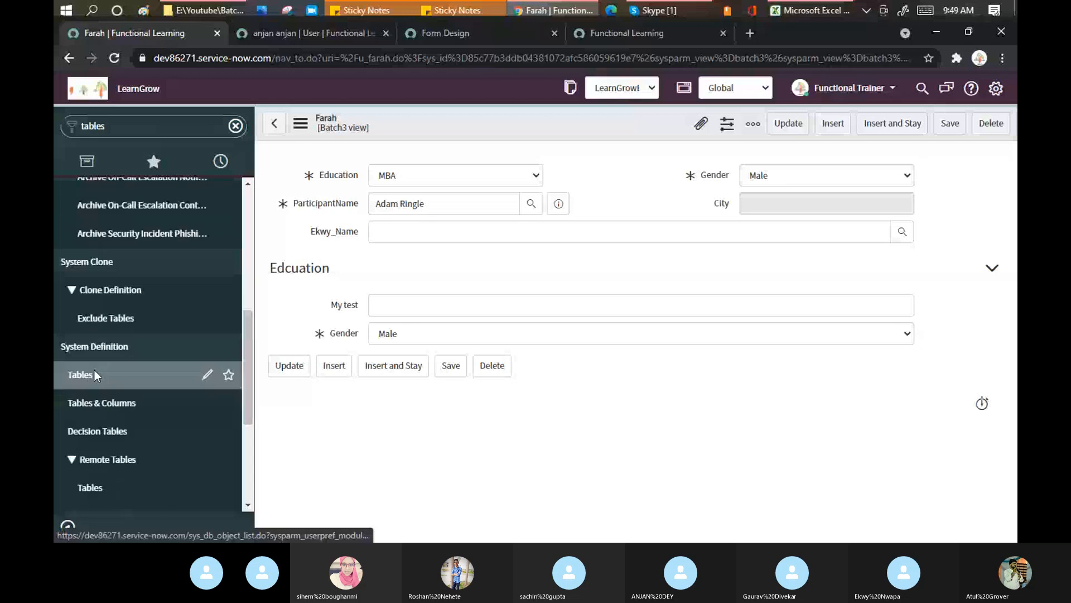
{"action": "left_click", "coordinate": [96, 377]}
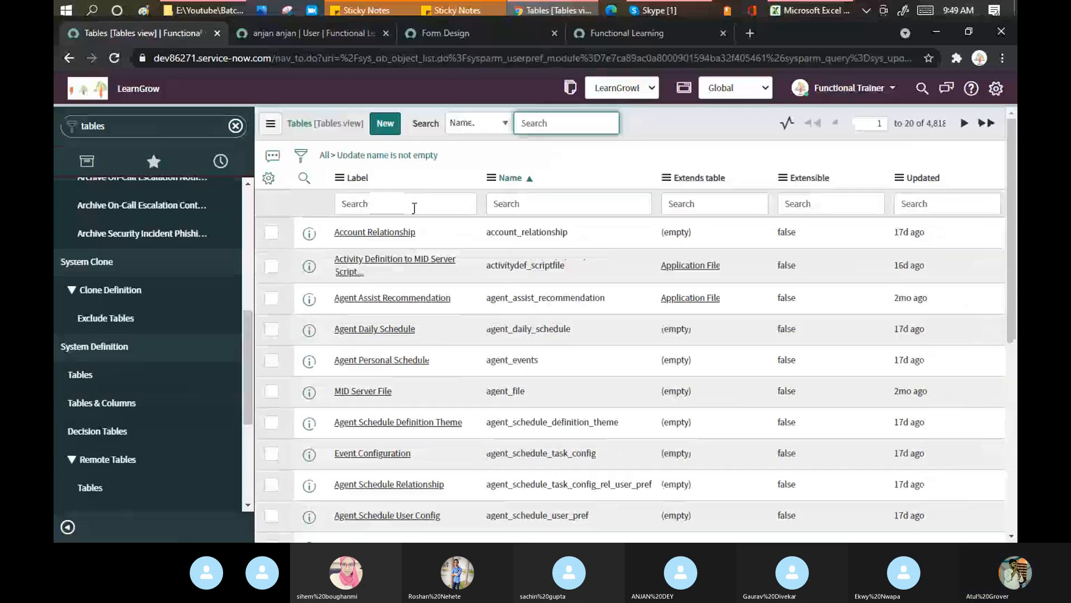
Add the Created column and remove Updated, Extensible and Extends table from the list
{"action": "left_click", "coordinate": [267, 180]}
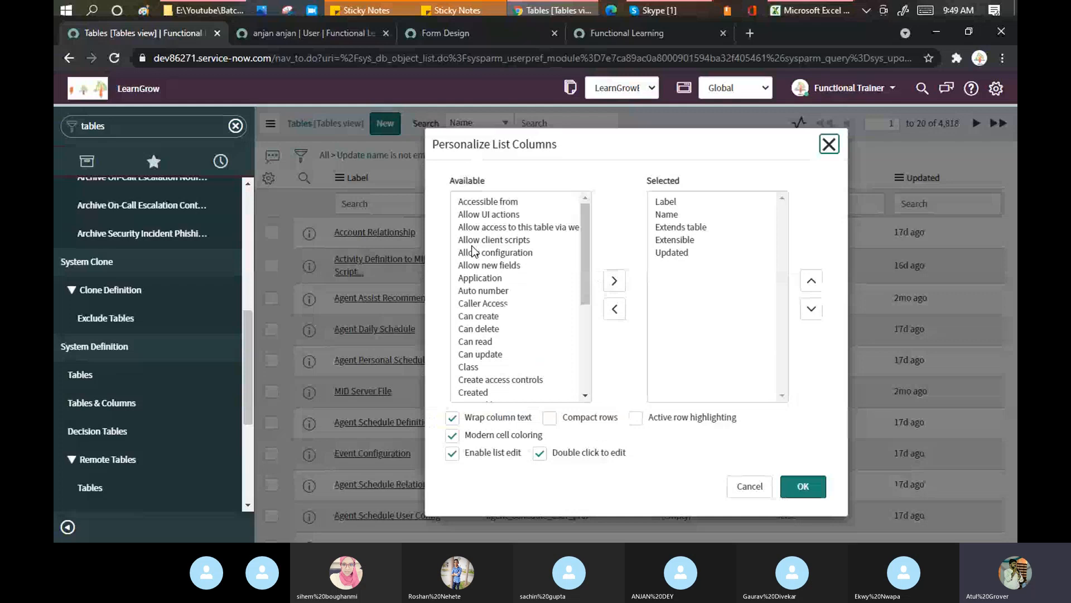
{"action": "left_click", "coordinate": [472, 246]}
{"action": "type", "text": "created"}
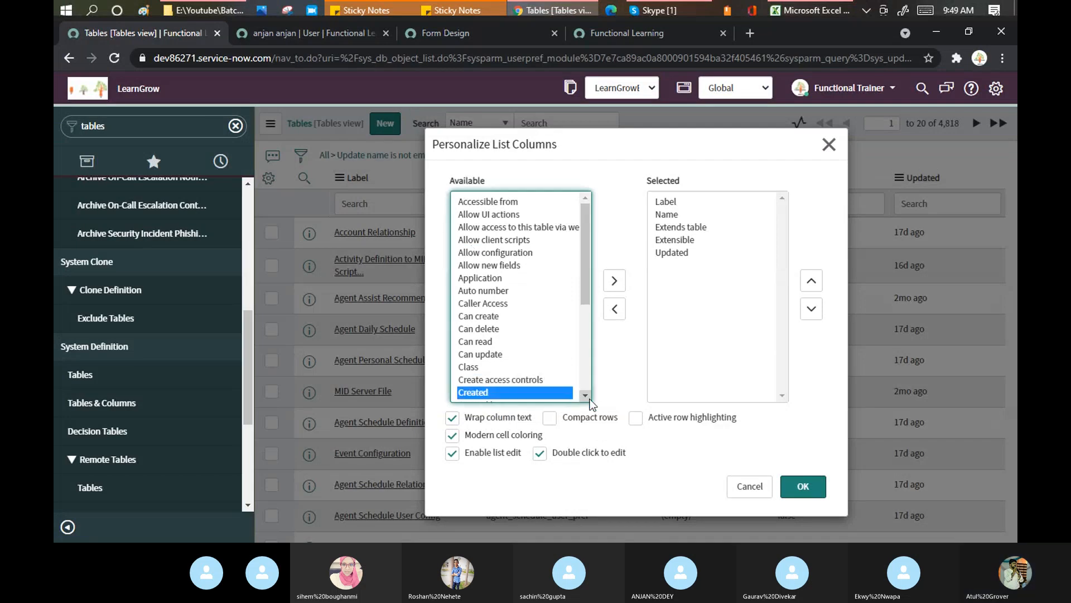
{"action": "left_click", "coordinate": [589, 399]}
{"action": "left_click", "coordinate": [614, 282]}
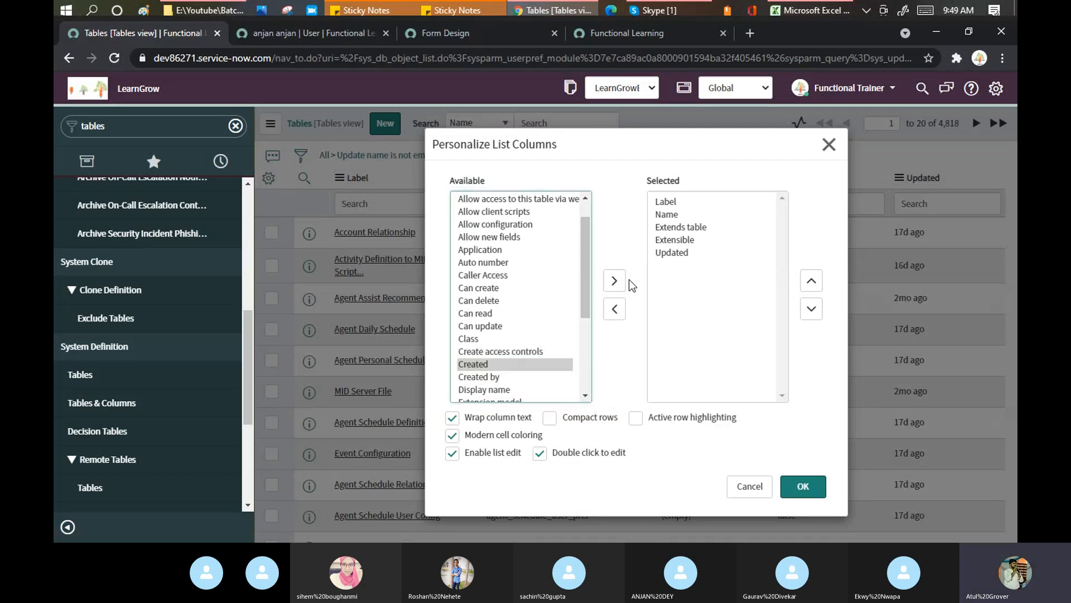
{"action": "double_click", "coordinate": [672, 252]}
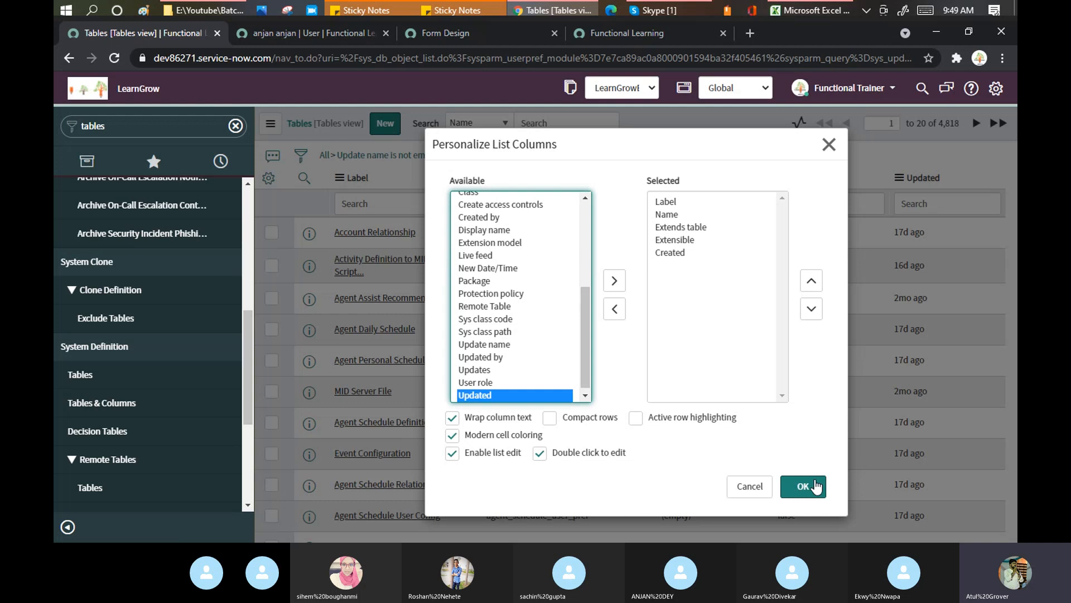
{"action": "double_click", "coordinate": [676, 240]}
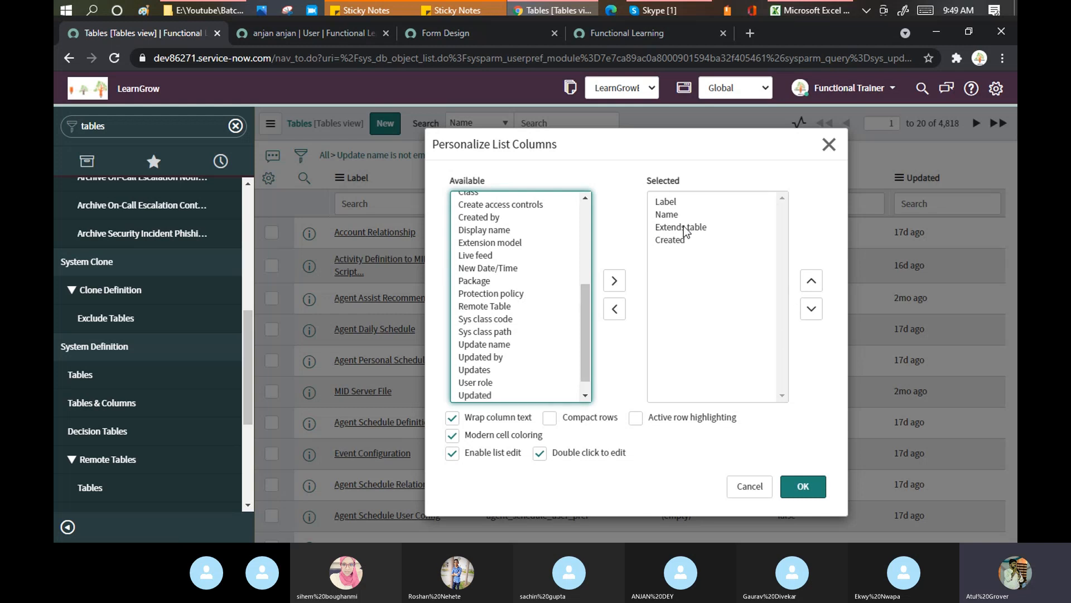
{"action": "double_click", "coordinate": [684, 226]}
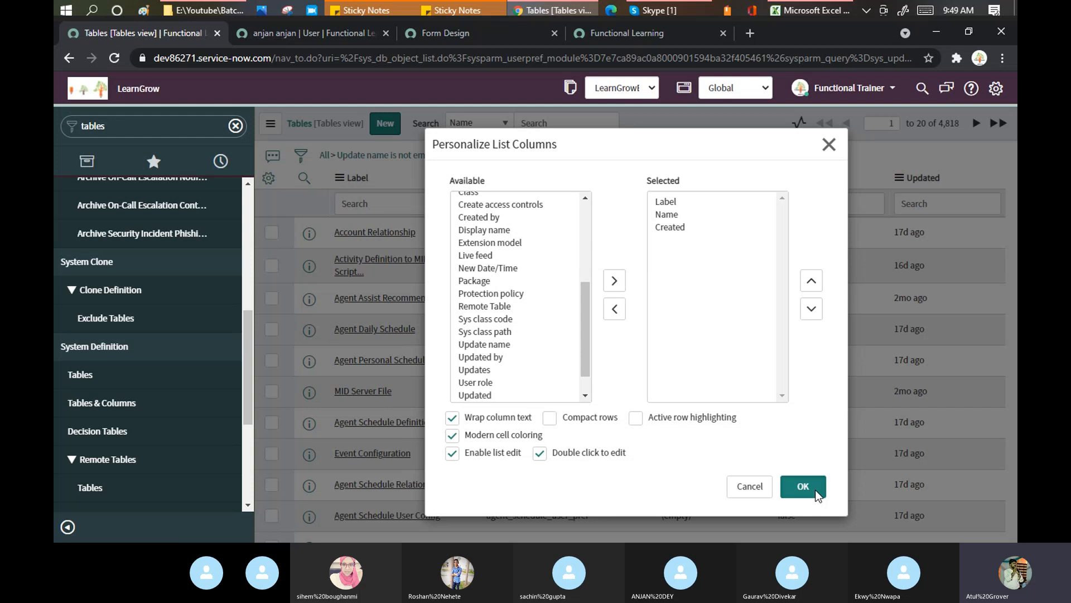
{"action": "left_click", "coordinate": [815, 490]}
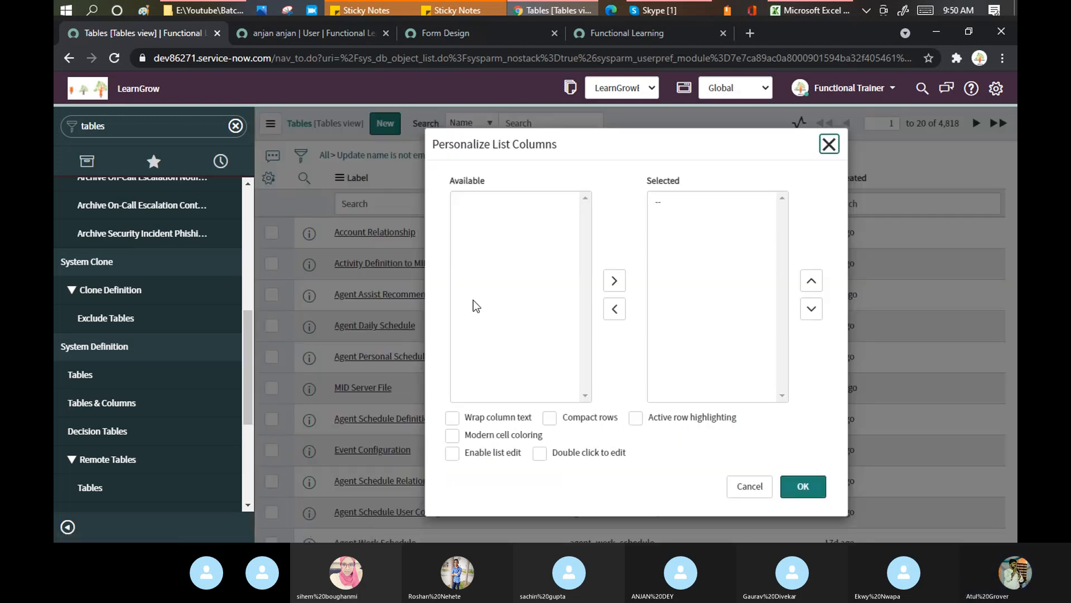
Add the Created by column to the Tables list after Created
{"action": "left_click", "coordinate": [473, 302]}
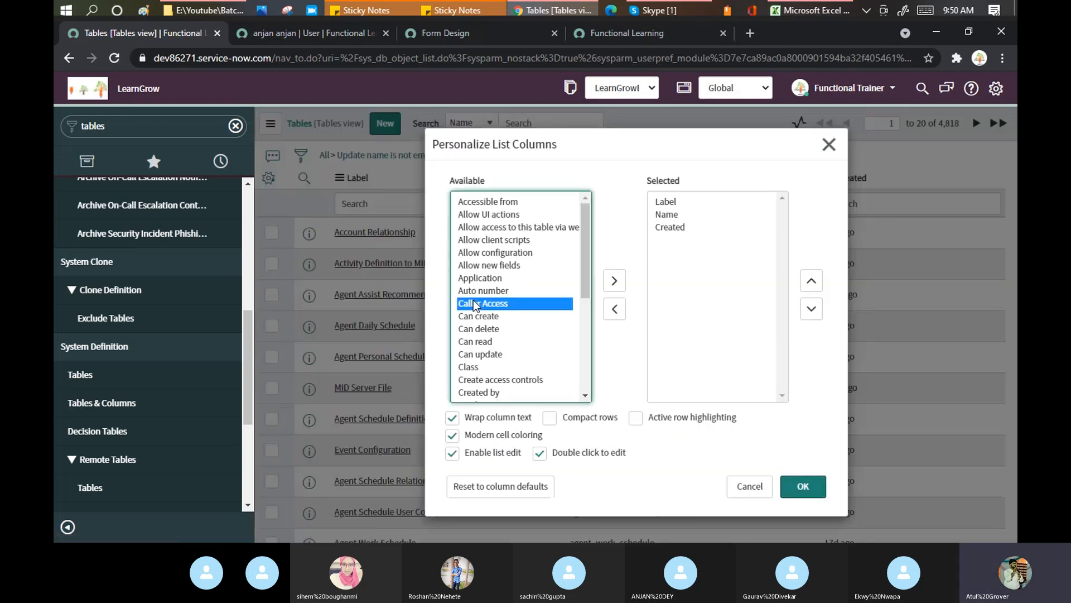
{"action": "left_click", "coordinate": [500, 380]}
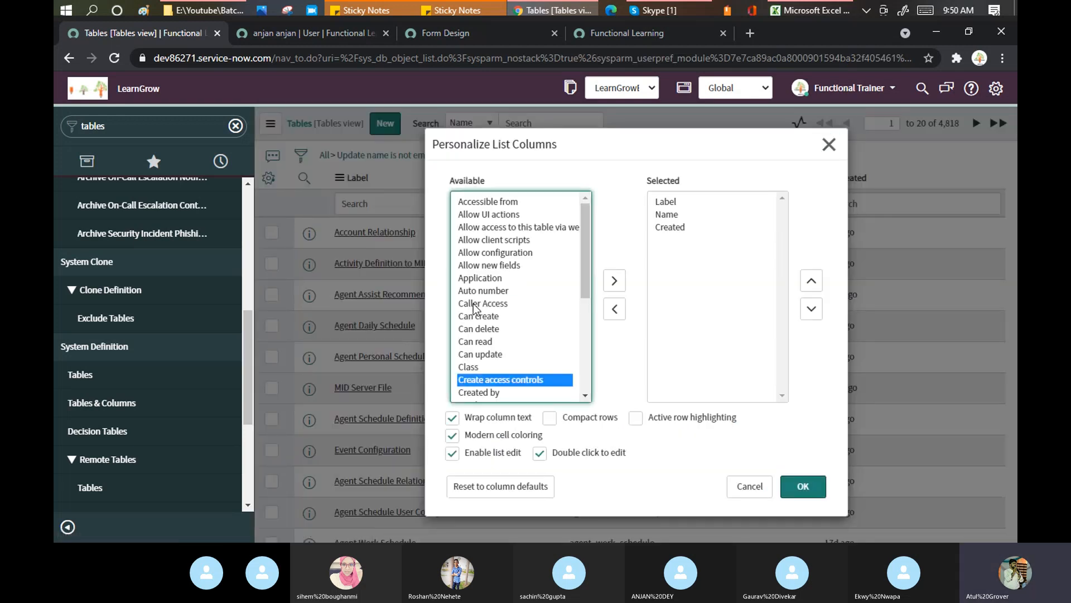
{"action": "double_click", "coordinate": [497, 391]}
{"action": "left_click", "coordinate": [805, 495]}
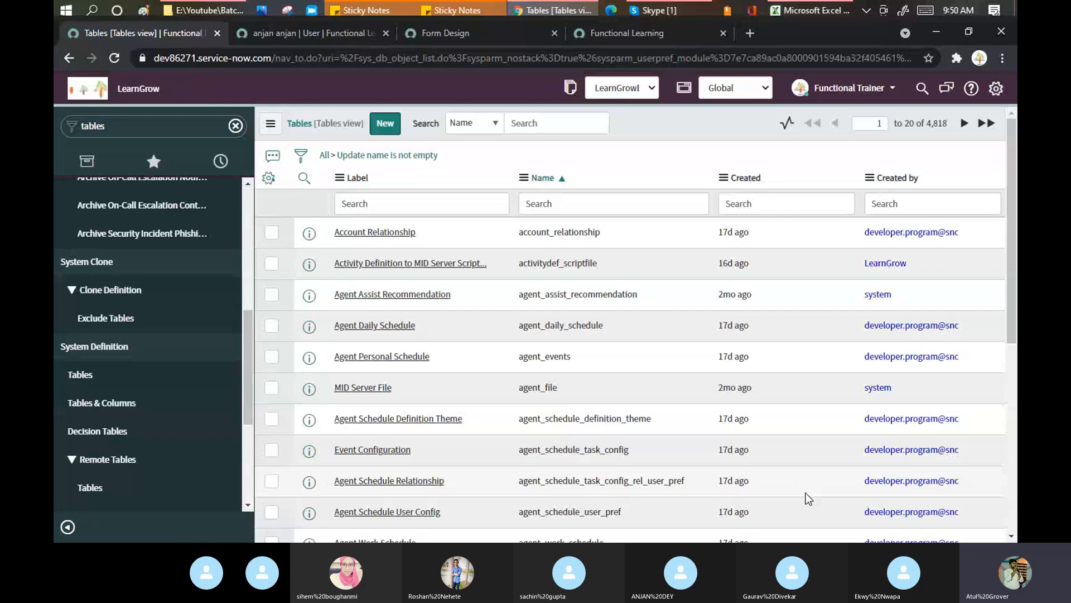
Sort the Tables list by Created by and filter it to names starting with u_
{"action": "left_click", "coordinate": [904, 178]}
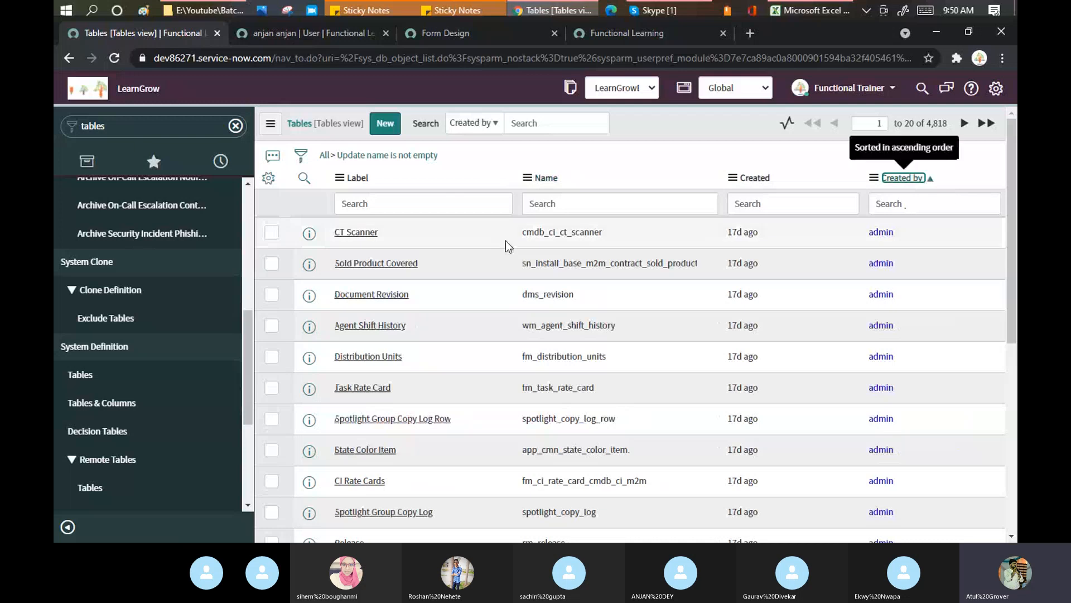
{"action": "left_click", "coordinate": [557, 206]}
{"action": "type", "text": "u_"}
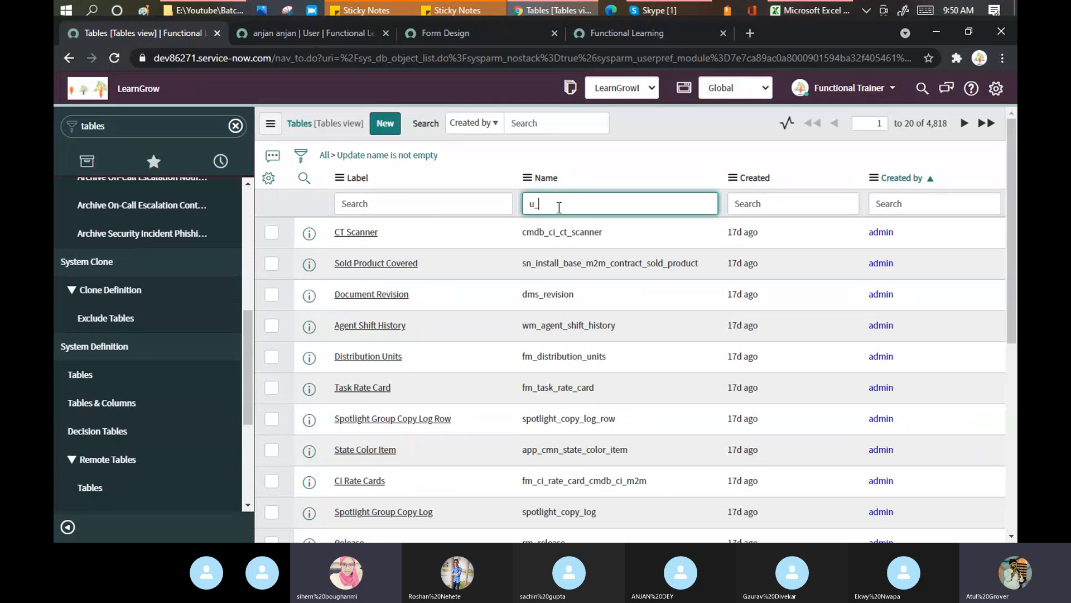
{"action": "key", "text": "Return"}
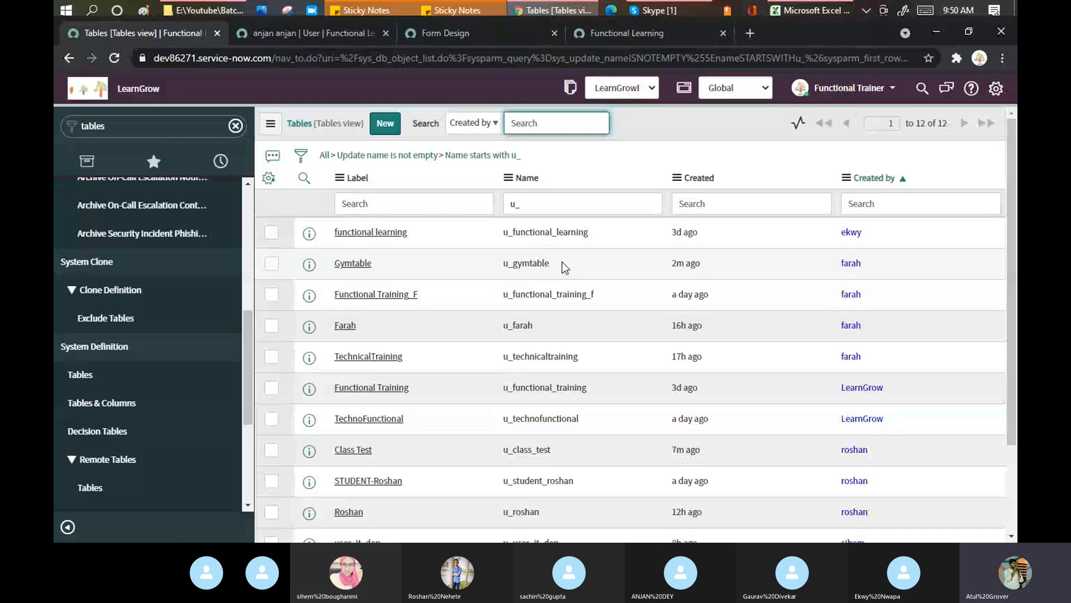
{"action": "left_click", "coordinate": [669, 11]}
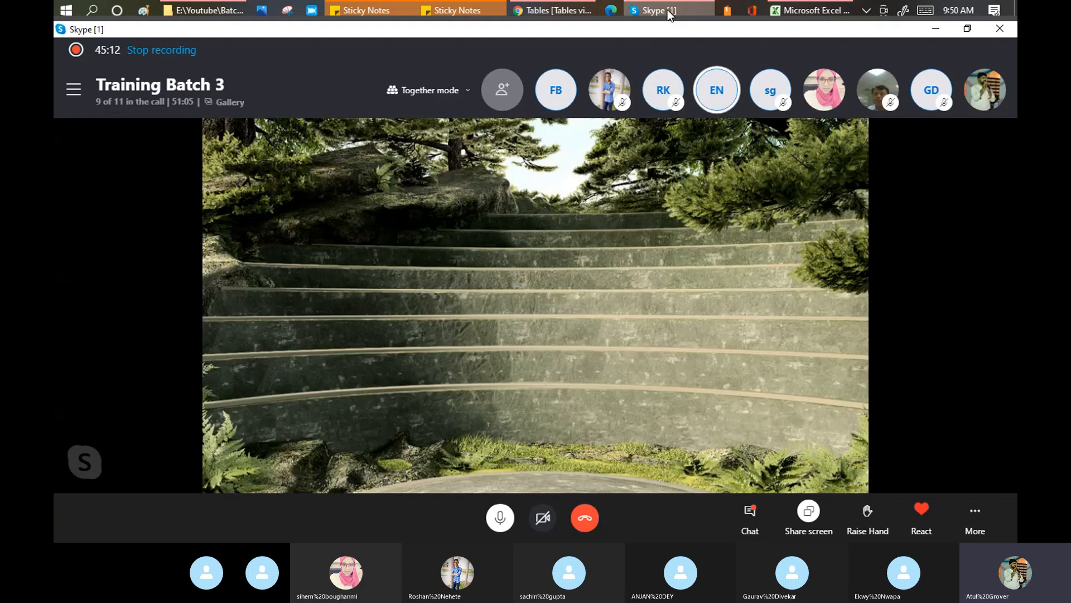
Open Skype's recent chats panel, then bring the ServiceNow u_ tables list forward
{"action": "left_click", "coordinate": [74, 91]}
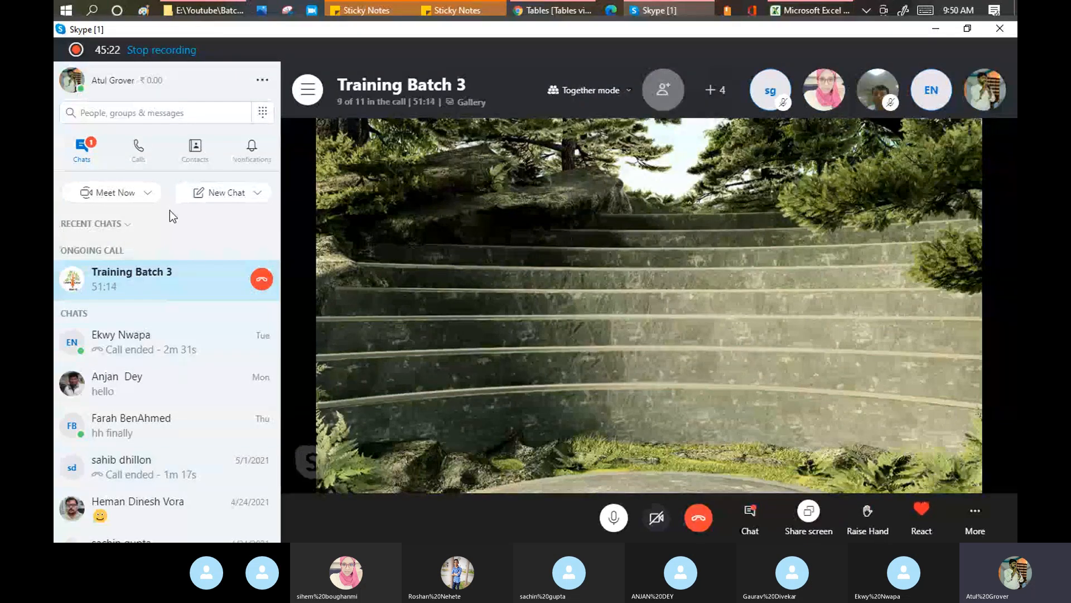
{"action": "left_click", "coordinate": [549, 11]}
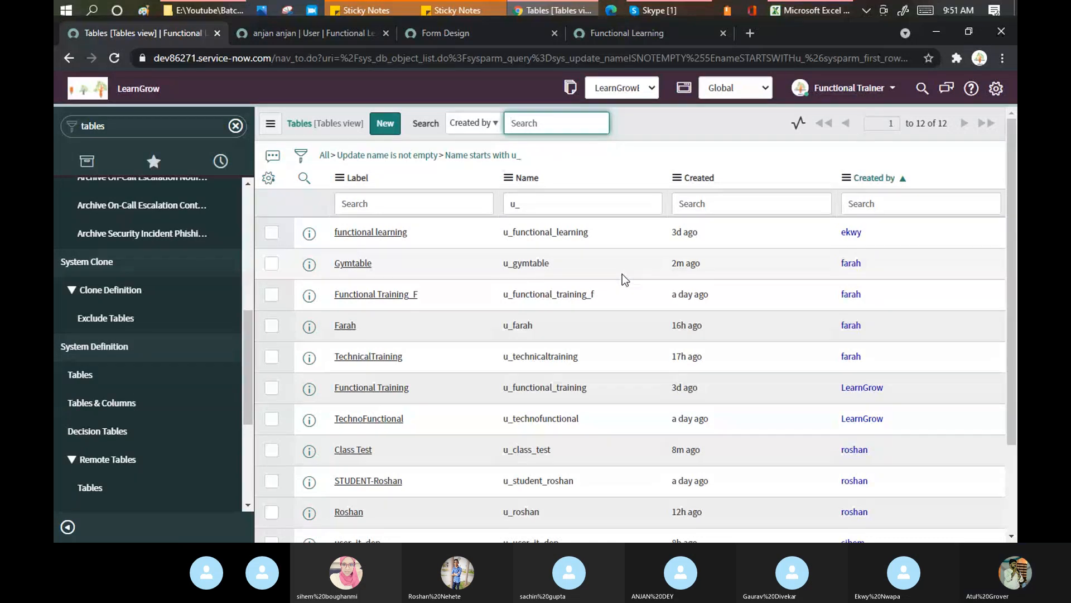
Sort the u_ tables by Created, newest first, and close the User, Form Design and Functional Learning tabs
{"action": "left_click", "coordinate": [700, 177]}
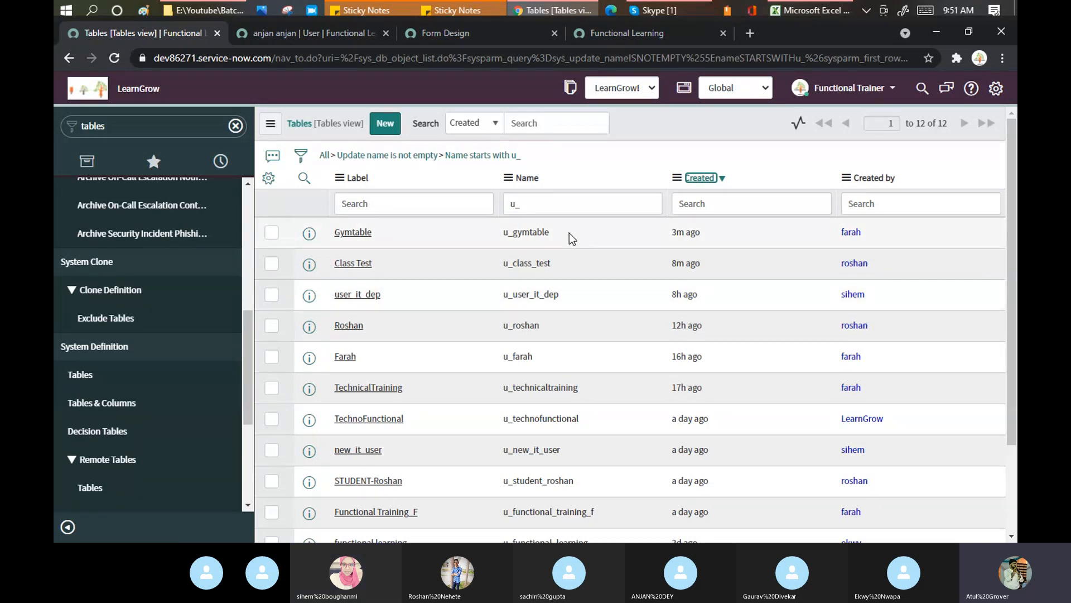
{"action": "left_click", "coordinate": [385, 33]}
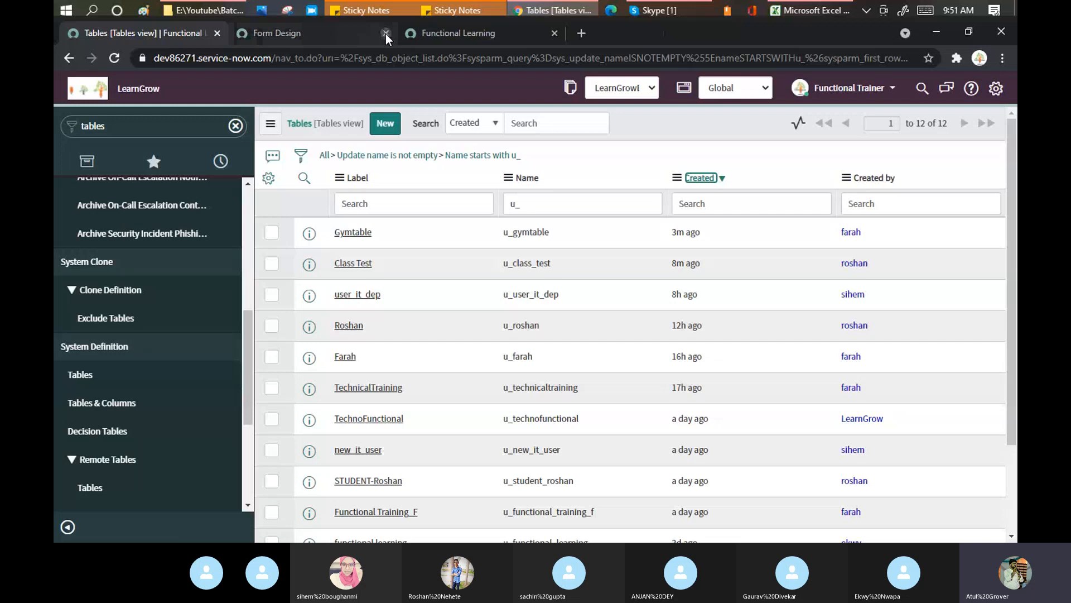
{"action": "left_click", "coordinate": [386, 34]}
{"action": "left_click", "coordinate": [591, 141]}
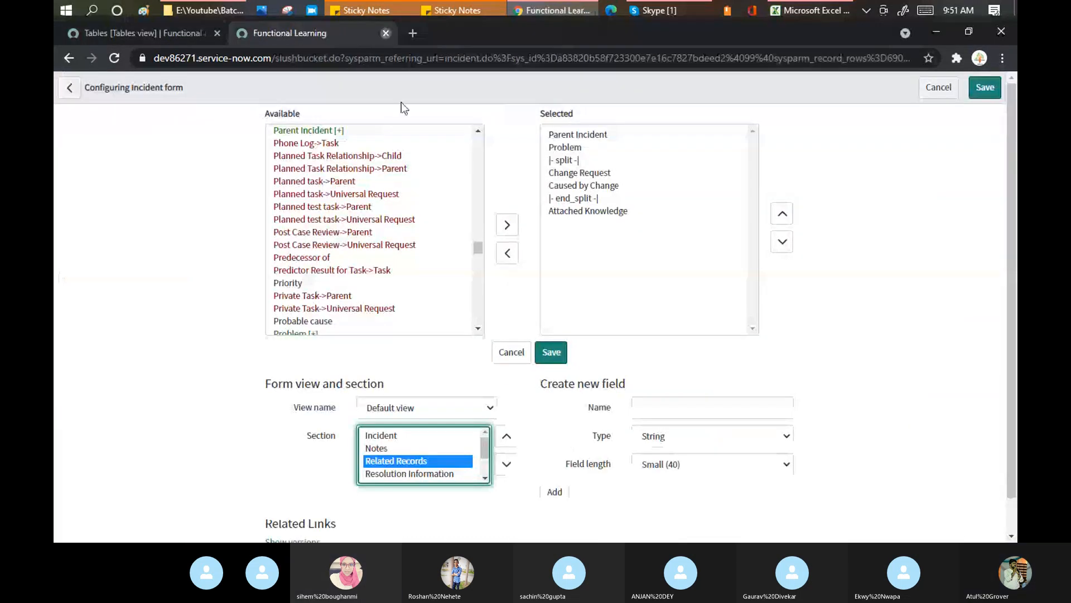
{"action": "left_click", "coordinate": [386, 34]}
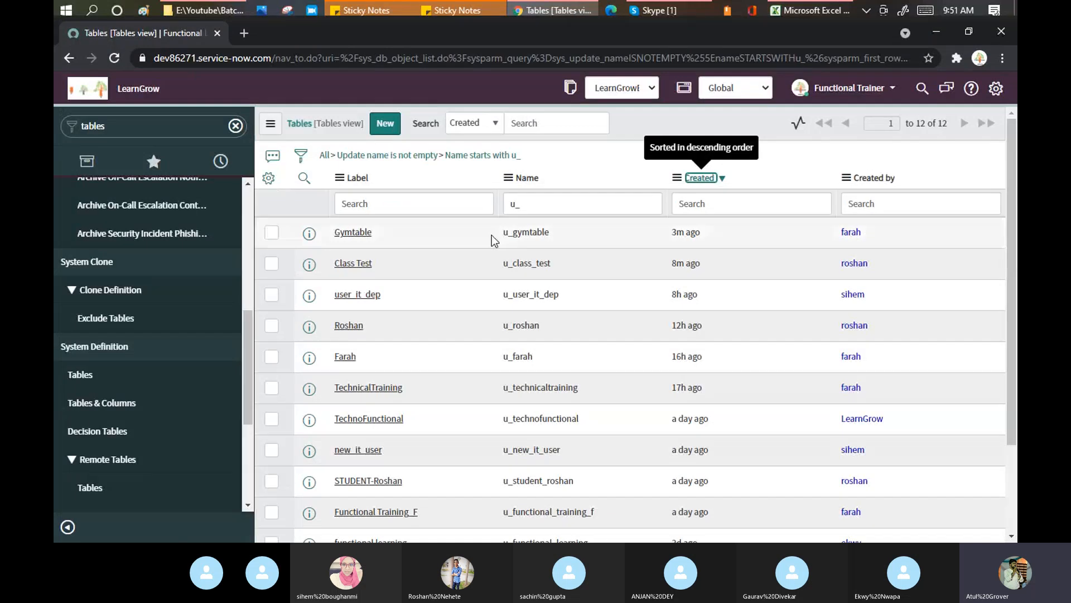
Open the Gymtable definition and review its affect_user extension and inherited columns
{"action": "middle_click", "coordinate": [352, 232]}
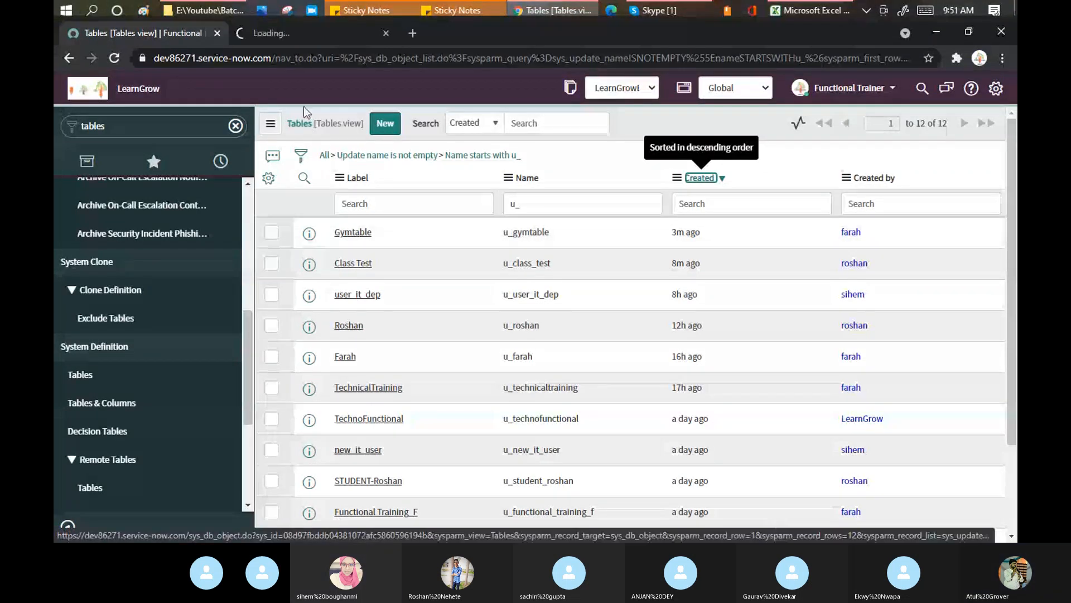
{"action": "left_click", "coordinate": [317, 33]}
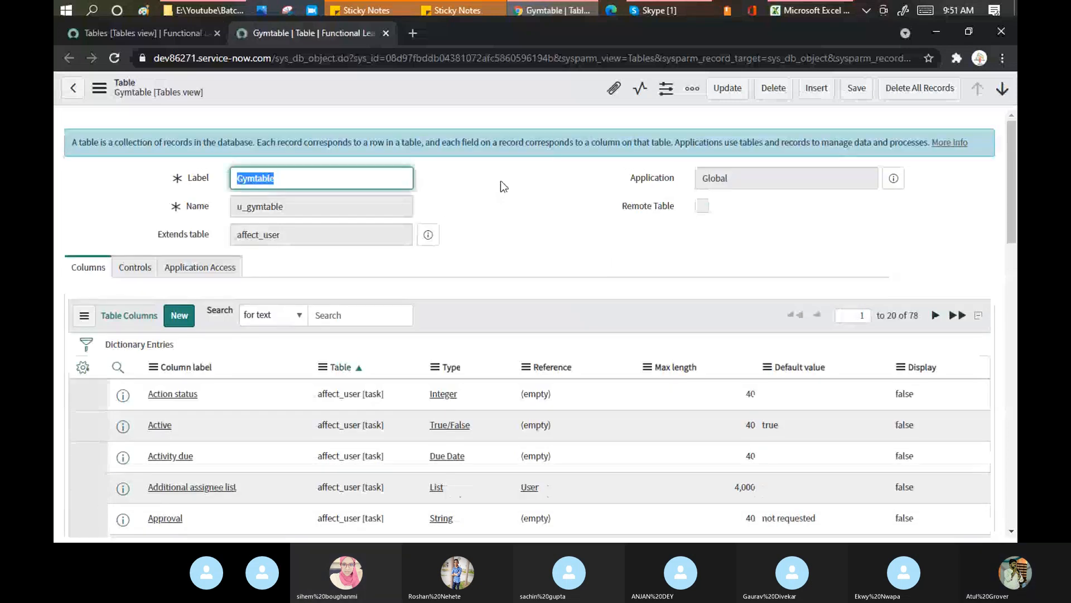
{"action": "scroll", "coordinate": [503, 184], "scroll_direction": "down", "scroll_amount": 2}
{"action": "scroll", "coordinate": [503, 184], "scroll_direction": "up", "scroll_amount": 2}
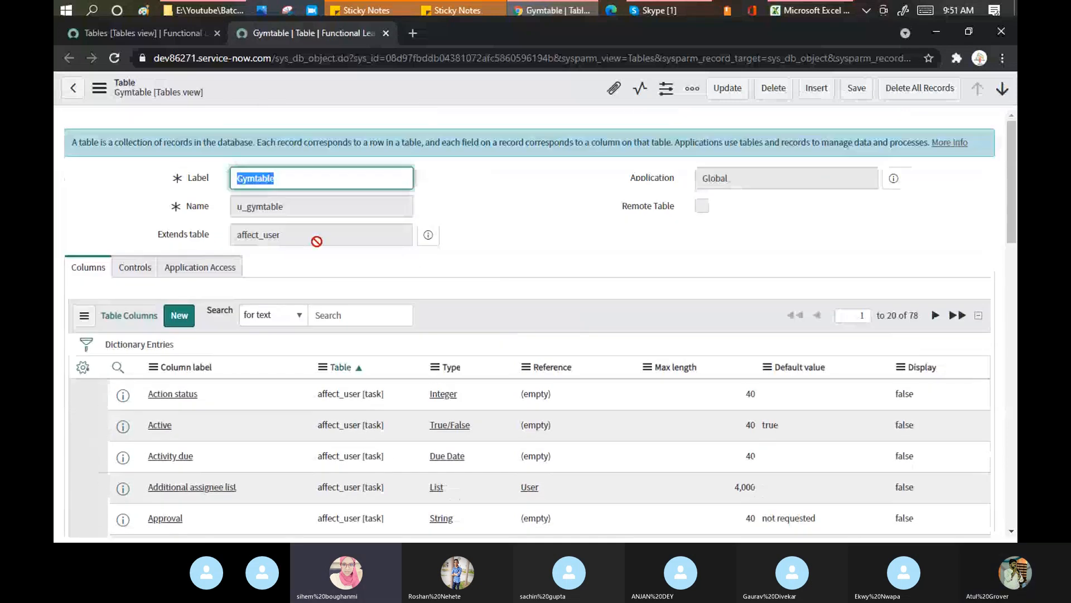
{"action": "left_click_drag", "start_coordinate": [317, 237], "coordinate": [232, 234]}
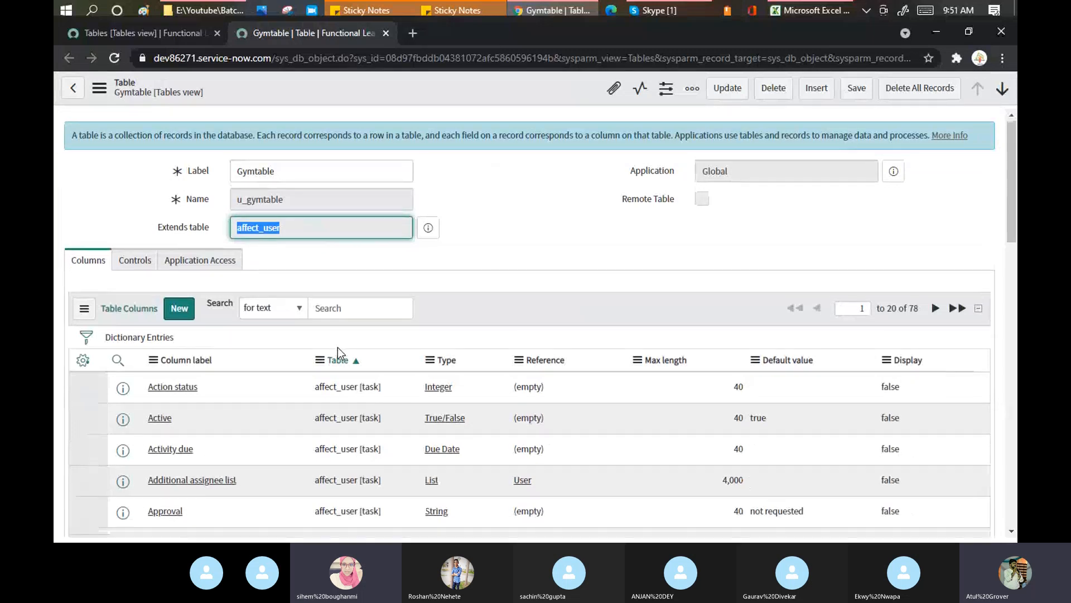
{"action": "scroll", "coordinate": [338, 352], "scroll_direction": "down", "scroll_amount": 3}
{"action": "scroll", "coordinate": [338, 352], "scroll_direction": "up", "scroll_amount": 3}
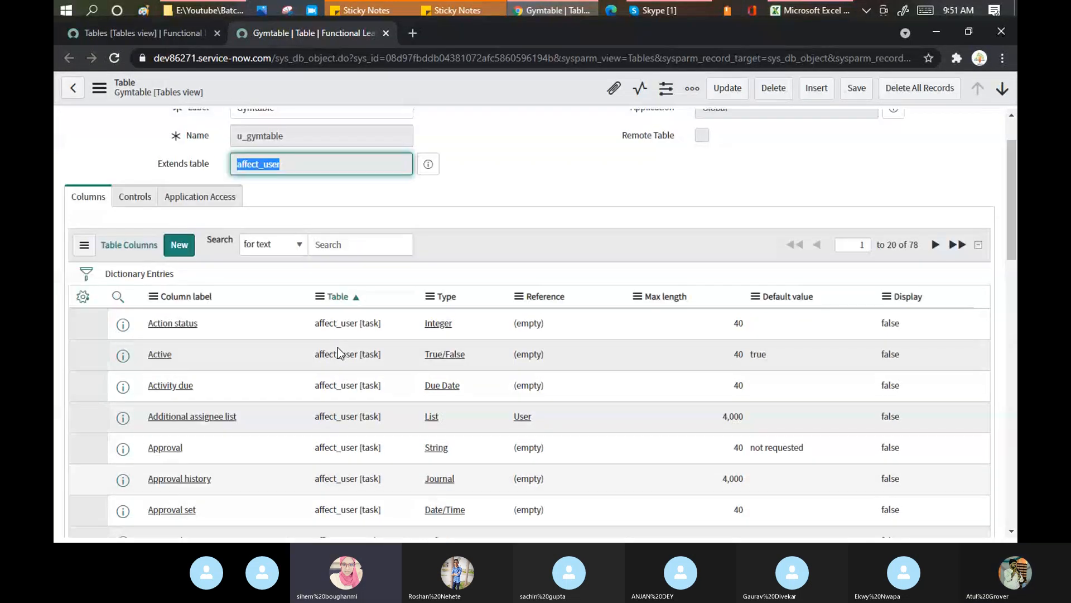
{"action": "scroll", "coordinate": [338, 353], "scroll_direction": "down", "scroll_amount": 3}
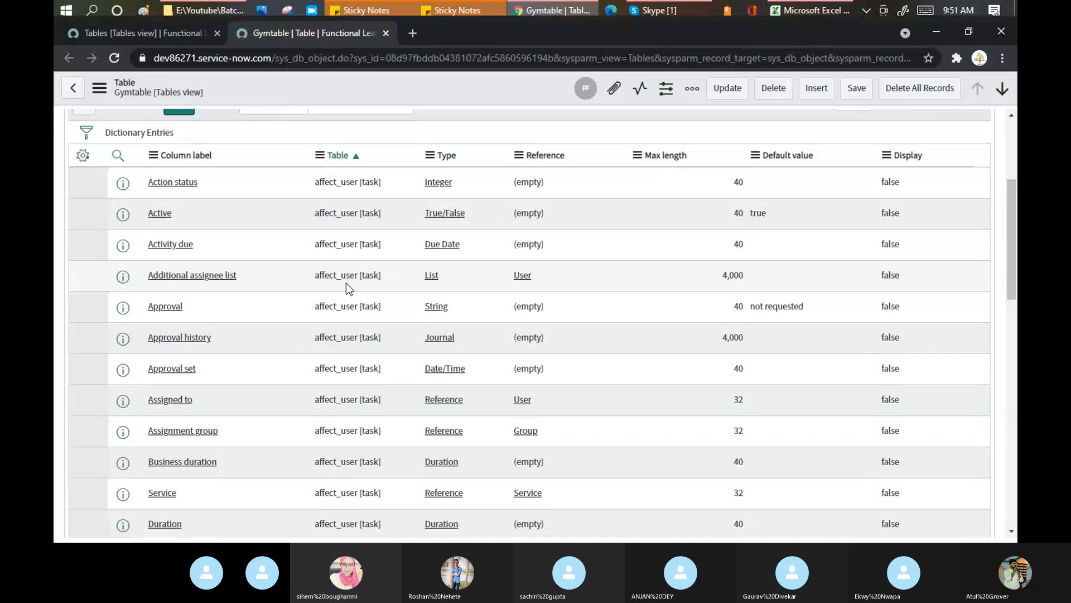
{"action": "scroll", "coordinate": [265, 246], "scroll_direction": "down", "scroll_amount": 5}
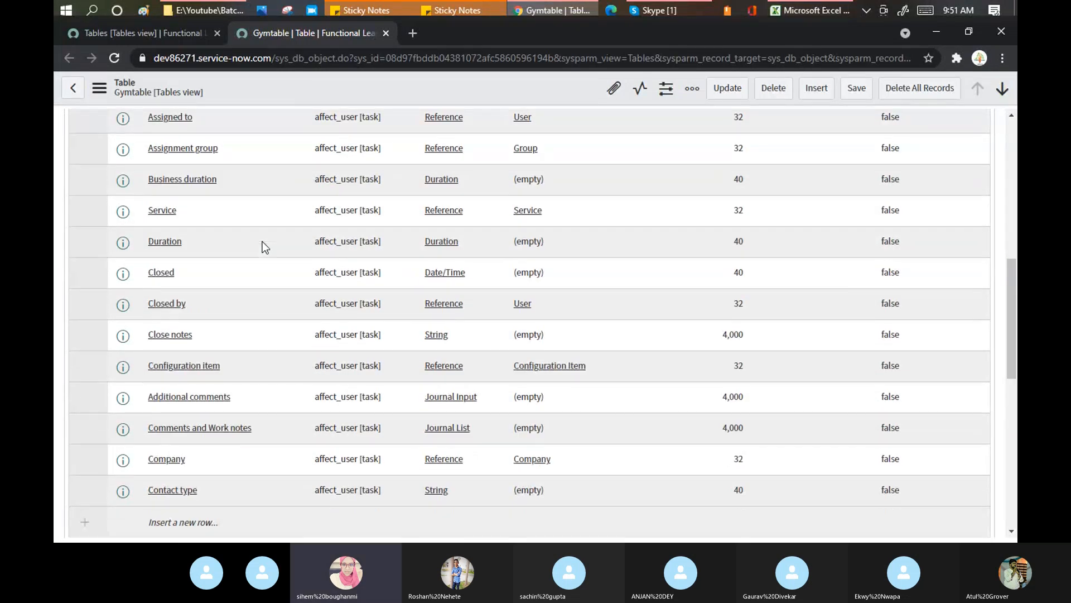
{"action": "scroll", "coordinate": [265, 246], "scroll_direction": "up", "scroll_amount": 3}
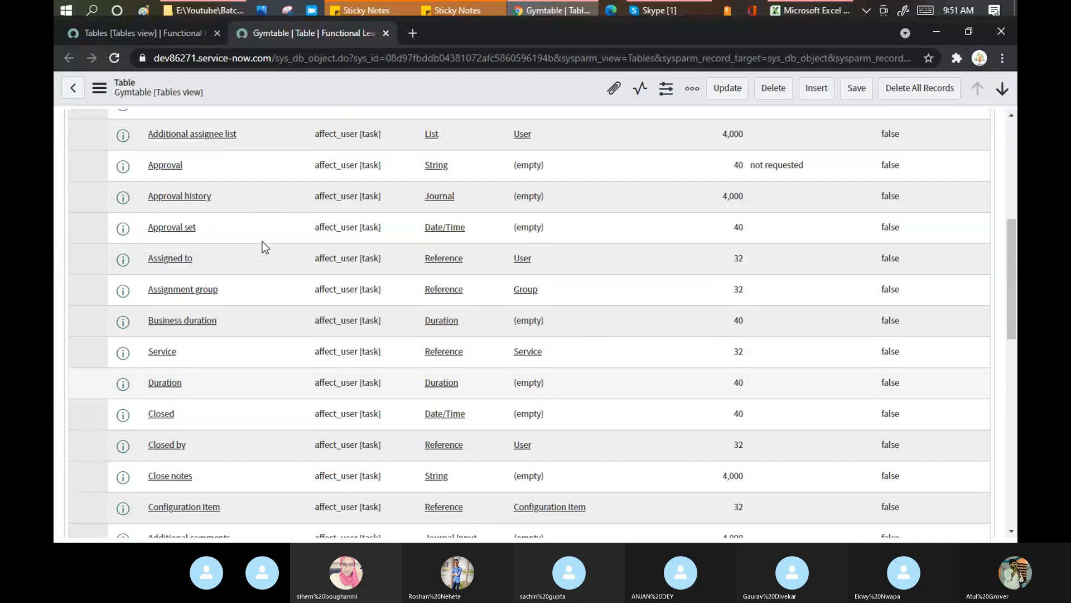
{"action": "scroll", "coordinate": [265, 246], "scroll_direction": "up", "scroll_amount": 3}
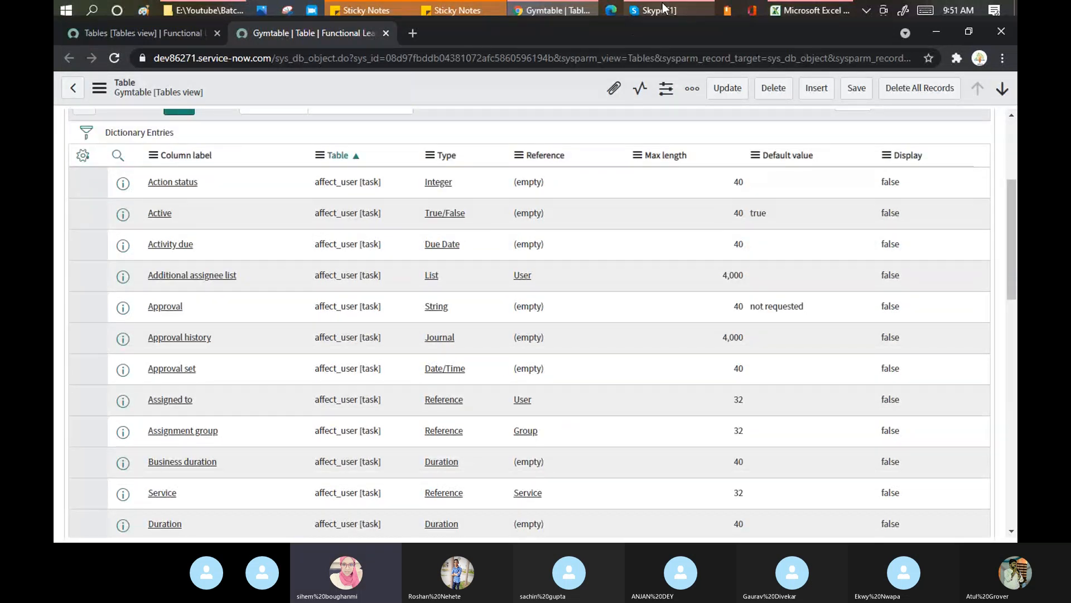
{"action": "mouse_move", "coordinate": [659, 9]}
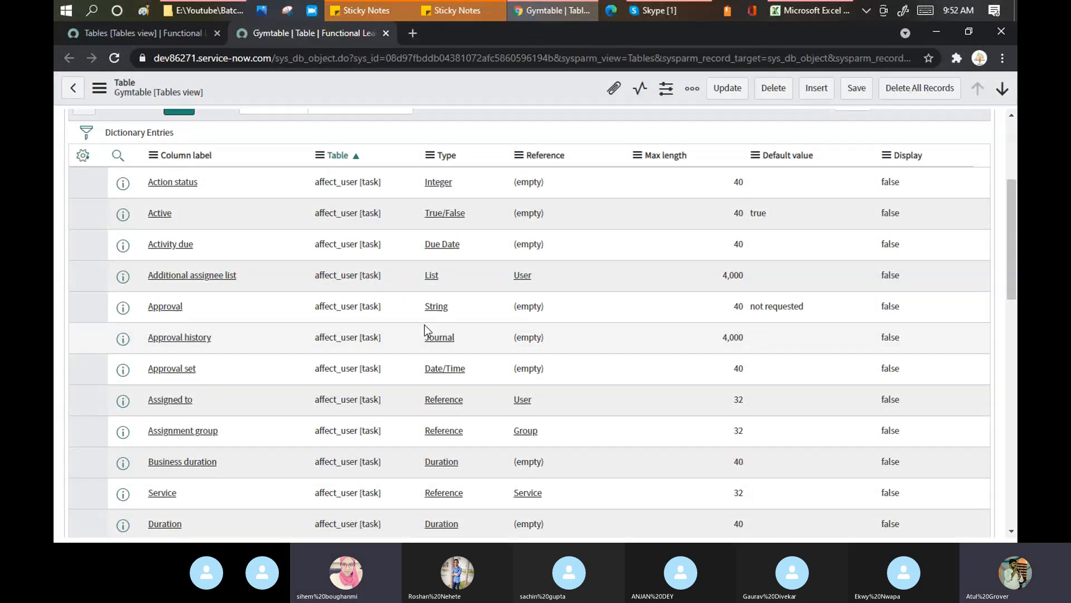
{"action": "scroll", "coordinate": [424, 325], "scroll_direction": "up", "scroll_amount": 3}
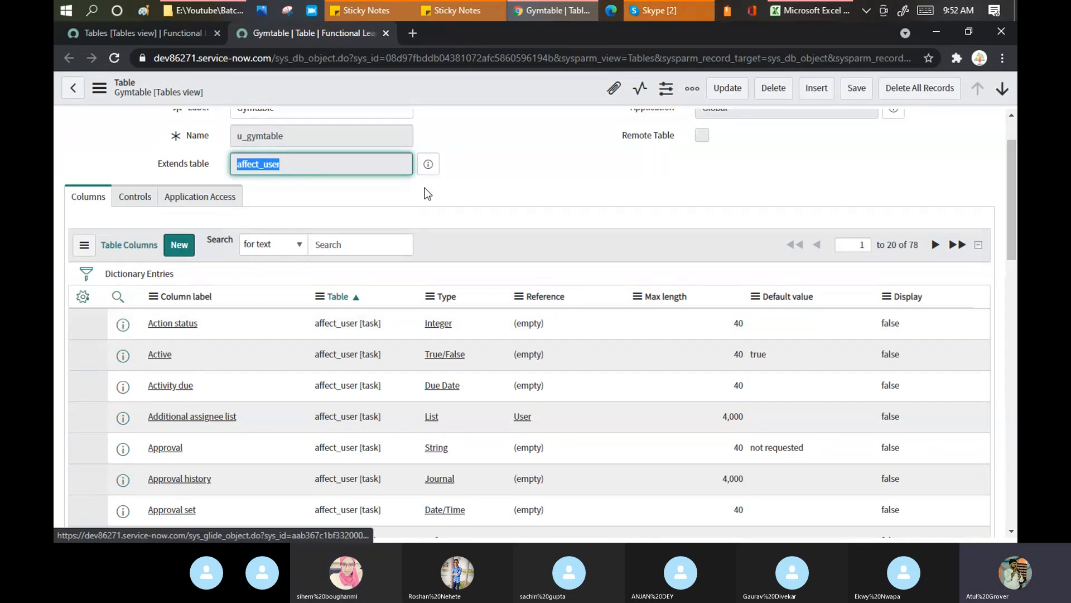
{"action": "scroll", "coordinate": [475, 182], "scroll_direction": "up", "scroll_amount": 2}
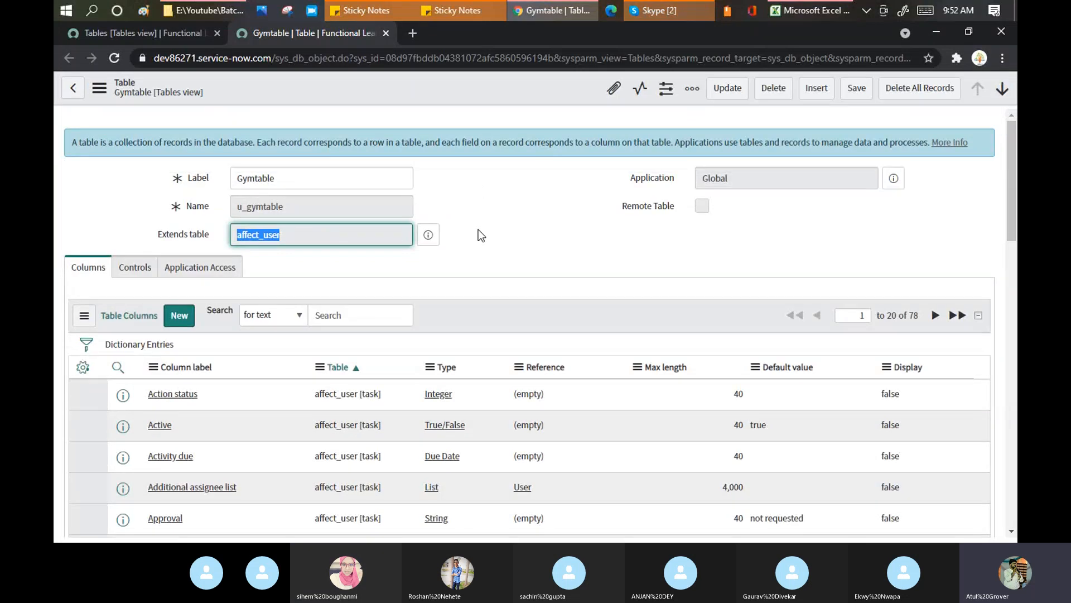
{"action": "scroll", "coordinate": [260, 261], "scroll_direction": "down", "scroll_amount": 3}
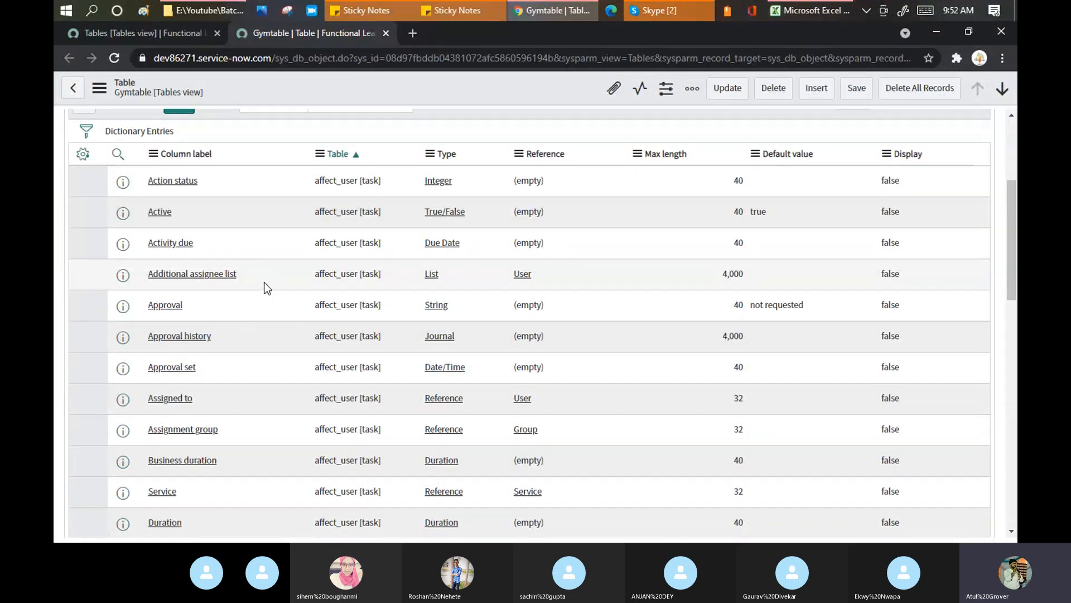
{"action": "scroll", "coordinate": [262, 288], "scroll_direction": "down", "scroll_amount": 4}
{"action": "scroll", "coordinate": [262, 288], "scroll_direction": "down", "scroll_amount": 2}
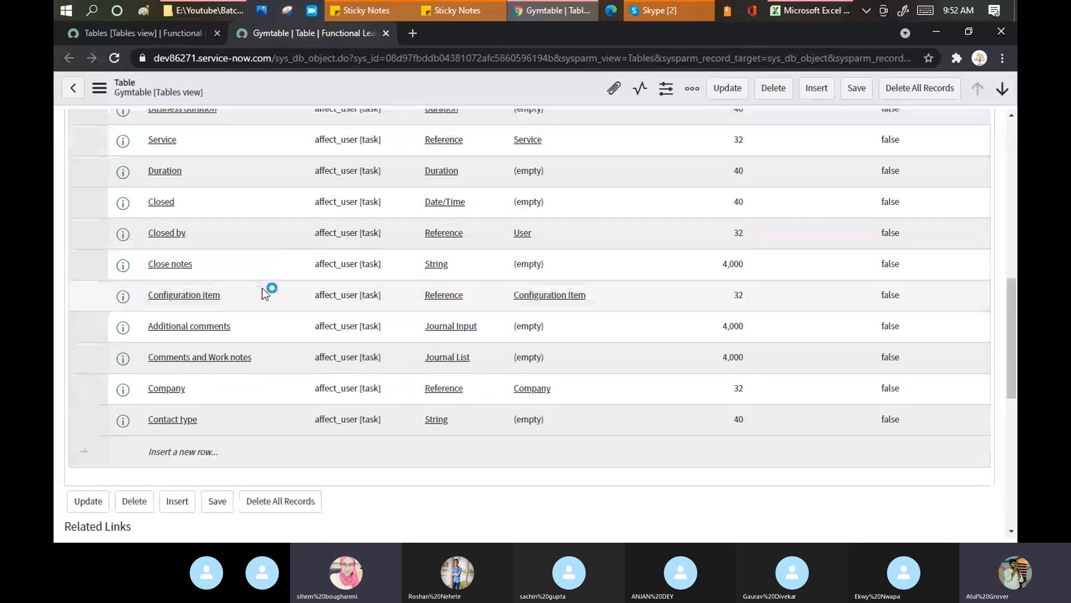
{"action": "scroll", "coordinate": [263, 288], "scroll_direction": "up", "scroll_amount": 5}
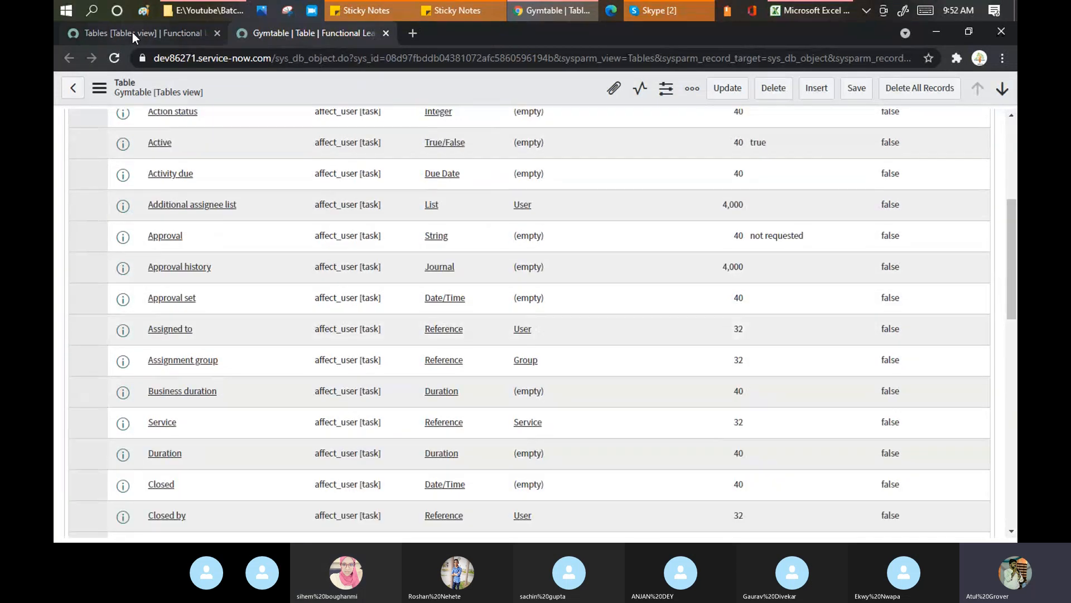
Refresh the u_ tables list to show newly created tables
{"action": "left_click", "coordinate": [132, 33]}
{"action": "right_click", "coordinate": [662, 125]}
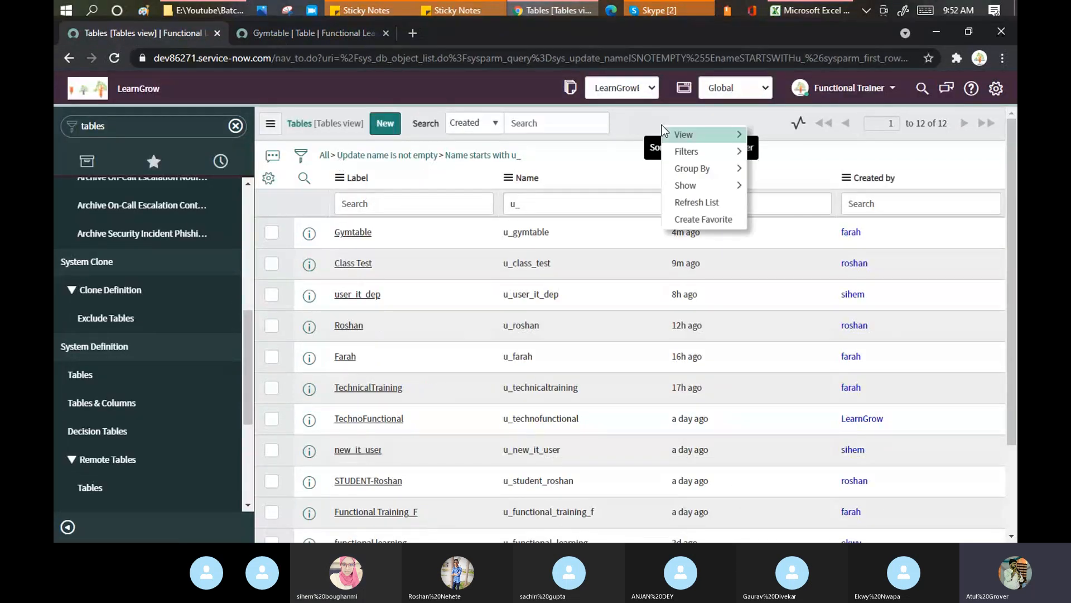
{"action": "left_click", "coordinate": [703, 207]}
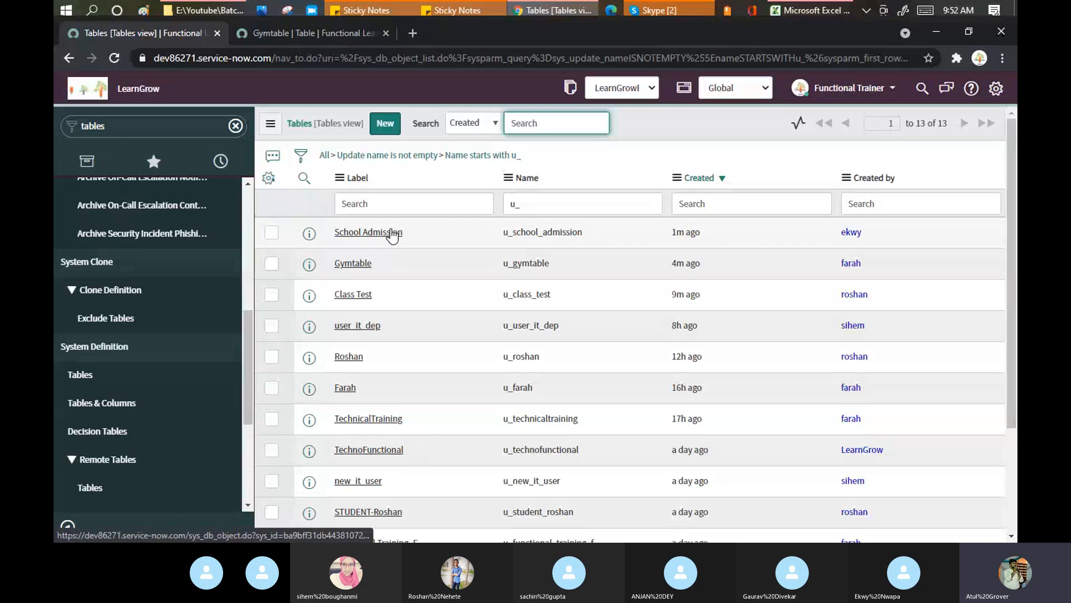
Open School Admission and Class Test in new tabs and review School Admission's columns
{"action": "middle_click", "coordinate": [392, 232]}
{"action": "middle_click", "coordinate": [353, 294]}
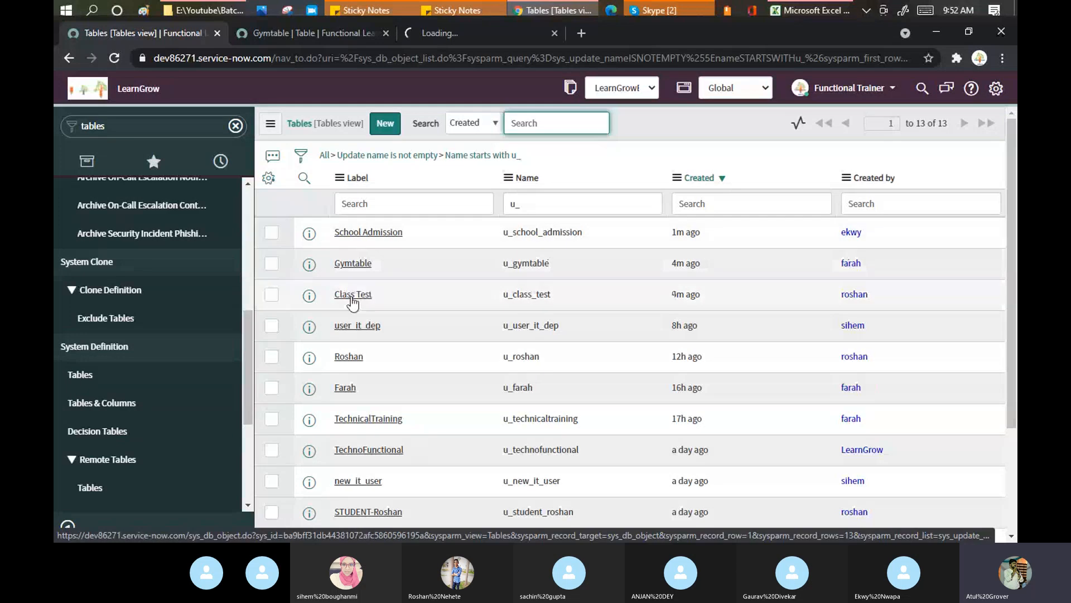
{"action": "left_click", "coordinate": [456, 35]}
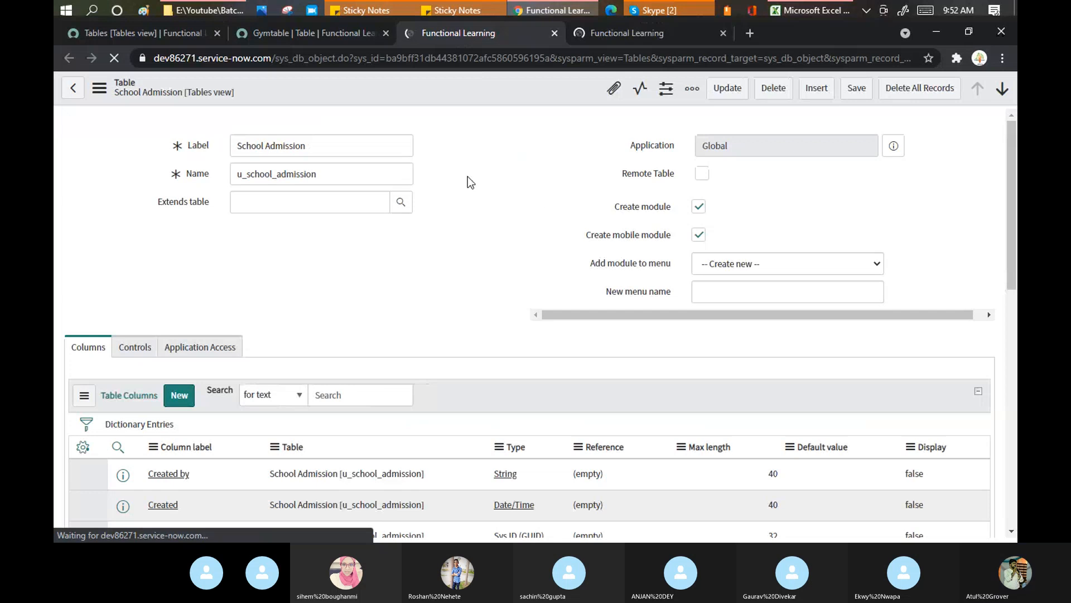
{"action": "scroll", "coordinate": [468, 176], "scroll_direction": "down", "scroll_amount": 5}
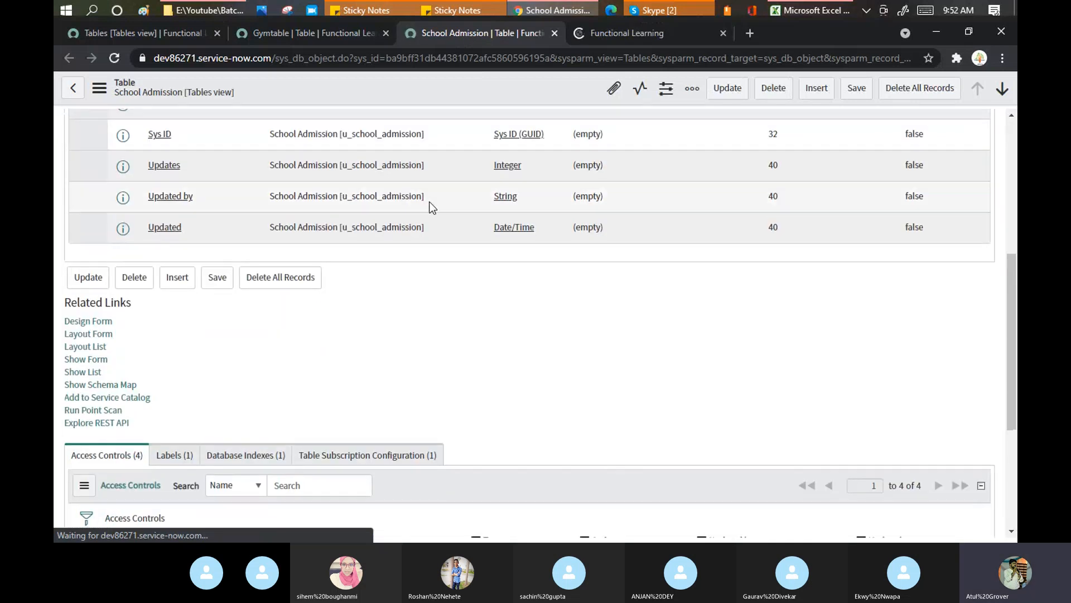
{"action": "scroll", "coordinate": [433, 208], "scroll_direction": "up", "scroll_amount": 1}
{"action": "scroll", "coordinate": [395, 218], "scroll_direction": "up", "scroll_amount": 5}
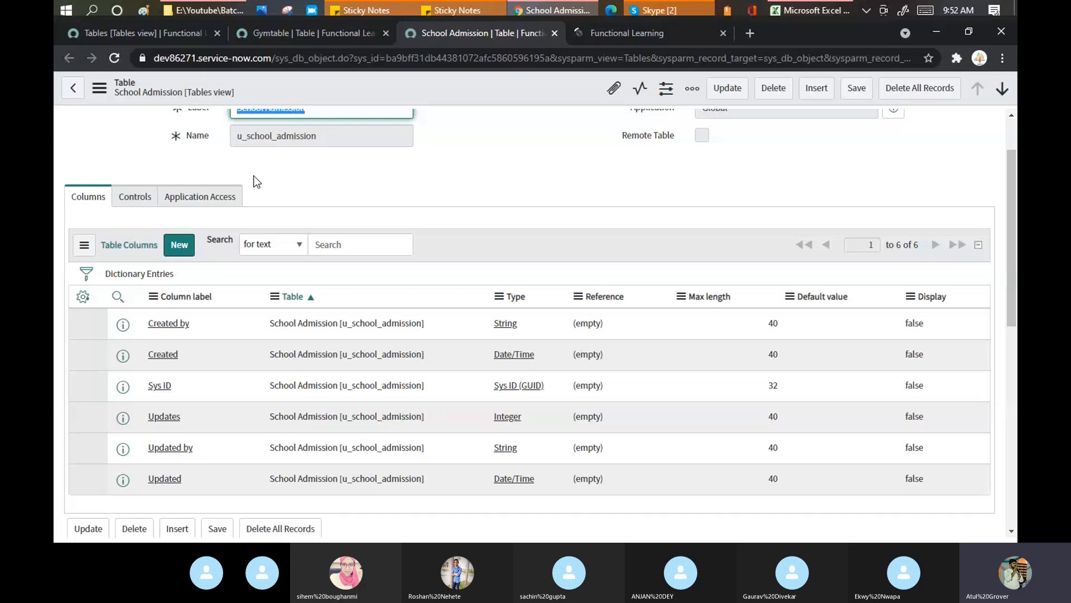
{"action": "scroll", "coordinate": [257, 181], "scroll_direction": "up", "scroll_amount": 2}
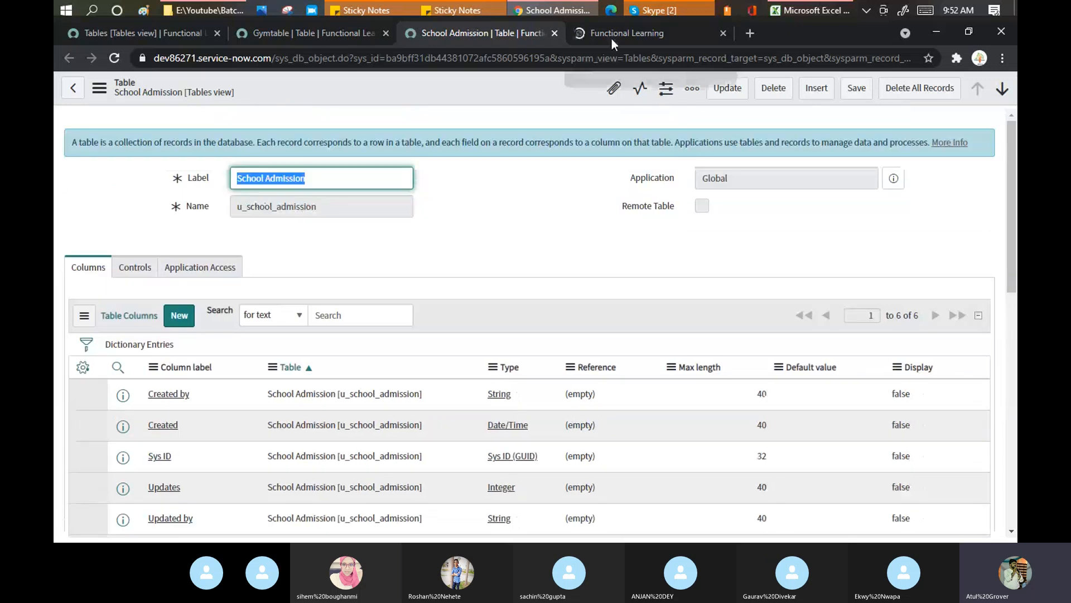
Review the Class Test table's 82 columns inherited from Task, then go back to the Tables list
{"action": "left_click", "coordinate": [626, 32]}
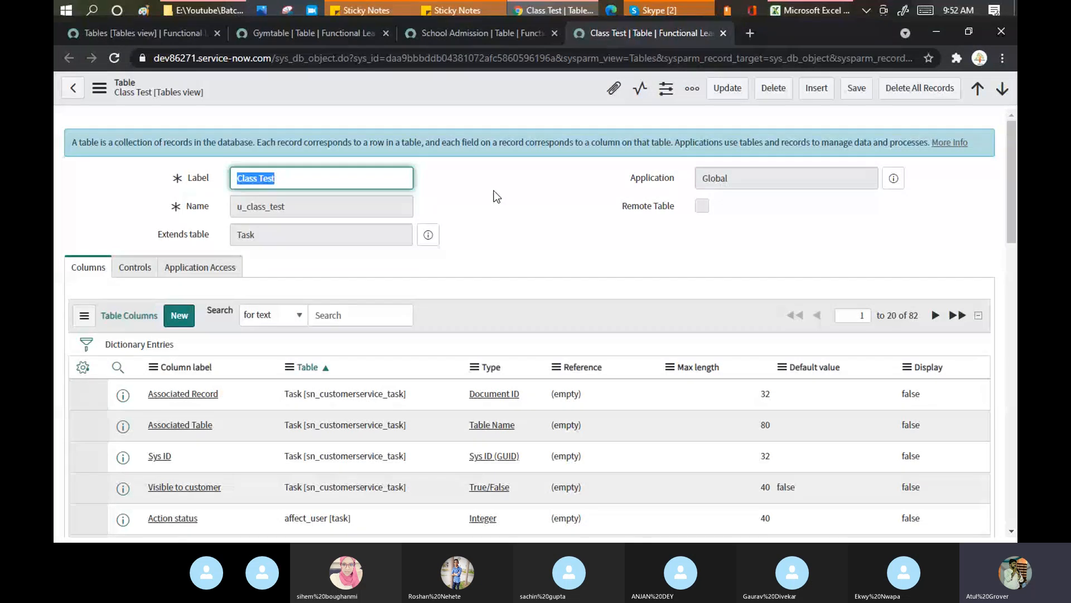
{"action": "key", "text": "Tab"}
{"action": "scroll", "coordinate": [500, 221], "scroll_direction": "down", "scroll_amount": 3}
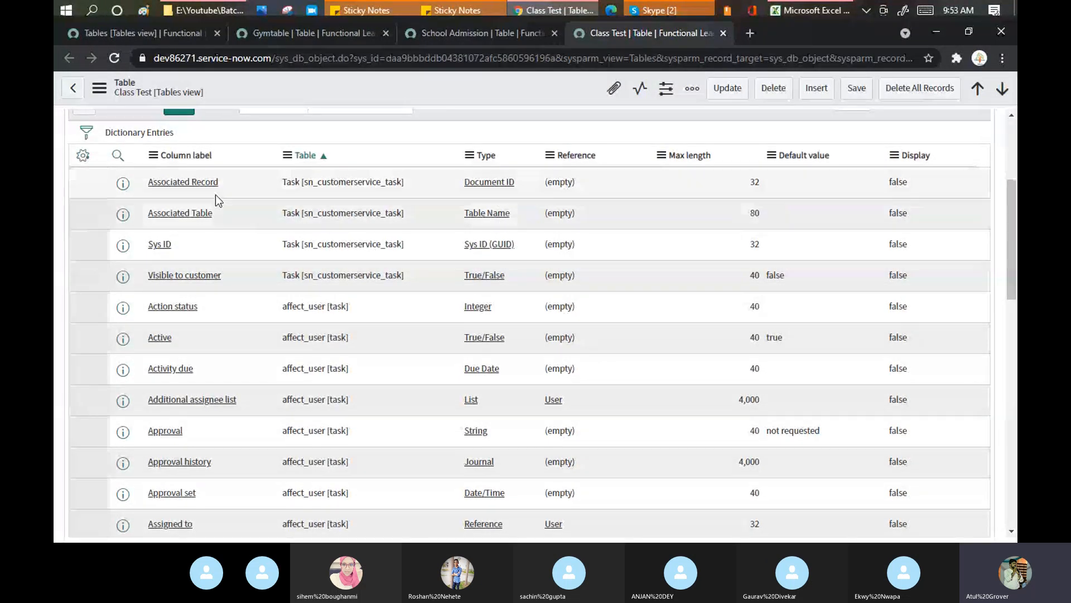
{"action": "scroll", "coordinate": [222, 198], "scroll_direction": "down", "scroll_amount": 3}
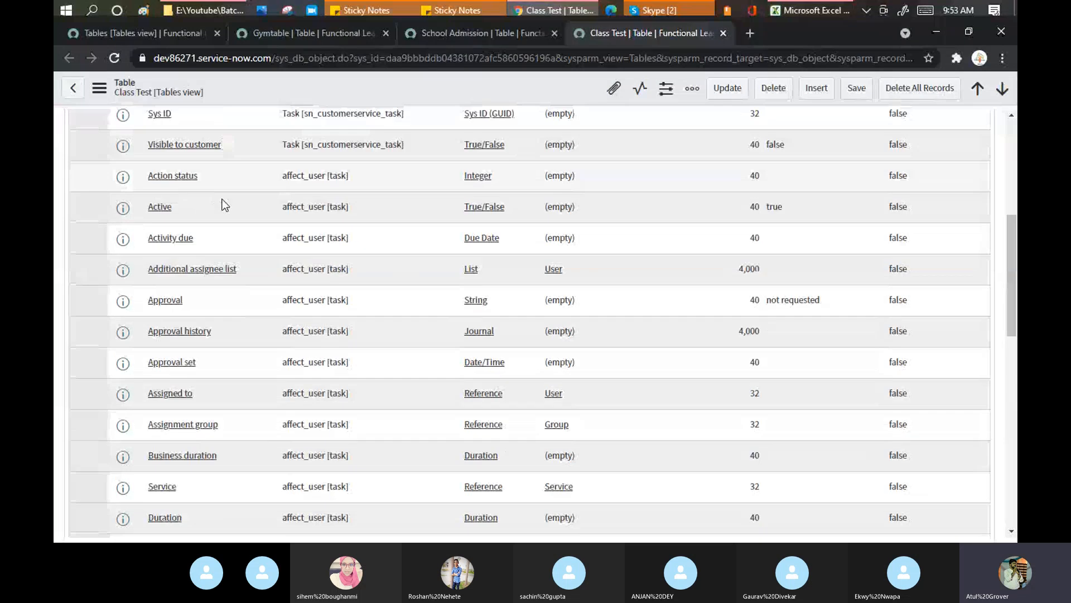
{"action": "scroll", "coordinate": [222, 205], "scroll_direction": "down", "scroll_amount": 3}
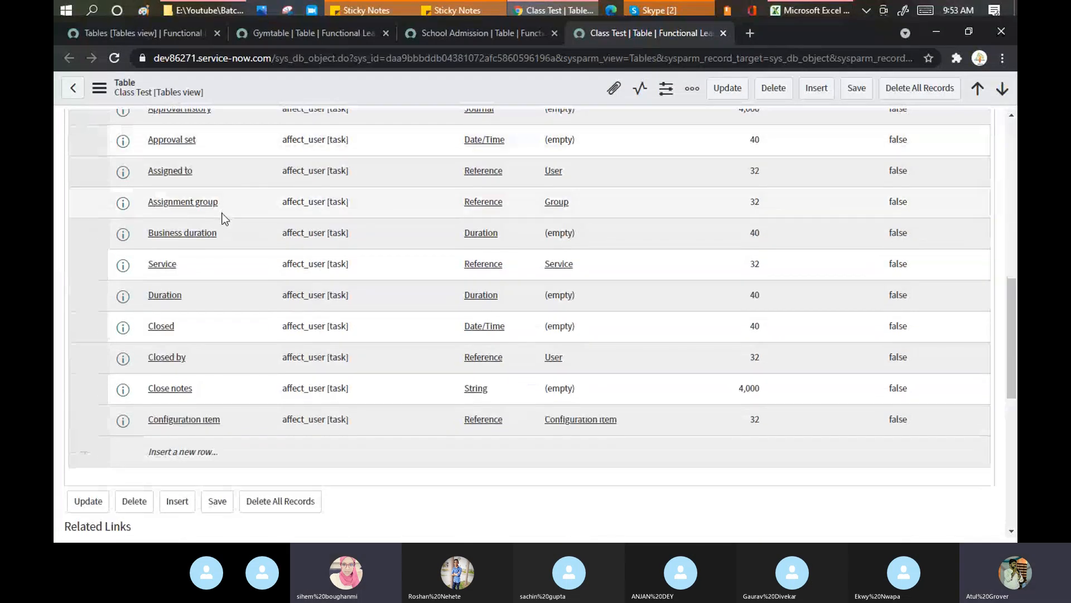
{"action": "scroll", "coordinate": [223, 218], "scroll_direction": "up", "scroll_amount": 10}
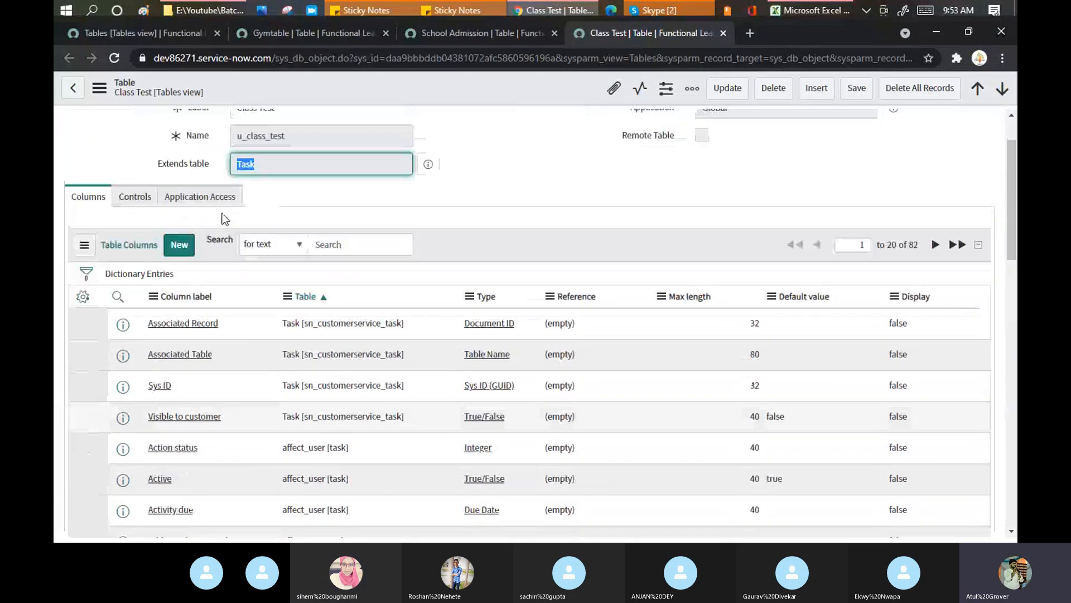
{"action": "left_click", "coordinate": [142, 32]}
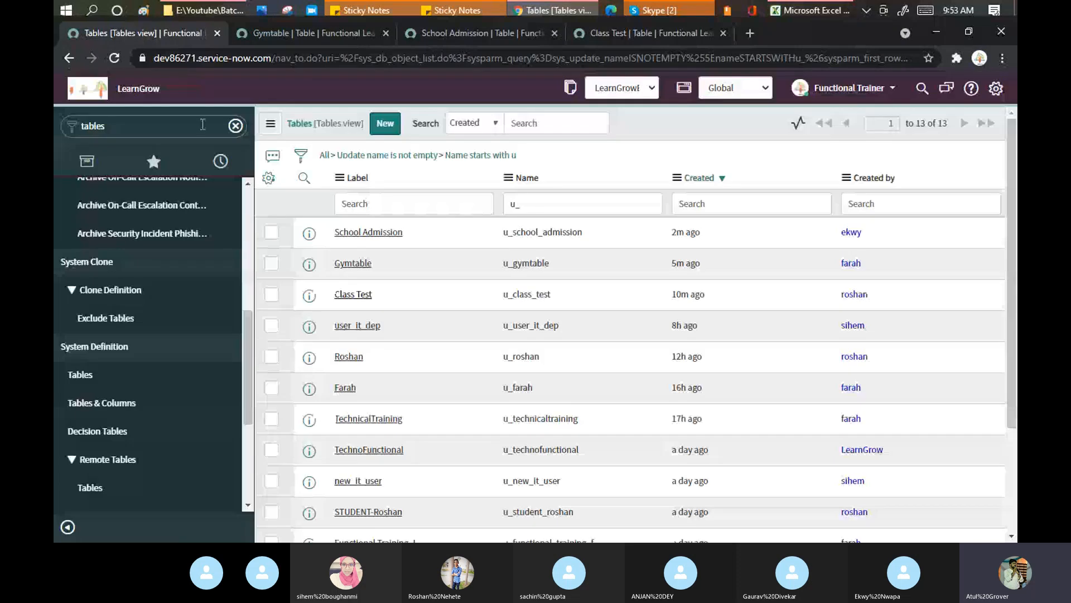
Scroll the Gymtable table definition down to its four access control rules
{"action": "left_click", "coordinate": [201, 124]}
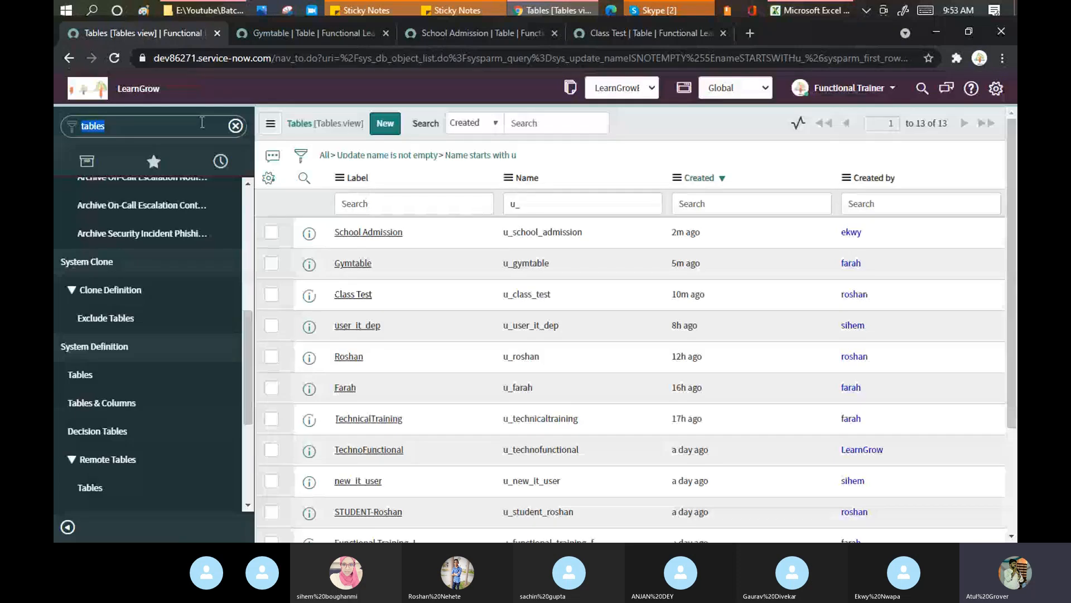
{"action": "left_click", "coordinate": [304, 34]}
{"action": "scroll", "coordinate": [463, 282], "scroll_direction": "down", "scroll_amount": 10}
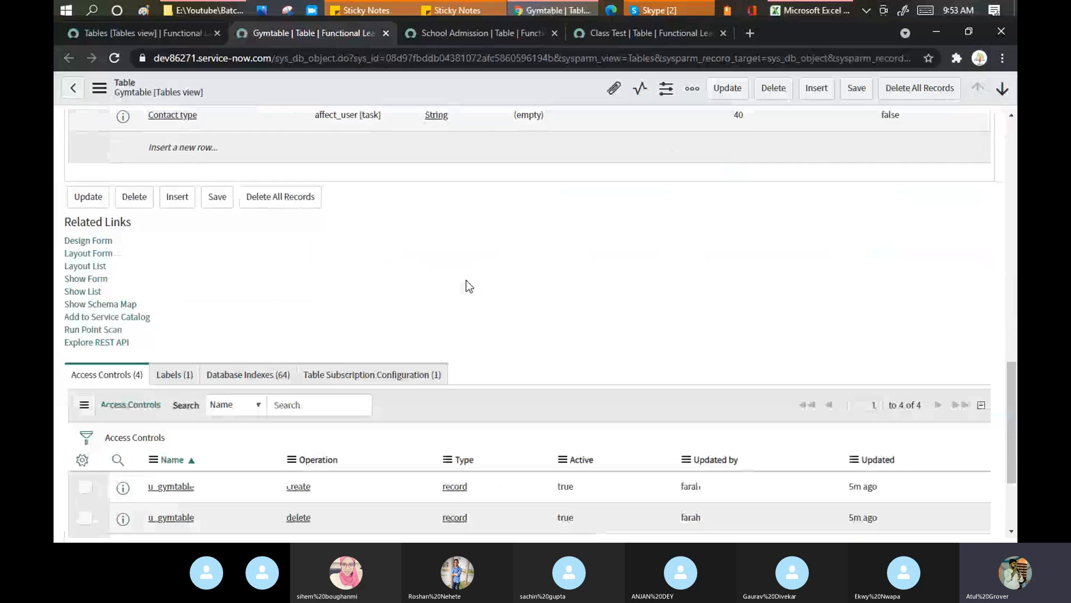
{"action": "scroll", "coordinate": [466, 280], "scroll_direction": "down", "scroll_amount": 3}
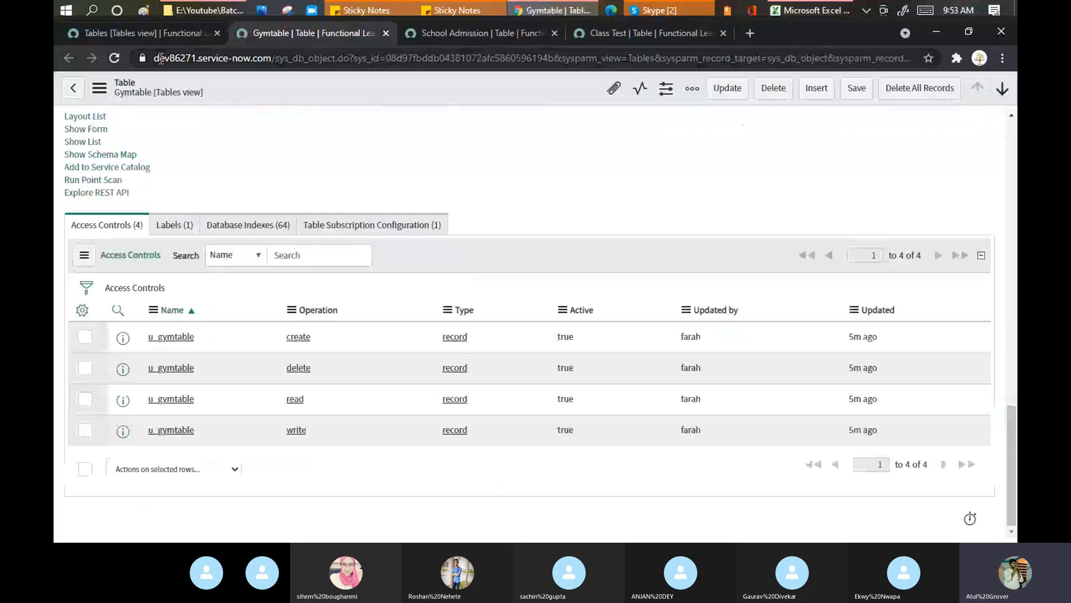
Back on the Tables list, filter the application navigator on 'module'
{"action": "left_click", "coordinate": [166, 32]}
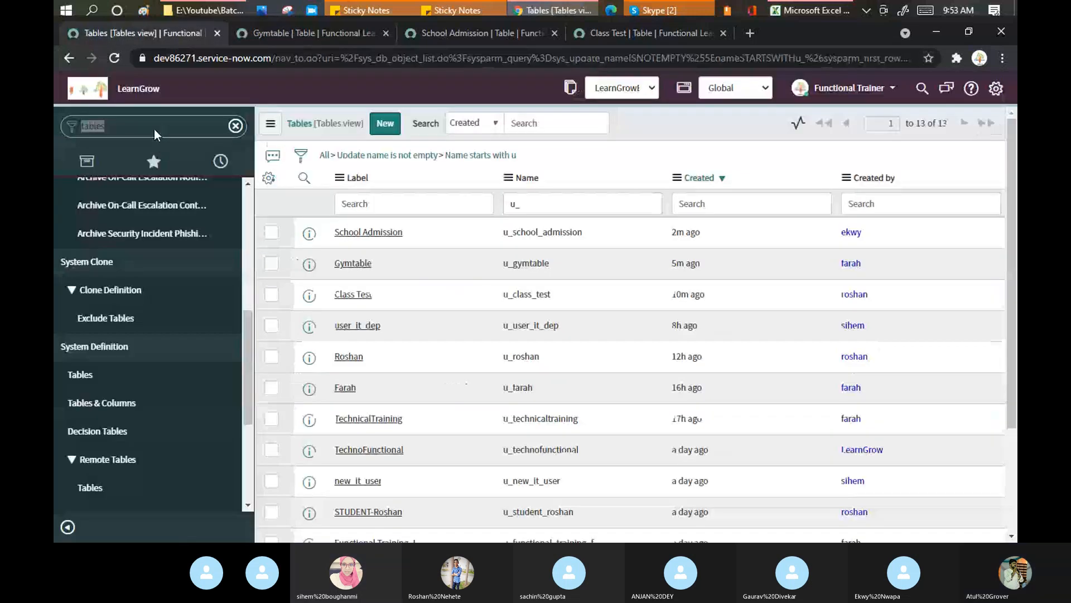
{"action": "left_click", "coordinate": [155, 129]}
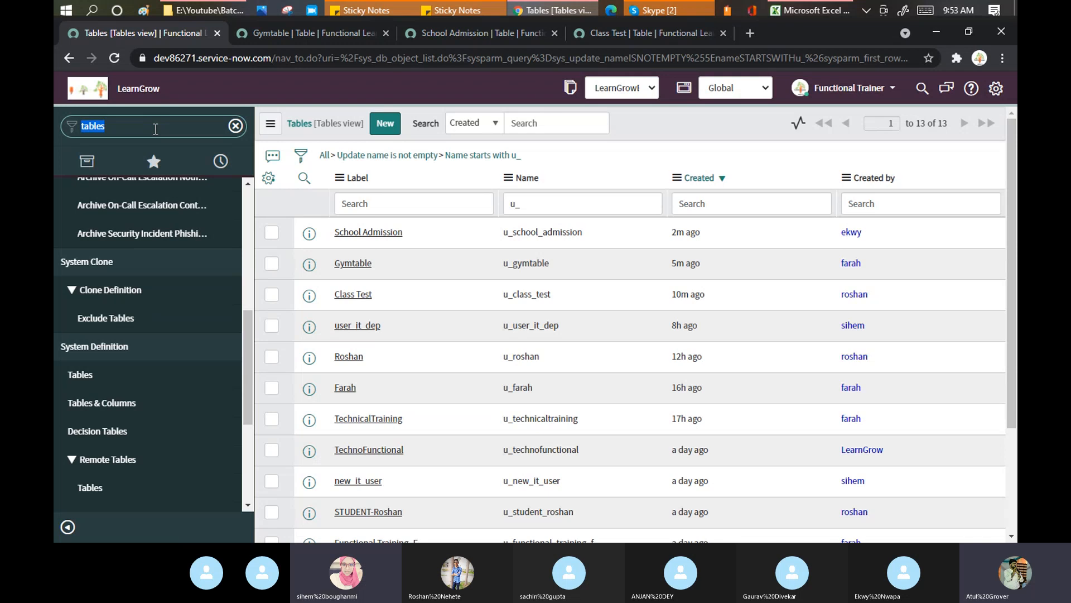
{"action": "type", "text": "mod"}
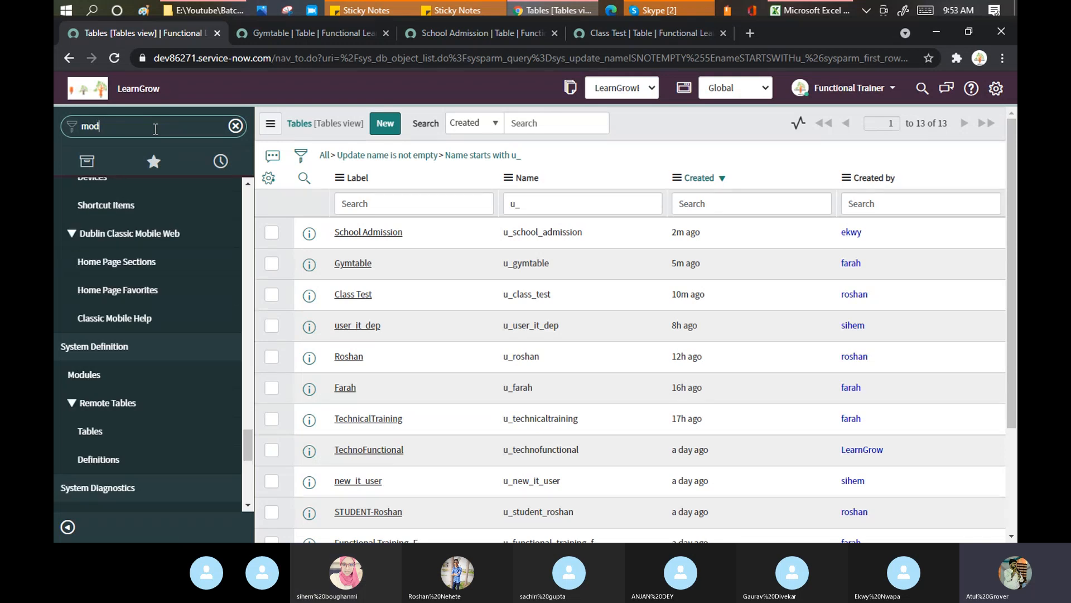
{"action": "type", "text": "ule"}
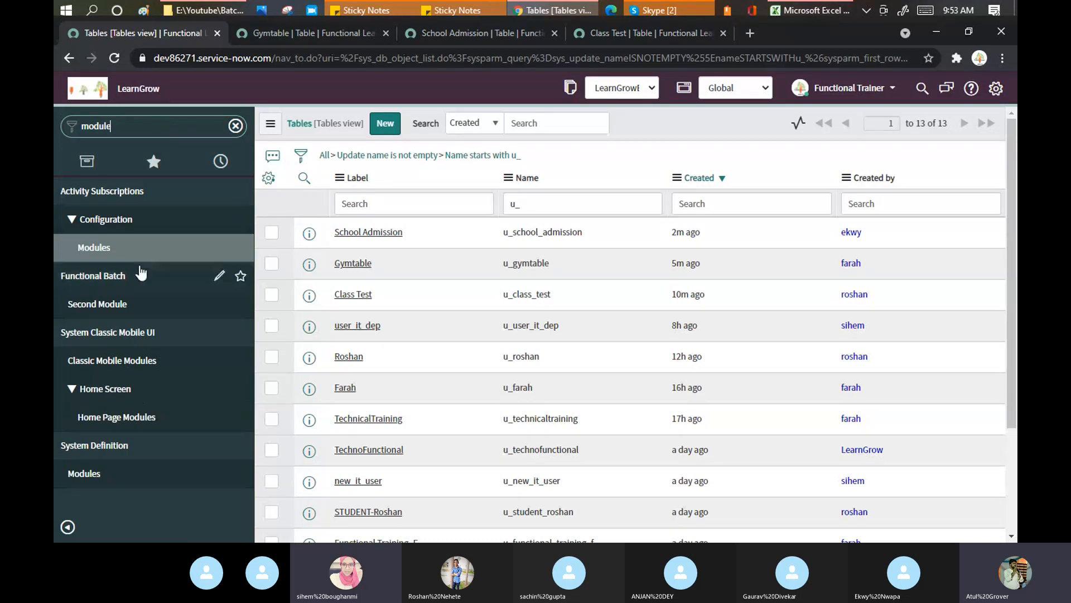
Open System Definition > Modules, listing 3,050 module records sorted by Order
{"action": "left_click", "coordinate": [90, 474]}
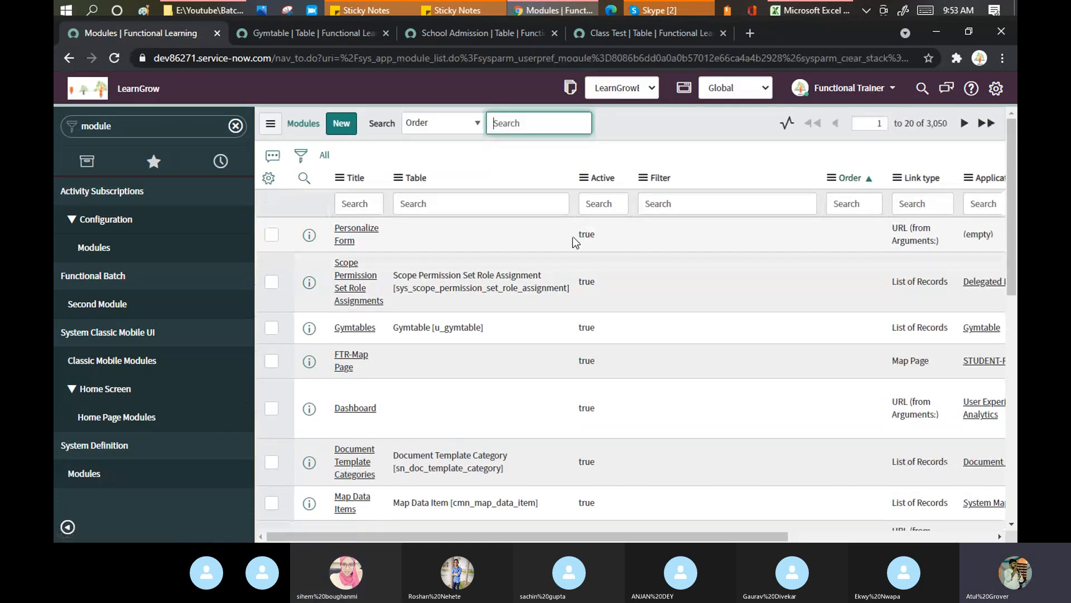
Add Created and Created by to the Modules list columns and move Application menu to third position
{"action": "left_click", "coordinate": [272, 183]}
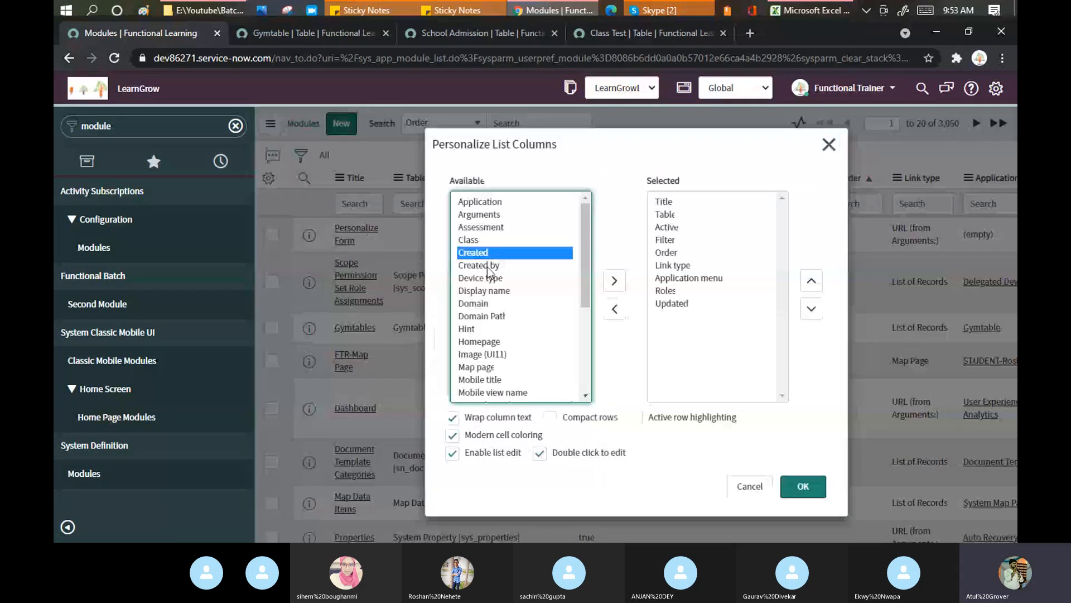
{"action": "left_click", "coordinate": [487, 267], "text": "shift"}
{"action": "left_click", "coordinate": [615, 280]}
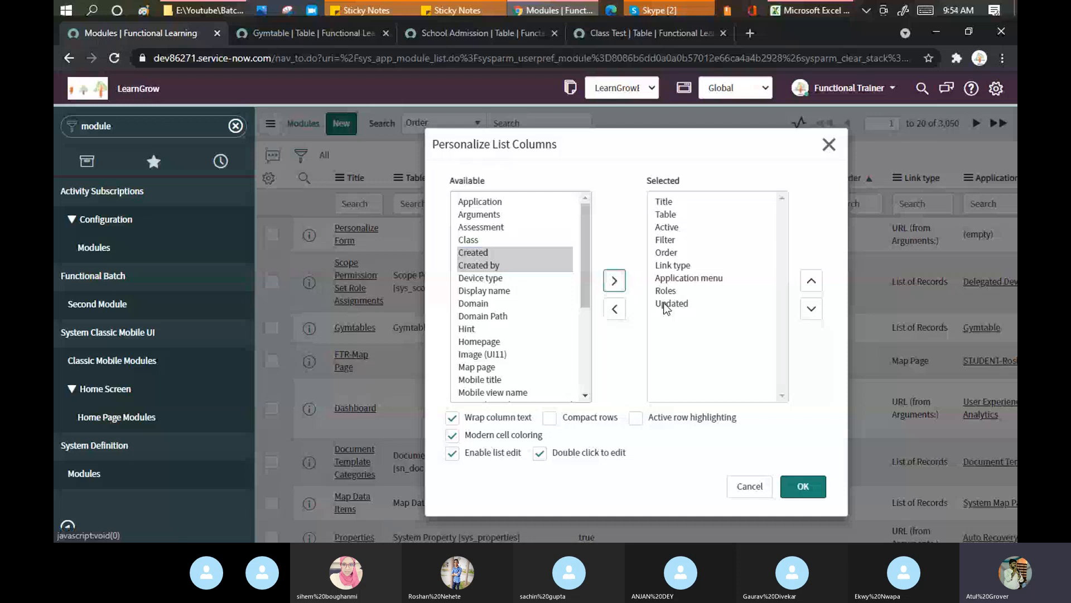
{"action": "left_click", "coordinate": [812, 282]}
{"action": "left_click", "coordinate": [812, 281]}
{"action": "left_click", "coordinate": [811, 282]}
{"action": "left_click", "coordinate": [812, 281]}
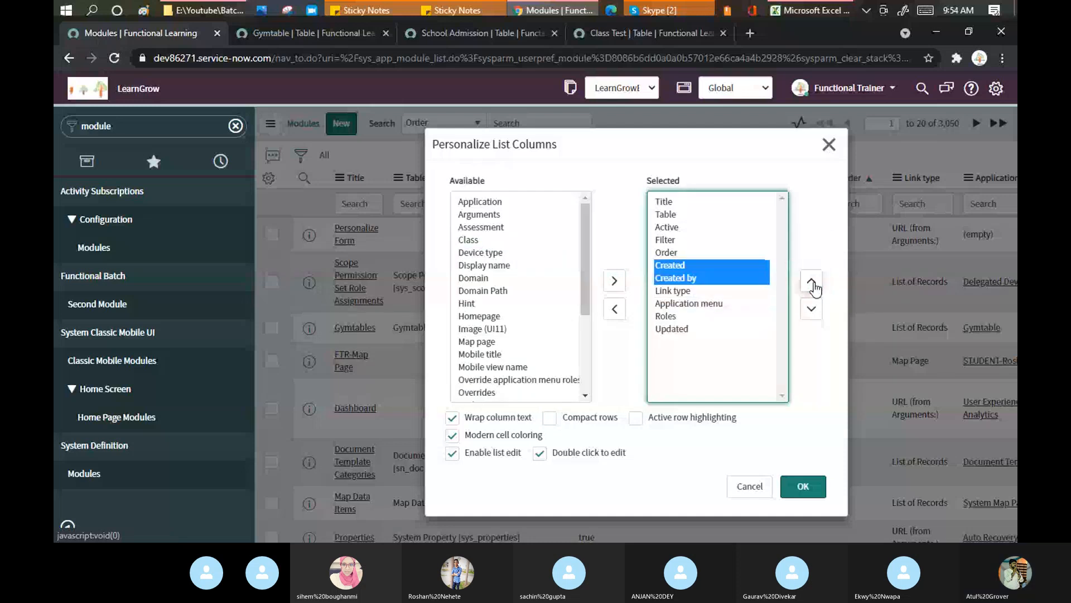
{"action": "double_click", "coordinate": [714, 303]}
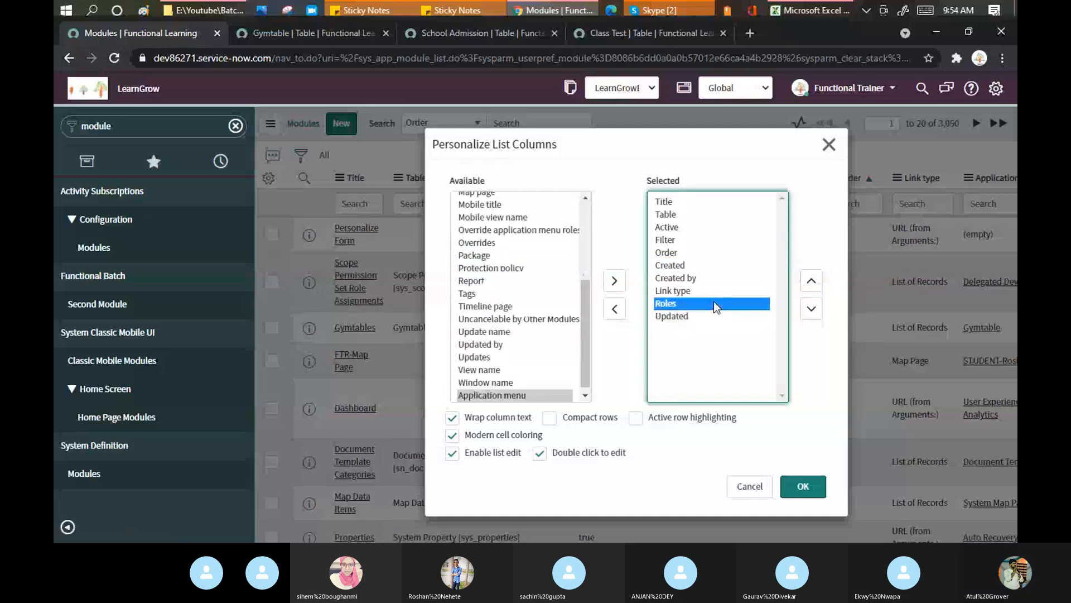
{"action": "double_click", "coordinate": [492, 395]}
{"action": "left_click", "coordinate": [812, 282]}
{"action": "left_click", "coordinate": [812, 283]}
{"action": "left_click", "coordinate": [811, 283]}
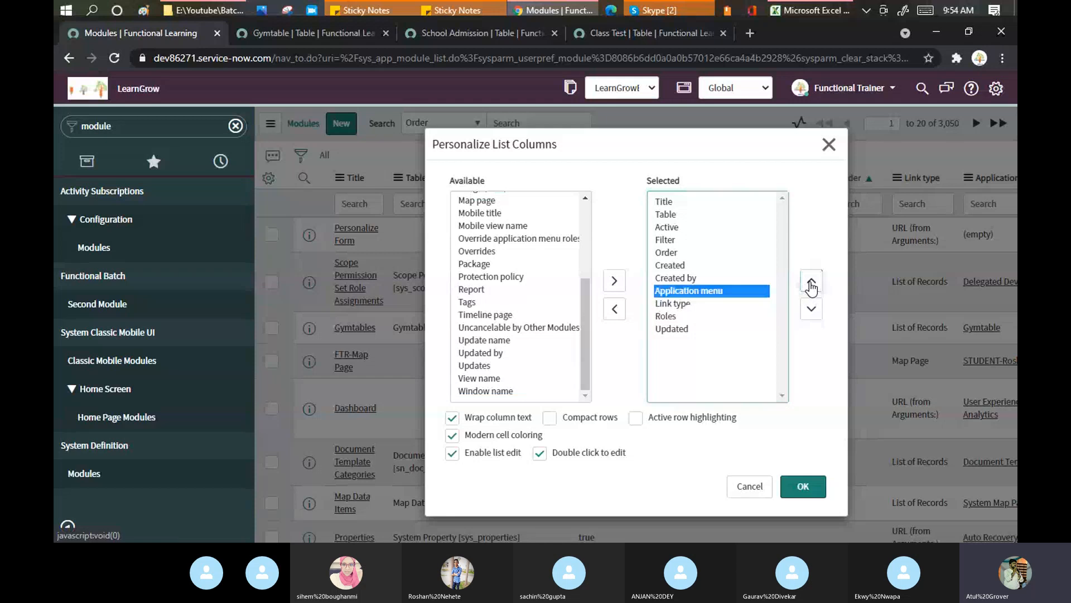
{"action": "left_click", "coordinate": [811, 282]}
{"action": "left_click", "coordinate": [811, 282]}
{"action": "left_click", "coordinate": [811, 283]}
{"action": "left_click", "coordinate": [811, 283]}
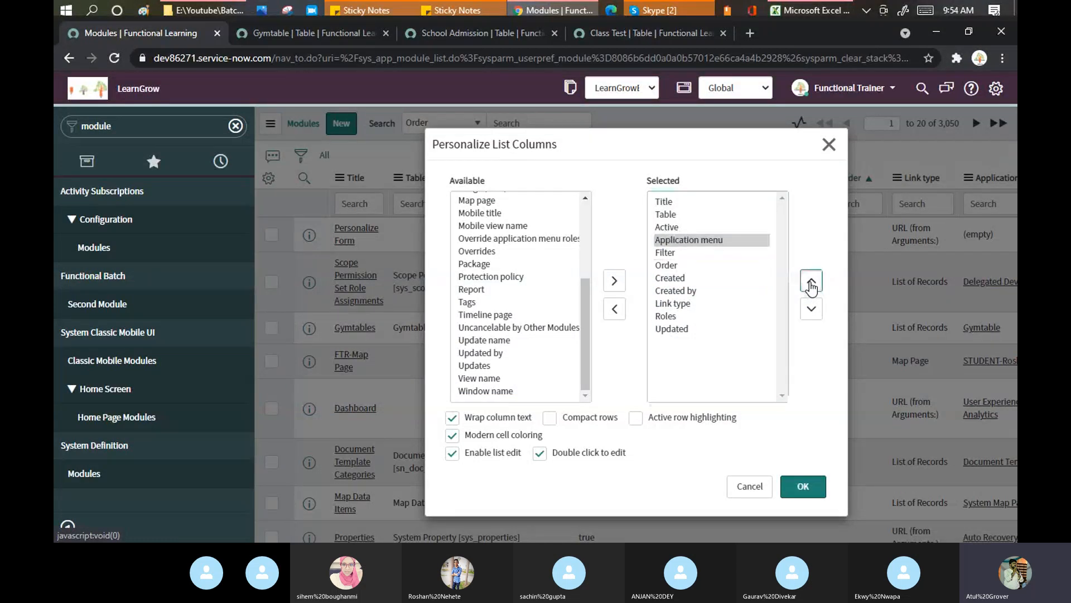
{"action": "left_click", "coordinate": [811, 283]}
Move Created and Created by up below Application menu and apply the column layout
{"action": "left_click", "coordinate": [686, 291]}
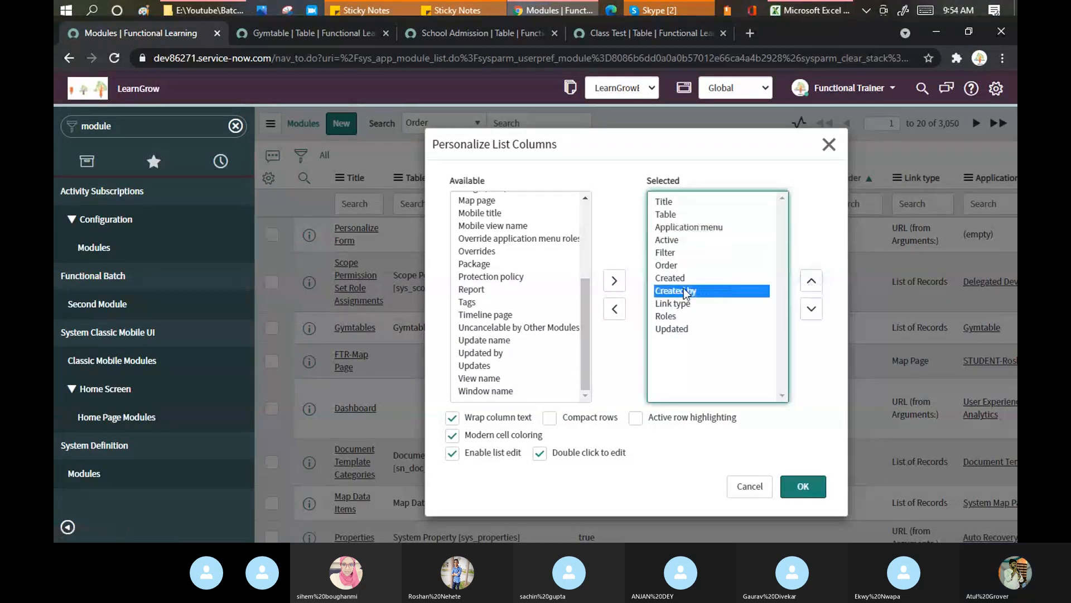
{"action": "left_click", "coordinate": [678, 278], "text": "shift"}
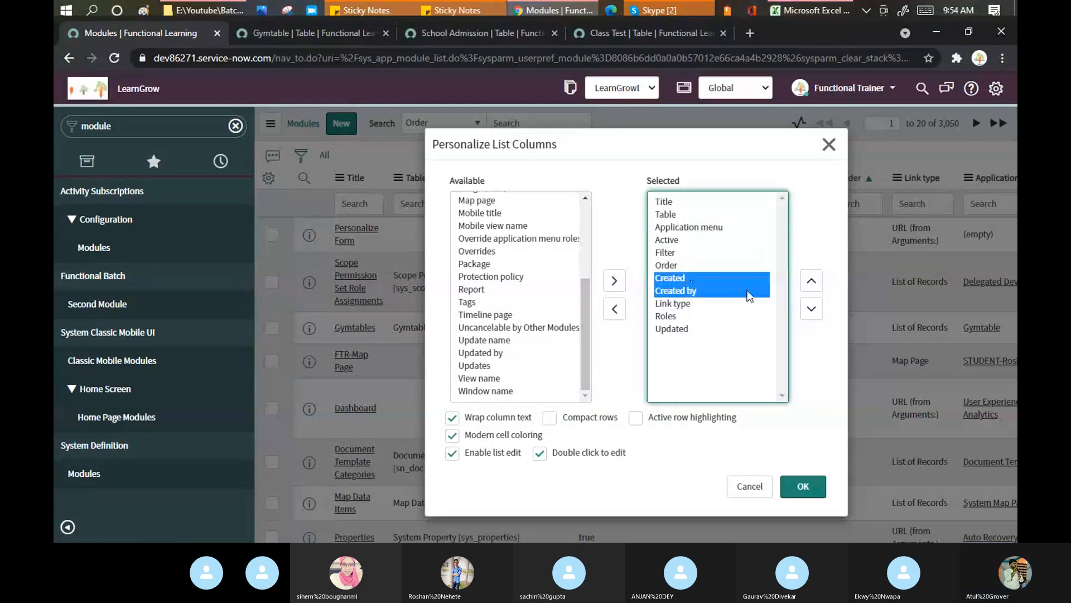
{"action": "left_click", "coordinate": [812, 282]}
{"action": "left_click", "coordinate": [812, 282]}
{"action": "left_click", "coordinate": [812, 282]}
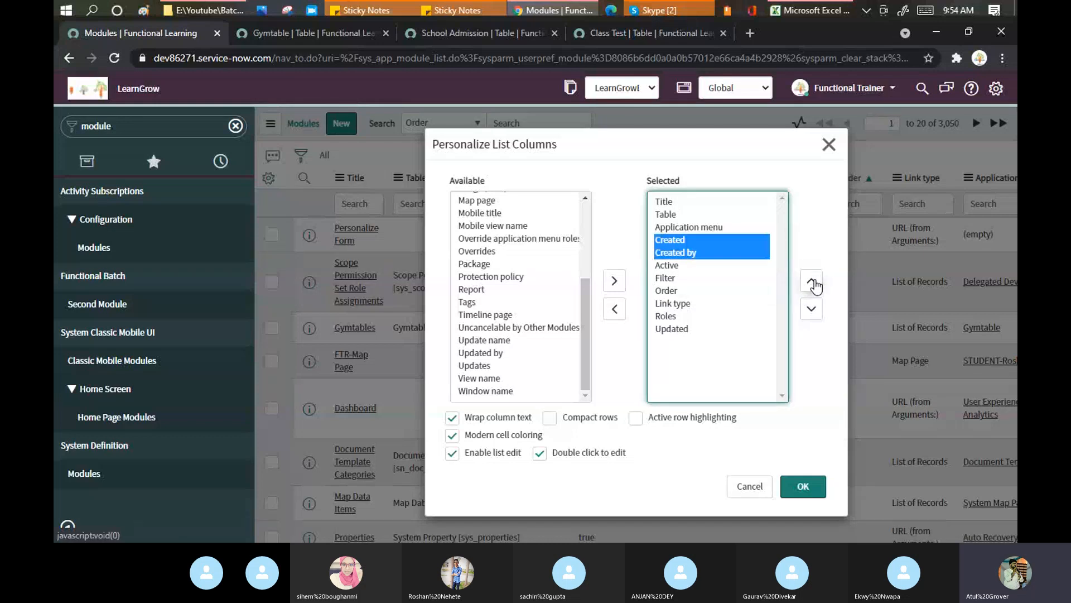
{"action": "left_click", "coordinate": [813, 487]}
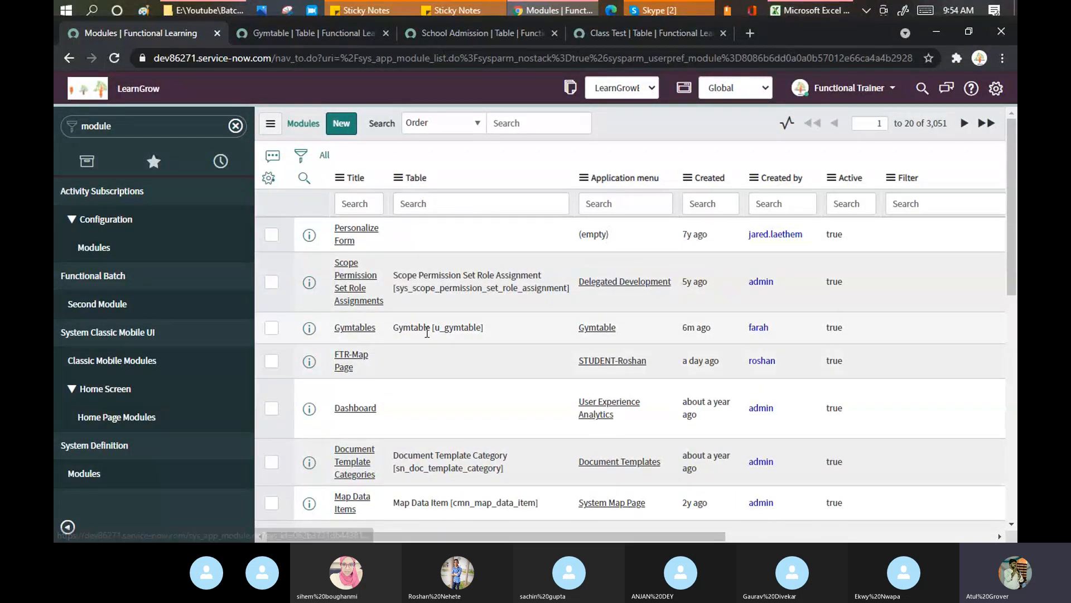
Filter the Modules list to Table names starting with 'u_'
{"action": "left_click", "coordinate": [420, 202]}
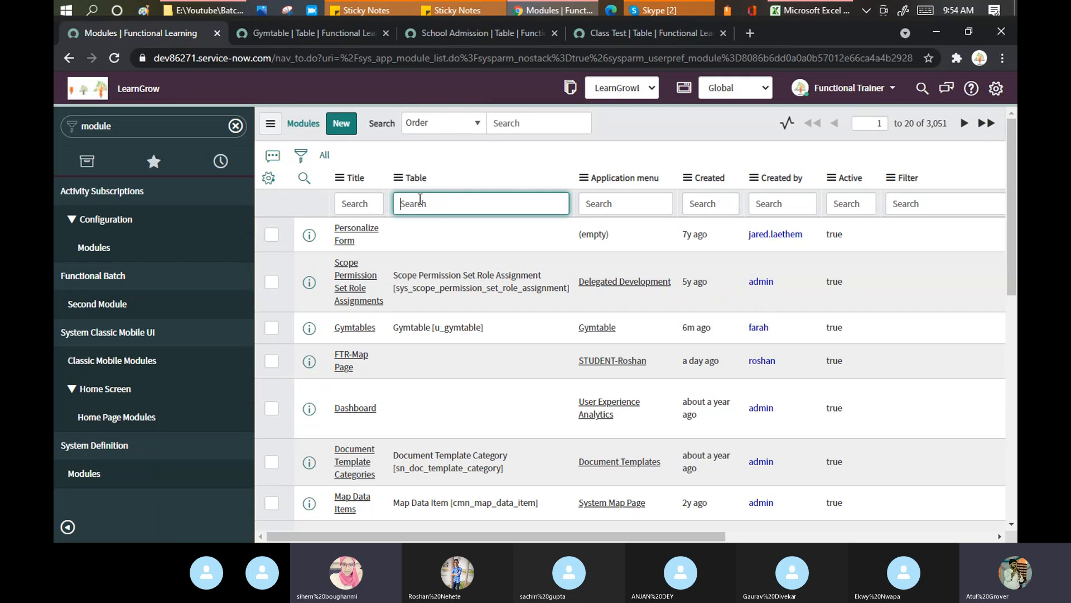
{"action": "type", "text": "u_"}
{"action": "key", "text": "Return"}
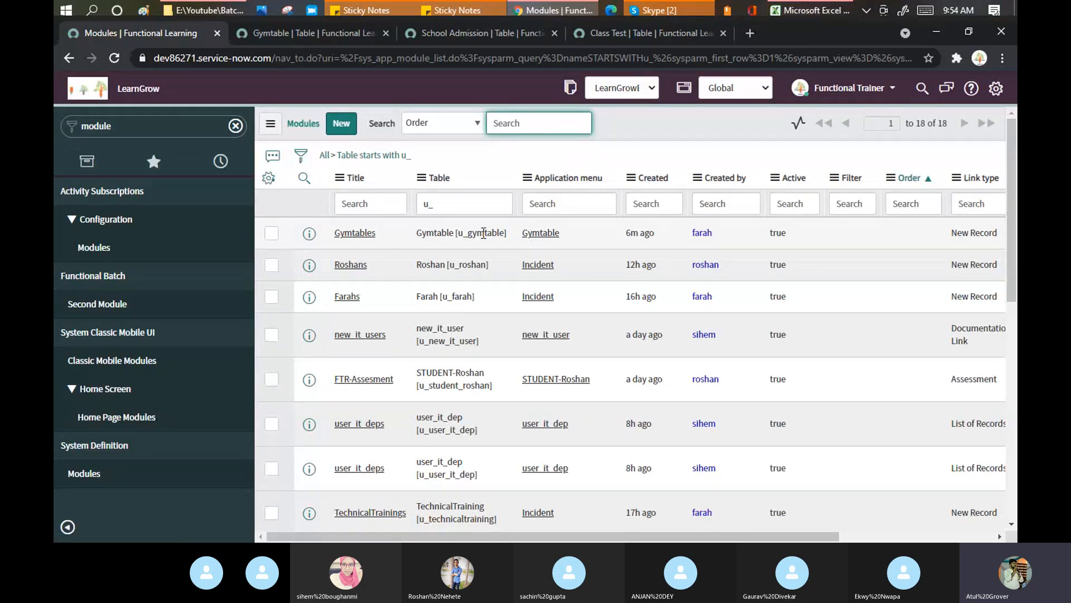
Select the u_gymtable table name, then refresh the list showing 18 u_ modules
{"action": "left_click_drag", "start_coordinate": [483, 233], "coordinate": [505, 236]}
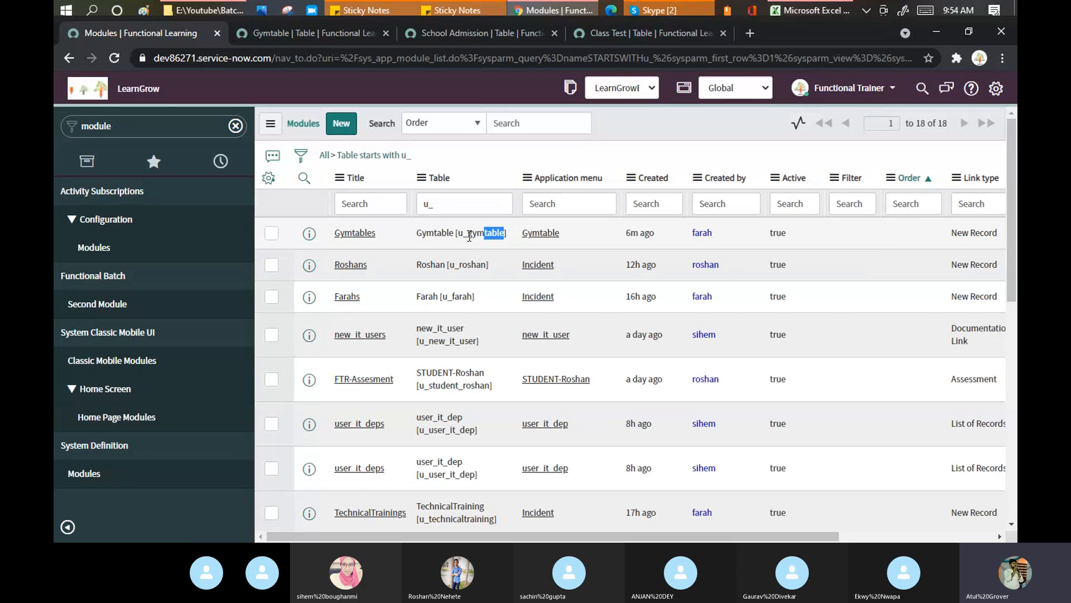
{"action": "double_click", "coordinate": [498, 234]}
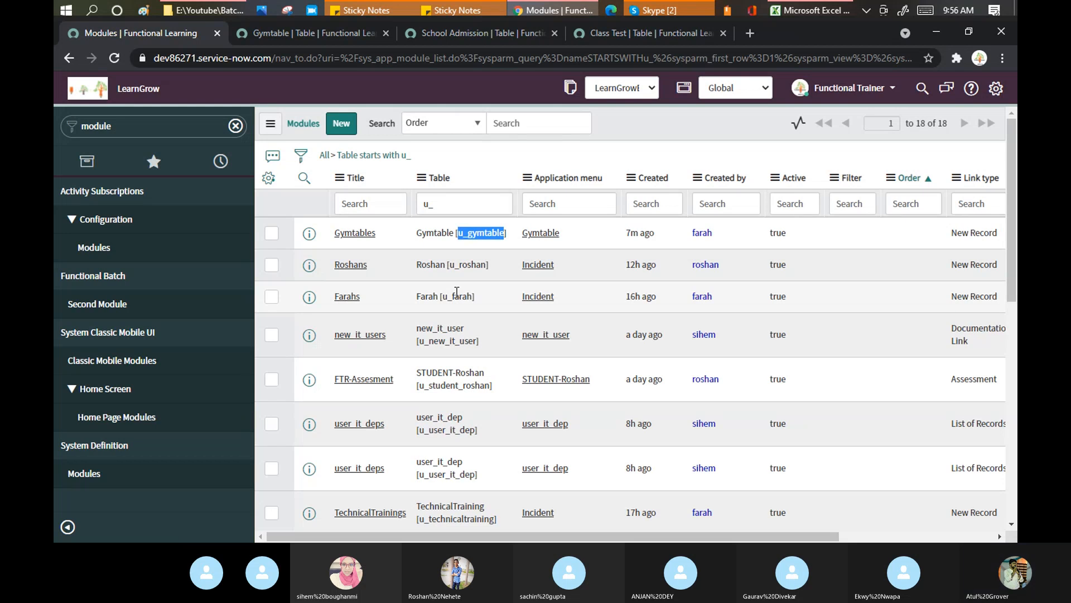
{"action": "right_click", "coordinate": [687, 129]}
{"action": "left_click", "coordinate": [721, 202]}
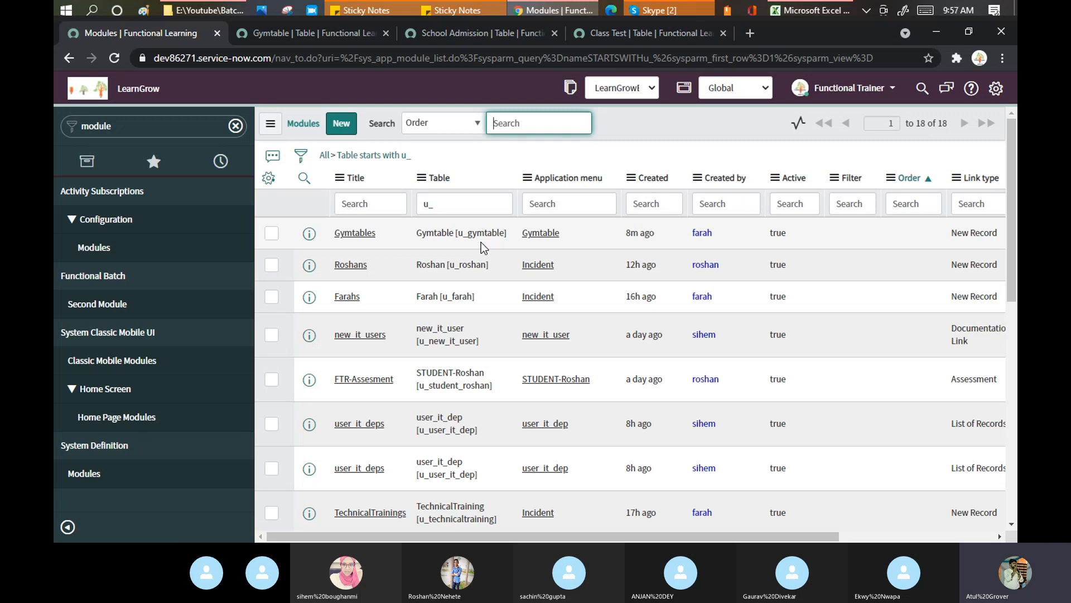
Filter the navigator on 'Gym' and open the Gymtables module record in a new tab
{"action": "left_click", "coordinate": [142, 134]}
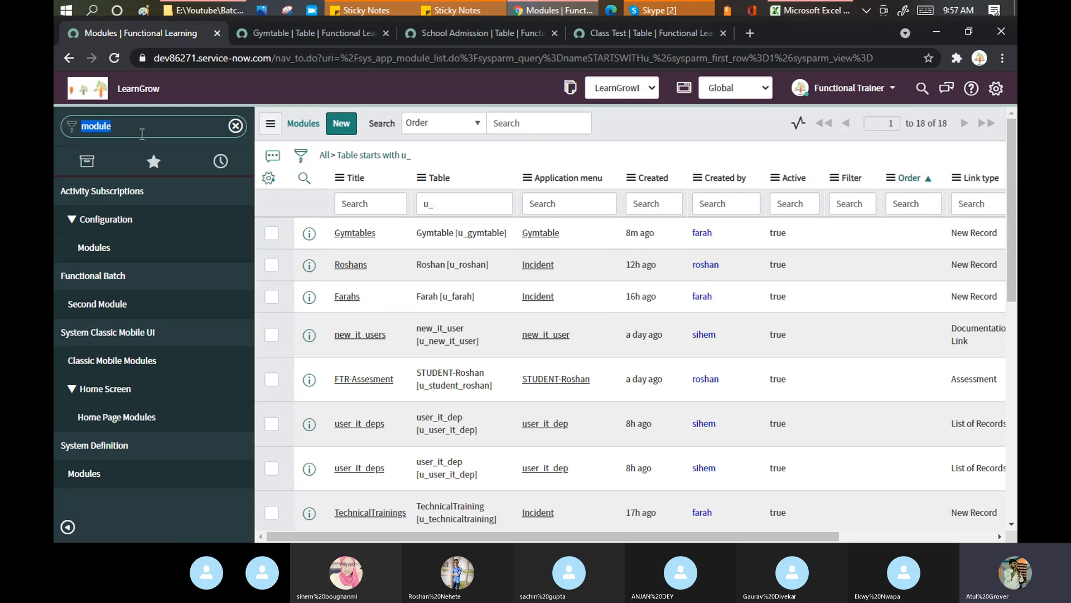
{"action": "type", "text": "gym"}
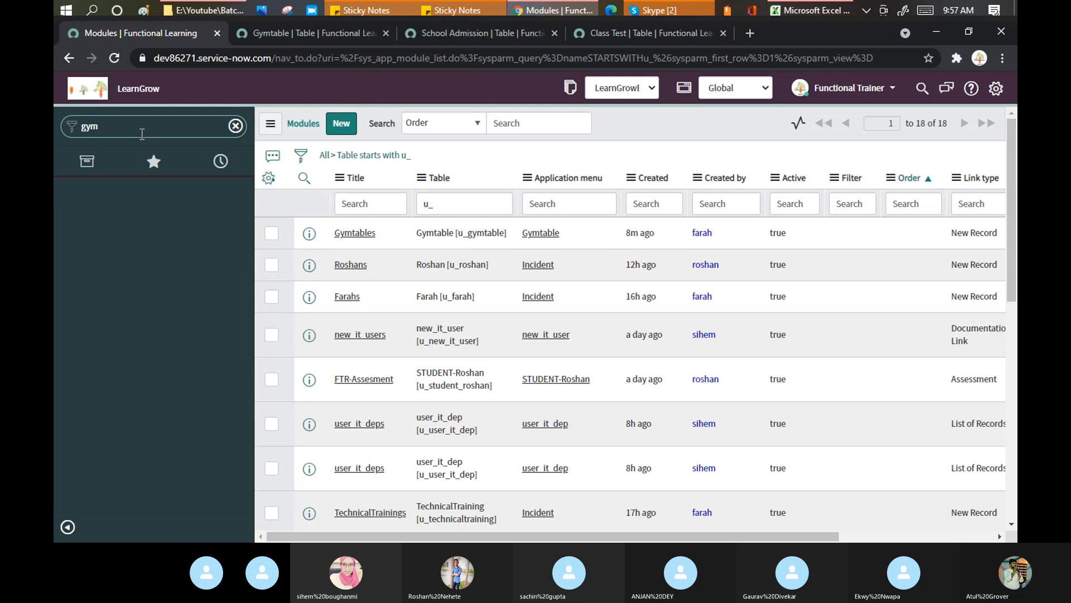
{"action": "key", "text": "BackSpace"}
{"action": "key", "text": "BackSpace"}
{"action": "key", "text": "BackSpace"}
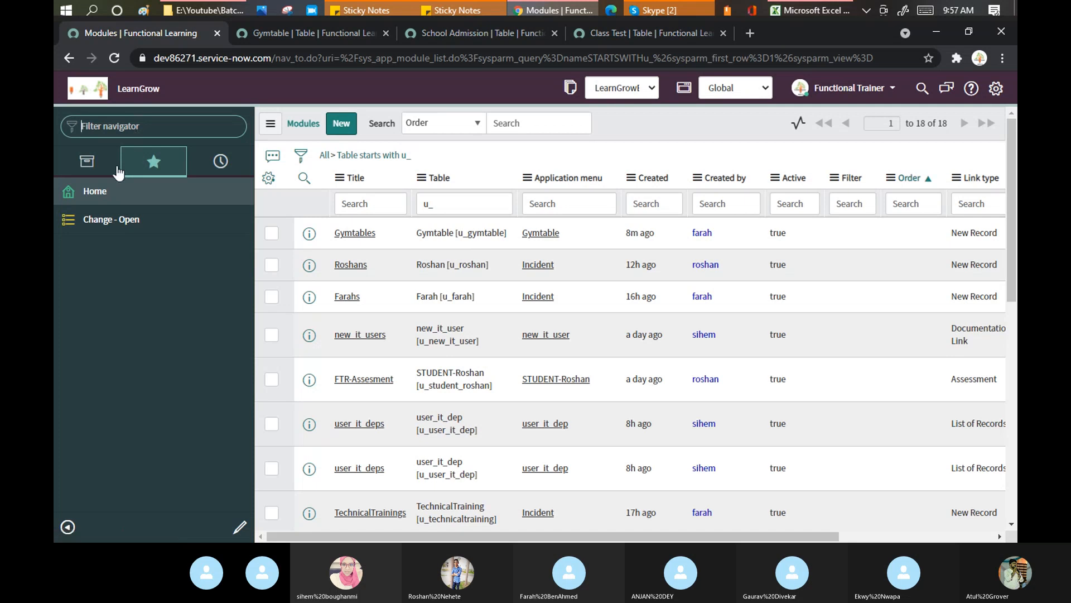
{"action": "left_click", "coordinate": [87, 161]}
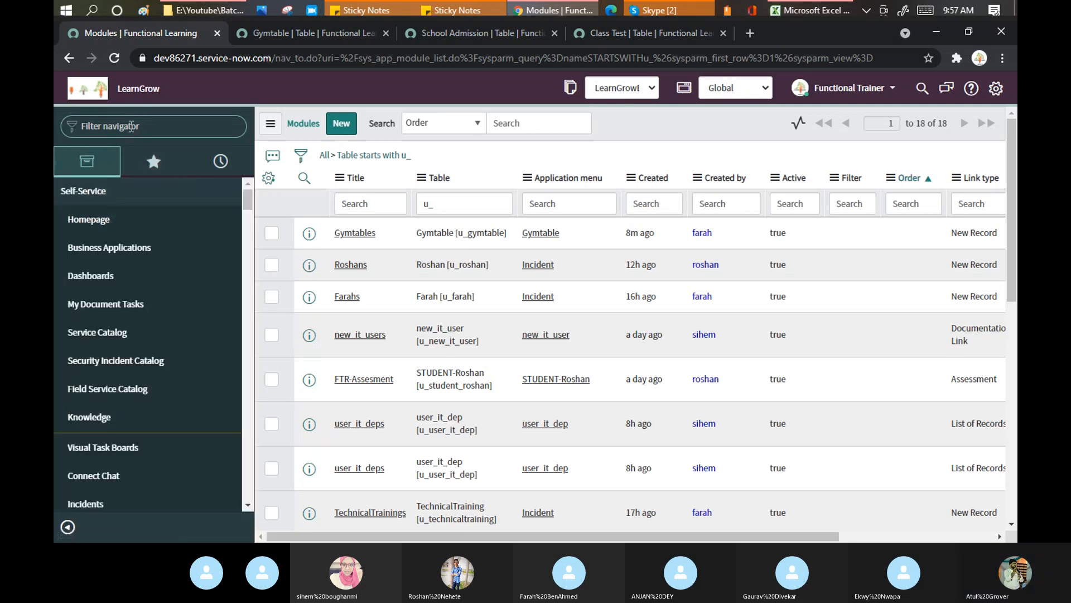
{"action": "left_click", "coordinate": [132, 126]}
{"action": "type", "text": "Gym"}
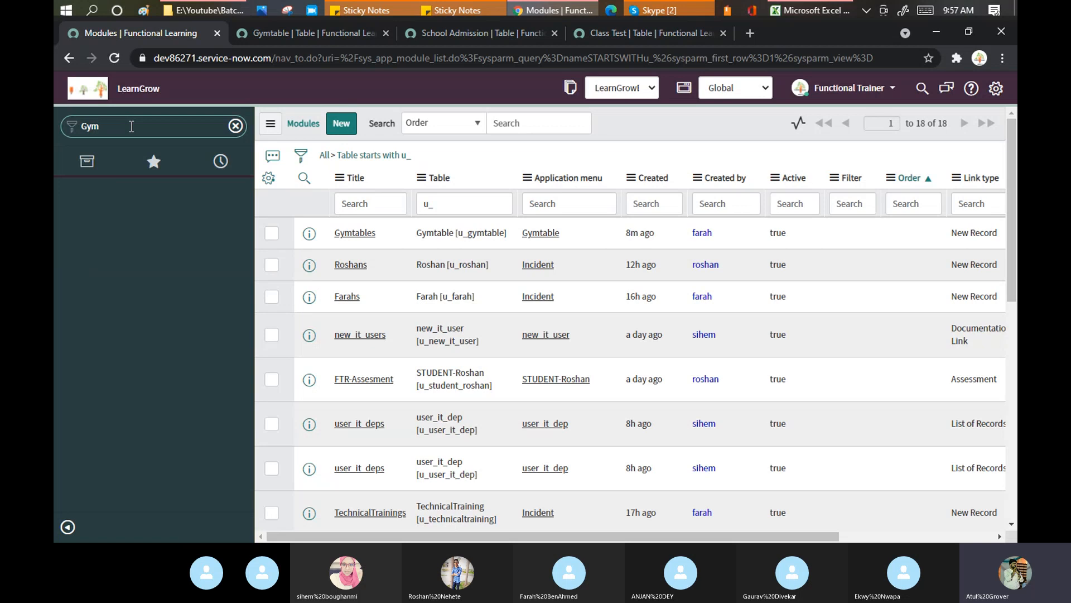
{"action": "middle_click", "coordinate": [355, 233]}
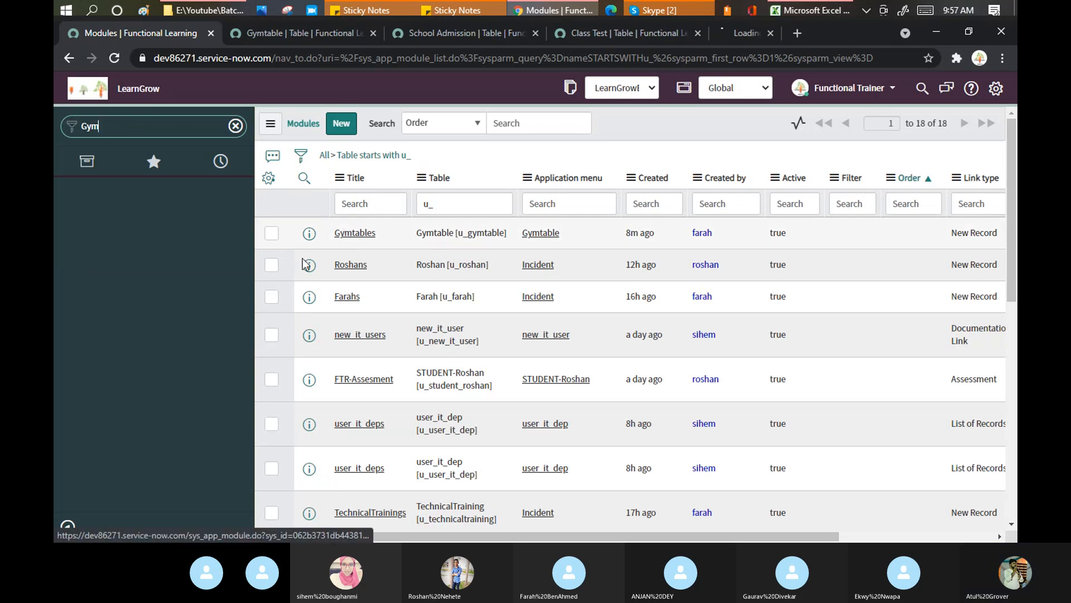
Add the admin role to the Gymtables module alongside u_gymtable_user and save it
{"action": "left_click", "coordinate": [753, 35]}
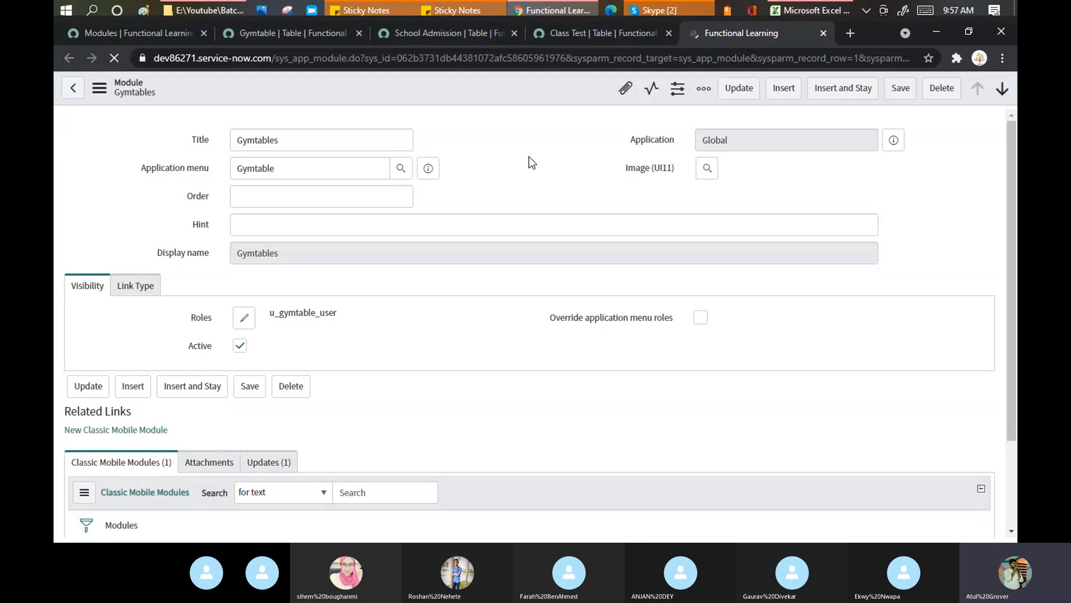
{"action": "left_click", "coordinate": [244, 319]}
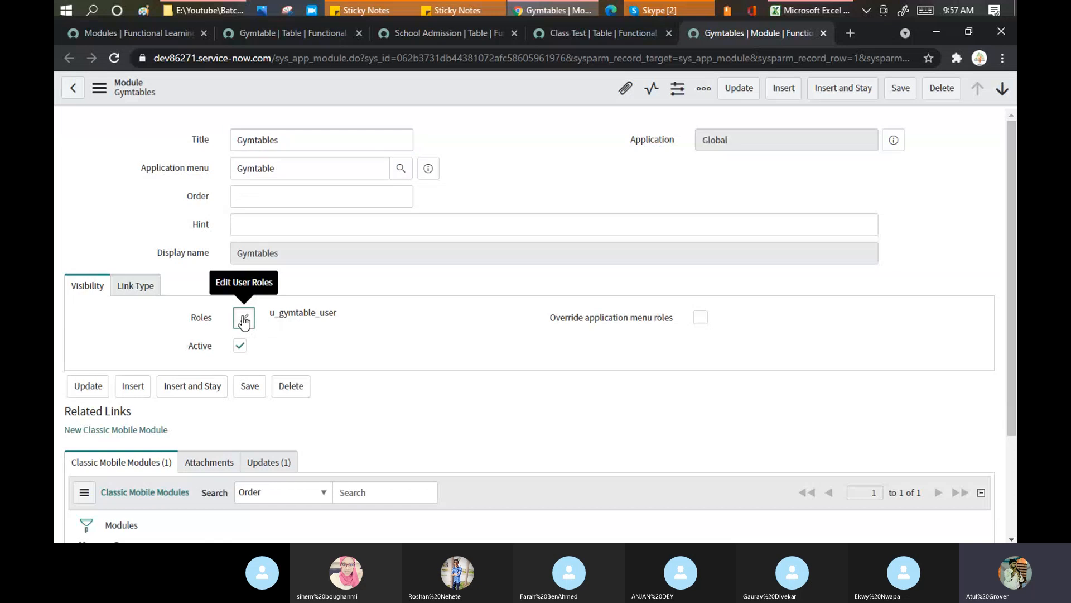
{"action": "left_click", "coordinate": [359, 255]}
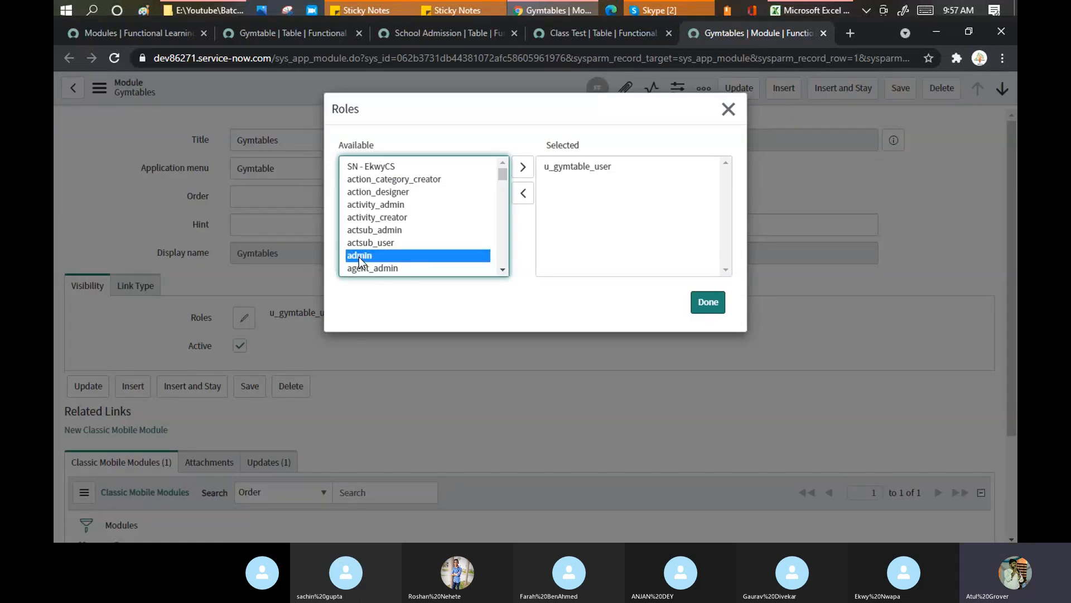
{"action": "double_click", "coordinate": [360, 255]}
{"action": "left_click", "coordinate": [704, 304]}
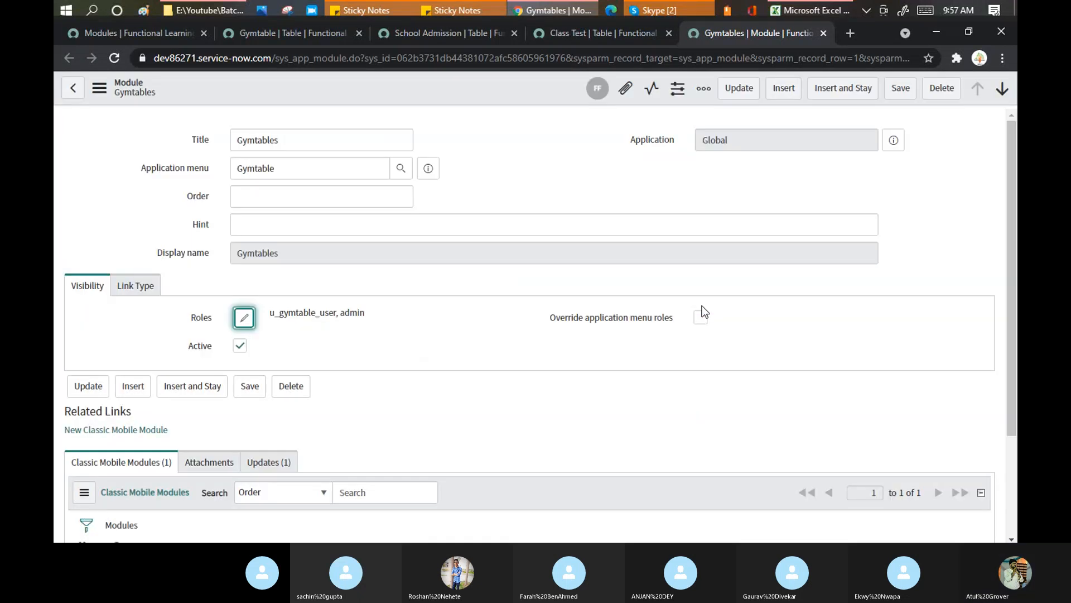
{"action": "left_click", "coordinate": [897, 90]}
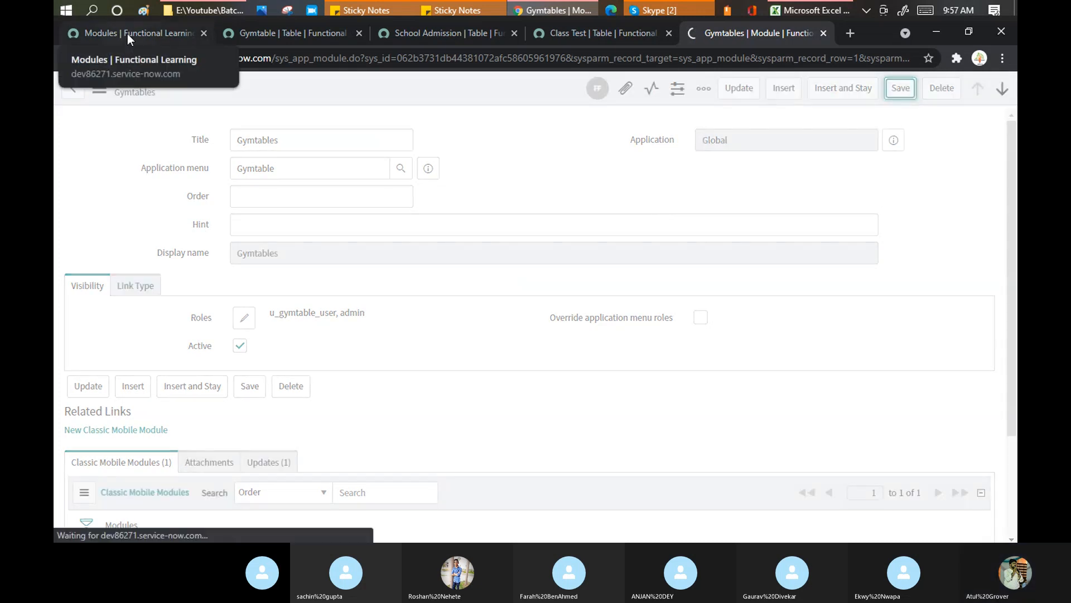
Return to the Modules list and reload it, still showing the 18 u_ modules
{"action": "left_click", "coordinate": [127, 34]}
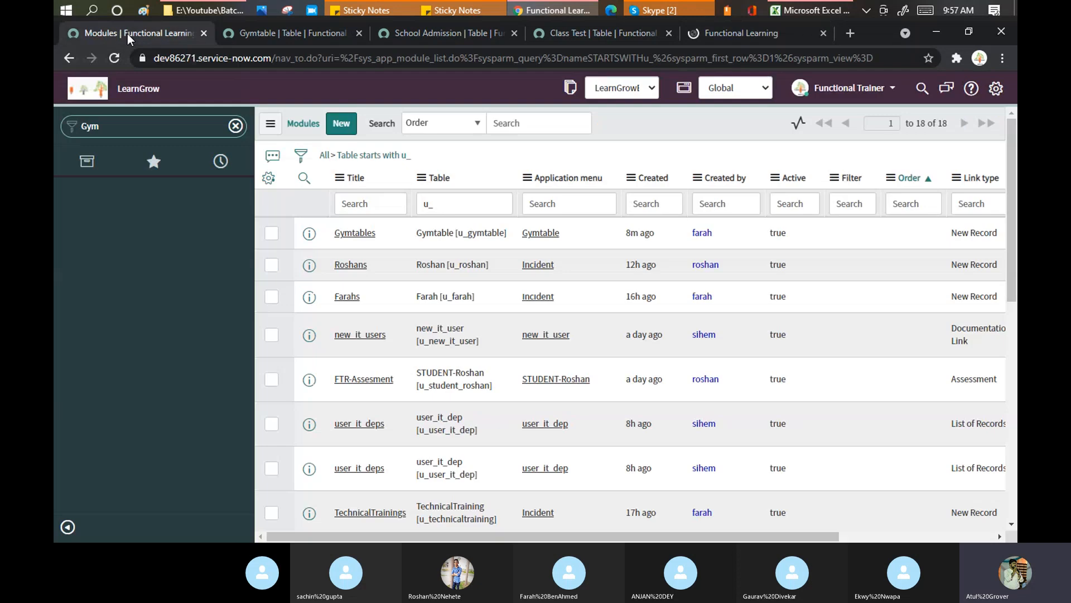
{"action": "left_click", "coordinate": [114, 58]}
{"action": "left_click", "coordinate": [122, 132]}
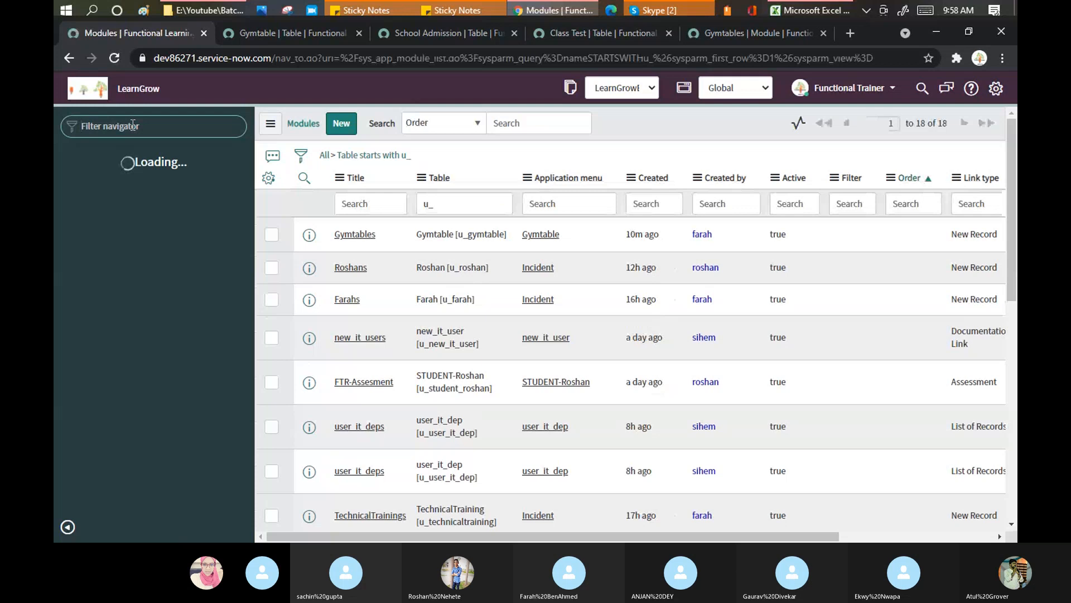
Filter the navigator on 'Gym' and open Gymtables, giving new record TASK0020492 (4 - Low, Open)
{"action": "left_click", "coordinate": [132, 125]}
{"action": "type", "text": "Gym"}
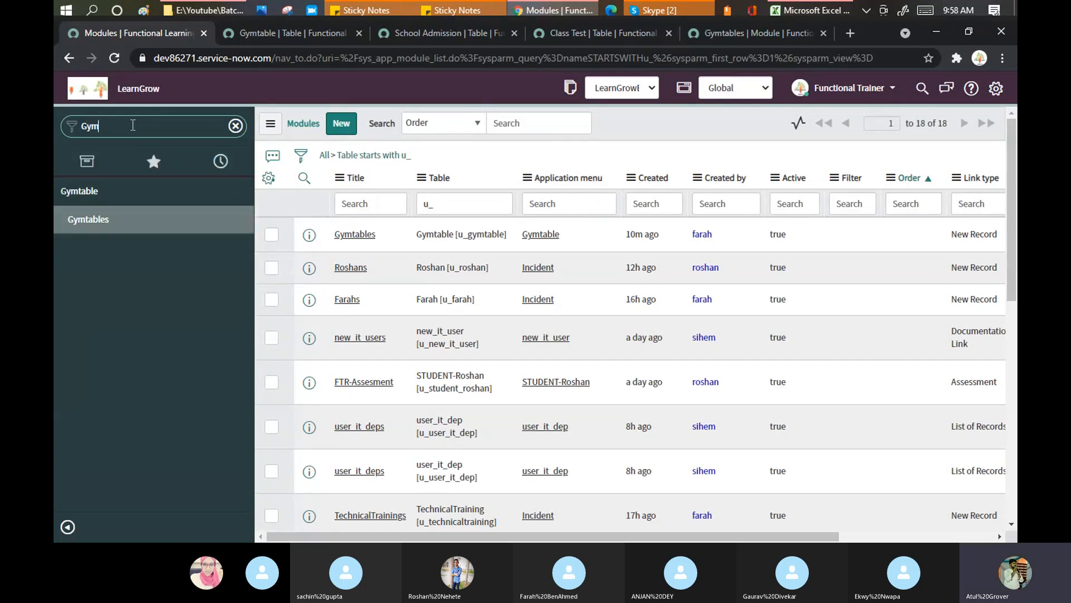
{"action": "left_click", "coordinate": [96, 224]}
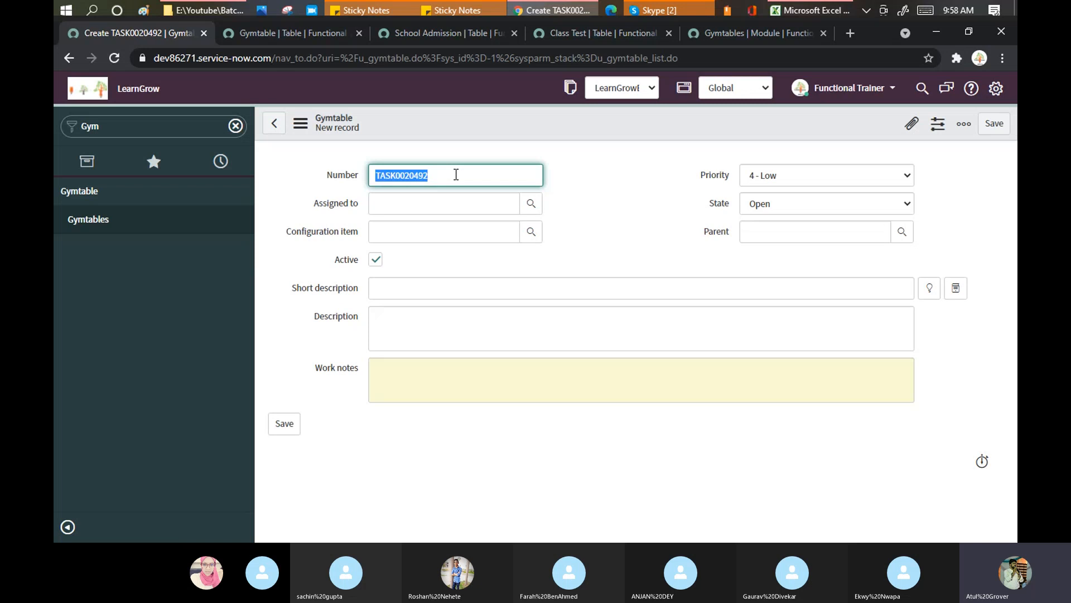
Filter the navigator on 'tables' and open System Definition > Tables in a new tab
{"action": "left_click", "coordinate": [301, 123]}
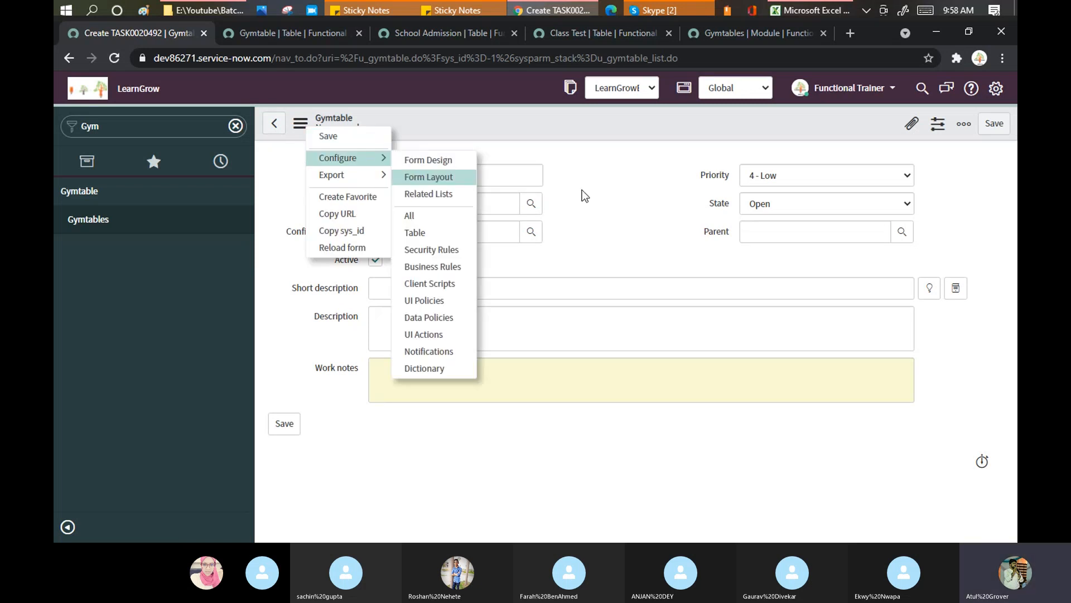
{"action": "double_click", "coordinate": [139, 127]}
{"action": "type", "text": "st"}
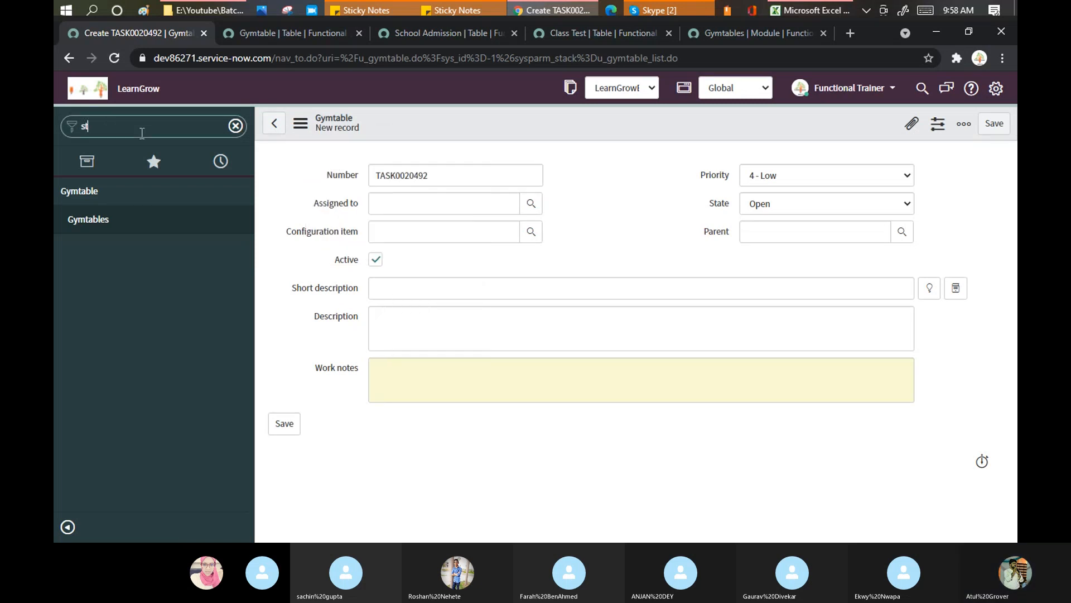
{"action": "key", "text": "BackSpace"}
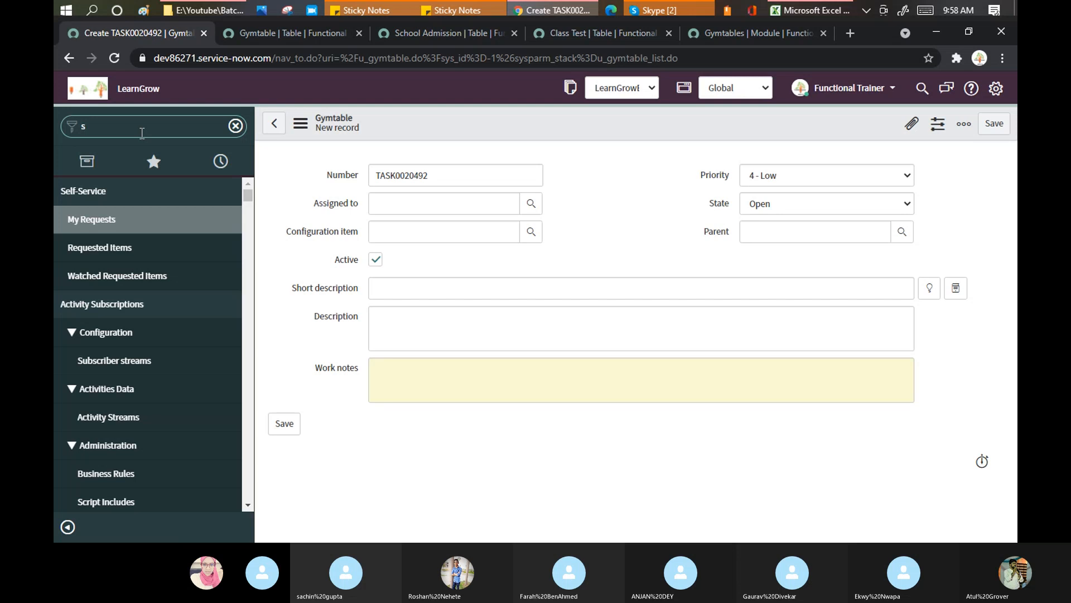
{"action": "key", "text": "BackSpace"}
{"action": "type", "text": "table"}
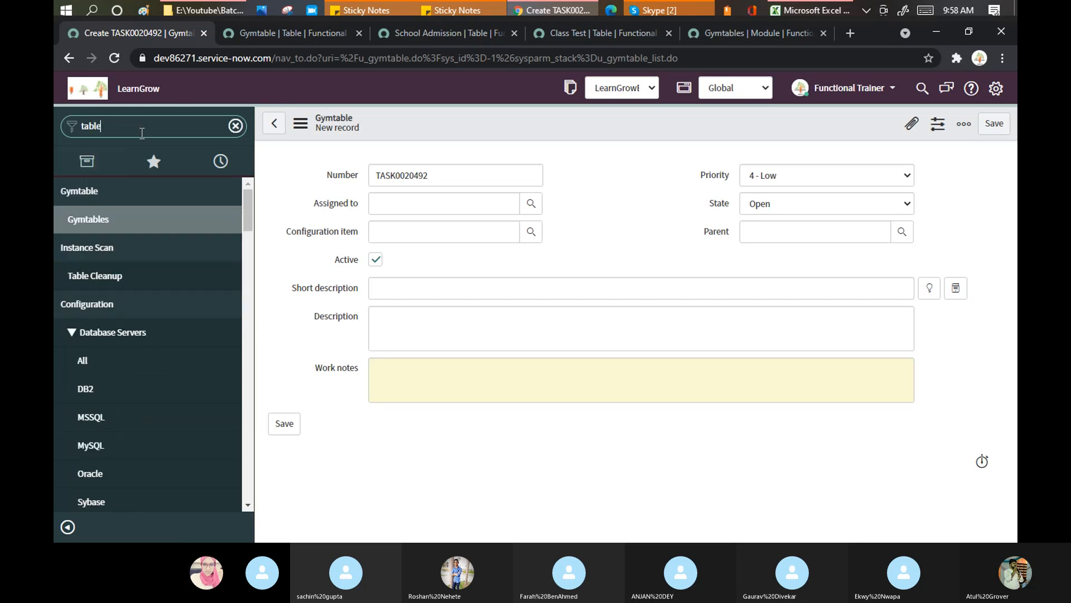
{"action": "type", "text": "s"}
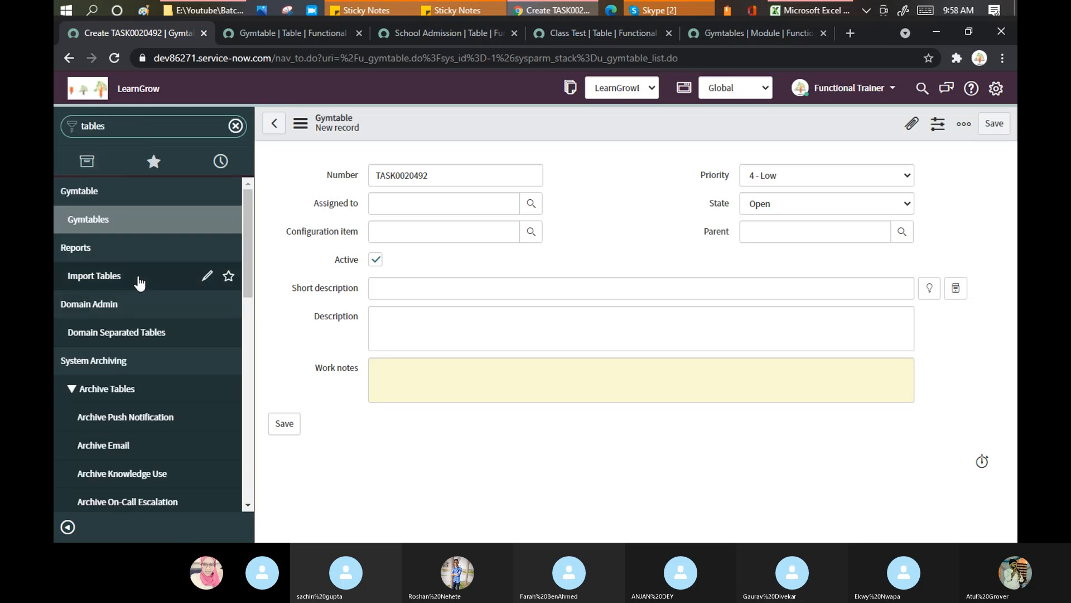
{"action": "scroll", "coordinate": [139, 283], "scroll_direction": "down", "scroll_amount": 1}
{"action": "scroll", "coordinate": [139, 284], "scroll_direction": "down", "scroll_amount": 7}
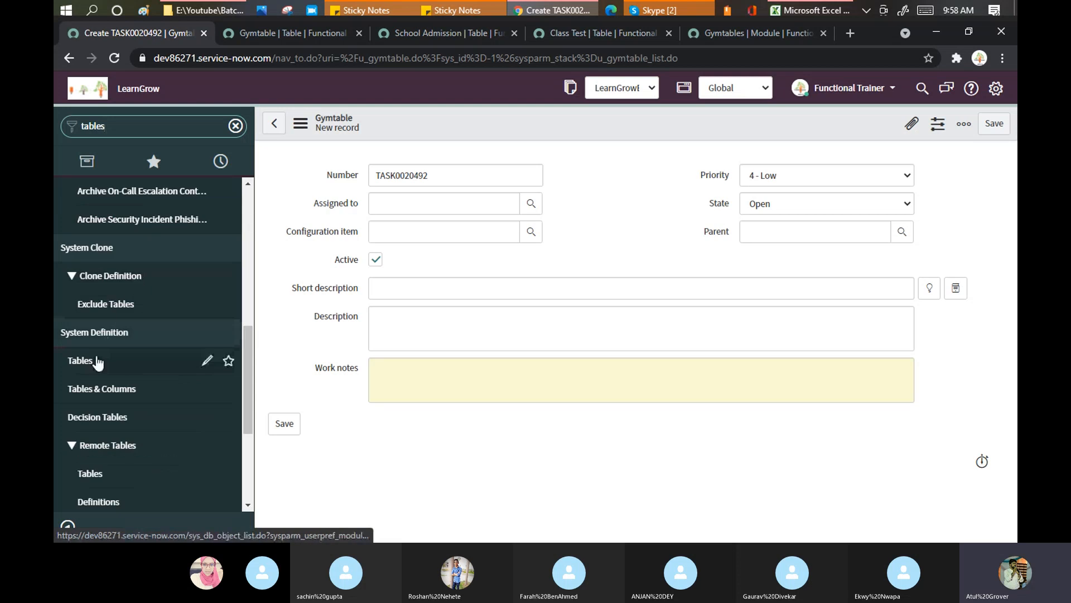
{"action": "middle_click", "coordinate": [65, 360]}
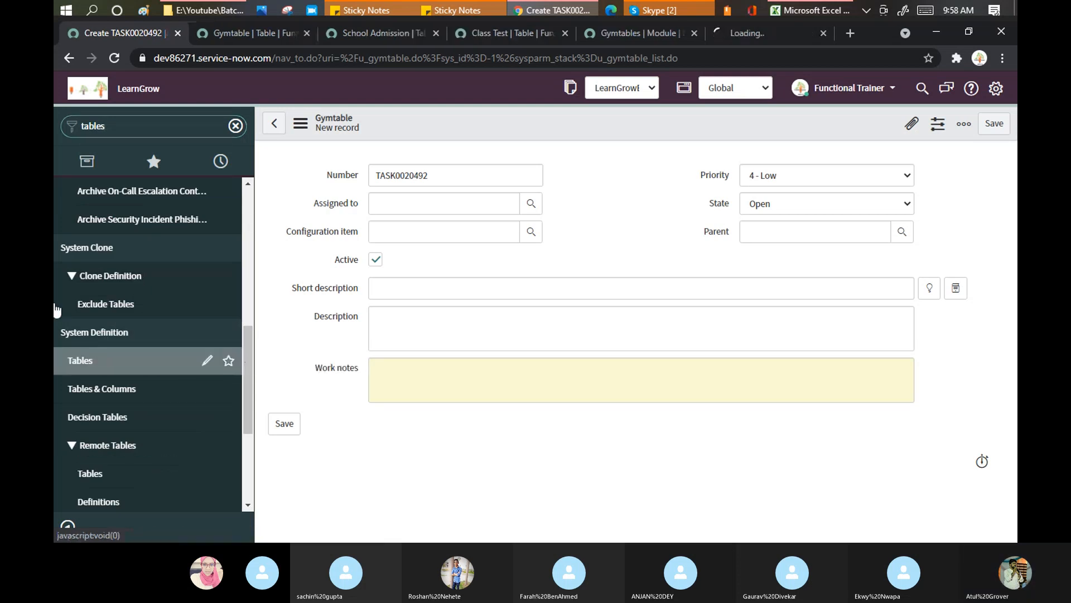
Open School_admin and School Admission in new tabs, then view the School_admin (u_school_admintion) definition
{"action": "left_click", "coordinate": [751, 35]}
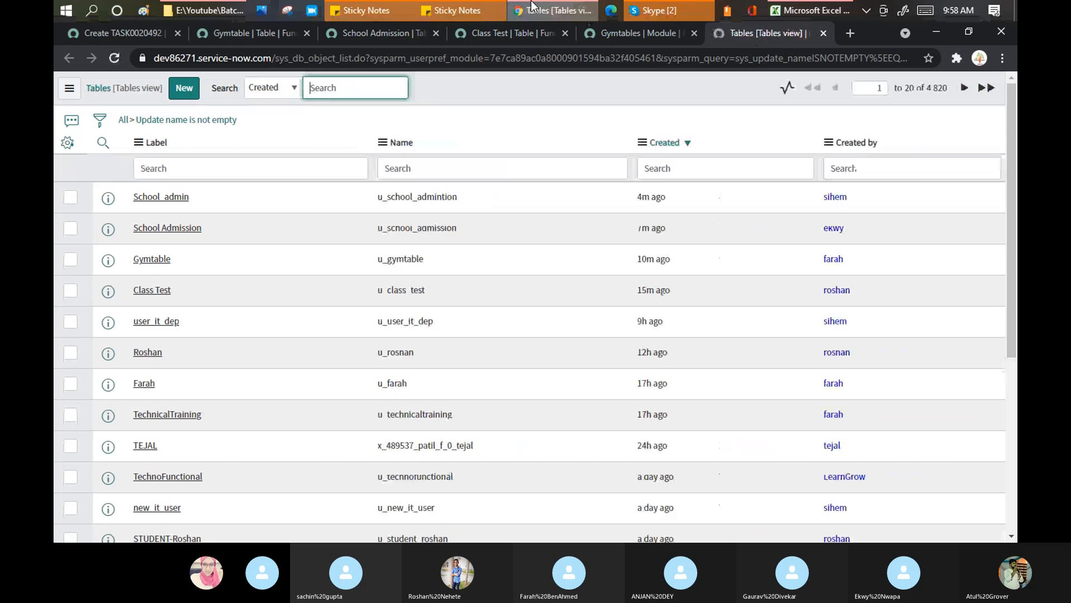
{"action": "mouse_move", "coordinate": [531, 5]}
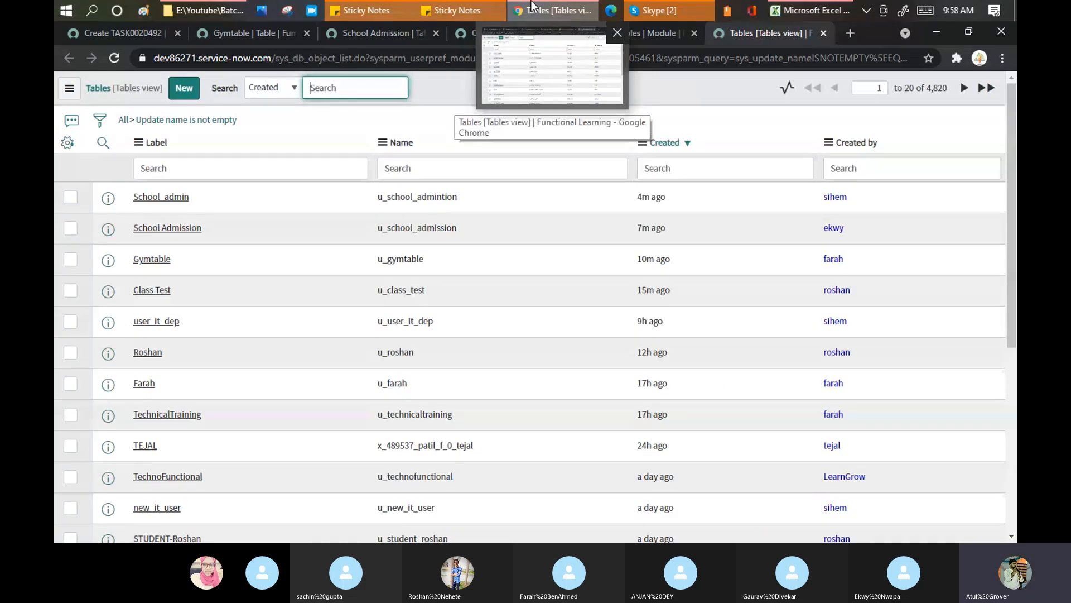
{"action": "middle_click", "coordinate": [183, 200]}
{"action": "middle_click", "coordinate": [191, 231]}
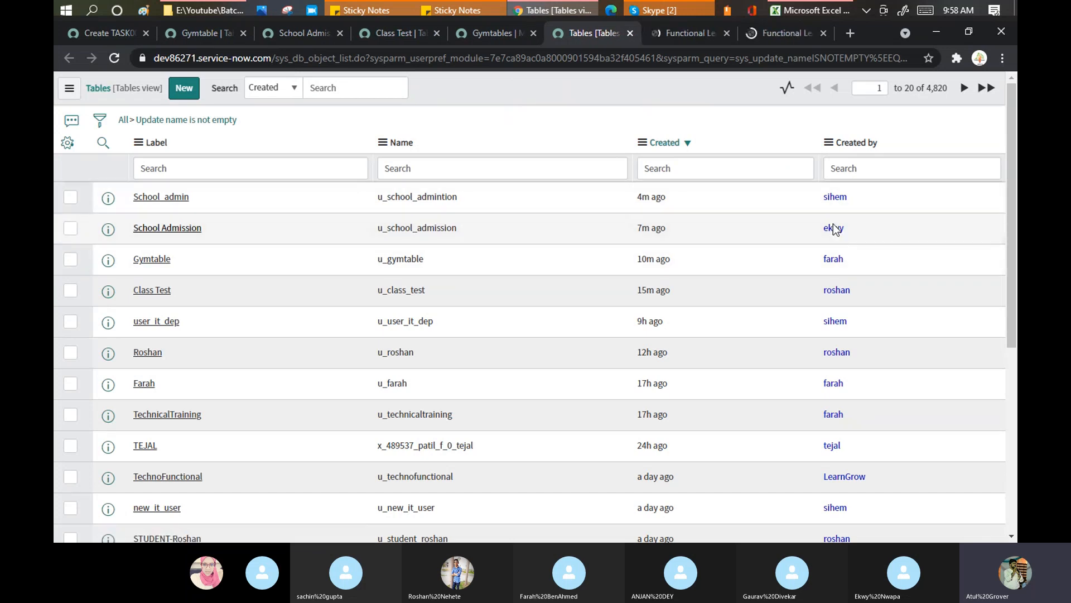
{"action": "left_click", "coordinate": [685, 35]}
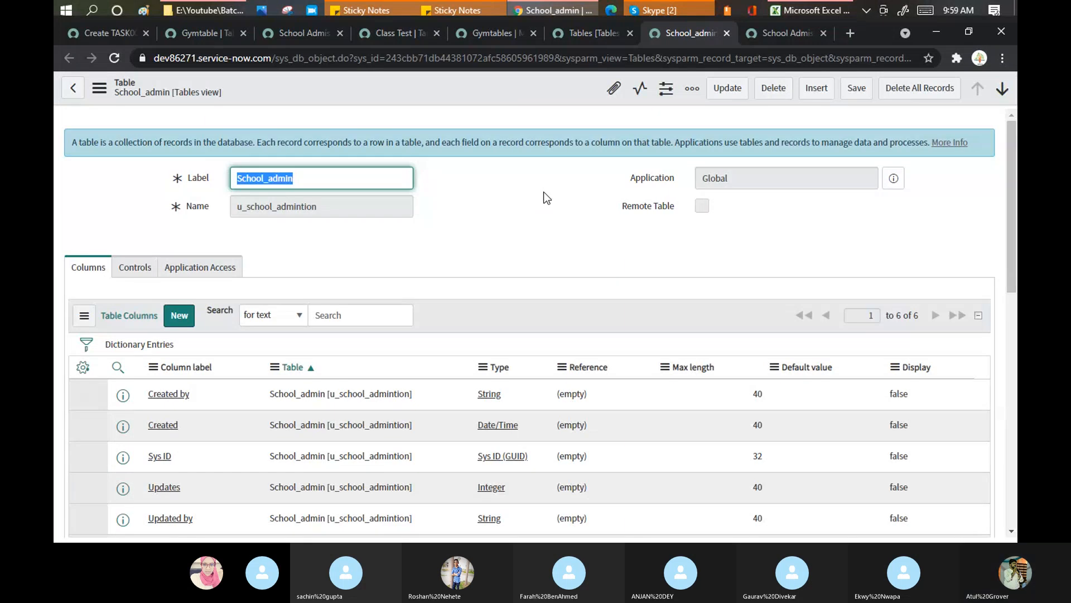
Inspect the School_admin table's Controls and Application Access tabs, then return to the Tables list
{"action": "left_click", "coordinate": [545, 195]}
{"action": "left_click", "coordinate": [135, 268]}
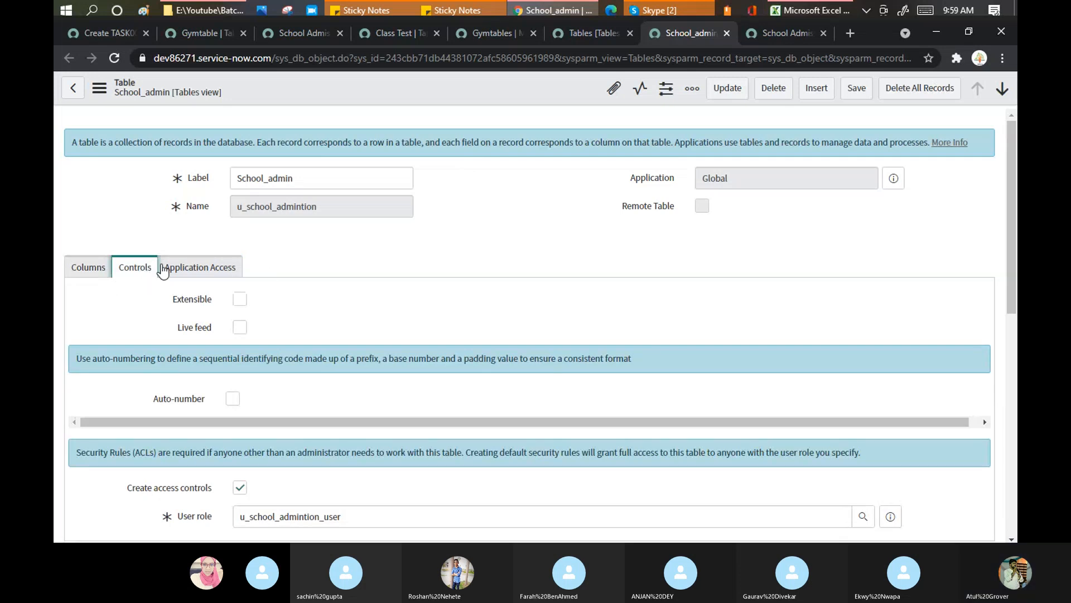
{"action": "left_click", "coordinate": [225, 267]}
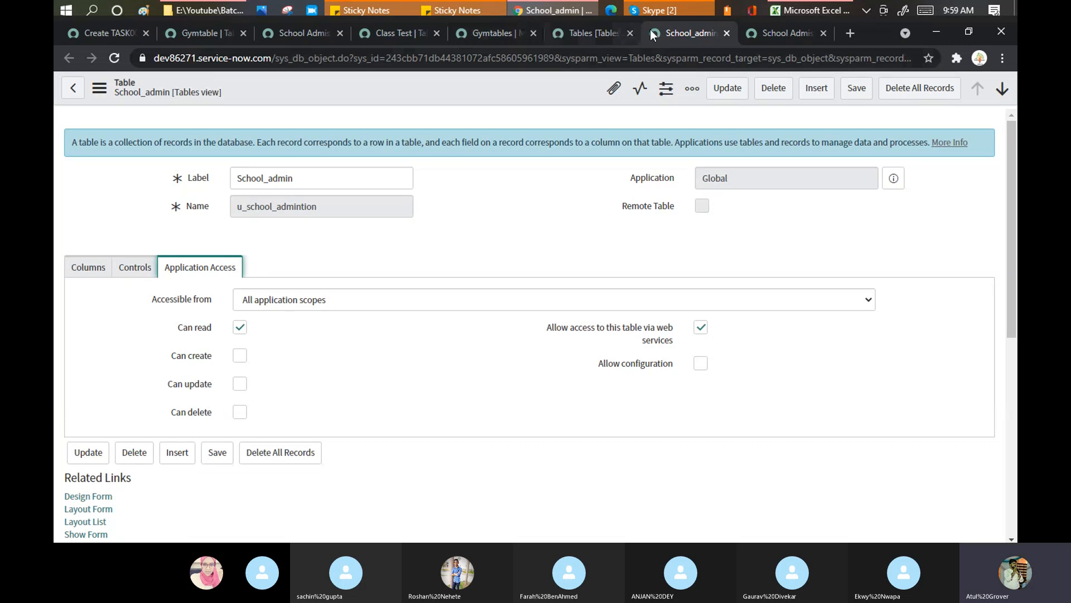
{"action": "left_click", "coordinate": [591, 39]}
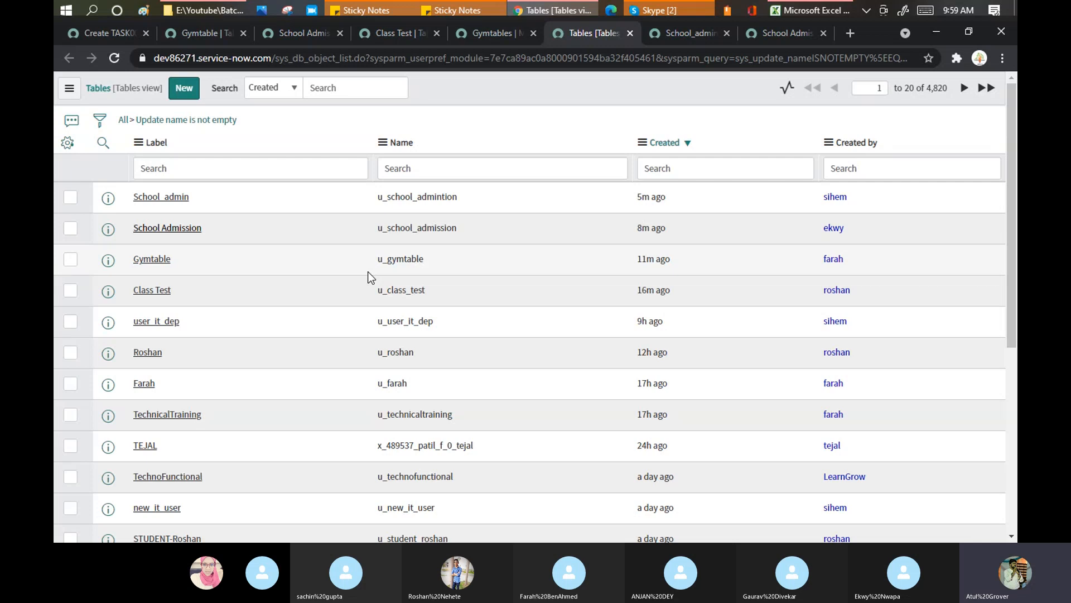
Bring the Training Batch 3 Skype call in front of the ServiceNow Tables list
{"action": "left_click", "coordinate": [675, 9]}
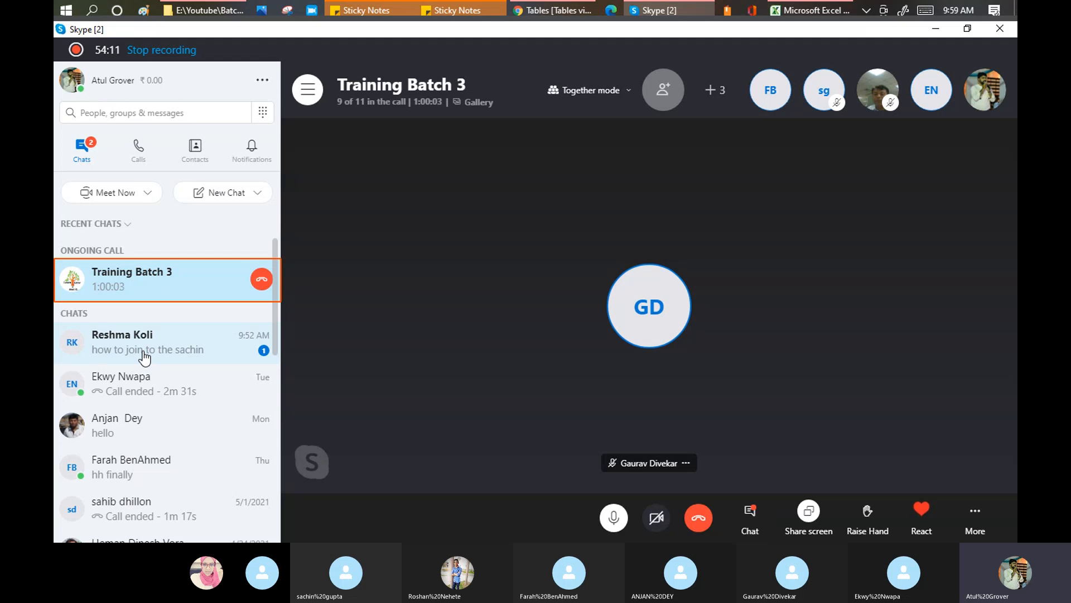
{"action": "left_click", "coordinate": [363, 104]}
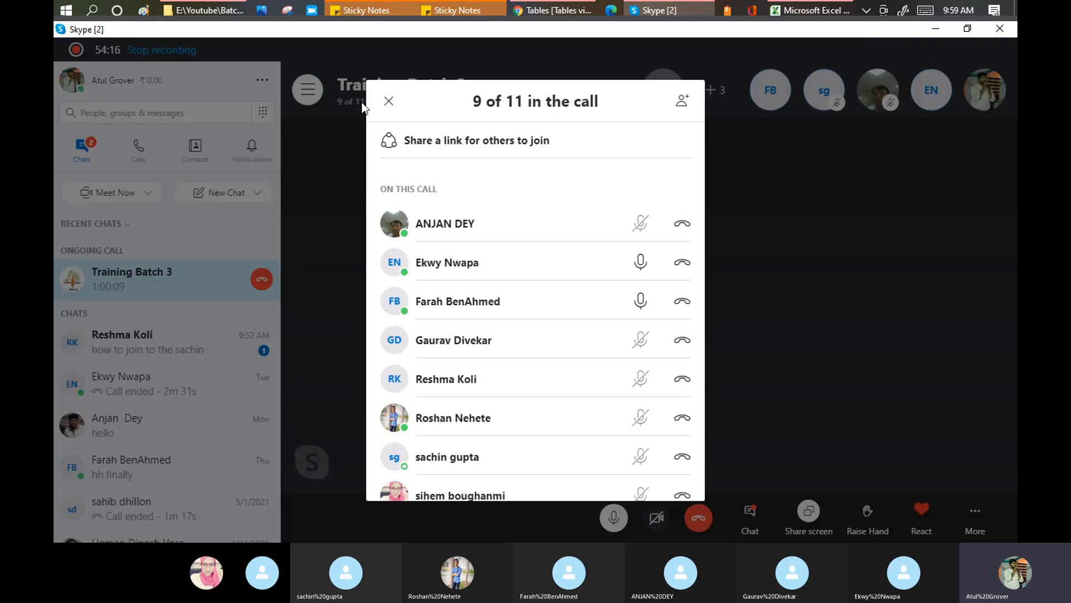
{"action": "scroll", "coordinate": [409, 339], "scroll_direction": "down", "scroll_amount": 3}
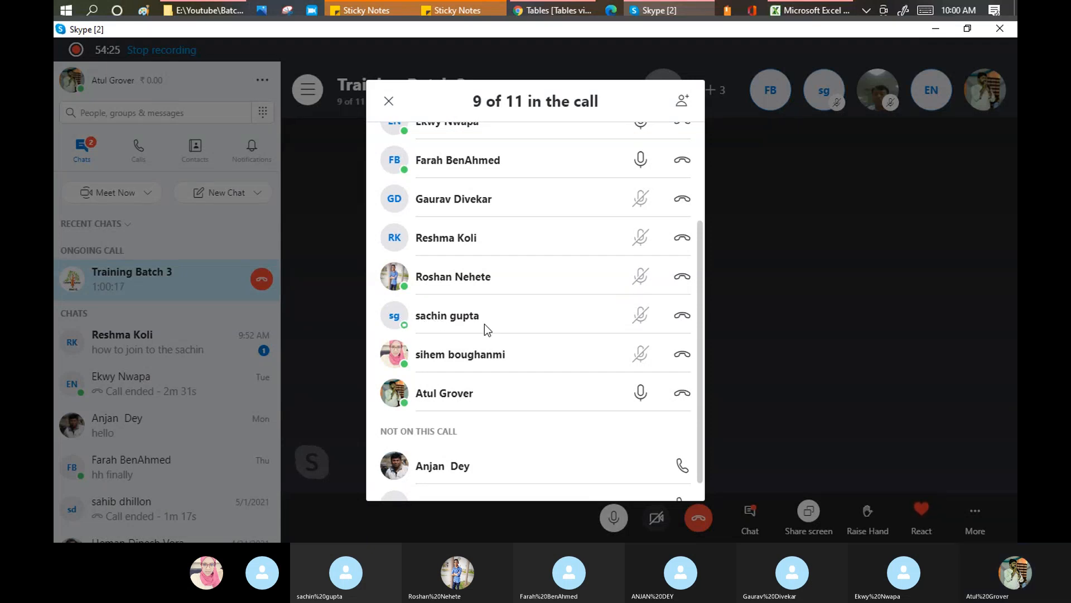
{"action": "scroll", "coordinate": [497, 435], "scroll_direction": "down", "scroll_amount": 1}
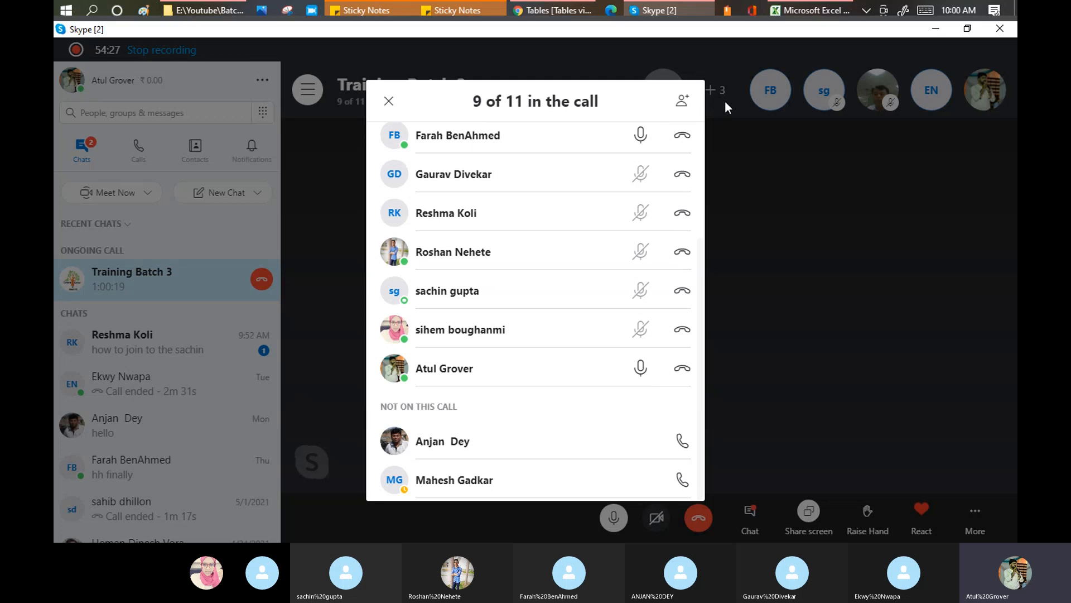
{"action": "left_click", "coordinate": [793, 258]}
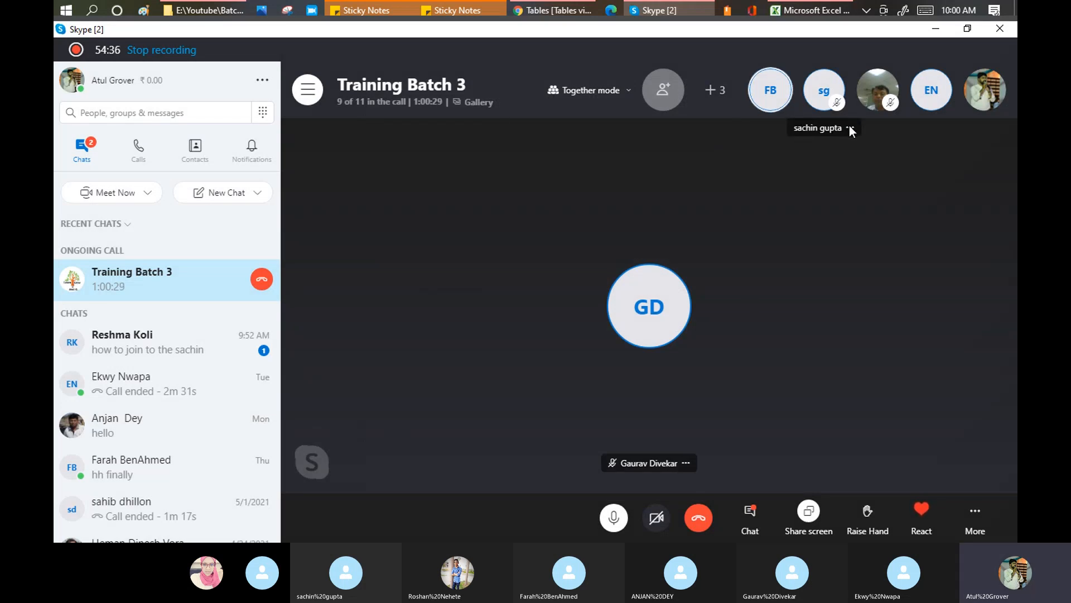
Check a participant's options and a chat, then return to Training Batch 3 and collapse the chats sidebar
{"action": "left_click", "coordinate": [849, 128]}
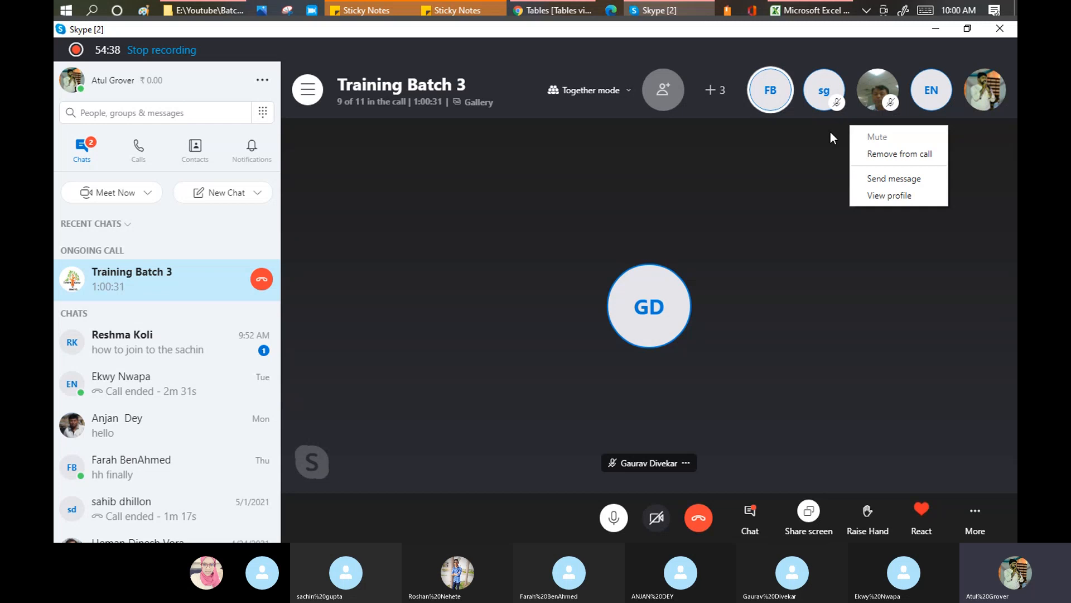
{"action": "left_click", "coordinate": [145, 355]}
{"action": "left_click", "coordinate": [145, 355]}
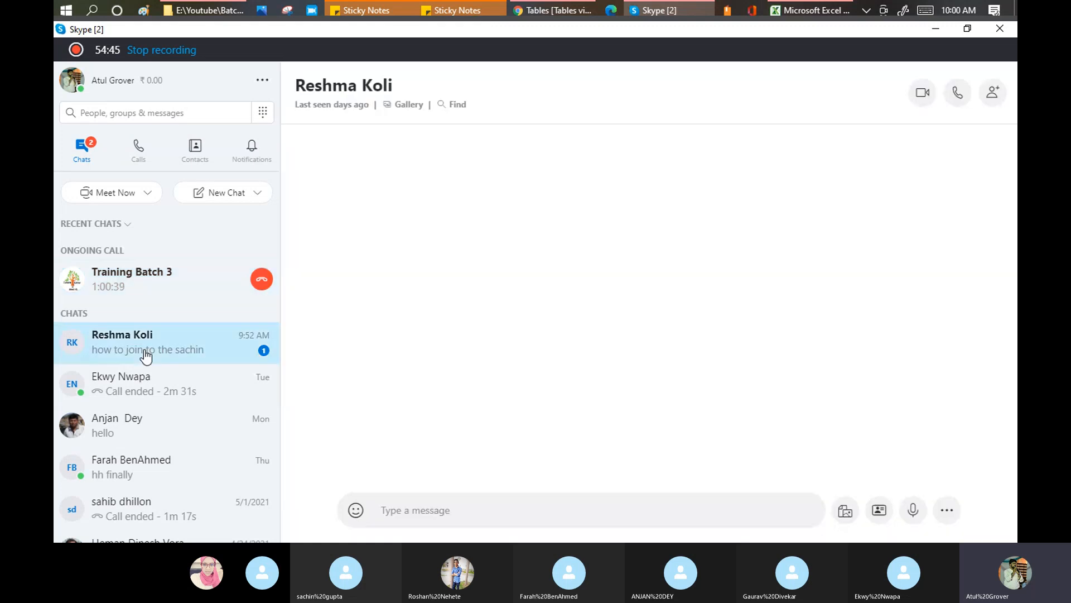
{"action": "left_click", "coordinate": [128, 278]}
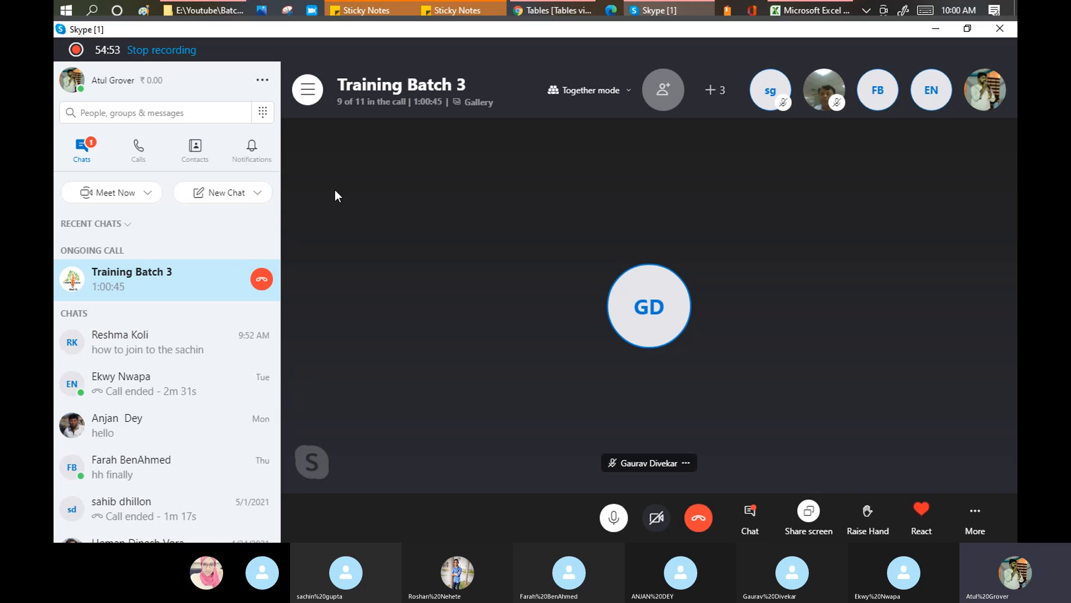
{"action": "left_click", "coordinate": [309, 92]}
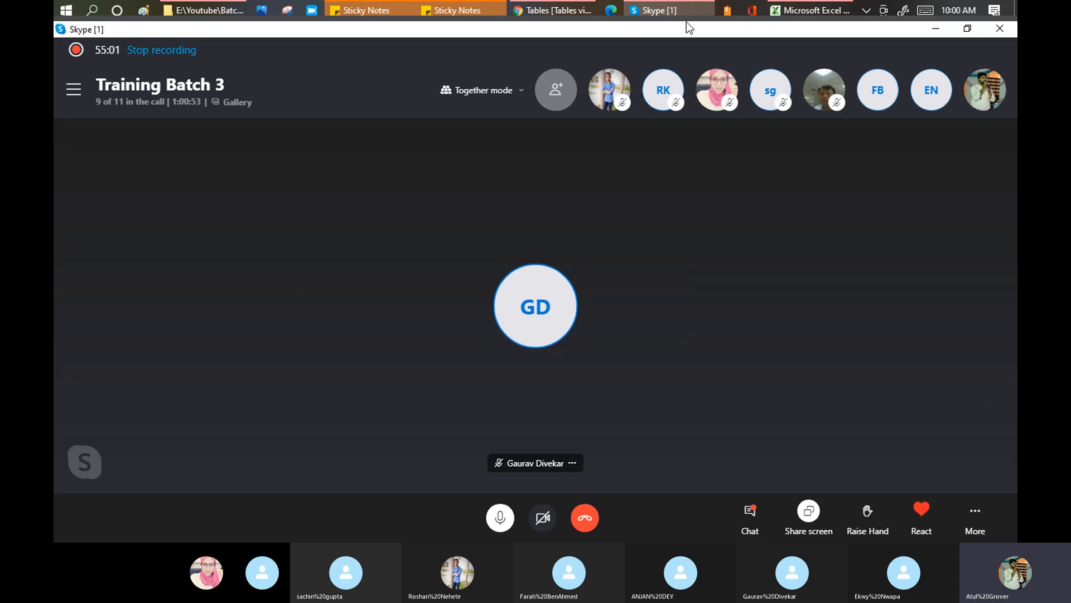
{"action": "mouse_move", "coordinate": [679, 10]}
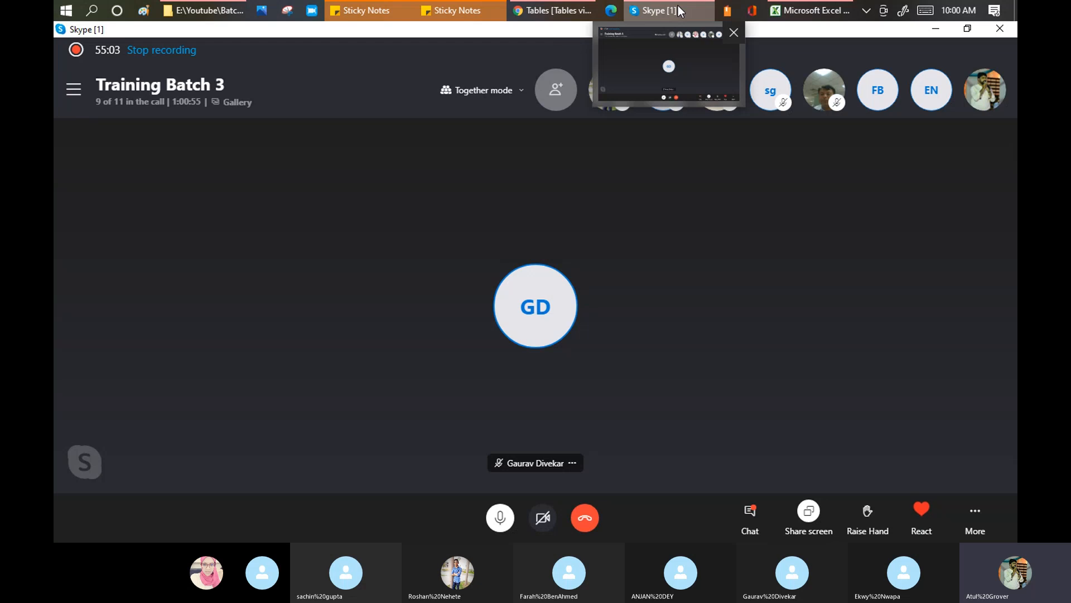
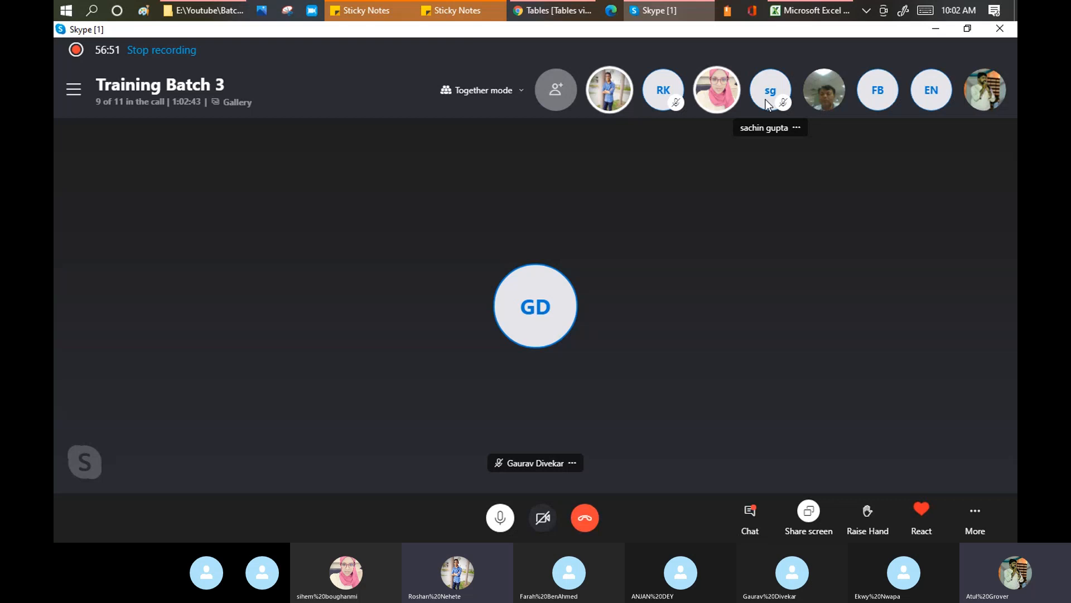
Bring the ServiceNow Tables list in the browser in front of the Skype call
{"action": "left_click", "coordinate": [557, 12]}
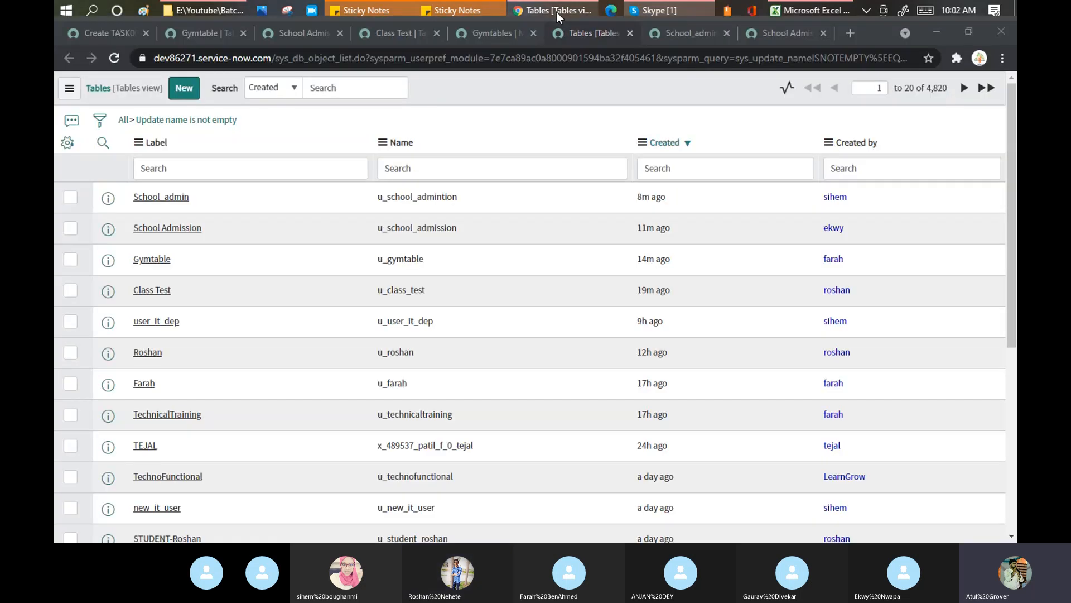
Show the Tables list in the first tab and open Class Test in a new tab
{"action": "left_click", "coordinate": [101, 35]}
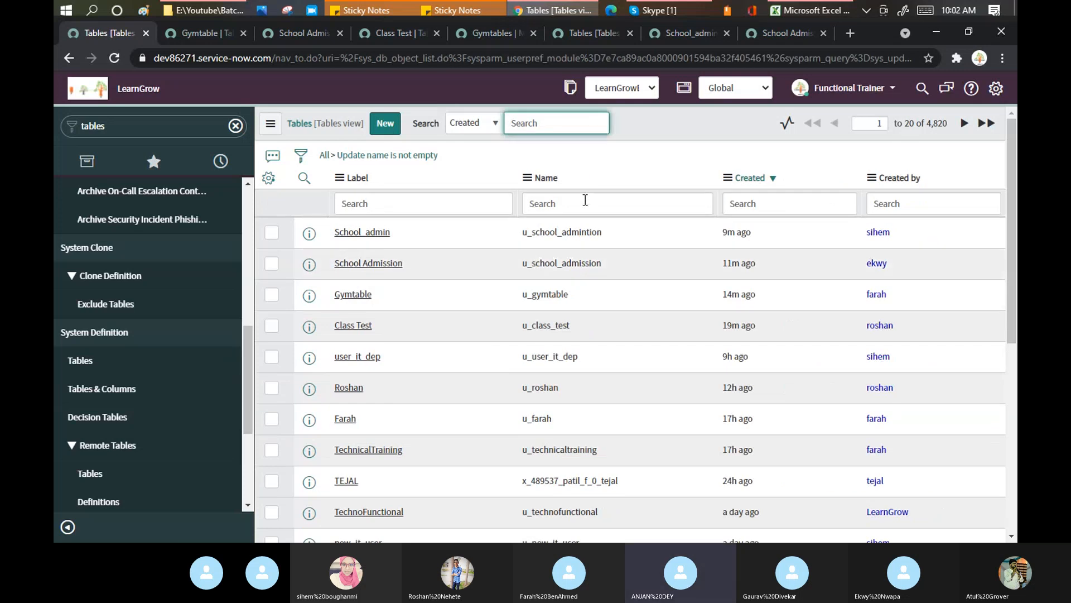
{"action": "middle_click", "coordinate": [352, 329]}
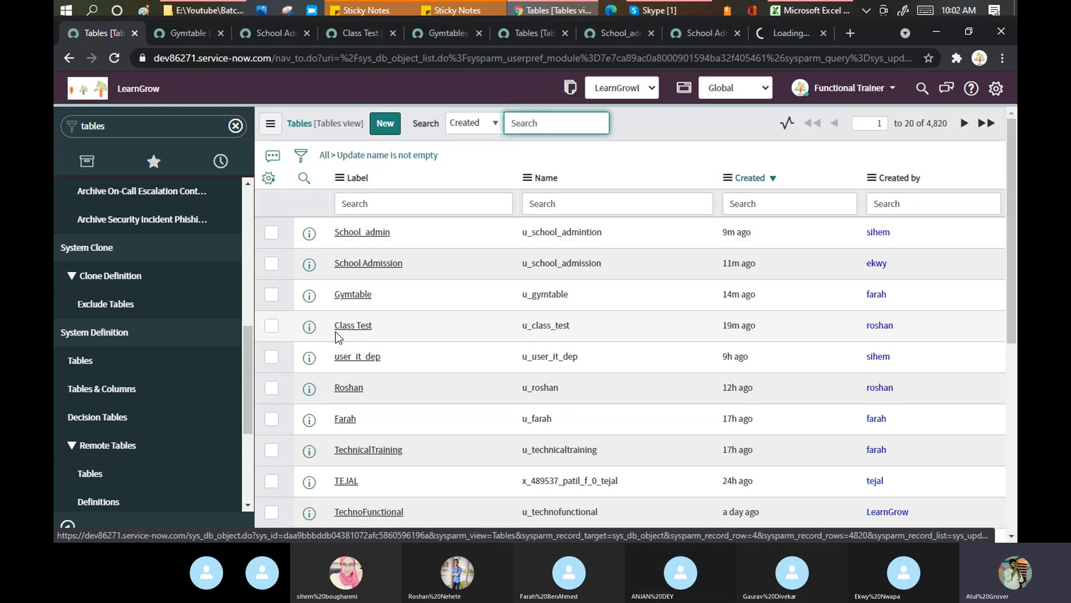
Review the Class Test definition's columns, highlighting its parent table Task
{"action": "left_click", "coordinate": [800, 33]}
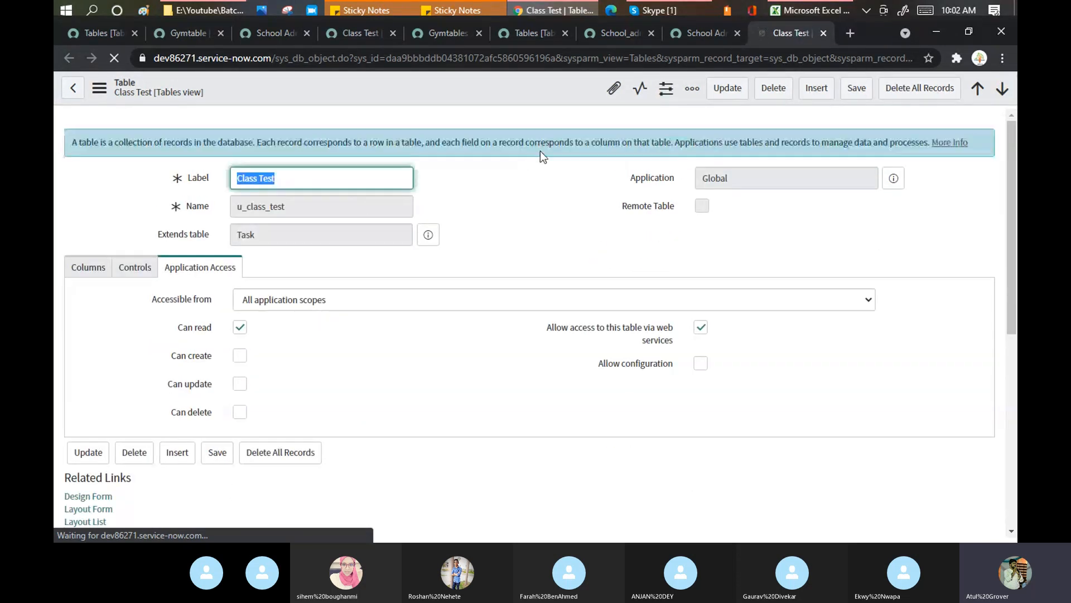
{"action": "scroll", "coordinate": [514, 219], "scroll_direction": "down", "scroll_amount": 3}
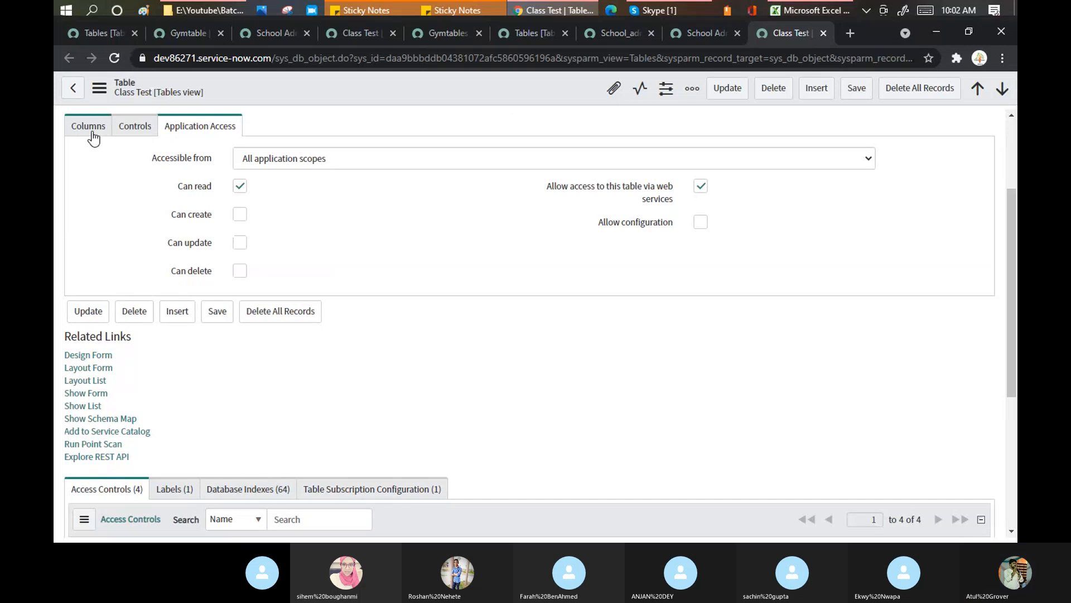
{"action": "scroll", "coordinate": [375, 251], "scroll_direction": "up", "scroll_amount": 3}
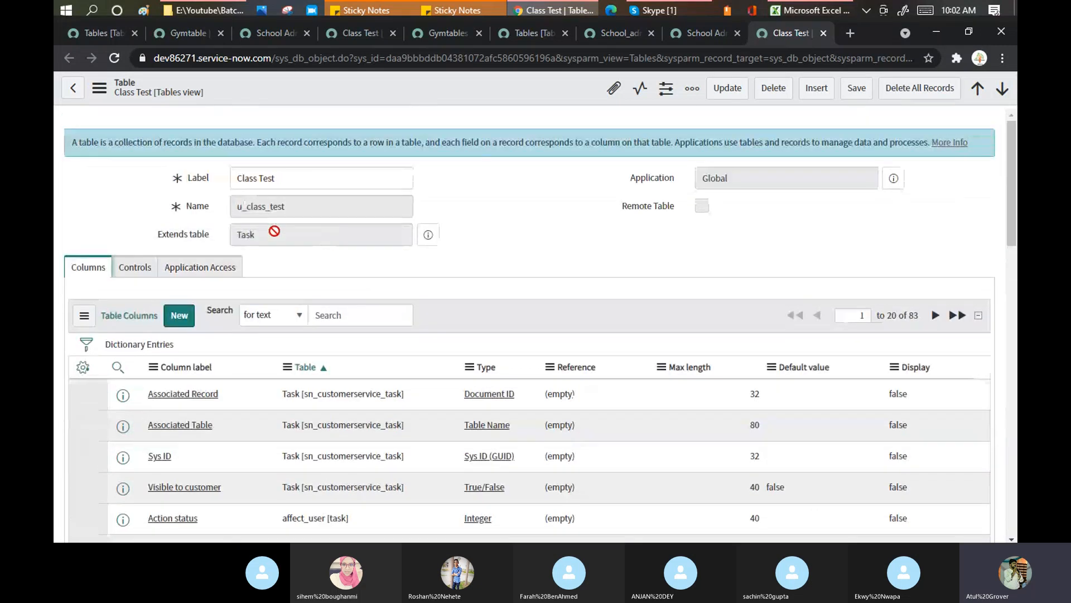
{"action": "left_click_drag", "start_coordinate": [274, 233], "coordinate": [227, 234]}
{"action": "scroll", "coordinate": [558, 249], "scroll_direction": "down", "scroll_amount": 10}
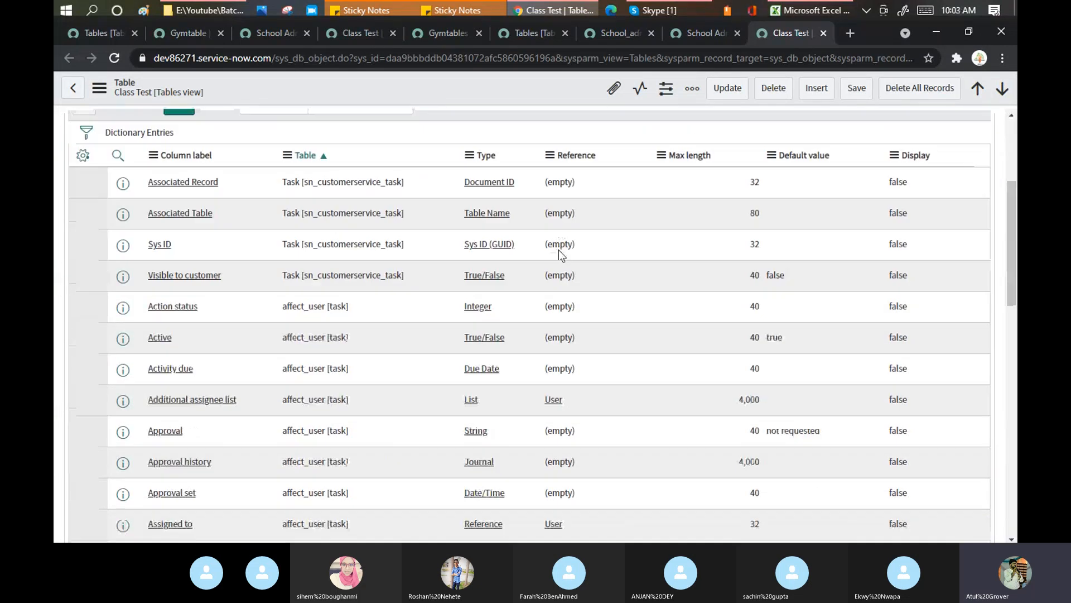
{"action": "scroll", "coordinate": [559, 250], "scroll_direction": "down", "scroll_amount": 8}
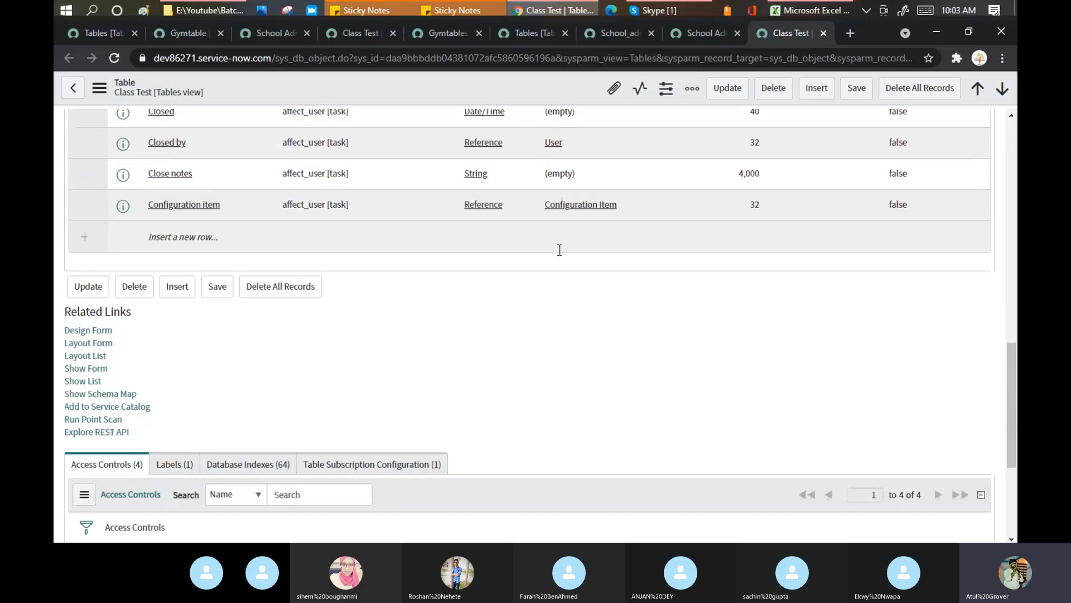
{"action": "scroll", "coordinate": [558, 250], "scroll_direction": "up", "scroll_amount": 17}
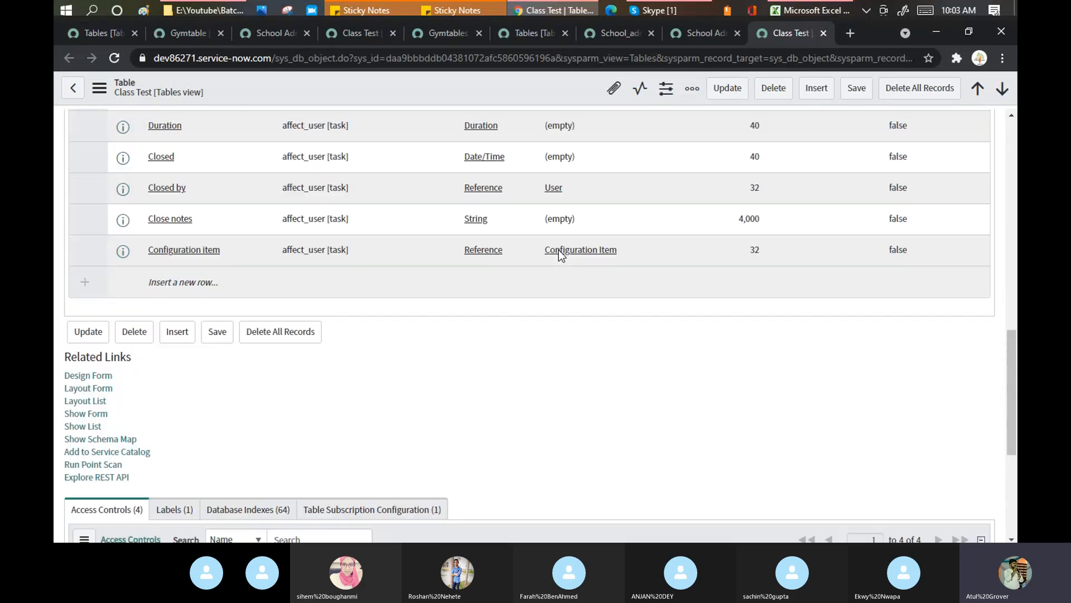
{"action": "scroll", "coordinate": [558, 250], "scroll_direction": "up", "scroll_amount": 2}
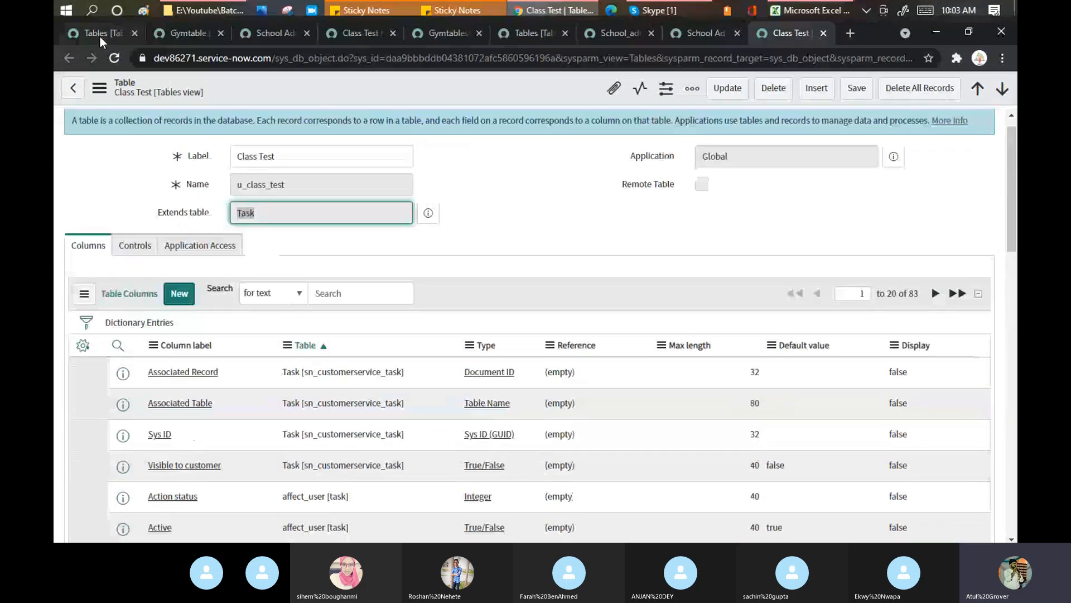
Glance at the Tables tab's navigator filter, then return to Class Test and clear the selection
{"action": "left_click", "coordinate": [98, 33]}
{"action": "double_click", "coordinate": [119, 127]}
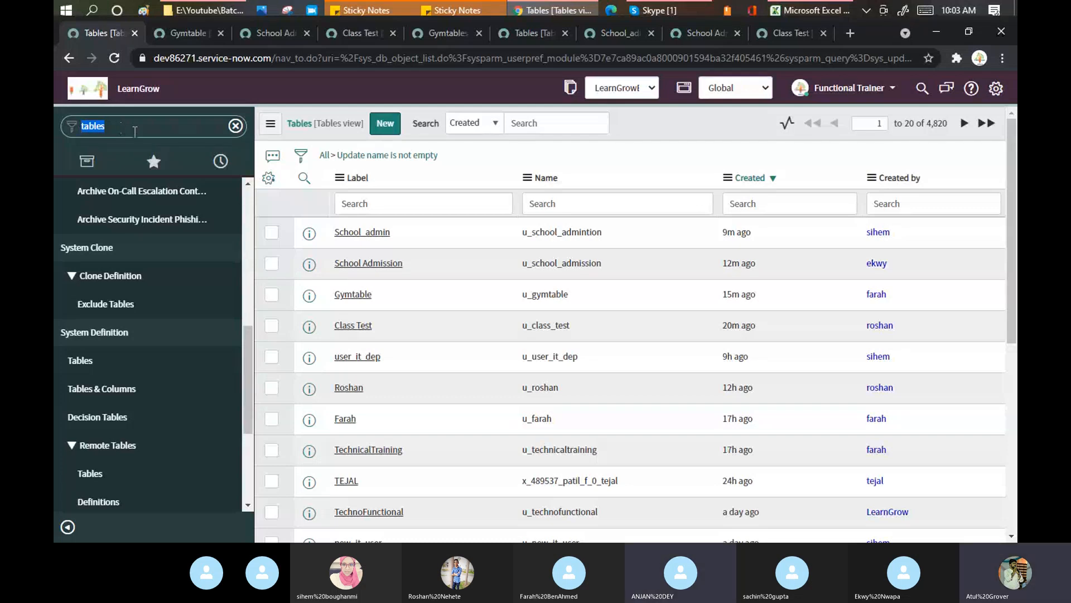
{"action": "left_click", "coordinate": [781, 31]}
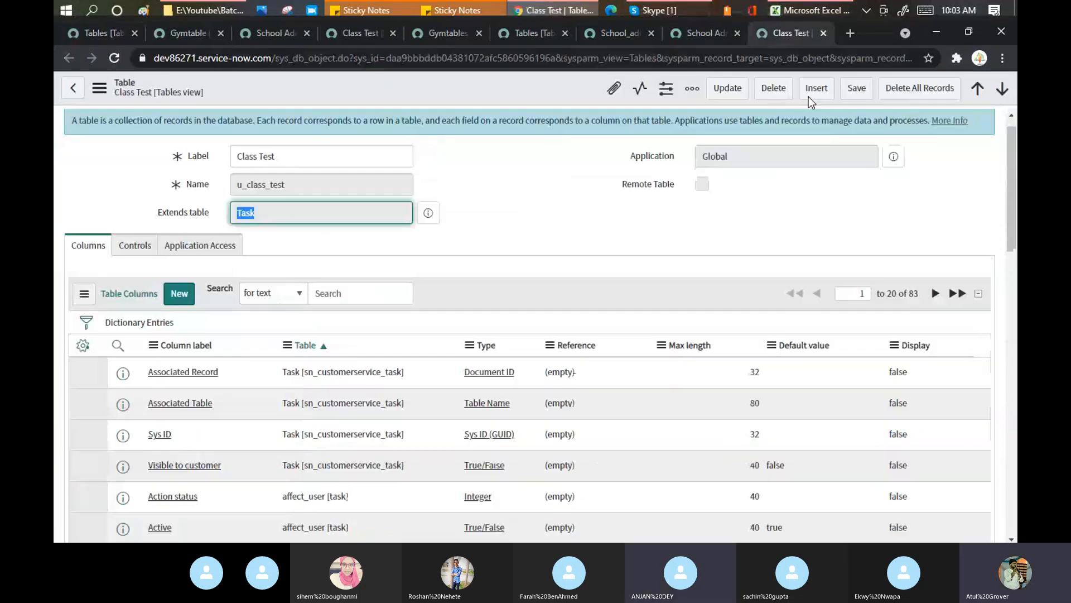
{"action": "left_click", "coordinate": [508, 92]}
{"action": "right_click", "coordinate": [508, 91]}
{"action": "left_click", "coordinate": [592, 310]}
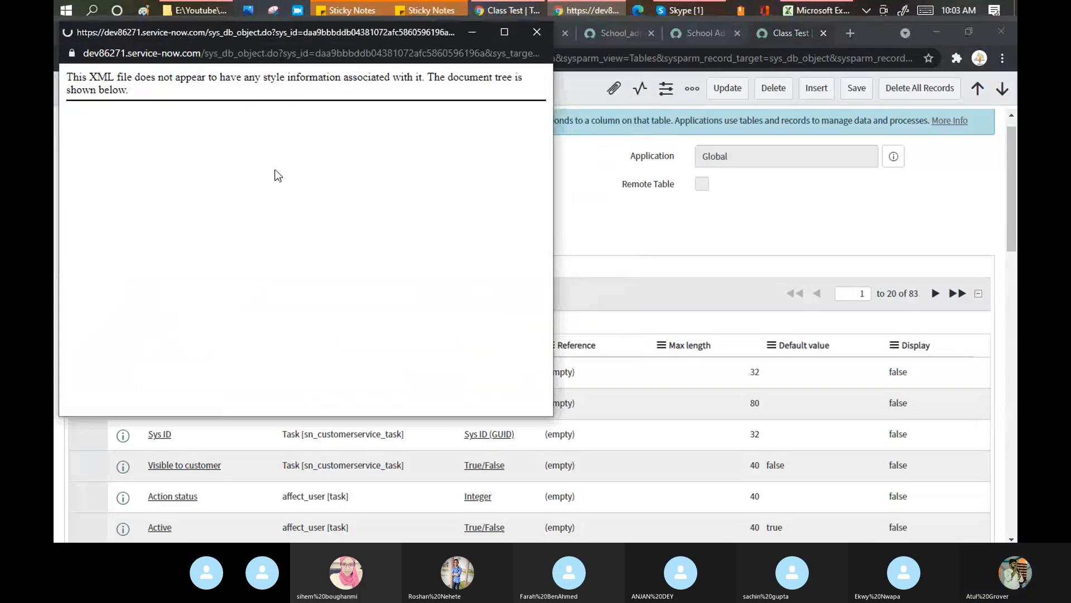
{"action": "key", "text": "ctrl+f"}
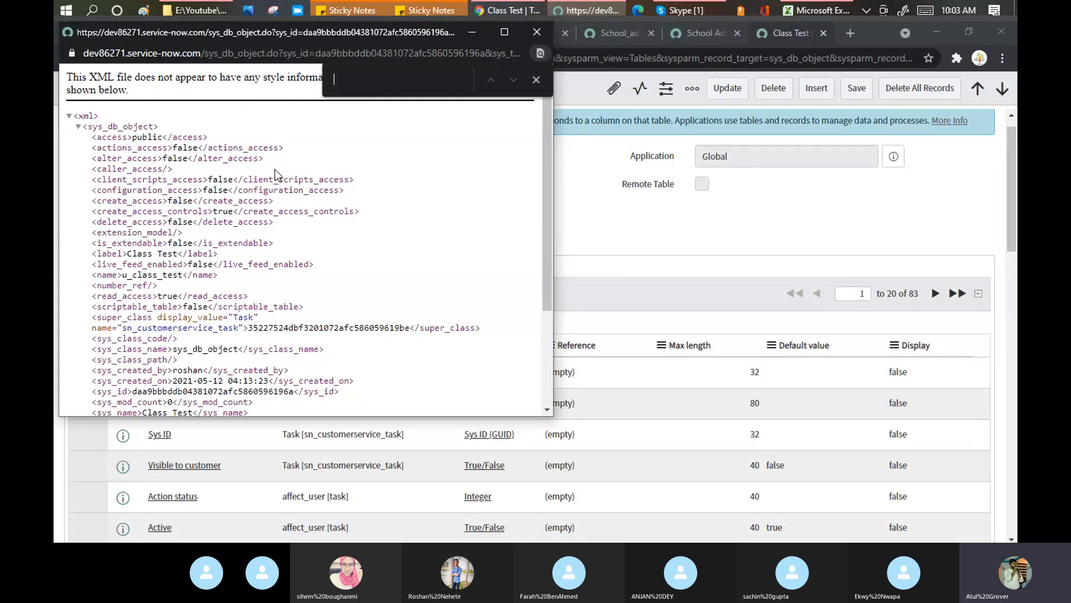
{"action": "type", "text": "mod"}
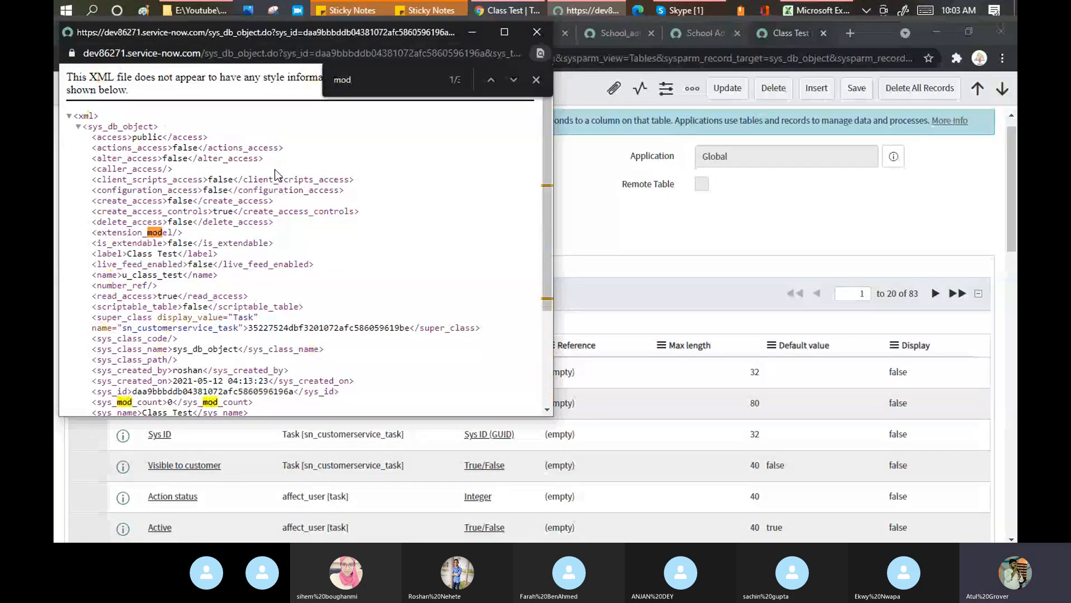
{"action": "type", "text": "ule"}
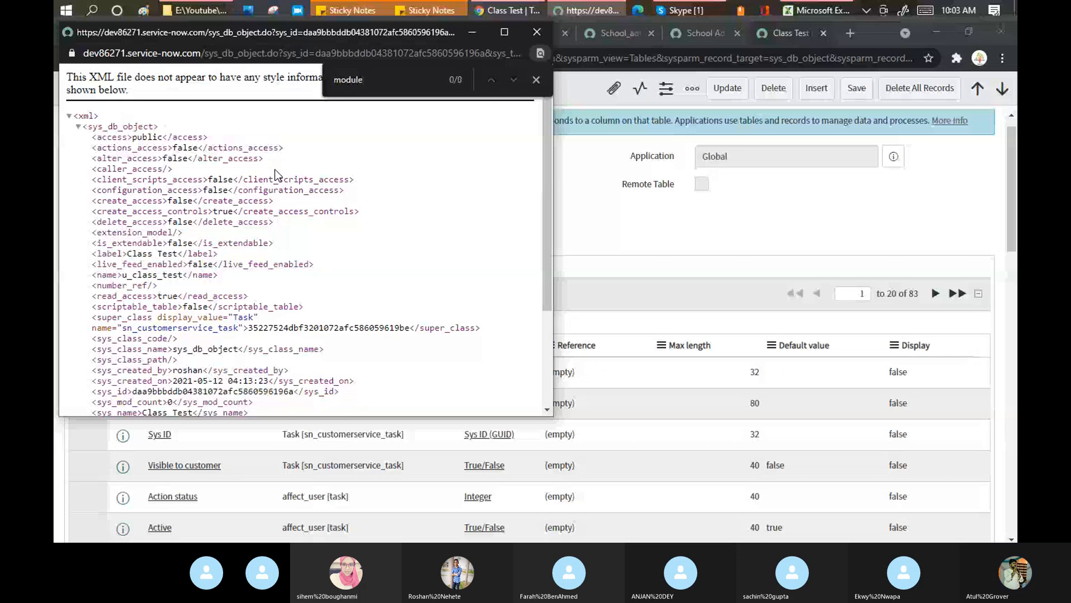
{"action": "key", "text": "Escape"}
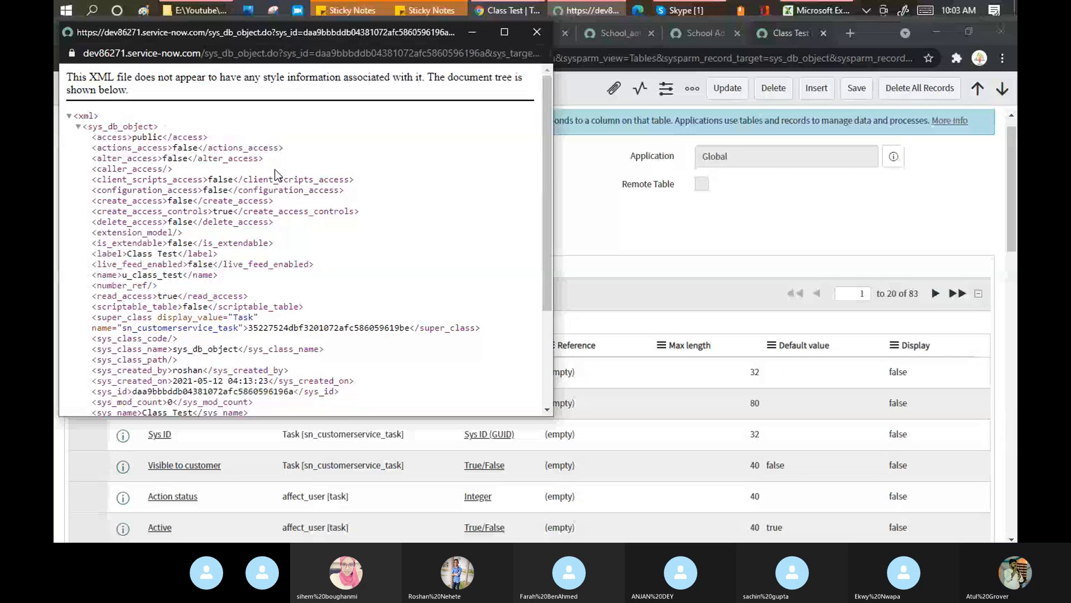
{"action": "left_click", "coordinate": [540, 33]}
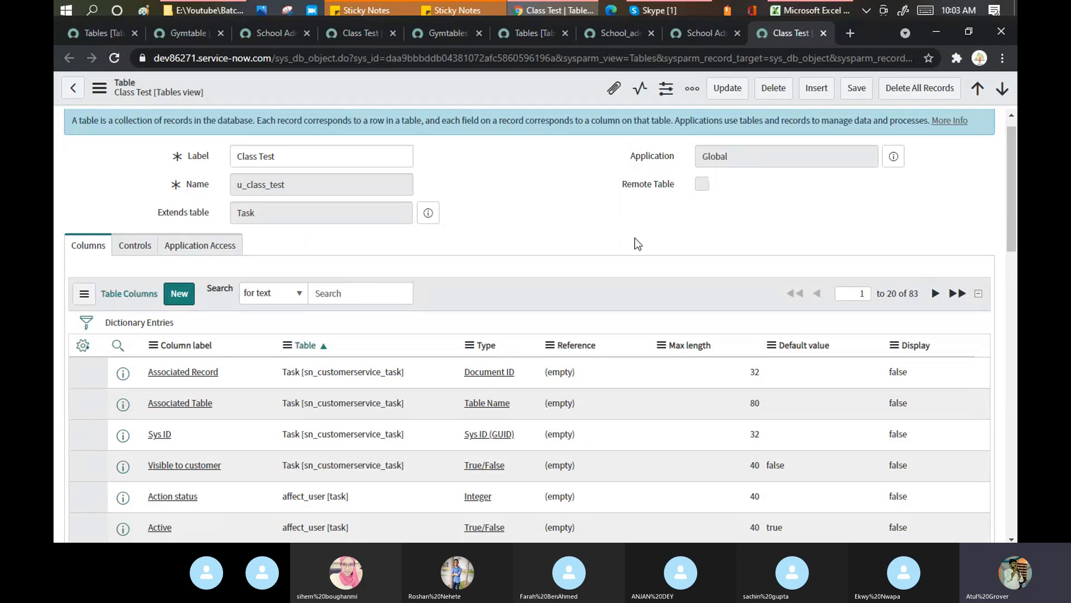
Scroll further through the Class Test columns, then return to the Tables list and bring Excel forward
{"action": "scroll", "coordinate": [471, 234], "scroll_direction": "down", "scroll_amount": 1}
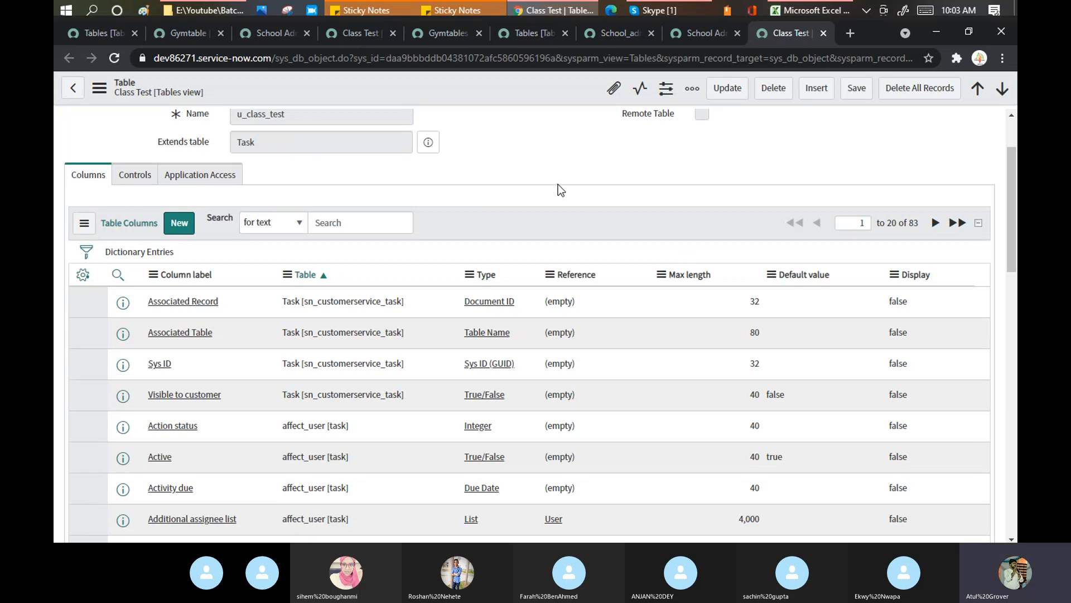
{"action": "scroll", "coordinate": [557, 187], "scroll_direction": "down", "scroll_amount": 1}
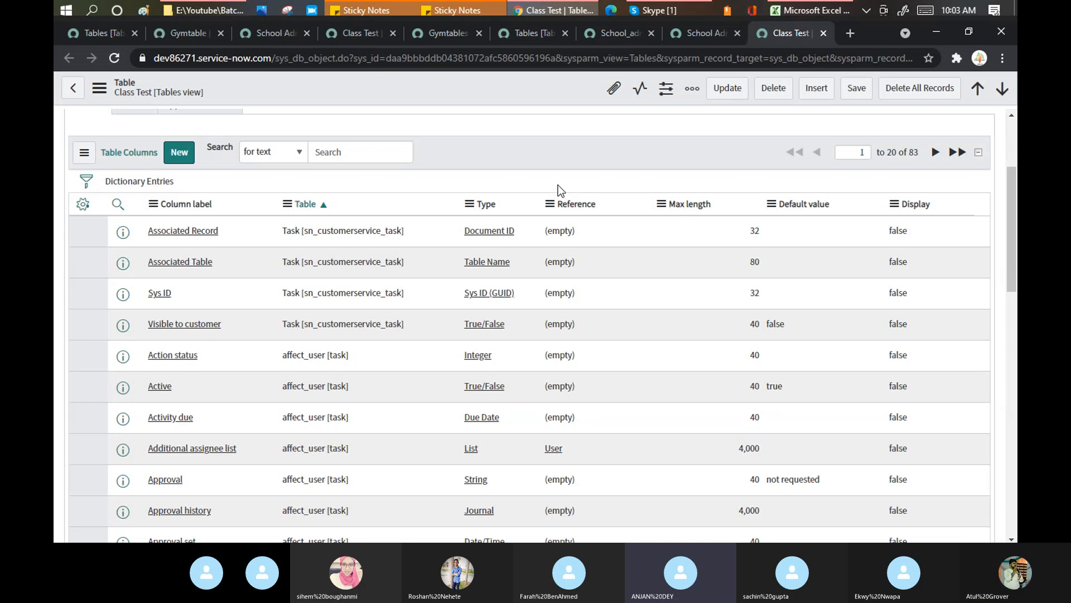
{"action": "left_click", "coordinate": [108, 38]}
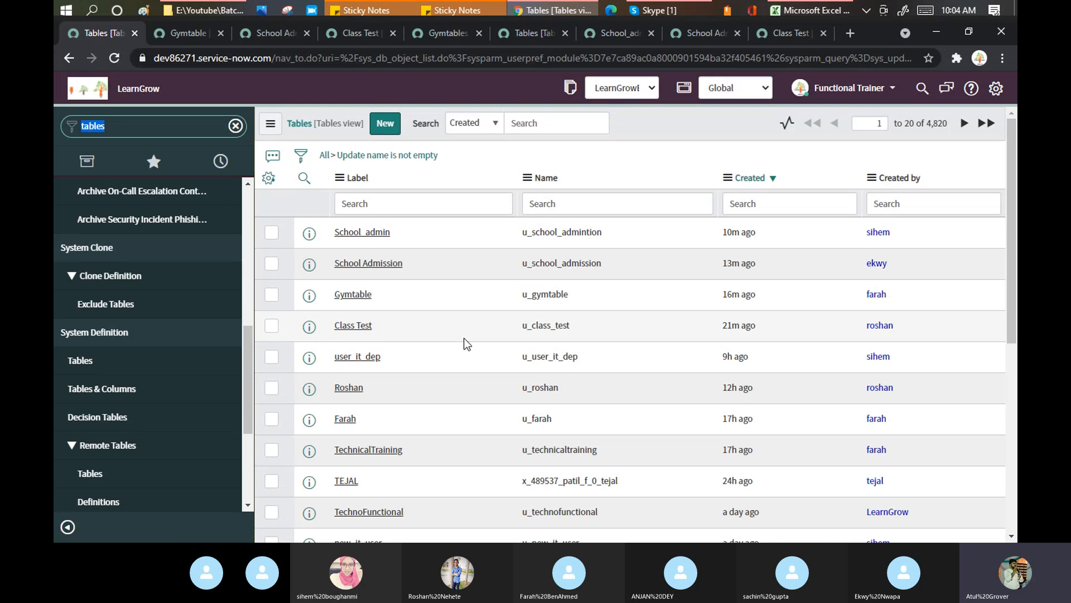
{"action": "left_click", "coordinate": [804, 12]}
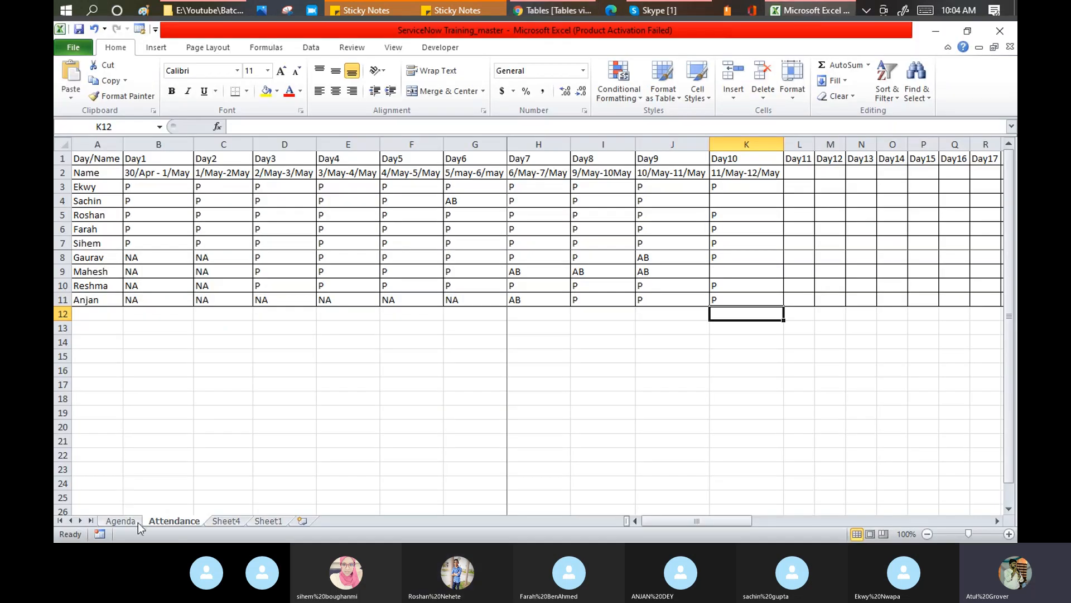
On the Agenda sheet, select topics Data Lookup through Import Set Configuration, then return to ServiceNow
{"action": "left_click", "coordinate": [133, 521]}
{"action": "scroll", "coordinate": [202, 320], "scroll_direction": "down", "scroll_amount": 2}
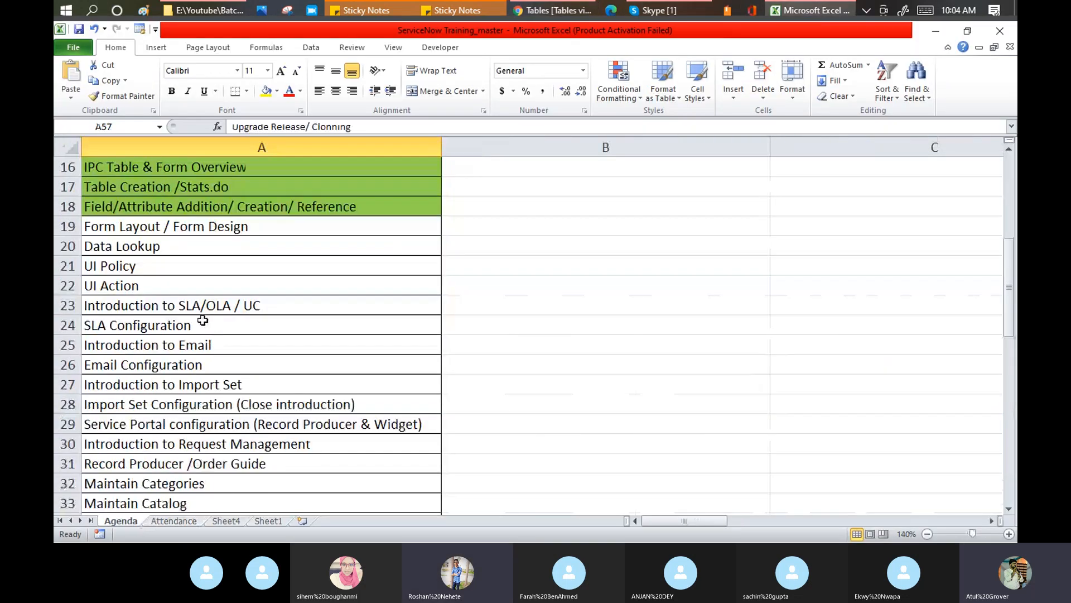
{"action": "left_click_drag", "start_coordinate": [165, 248], "coordinate": [162, 398]}
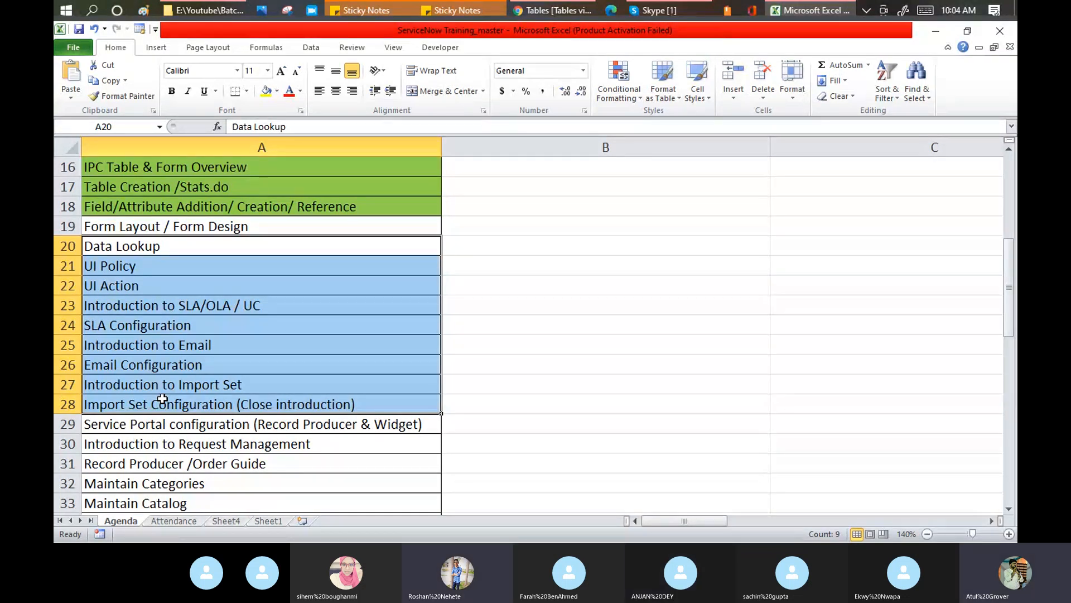
{"action": "mouse_move", "coordinate": [572, 9]}
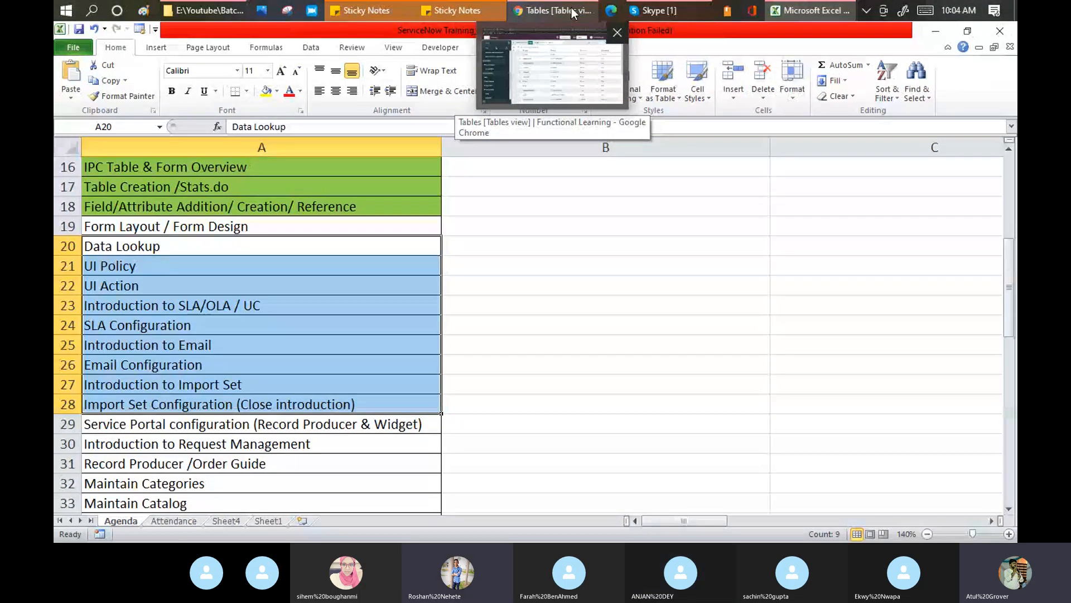
{"action": "left_click", "coordinate": [571, 8]}
Impersonate the trainee user through Impersonate User in the account menu
{"action": "left_click", "coordinate": [880, 95]}
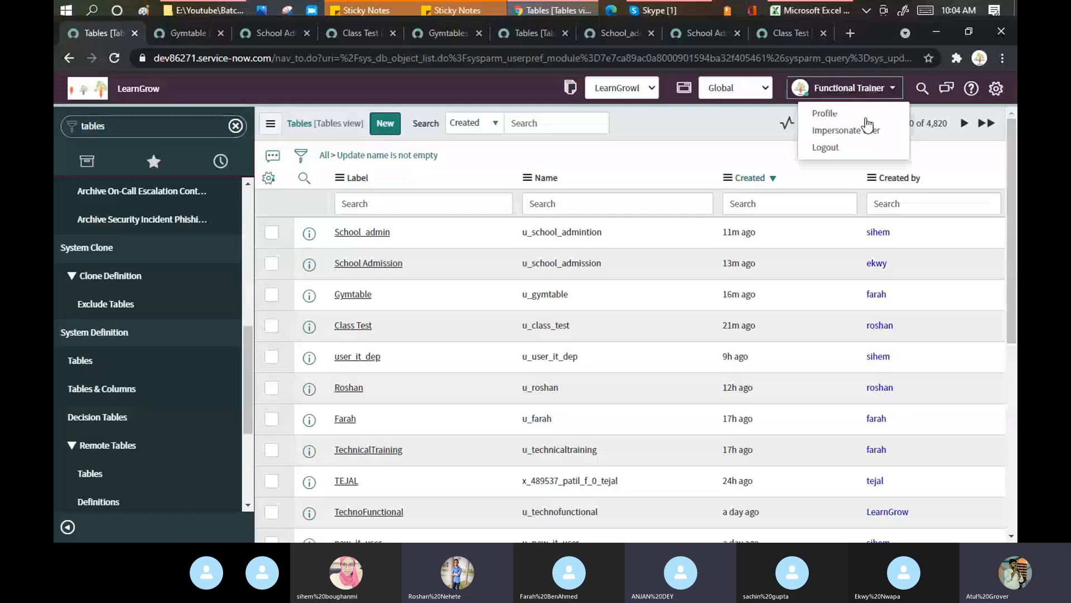
{"action": "left_click", "coordinate": [833, 133]}
{"action": "left_click", "coordinate": [468, 145]}
{"action": "type", "text": "ros"}
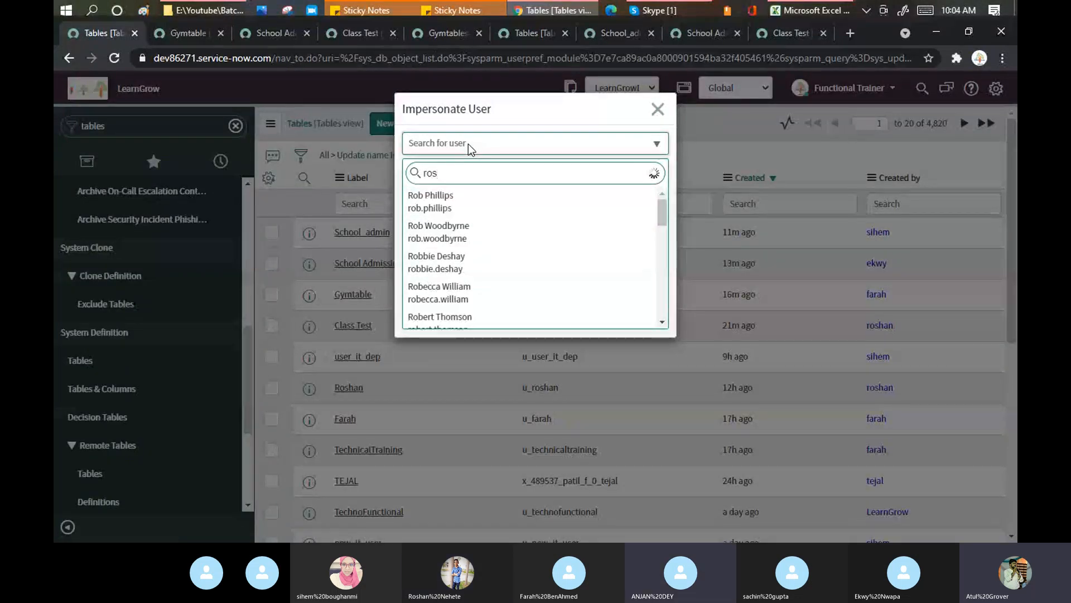
{"action": "type", "text": "han"}
{"action": "left_click", "coordinate": [444, 214]}
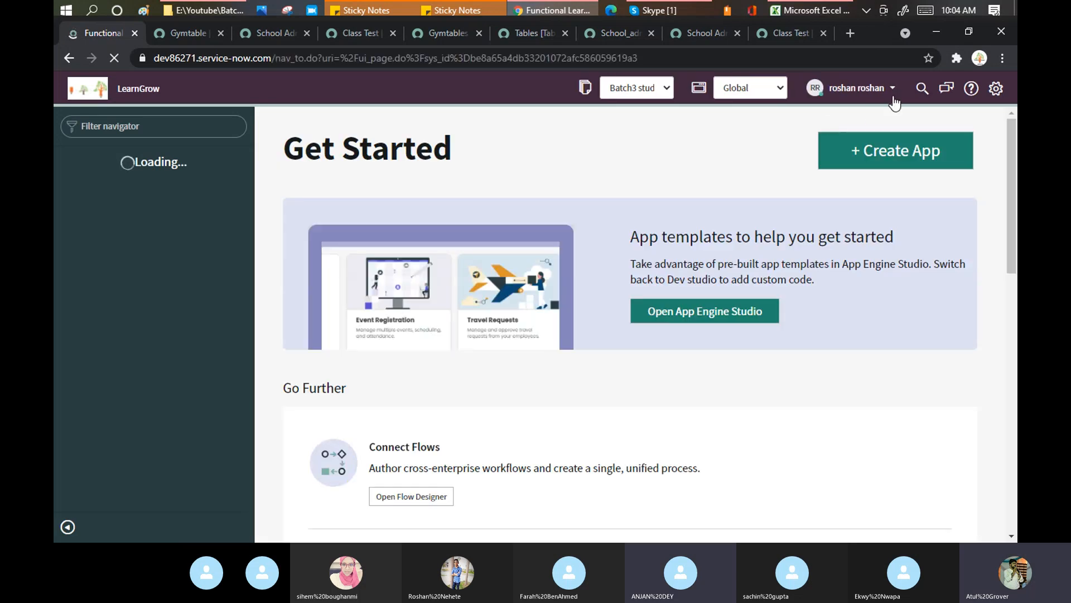
Check the user menu and the Skype call, then return to the ServiceNow browser
{"action": "left_click", "coordinate": [889, 90]}
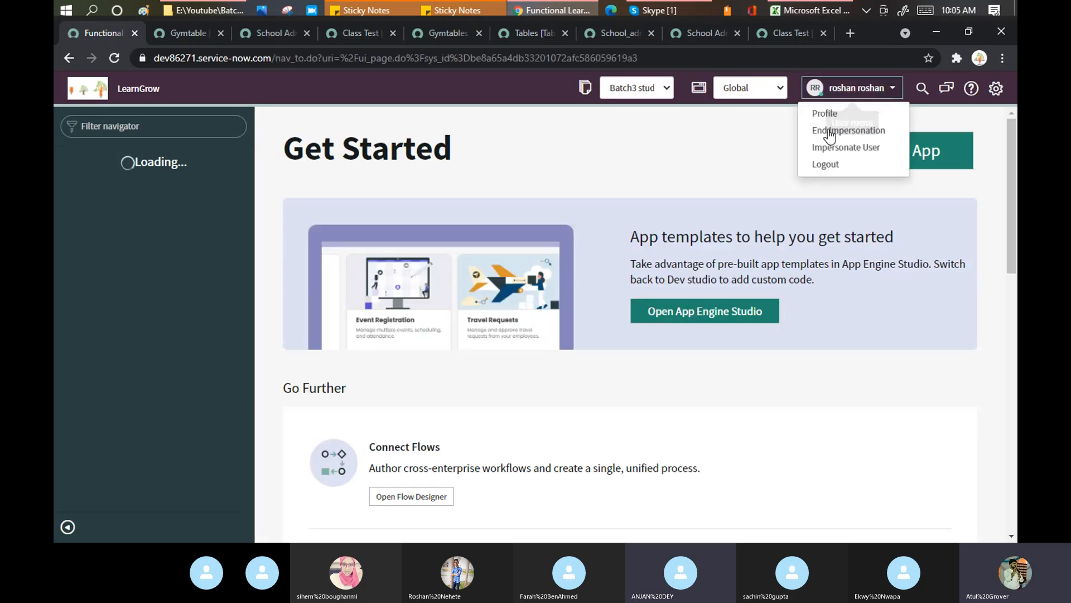
{"action": "left_click", "coordinate": [695, 10]}
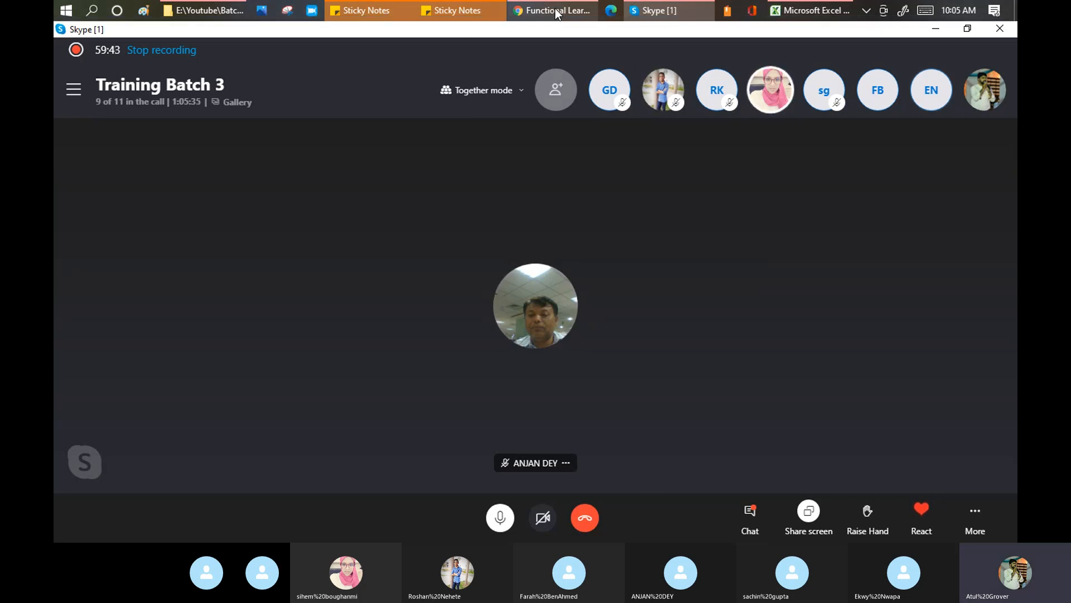
{"action": "mouse_move", "coordinate": [557, 14]}
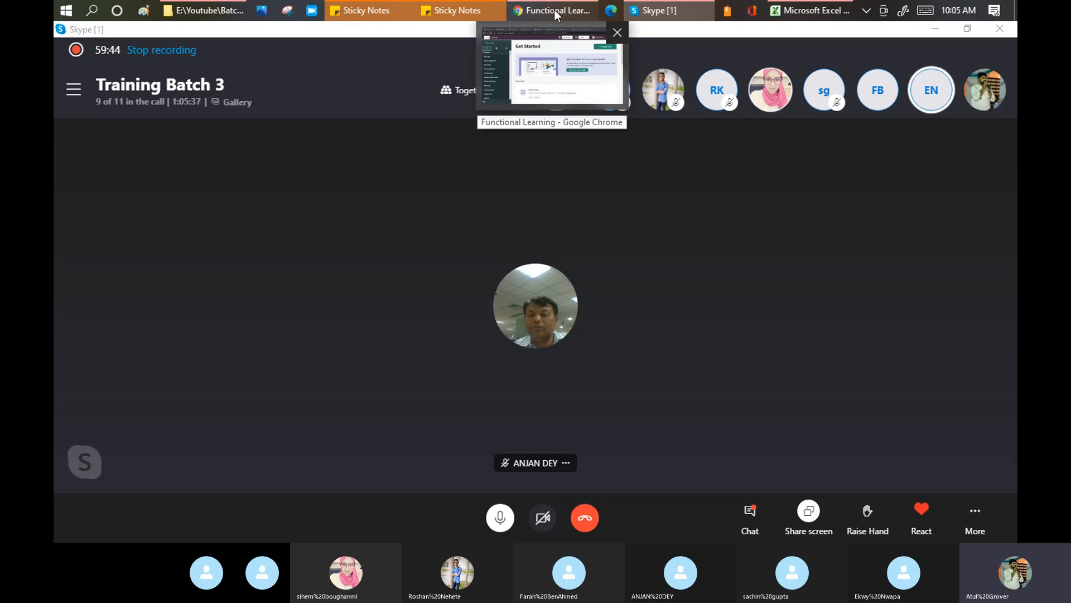
{"action": "left_click", "coordinate": [555, 13]}
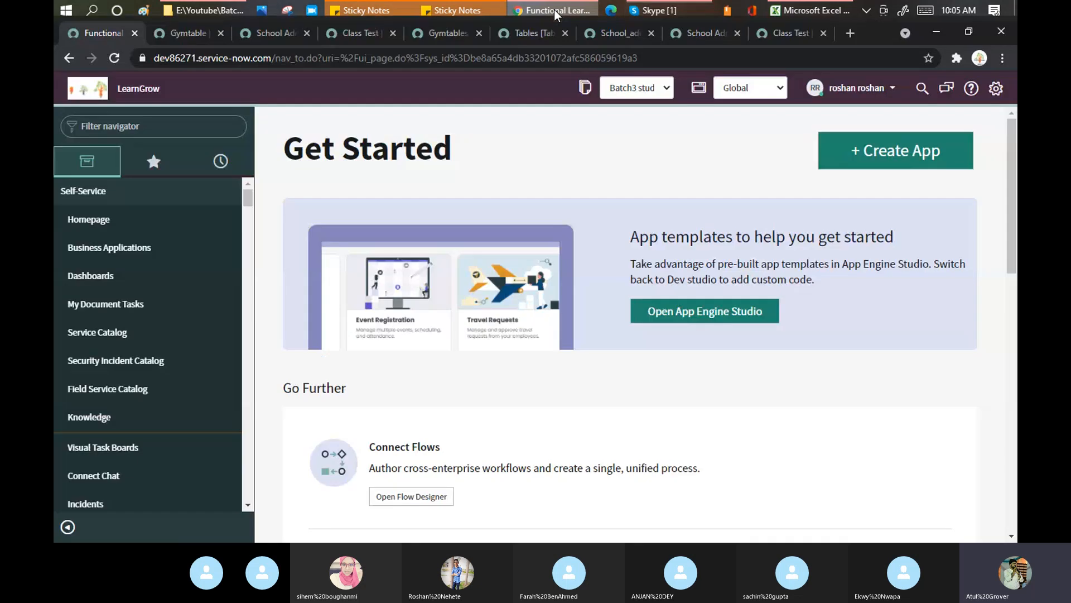
End the impersonation and open System Definition > Tables via the 'tables' navigator filter
{"action": "left_click", "coordinate": [856, 89]}
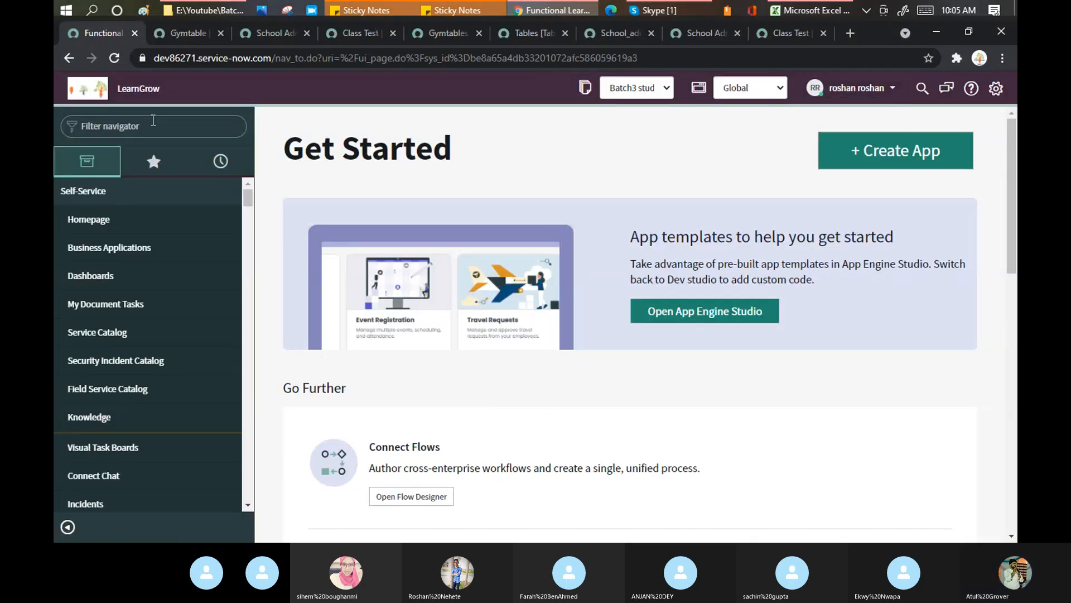
{"action": "left_click", "coordinate": [154, 127]}
{"action": "type", "text": "t"}
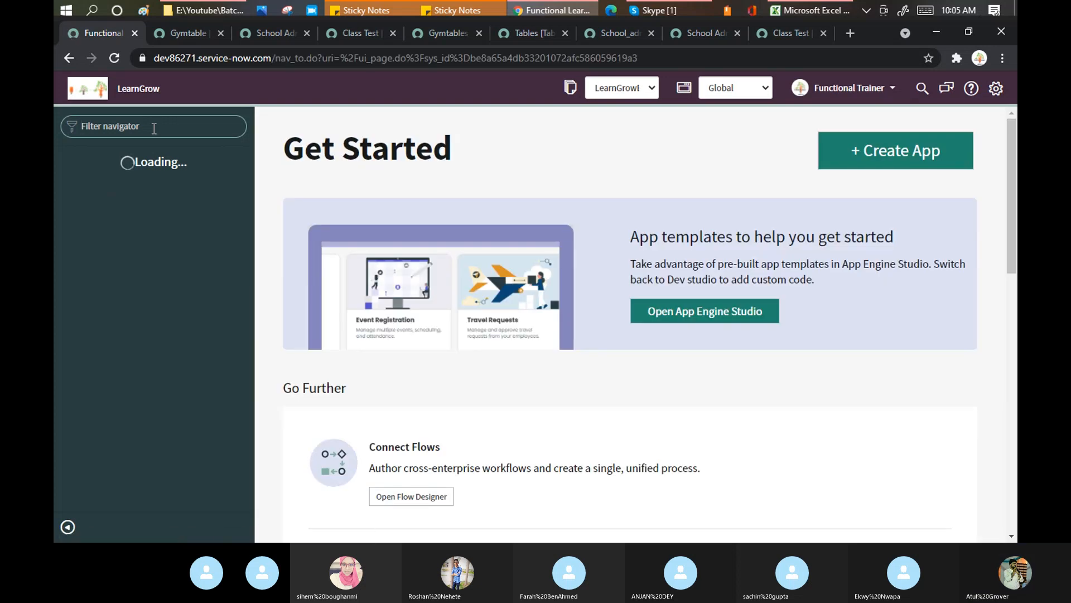
{"action": "type", "text": "tables"}
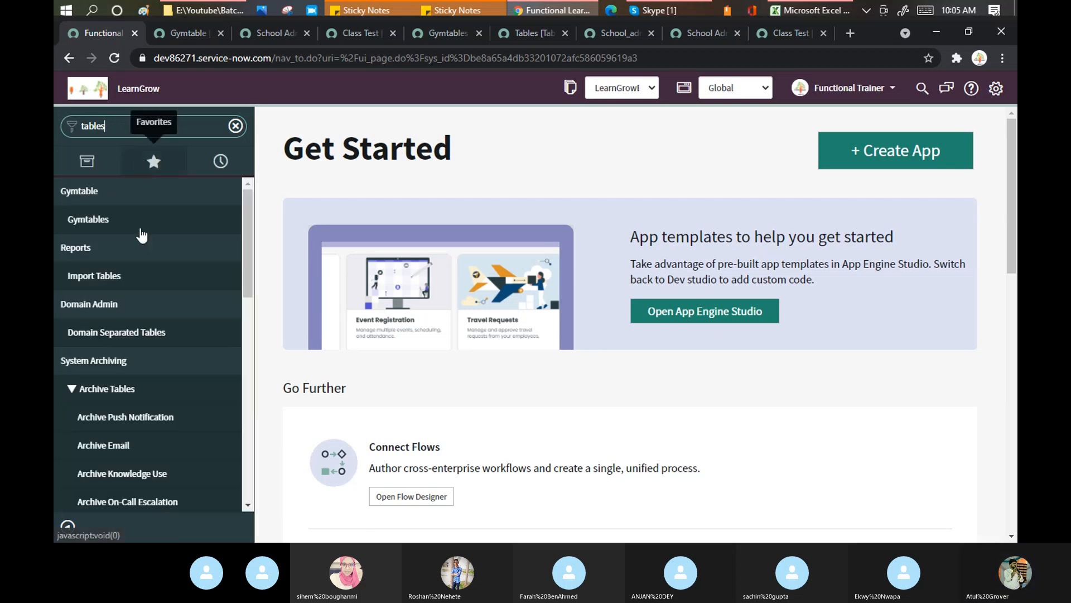
{"action": "scroll", "coordinate": [117, 312], "scroll_direction": "down", "scroll_amount": 6}
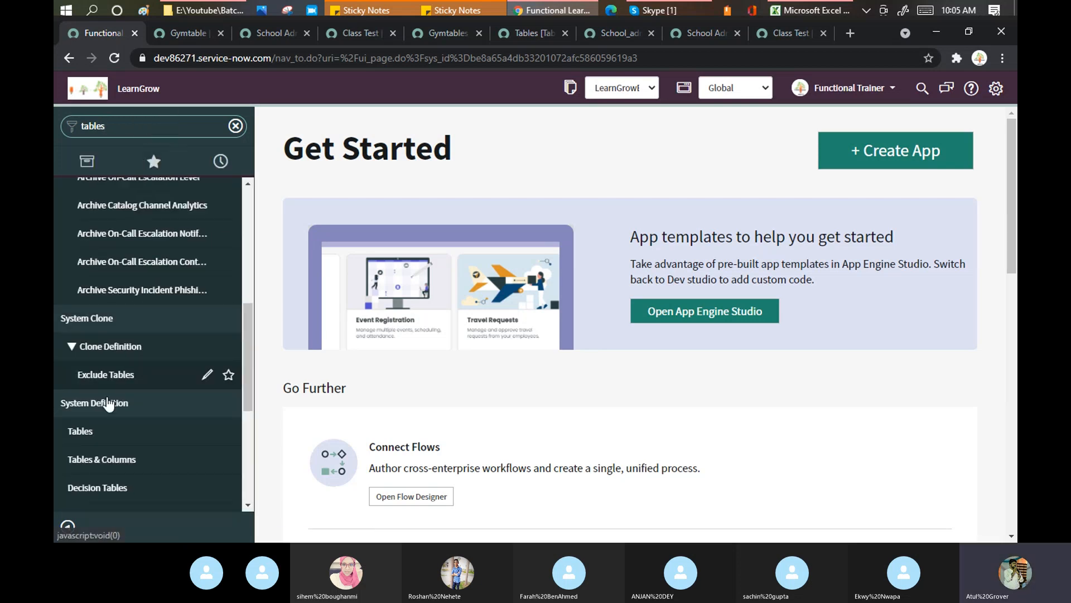
{"action": "left_click", "coordinate": [80, 430]}
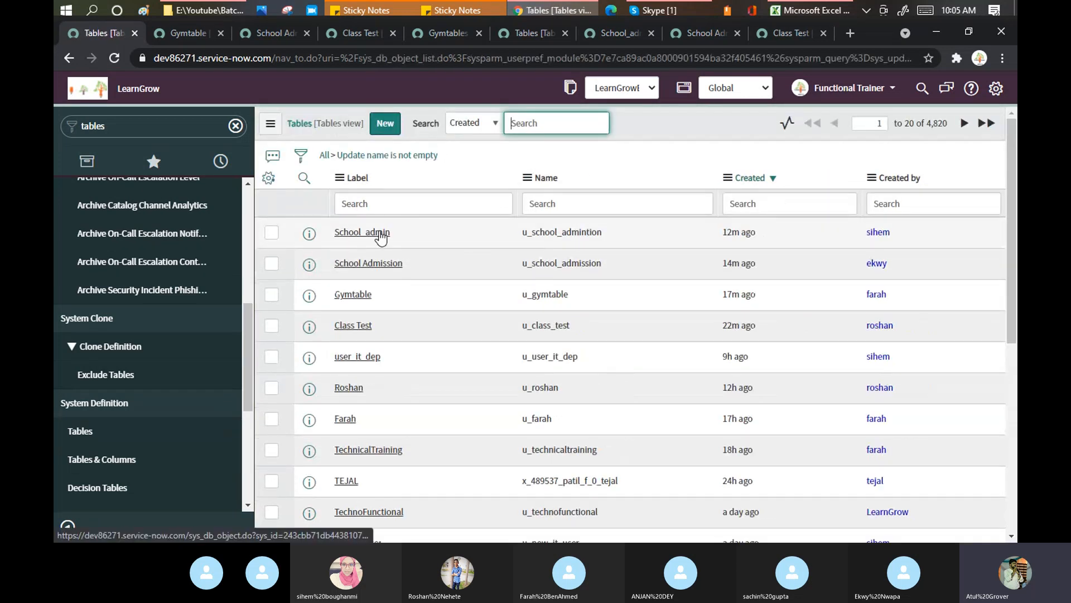
Open School_admin in a new tab, scroll through its columns, and return to the Tables list
{"action": "middle_click", "coordinate": [379, 233]}
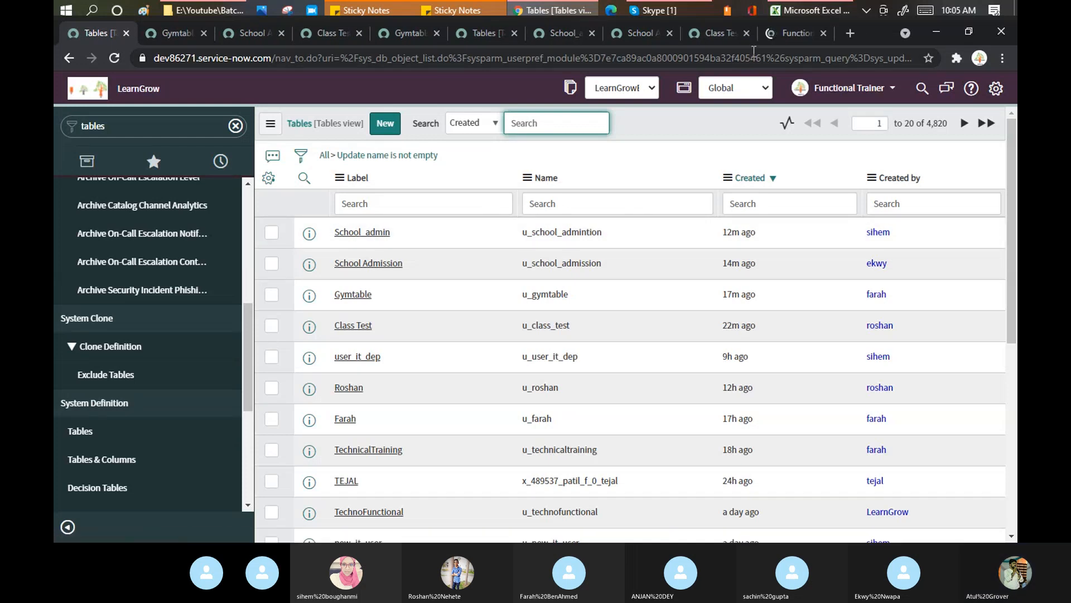
{"action": "left_click", "coordinate": [788, 31]}
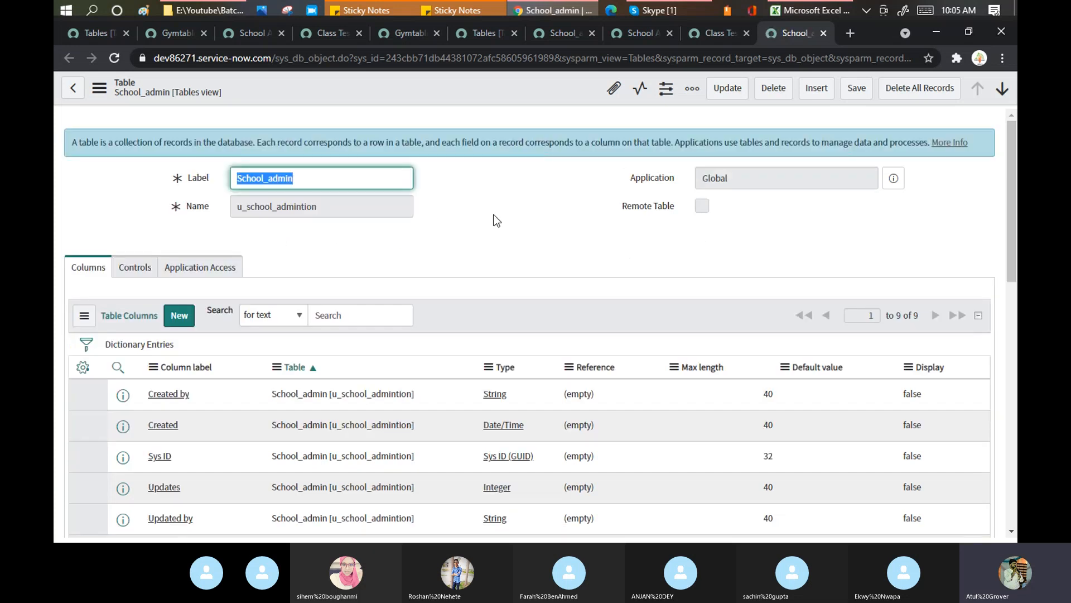
{"action": "scroll", "coordinate": [494, 219], "scroll_direction": "down", "scroll_amount": 2}
{"action": "scroll", "coordinate": [494, 220], "scroll_direction": "down", "scroll_amount": 4}
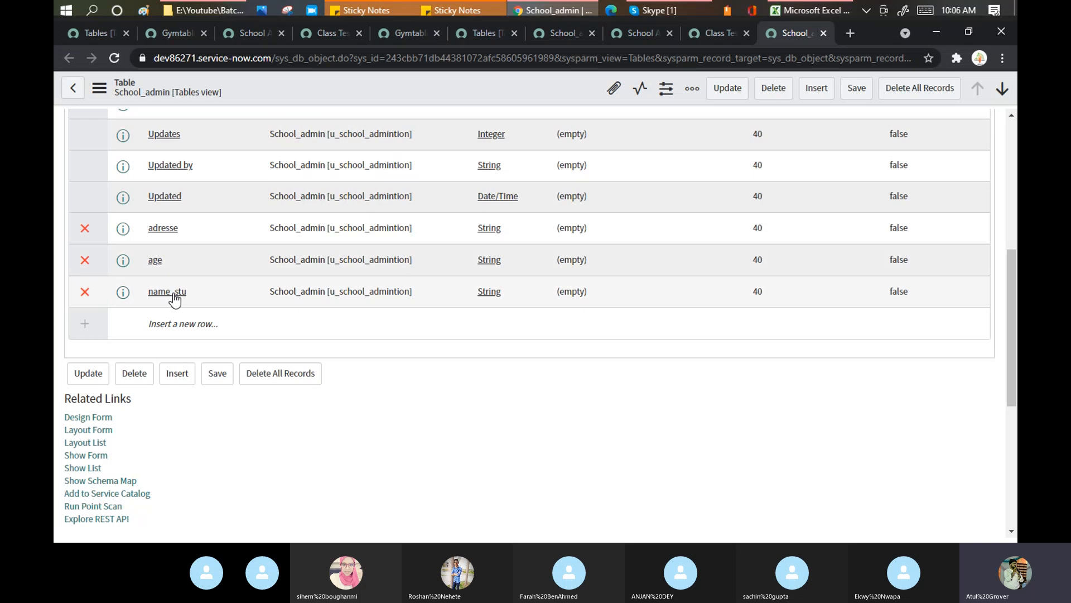
{"action": "scroll", "coordinate": [246, 260], "scroll_direction": "up", "scroll_amount": 2}
{"action": "scroll", "coordinate": [246, 259], "scroll_direction": "up", "scroll_amount": 3}
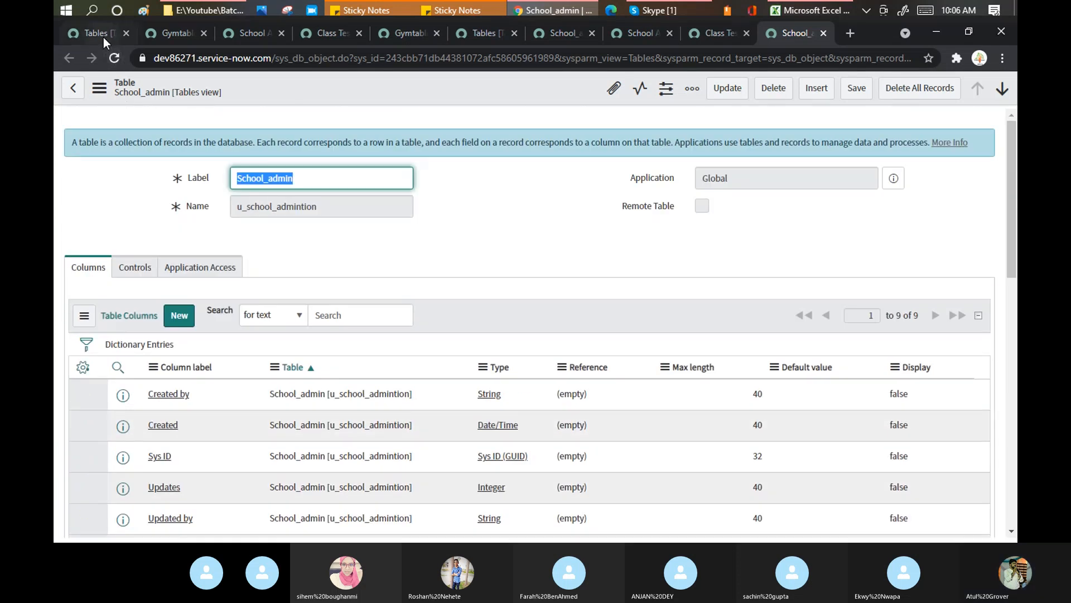
{"action": "left_click", "coordinate": [105, 32]}
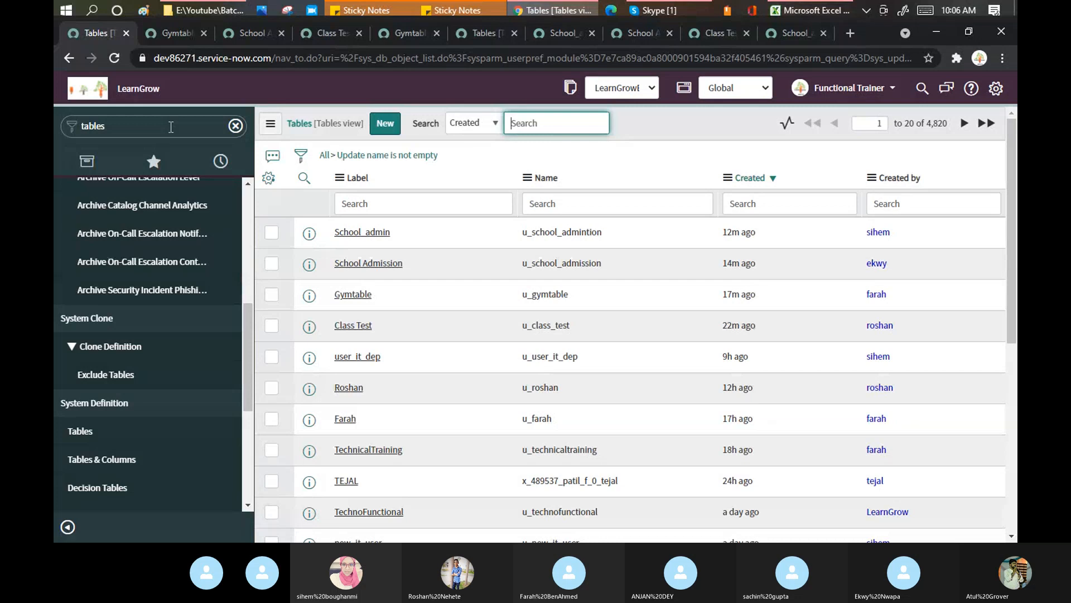
{"action": "left_click", "coordinate": [384, 271], "text": "ctrl"}
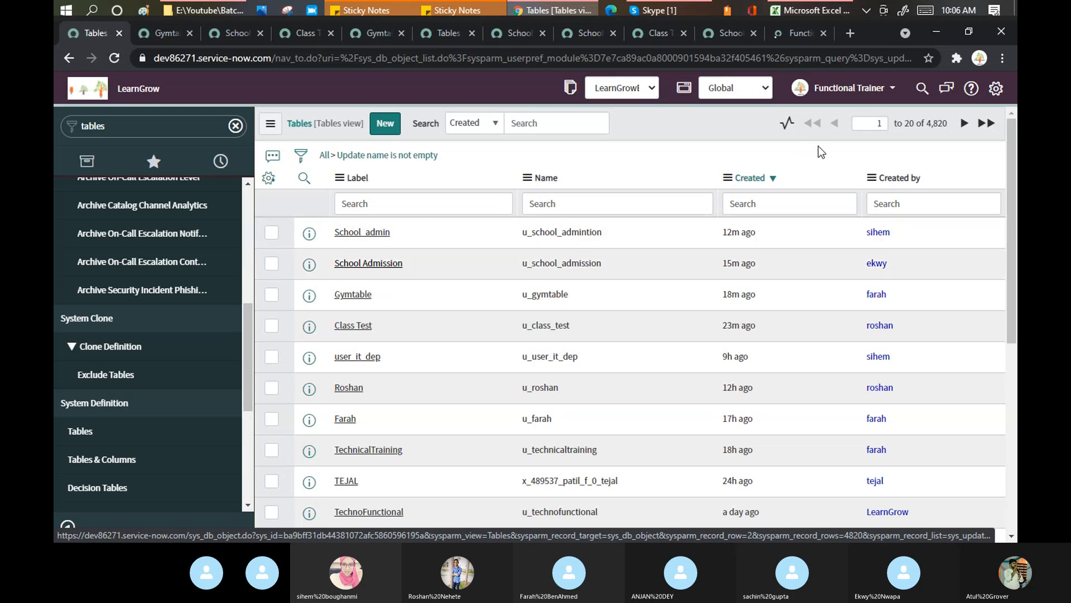
{"action": "left_click", "coordinate": [802, 32]}
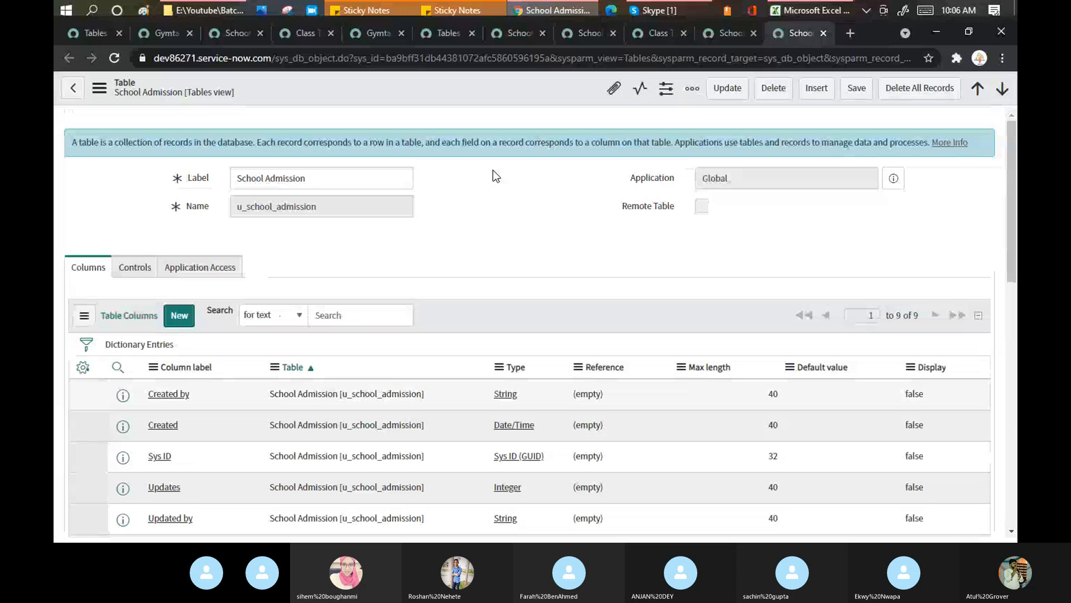
{"action": "scroll", "coordinate": [494, 170], "scroll_direction": "down", "scroll_amount": 4}
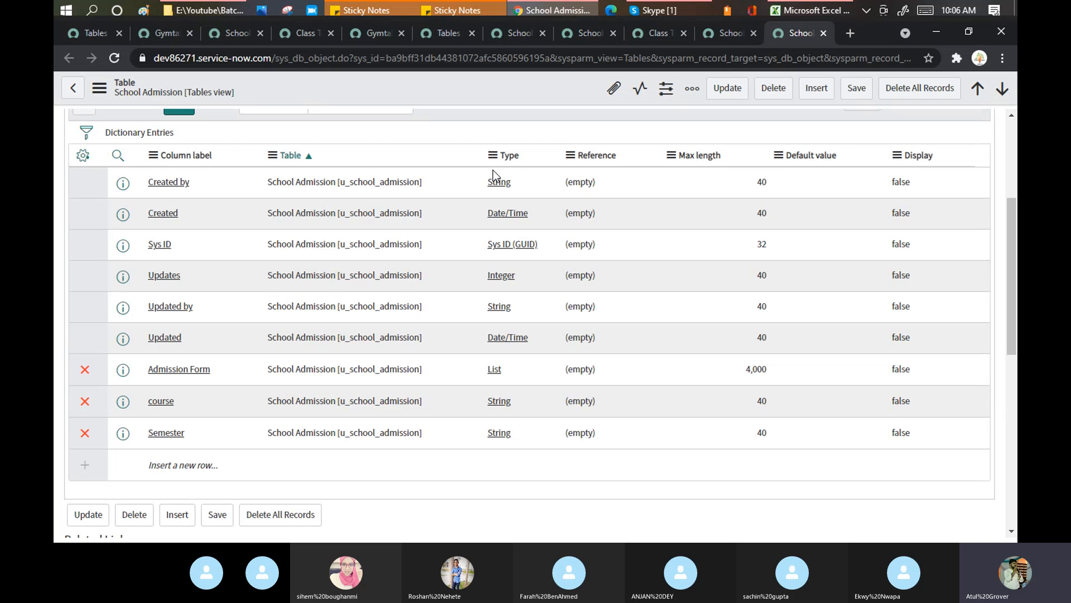
{"action": "left_click", "coordinate": [664, 10]}
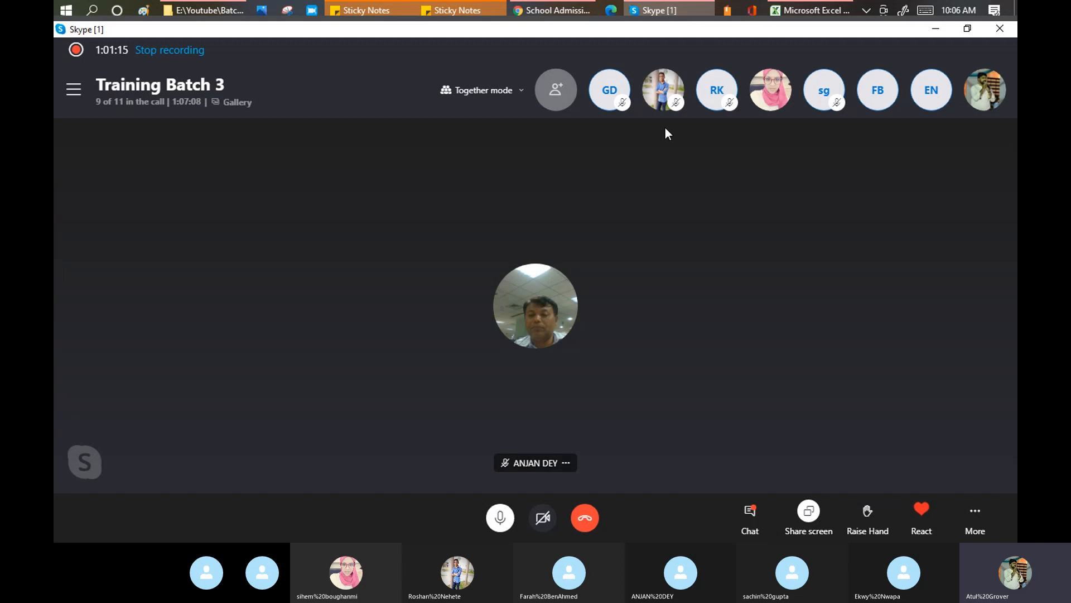
{"action": "left_click", "coordinate": [564, 12]}
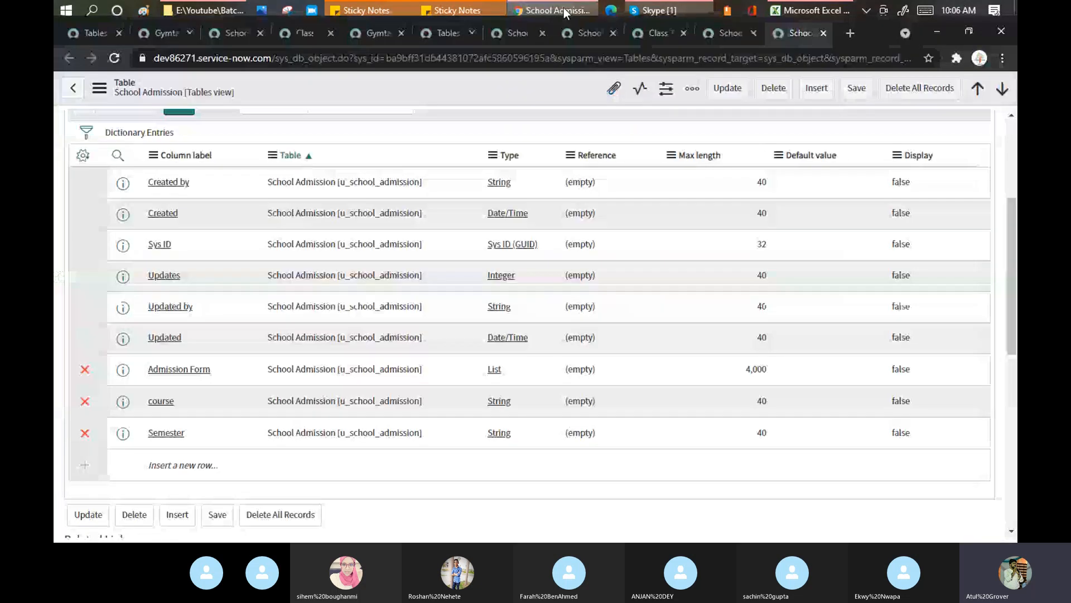
{"action": "scroll", "coordinate": [339, 239], "scroll_direction": "up", "scroll_amount": 5}
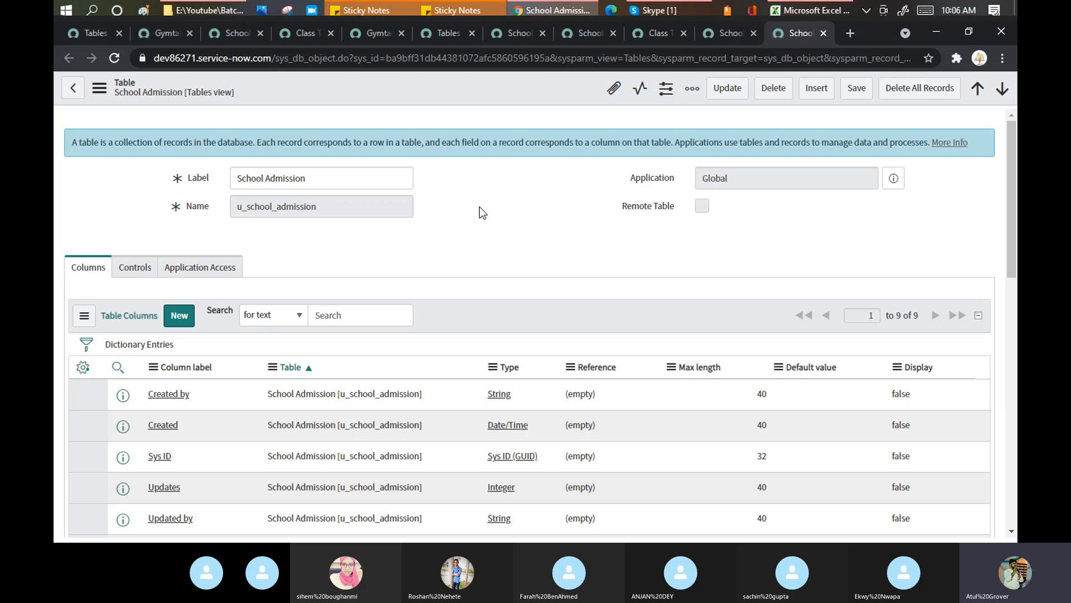
Filter the navigator with 'regi' and open Registration under School Admission
{"action": "left_click", "coordinate": [99, 34]}
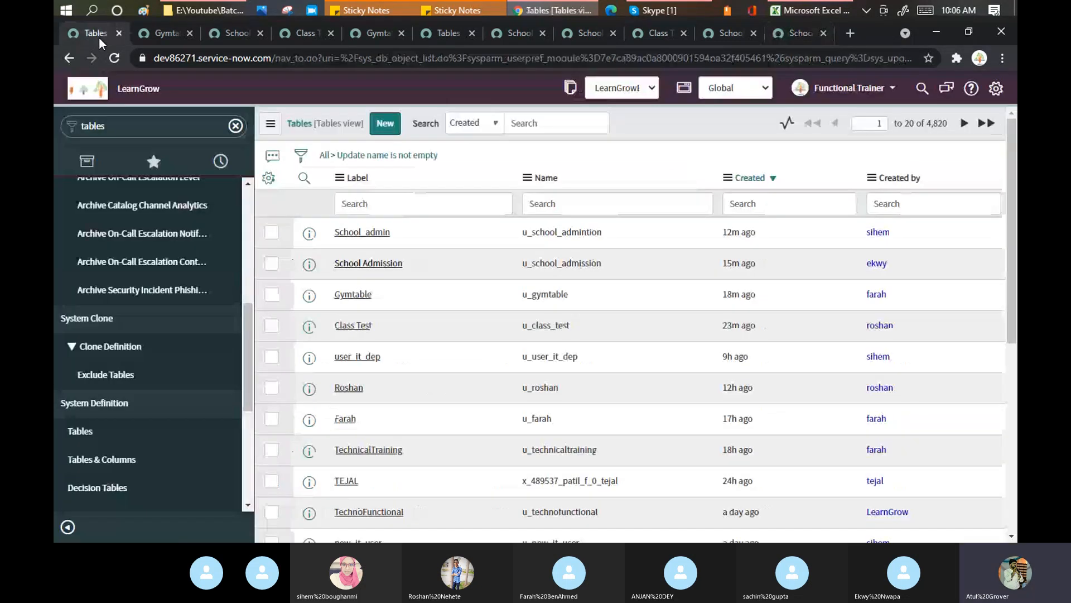
{"action": "triple_click", "coordinate": [149, 125]}
{"action": "type", "text": "re"}
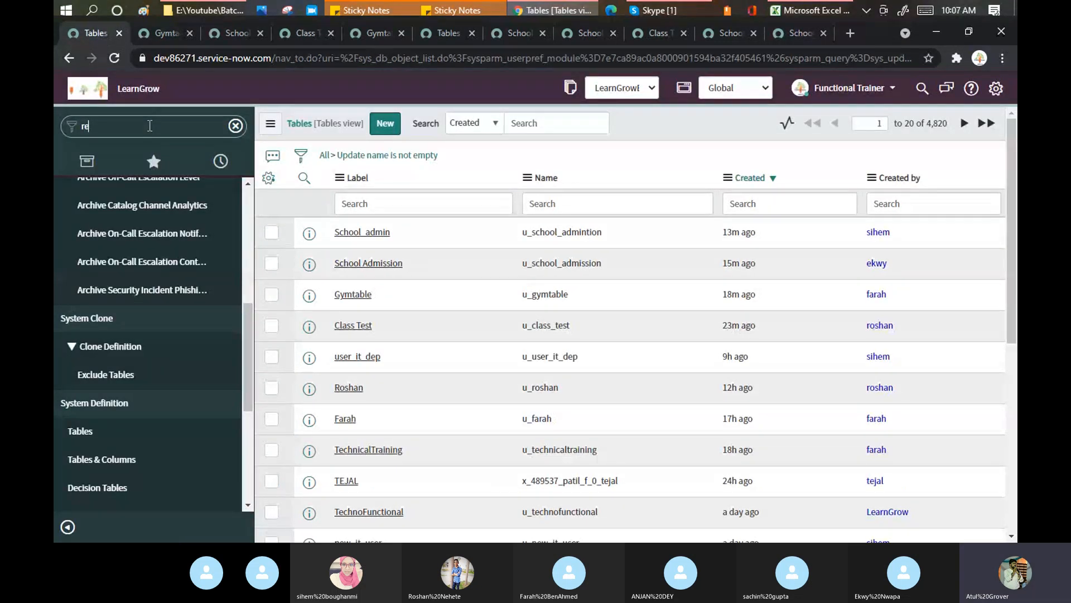
{"action": "type", "text": "g"}
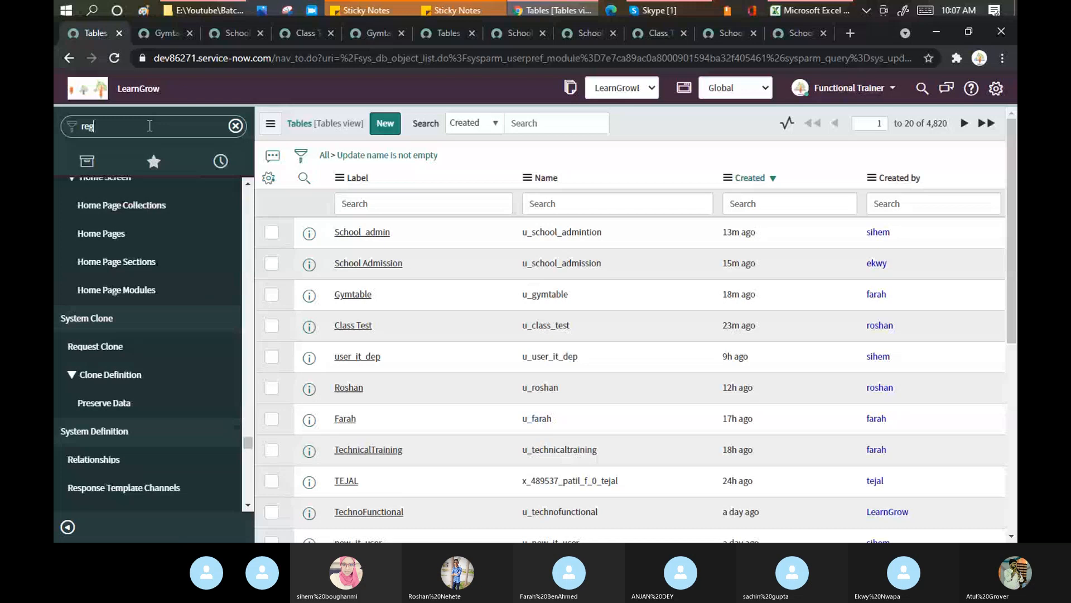
{"action": "type", "text": "i"}
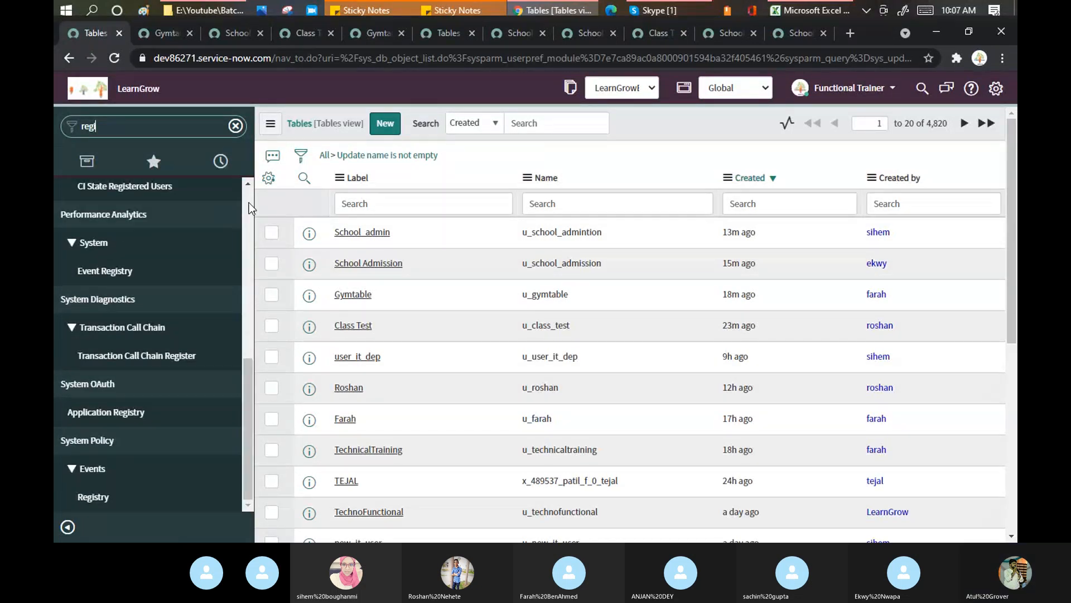
{"action": "scroll", "coordinate": [91, 365], "scroll_direction": "up", "scroll_amount": 5}
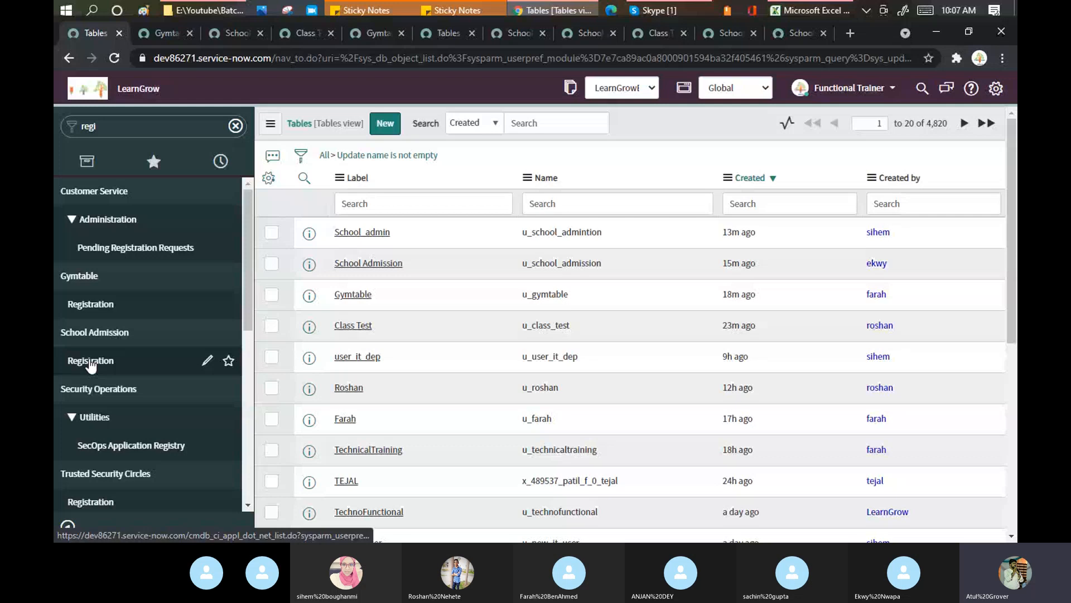
{"action": "left_click", "coordinate": [91, 365]}
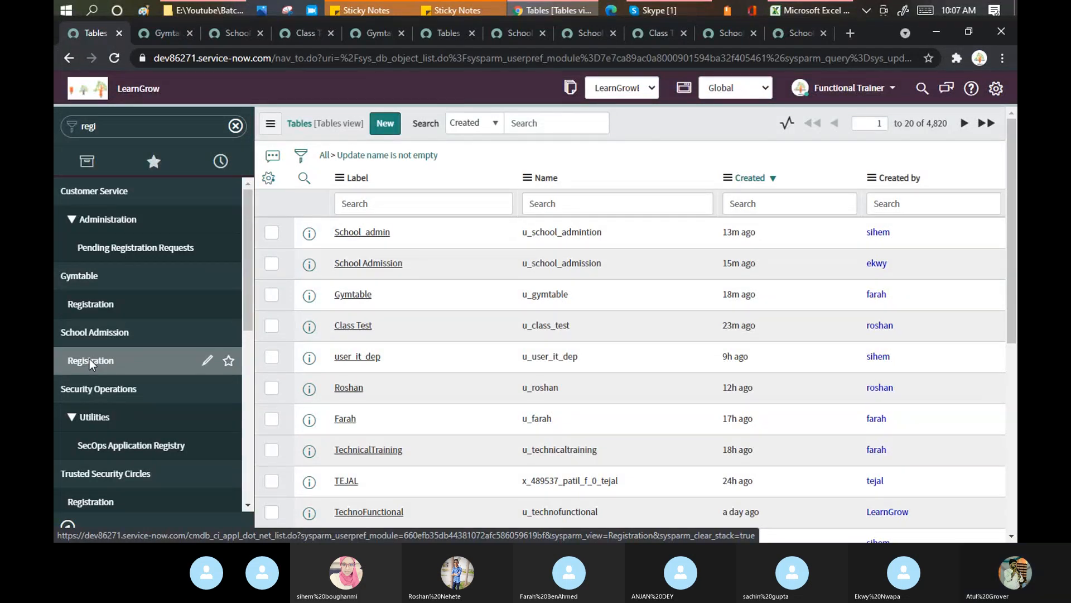
{"action": "left_click", "coordinate": [89, 359]}
Start a new .NET Application record, back out to the list, and start it again
{"action": "left_click", "coordinate": [455, 126]}
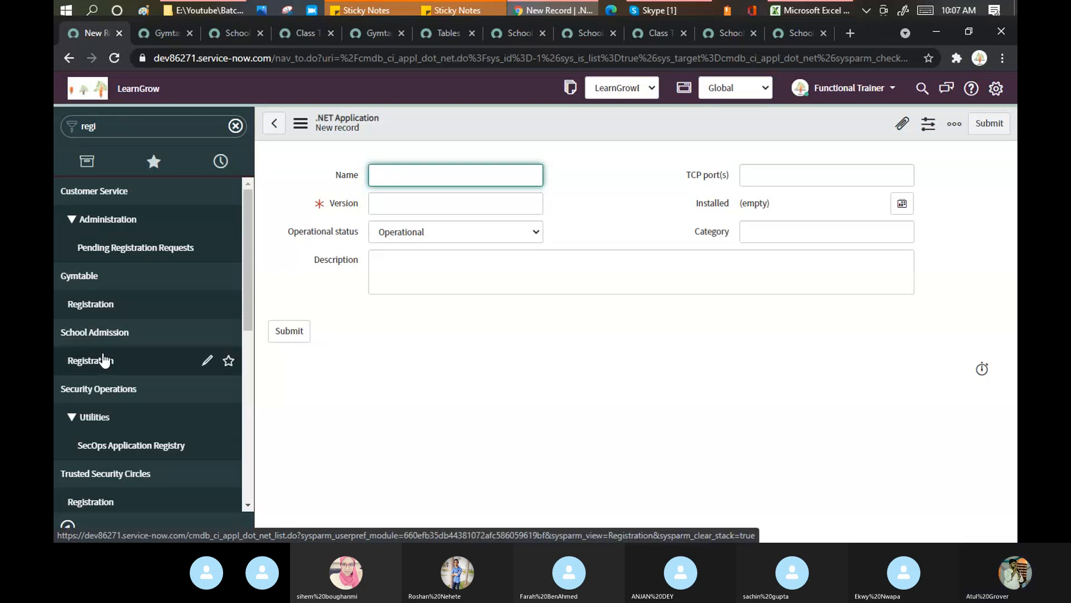
{"action": "left_click", "coordinate": [275, 125]}
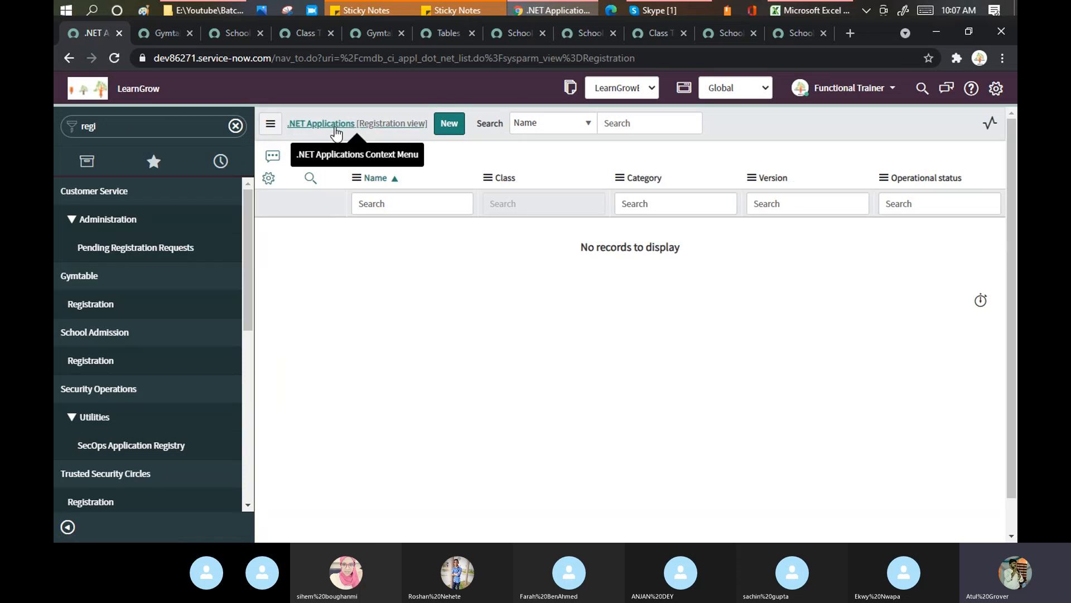
{"action": "left_click", "coordinate": [447, 126]}
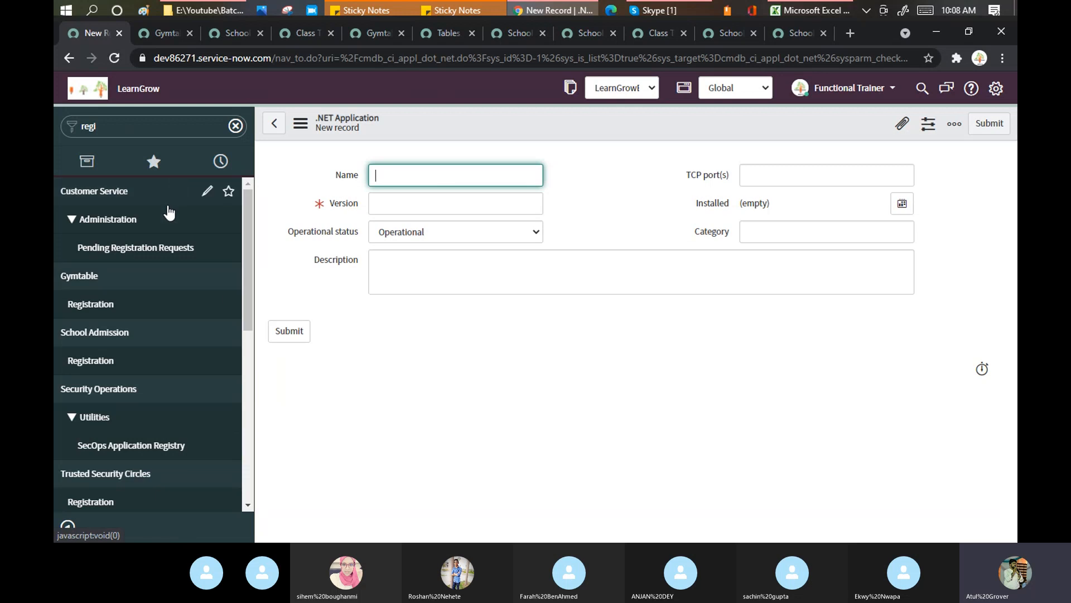
Open a new Gymtable Registration record, defaulting to Priority 4 - Low and State Open
{"action": "left_click", "coordinate": [96, 303]}
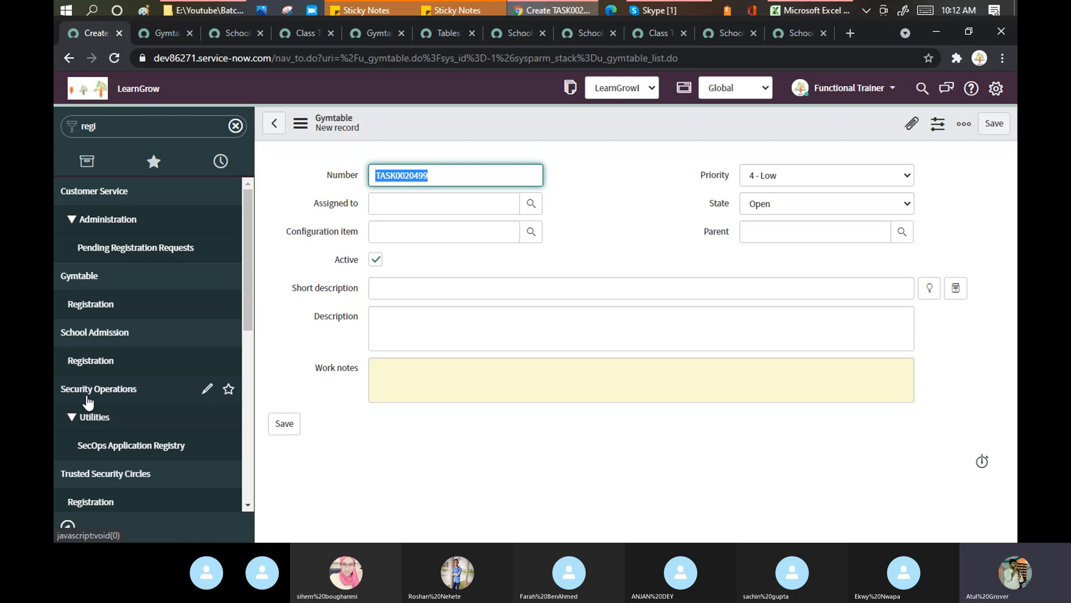
{"action": "left_click", "coordinate": [800, 9]}
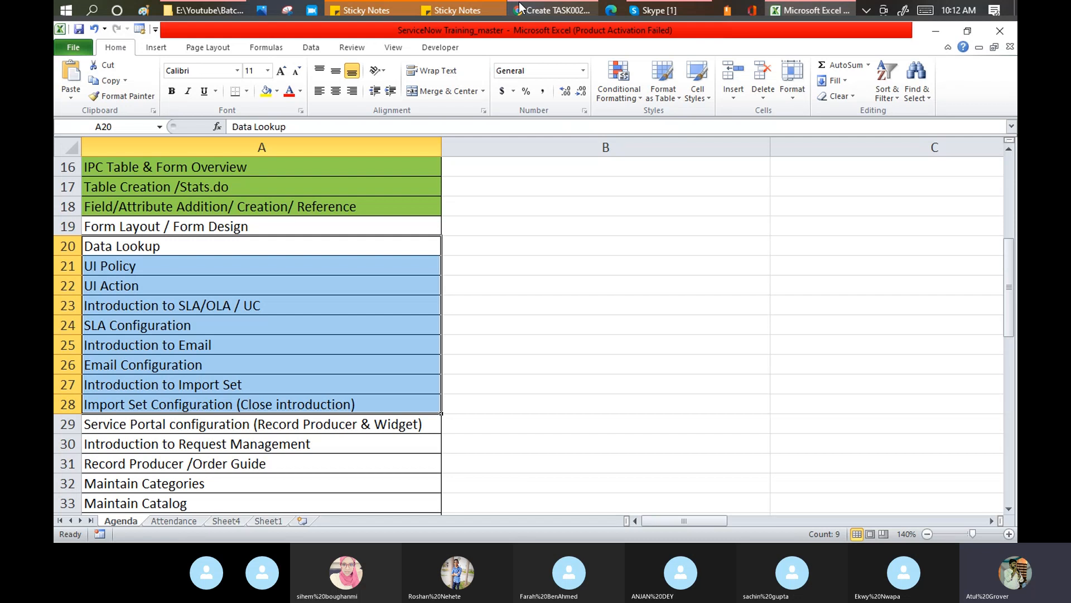
{"action": "left_click", "coordinate": [553, 11]}
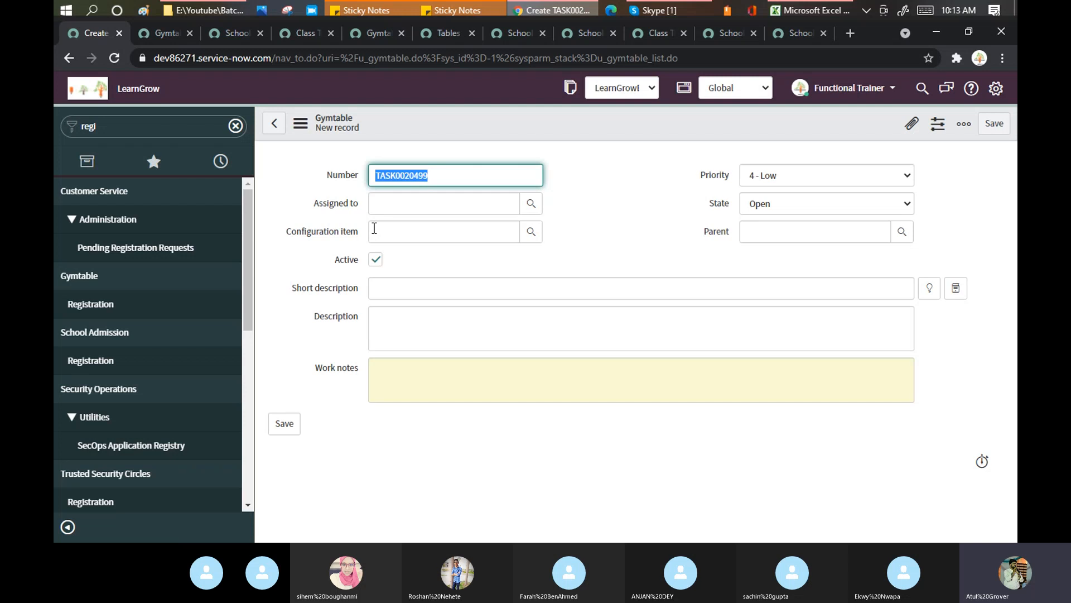
Bring the Skype Training Batch 3 call window to the front
{"action": "left_click", "coordinate": [683, 11]}
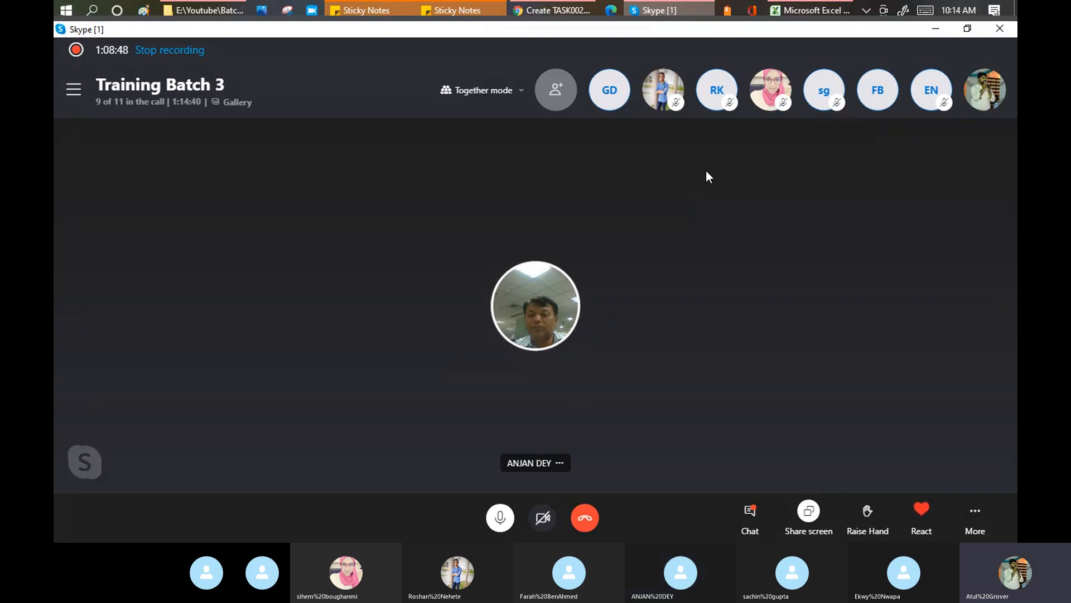
In Excel's Agenda sheet, select topics A21:A27 from UI Policy, then return to Skype
{"action": "left_click", "coordinate": [808, 10]}
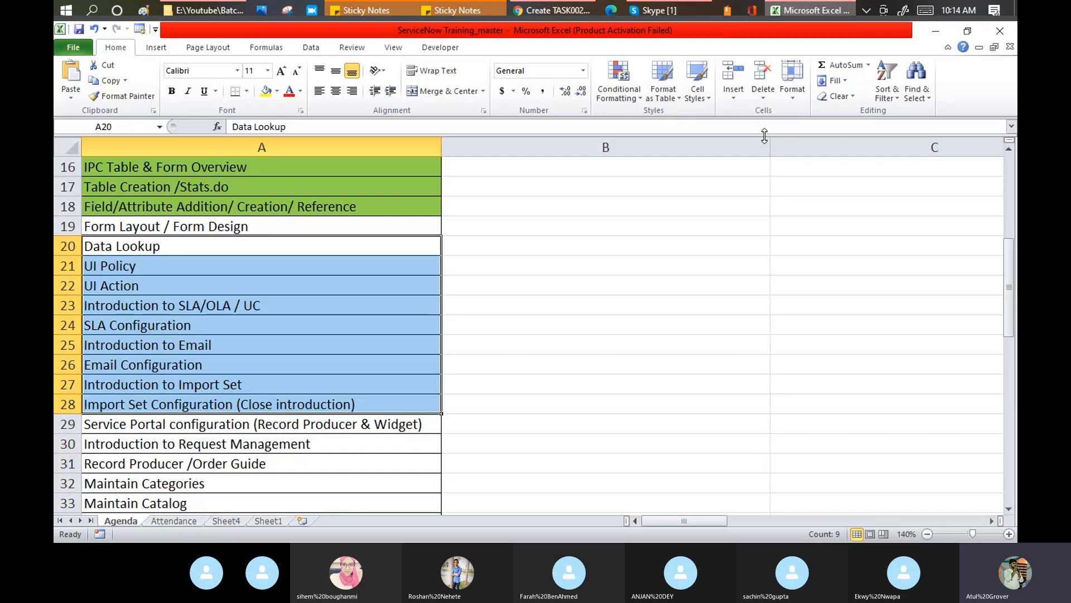
{"action": "left_click", "coordinate": [180, 267]}
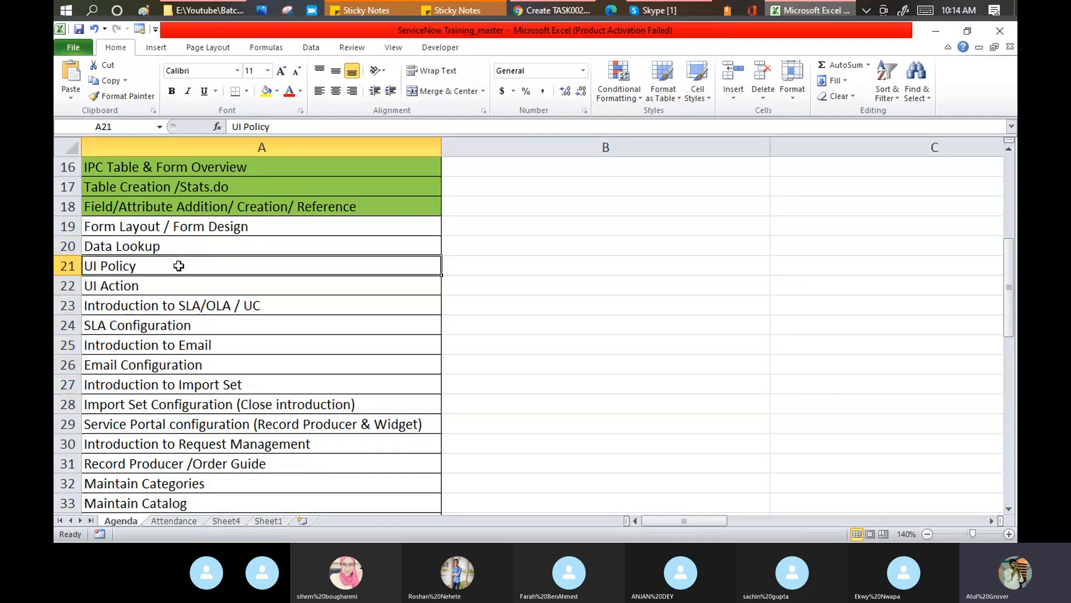
{"action": "left_click_drag", "start_coordinate": [178, 267], "coordinate": [159, 373]}
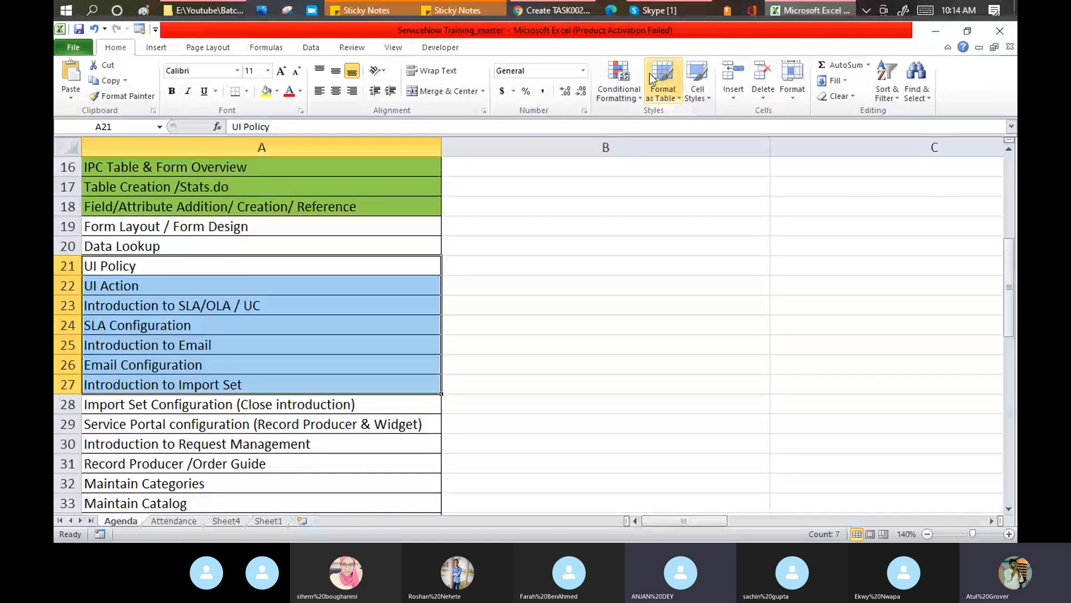
{"action": "left_click", "coordinate": [674, 12]}
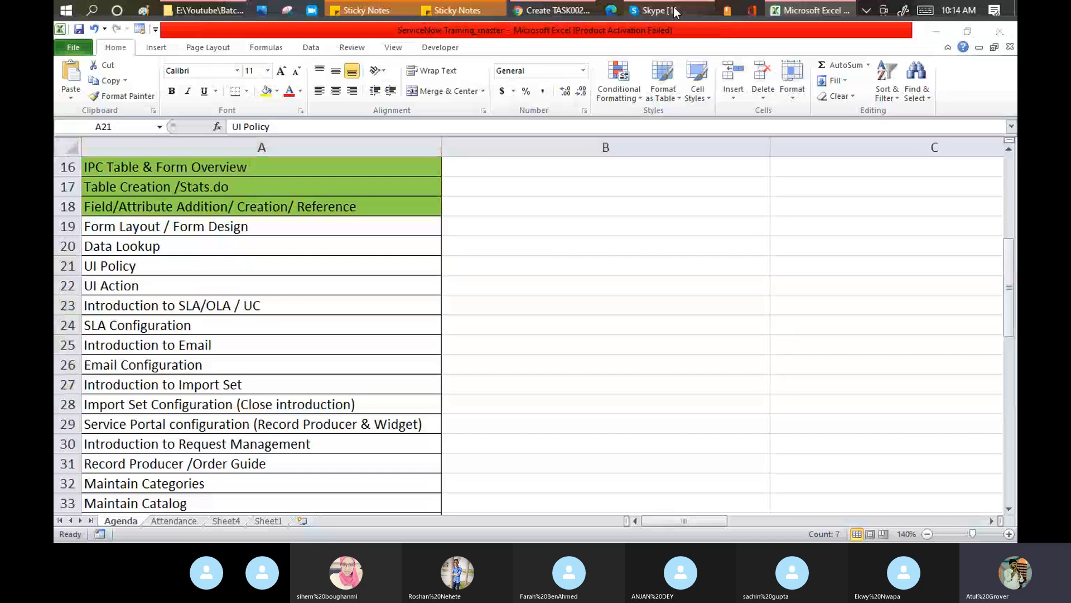